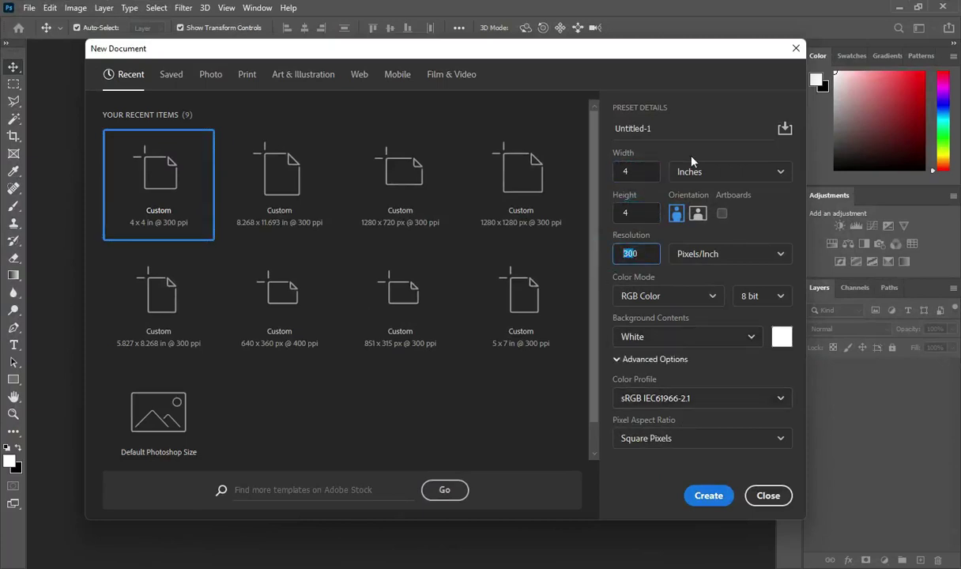
# - Create a 4 × 4 inch, 300 ppi document named Elevation flyer design
pyautogui.click(667, 129)
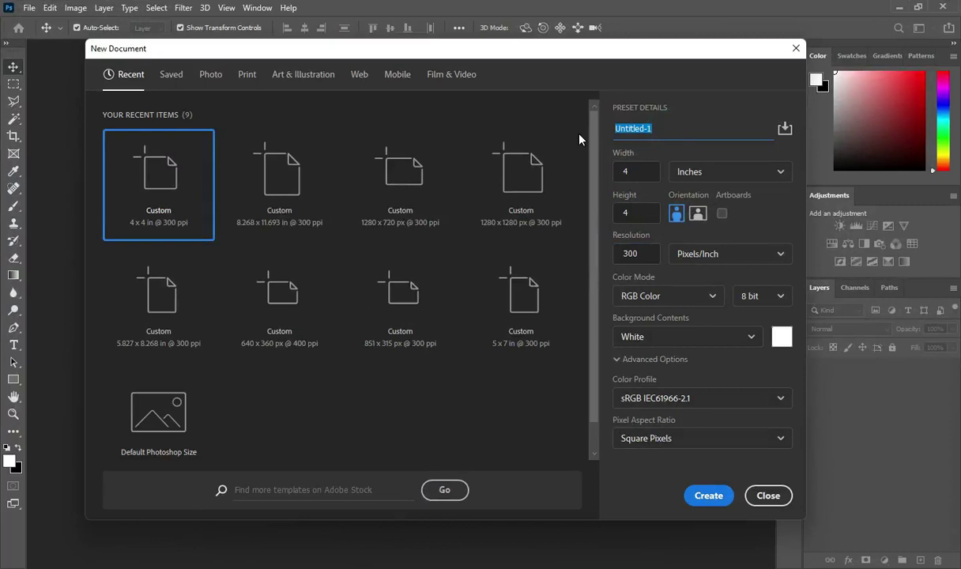
pyautogui.write('Ela')
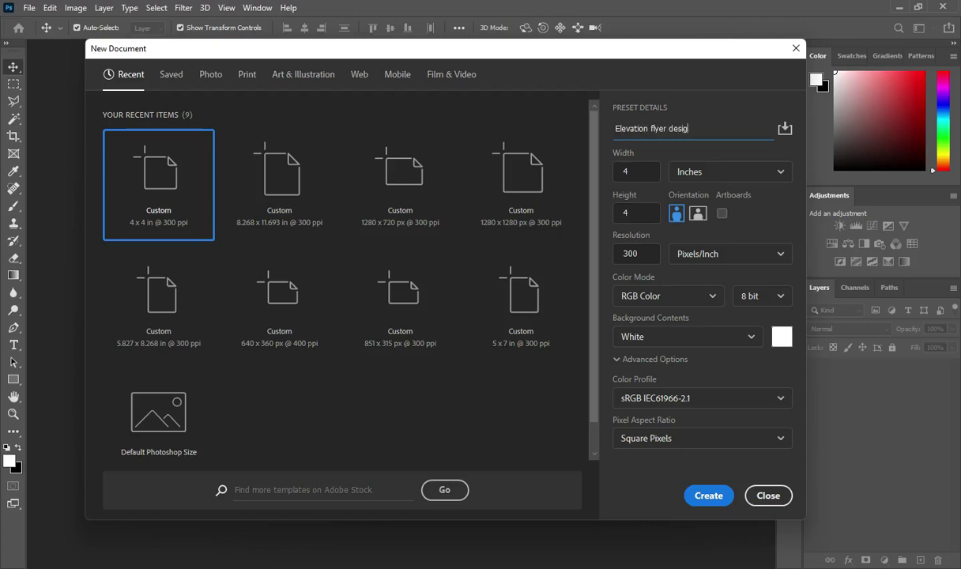
pyautogui.click(696, 496)
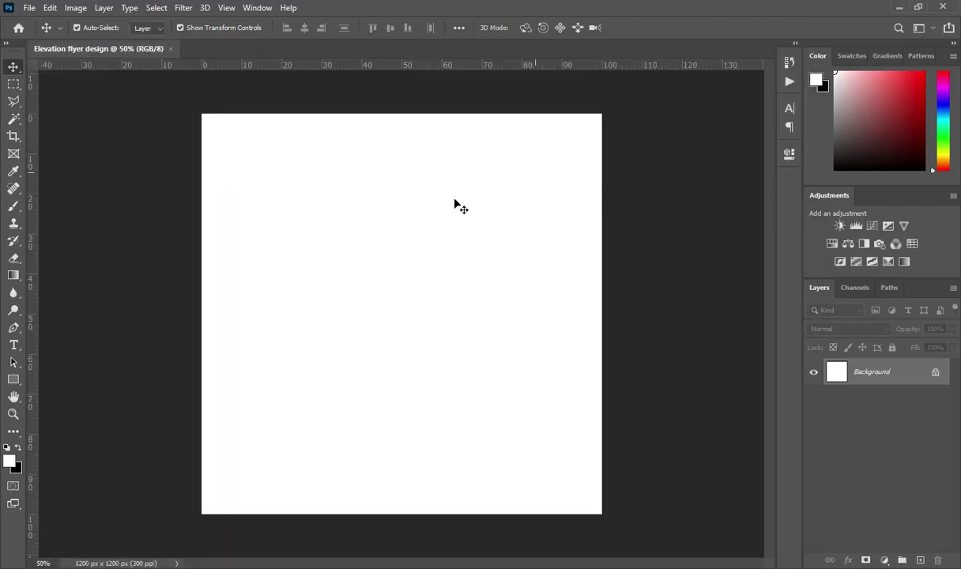
# - Place the COP-LOGO-2 logo into the flyer and move it to the top centre
pyautogui.hotkey('alt', 'Tab')
pyautogui.click(146, 169)
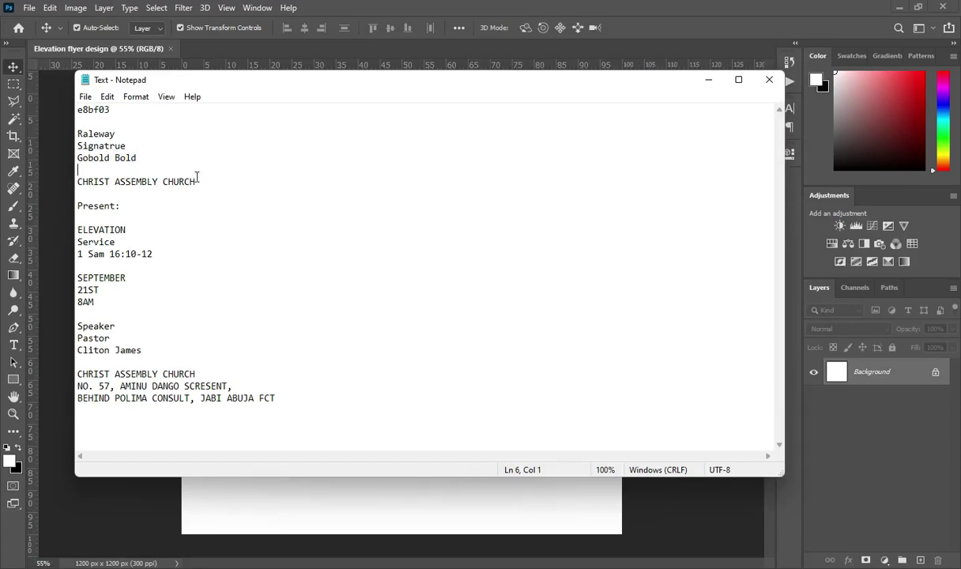
pyautogui.hotkey('alt', 'Tab')
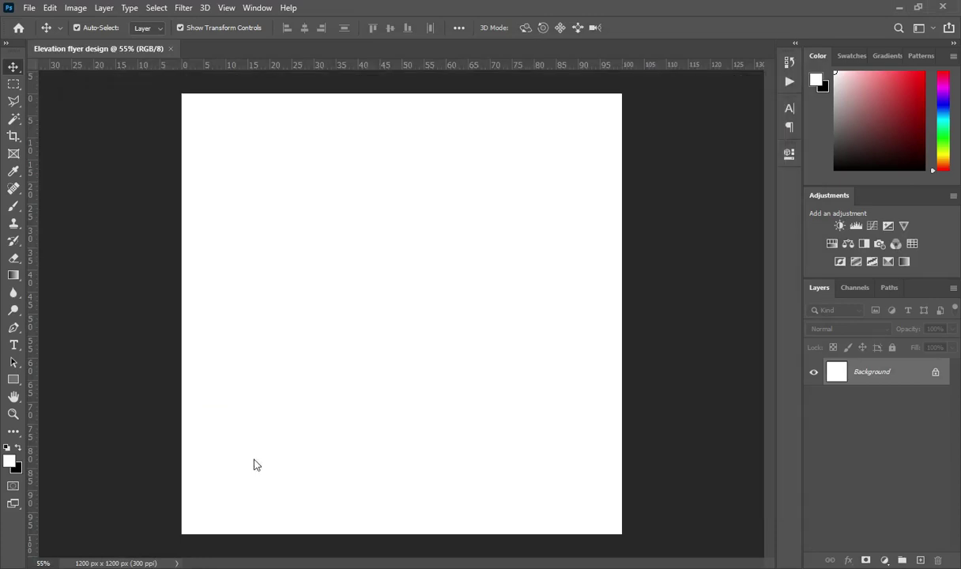
pyautogui.hotkey('alt', 'Tab')
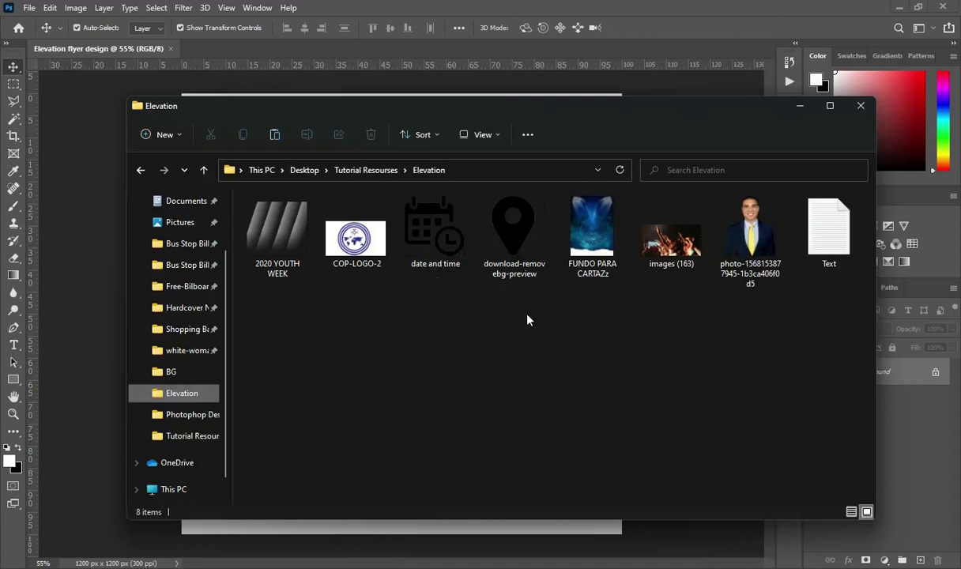
pyautogui.moveTo(357, 243); pyautogui.dragTo(544, 241)
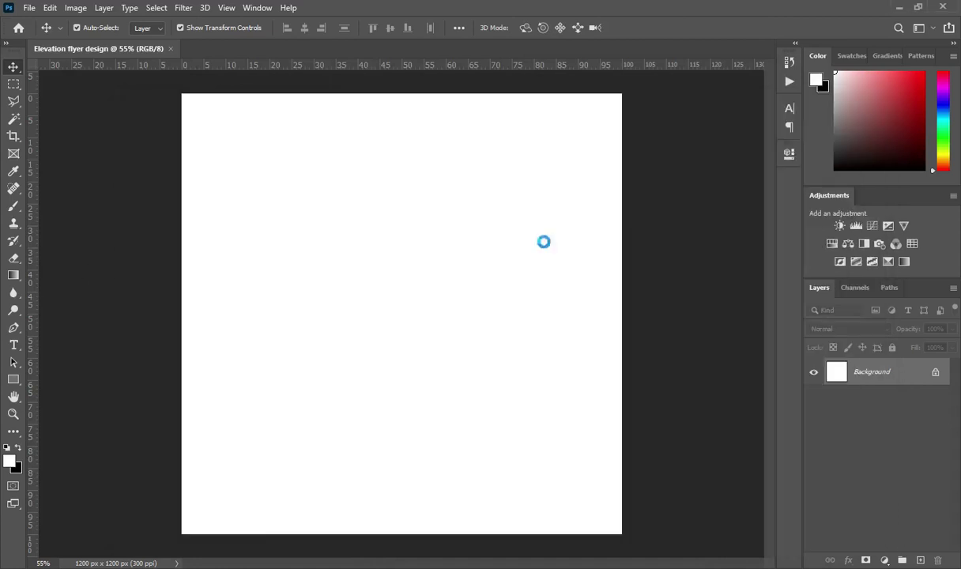
pyautogui.moveTo(403, 293); pyautogui.dragTo(411, 127)
# - Commit the placed logo, rasterize its layer and select the white area around it with Magic Wand
pyautogui.click(639, 29)
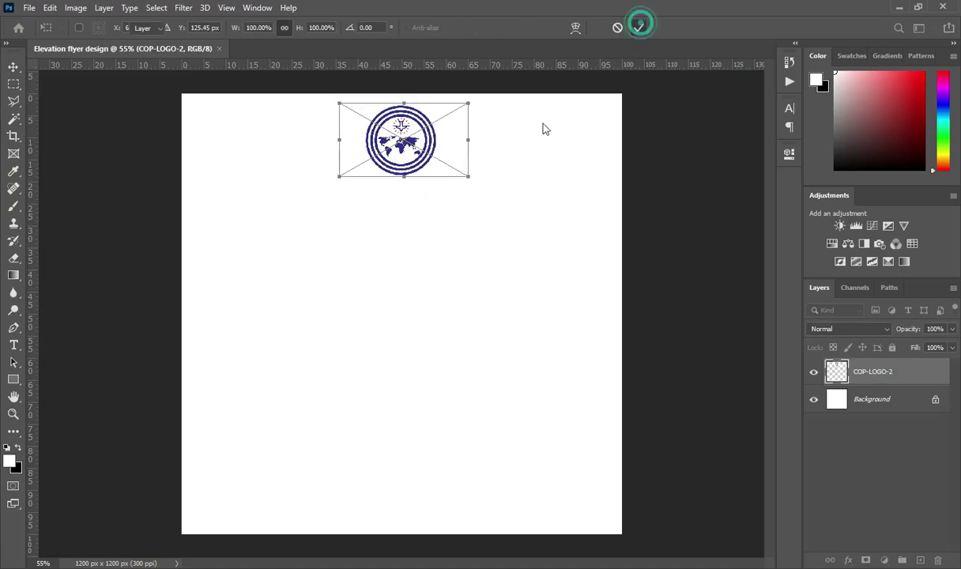
pyautogui.rightClick(873, 377)
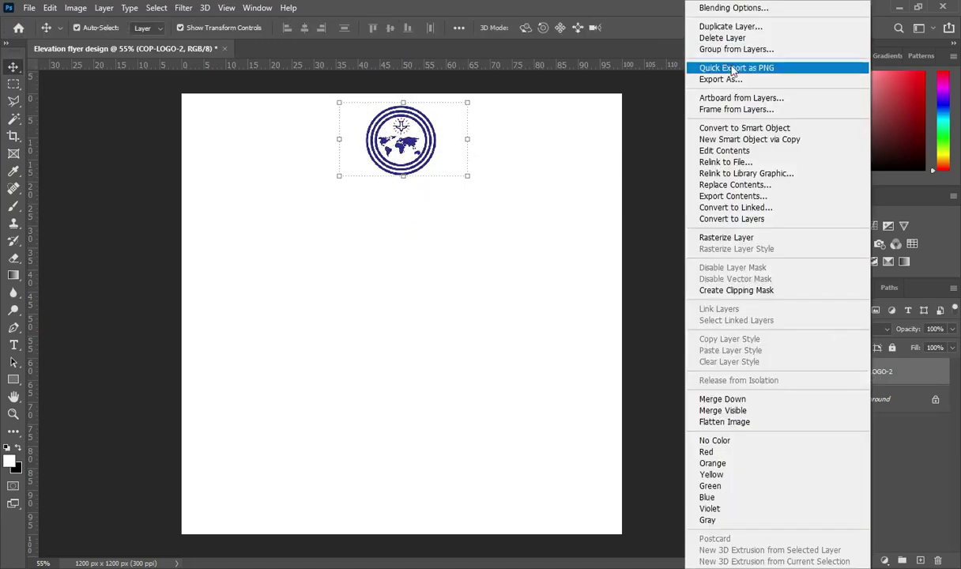
pyautogui.click(726, 237)
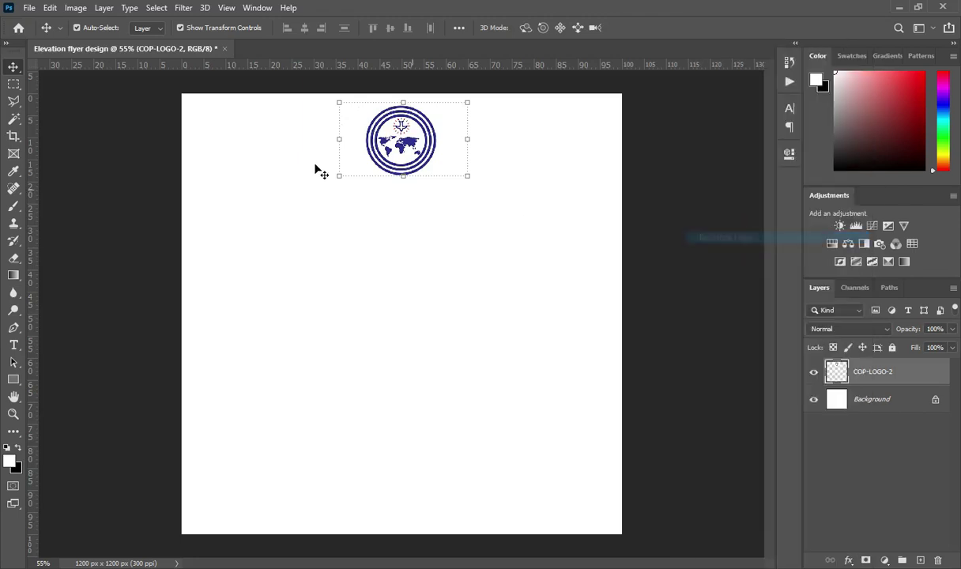
pyautogui.click(13, 119)
pyautogui.click(353, 143)
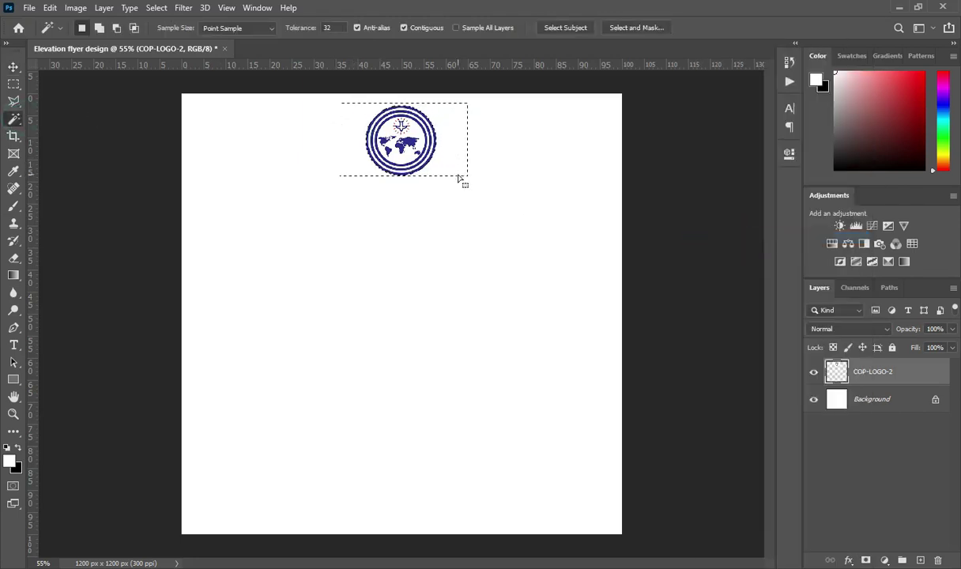
pyautogui.hotkey('ctrl', 'd')
# - Shrink the logo to about 62.7% at the top centre
pyautogui.click(14, 66)
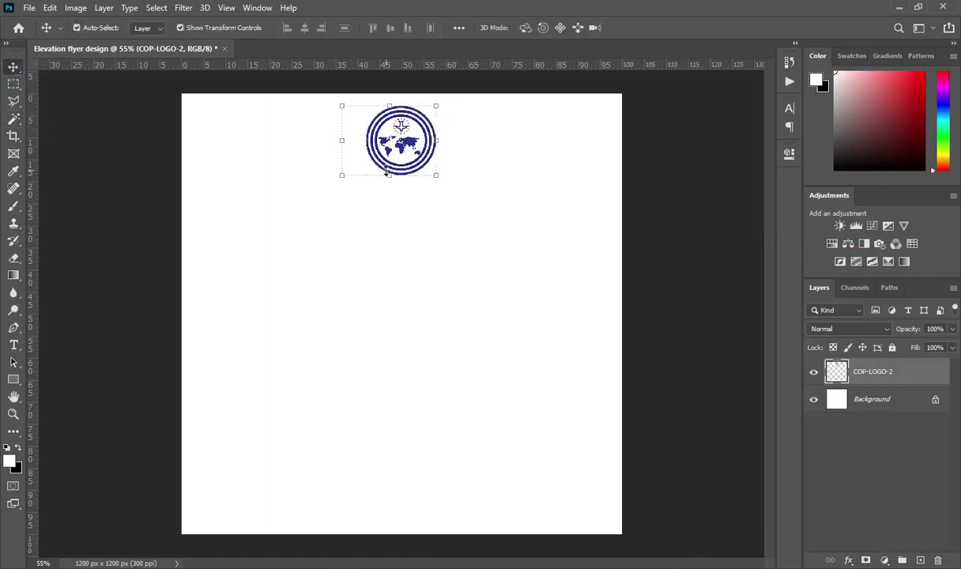
pyautogui.moveTo(389, 175); pyautogui.dragTo(389, 148)
pyautogui.click(656, 125)
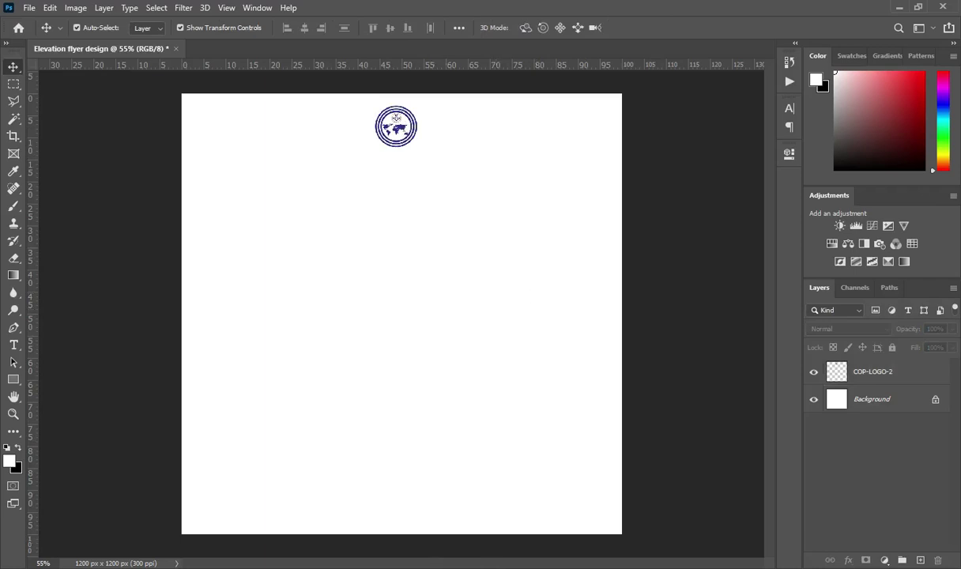
pyautogui.hotkey('alt', 'Tab')
# - Place FUNDO PARA CARTAZz beneath the logo and stretch it to about 52.23% across the canvas
pyautogui.moveTo(592, 235); pyautogui.dragTo(99, 273)
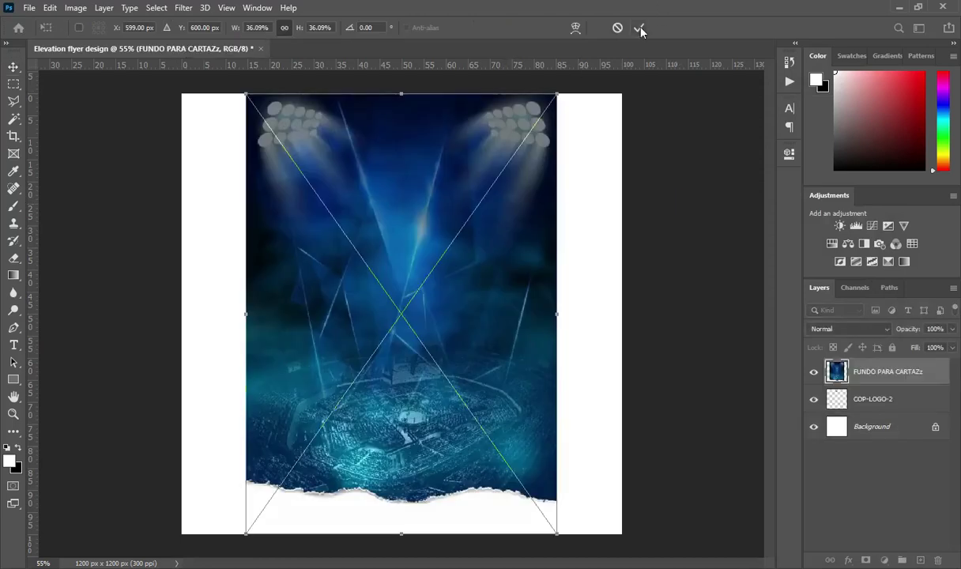
pyautogui.click(640, 30)
pyautogui.moveTo(869, 371); pyautogui.dragTo(901, 411)
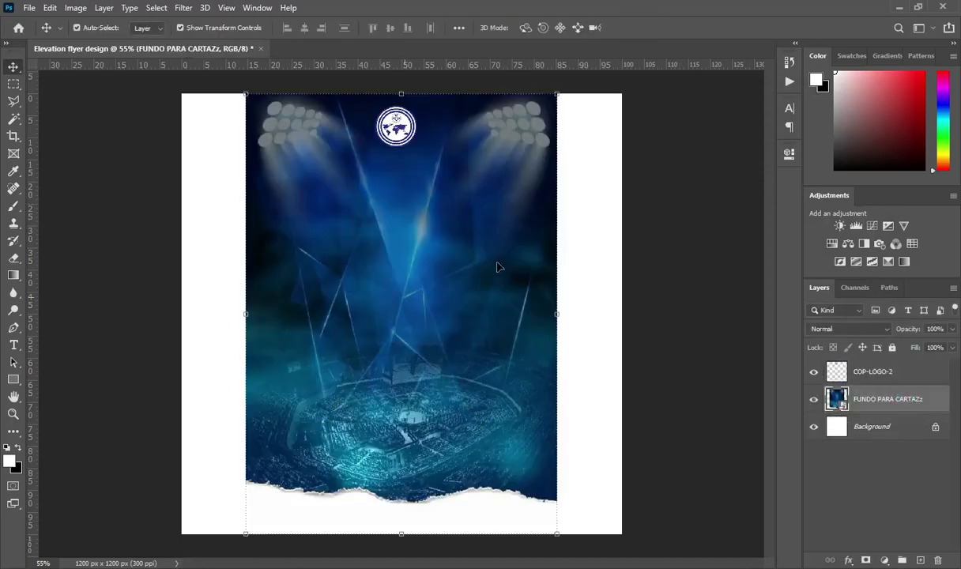
pyautogui.moveTo(557, 316); pyautogui.dragTo(622, 315)
pyautogui.moveTo(248, 314); pyautogui.dragTo(176, 318)
pyautogui.moveTo(377, 332); pyautogui.dragTo(382, 247)
# - Commit the background resize and apply a 9.2-pixel Gaussian Blur to it
pyautogui.press('Return')
pyautogui.click(188, 9)
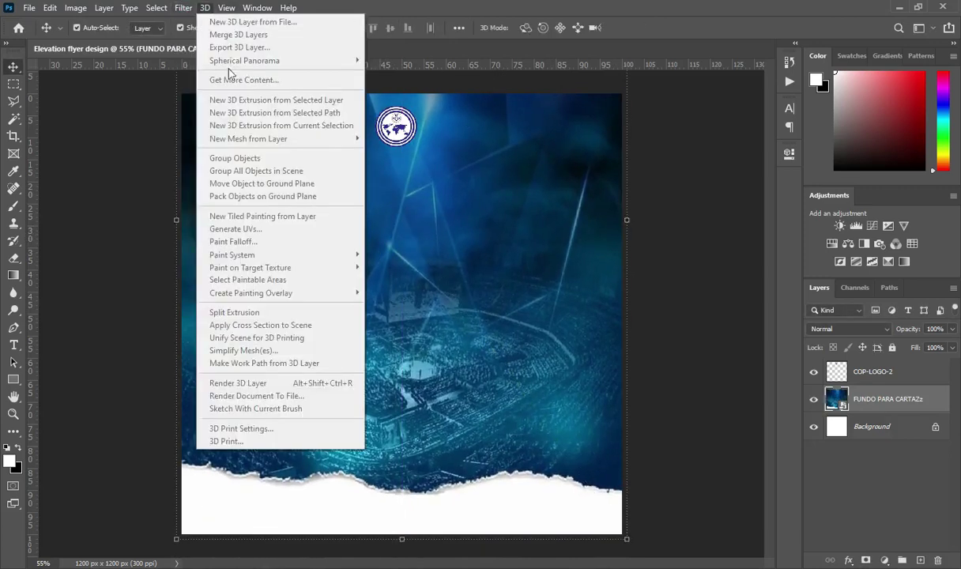
pyautogui.moveTo(210, 156)
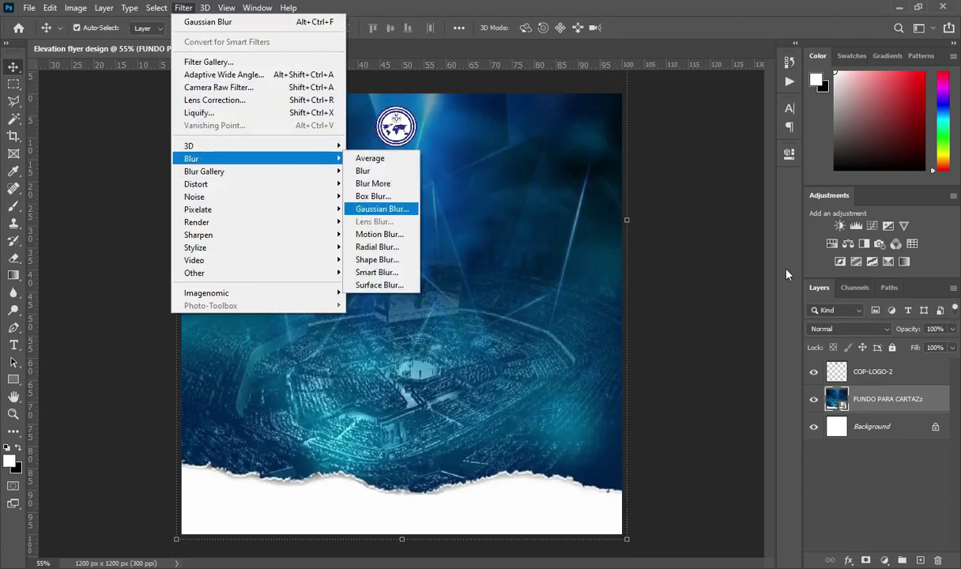
pyautogui.press('Return')
pyautogui.click(736, 274)
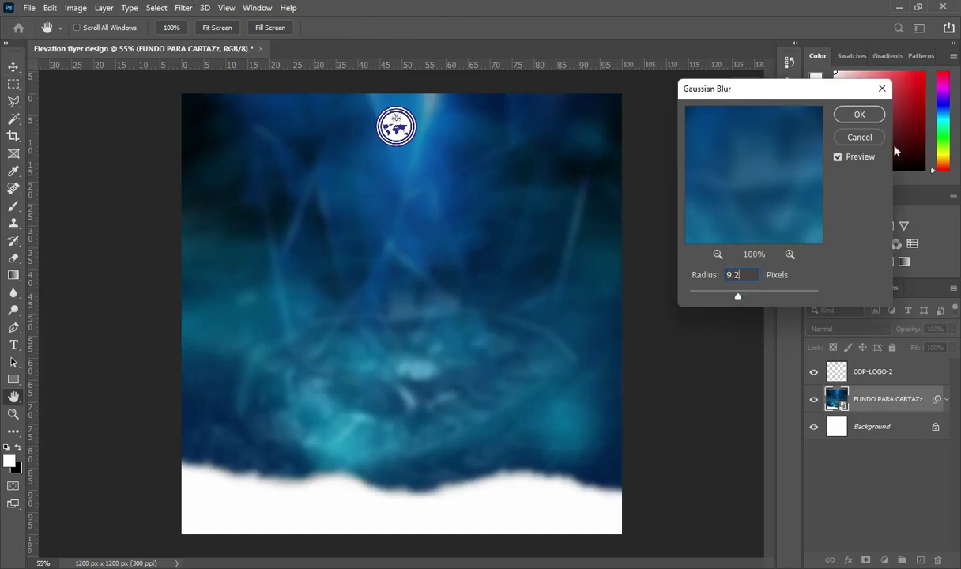
pyautogui.click(859, 115)
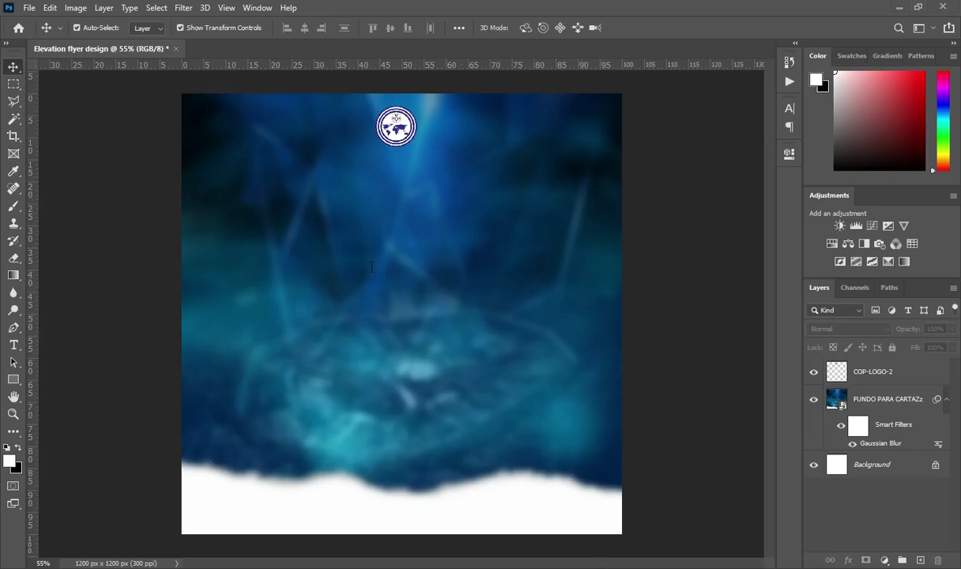
pyautogui.hotkey('alt', 'Tab')
# - Add the white text CHRIST ASSEMBLY CHURCH below the logo, pasted from the notes
pyautogui.moveTo(201, 183); pyautogui.dragTo(80, 182)
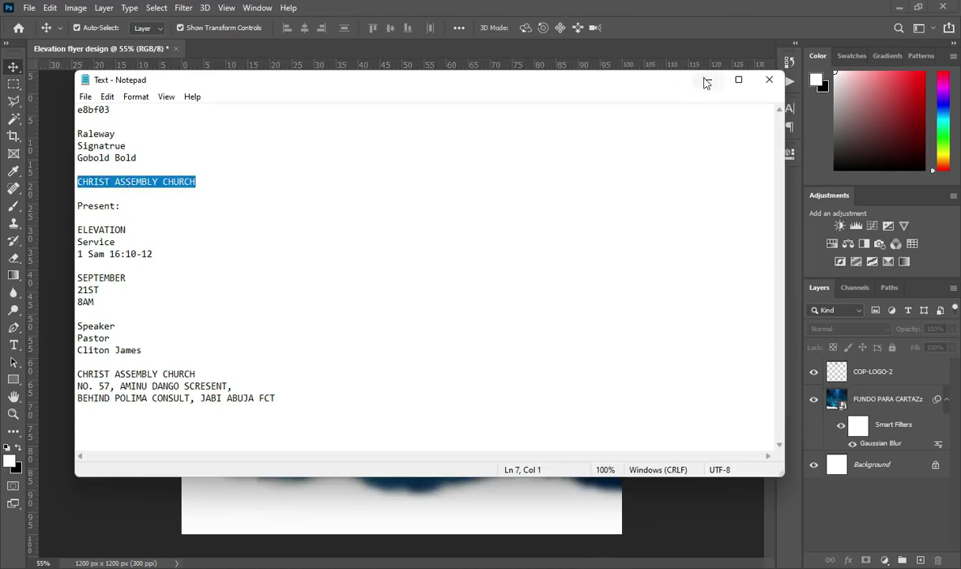
pyautogui.hotkey('alt', 'Tab')
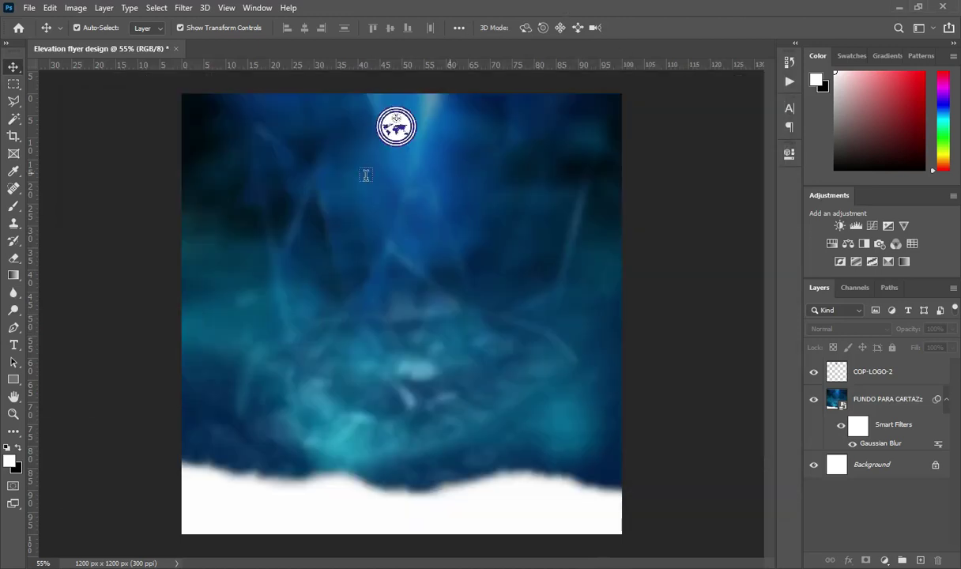
pyautogui.press('t')
pyautogui.click(320, 164)
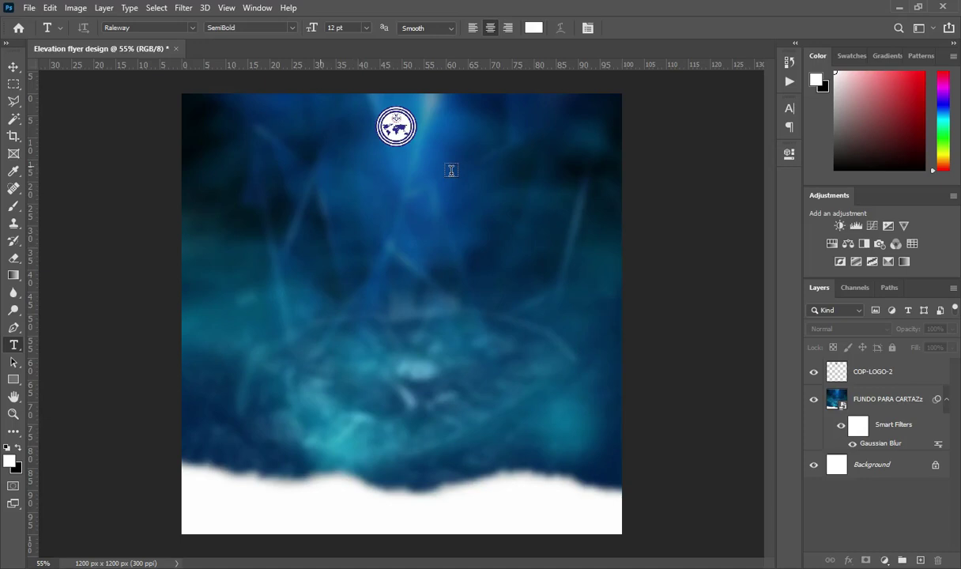
pyautogui.write('CHRIST ASSEMBLY CHURCH')
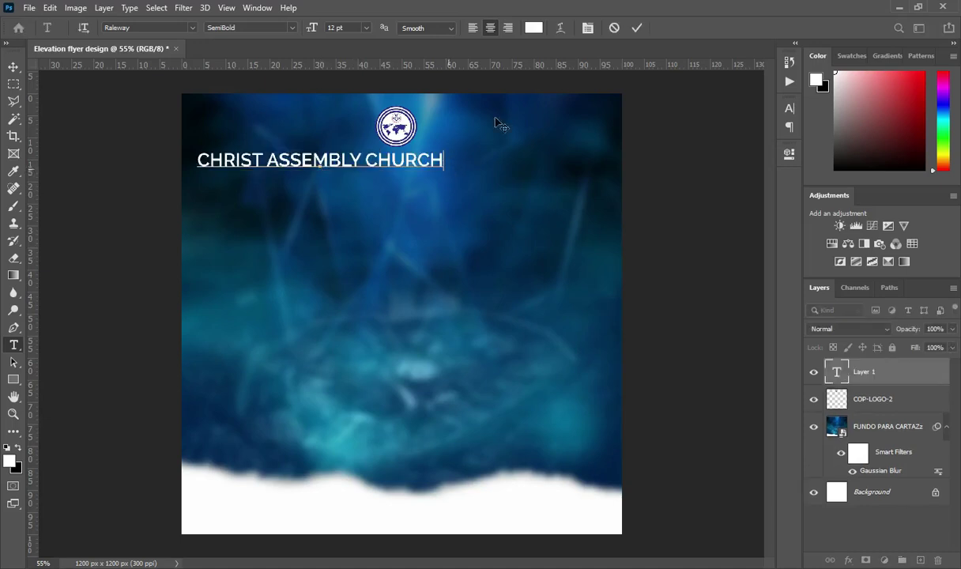
pyautogui.click(635, 27)
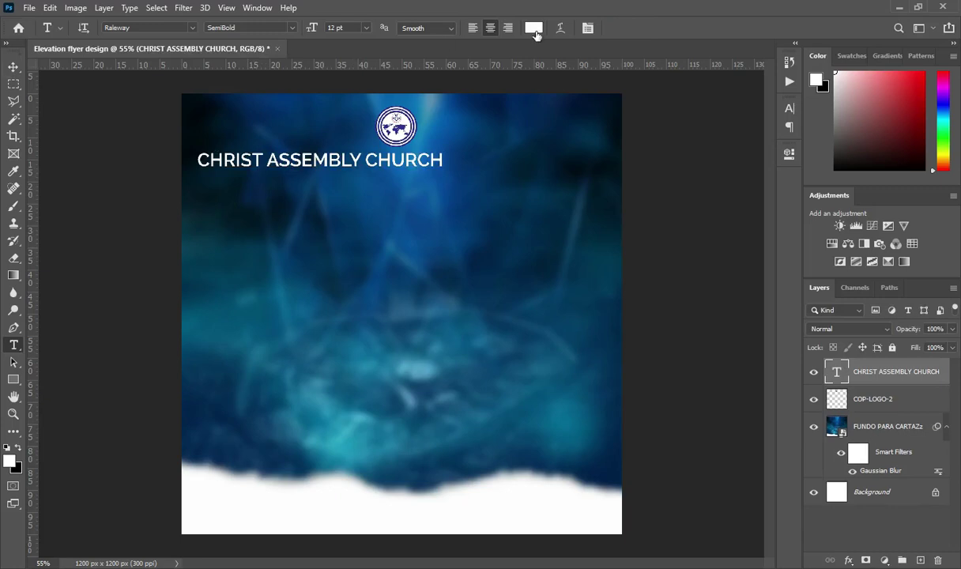
# - Copy the colour code e8bf03 from the flyer notes
pyautogui.hotkey('alt', 'Tab')
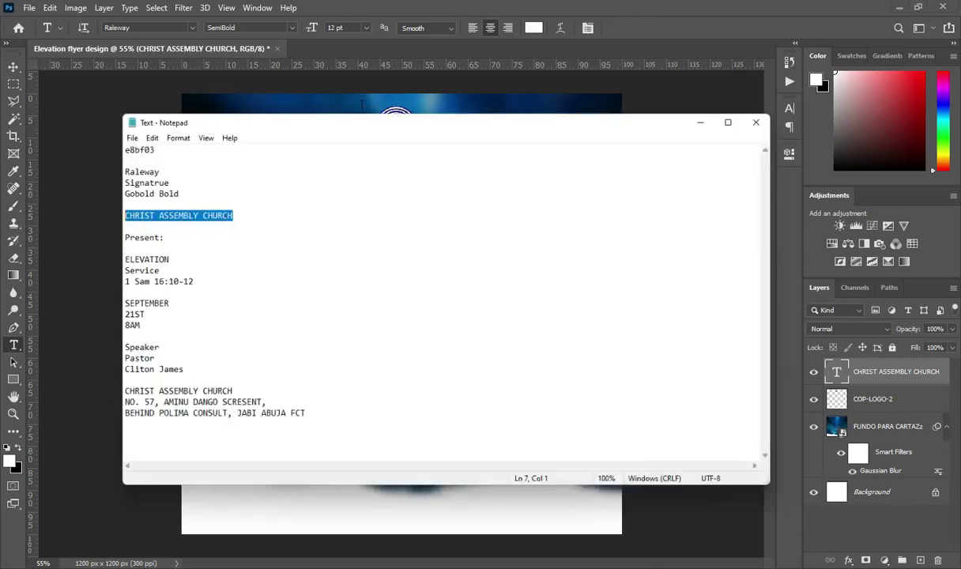
pyautogui.moveTo(112, 111); pyautogui.dragTo(79, 110)
pyautogui.hotkey('ctrl', 'c')
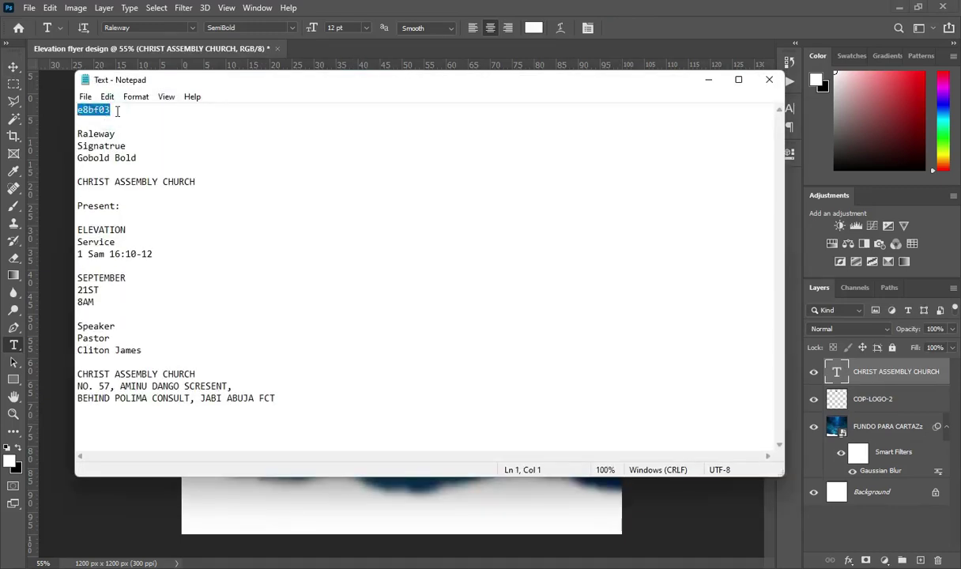
pyautogui.click(713, 82)
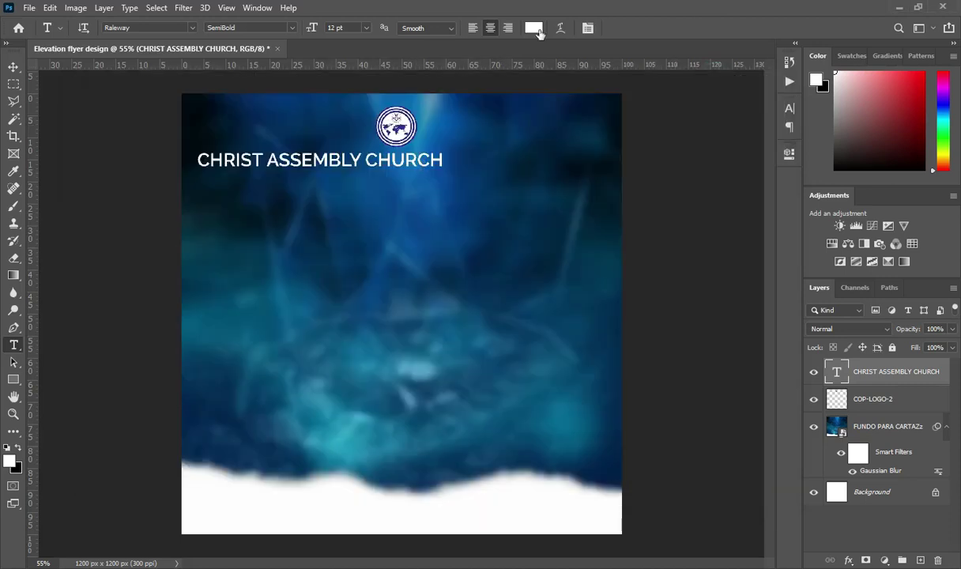
# - Colour the church name gold (e8bf03)
pyautogui.click(533, 27)
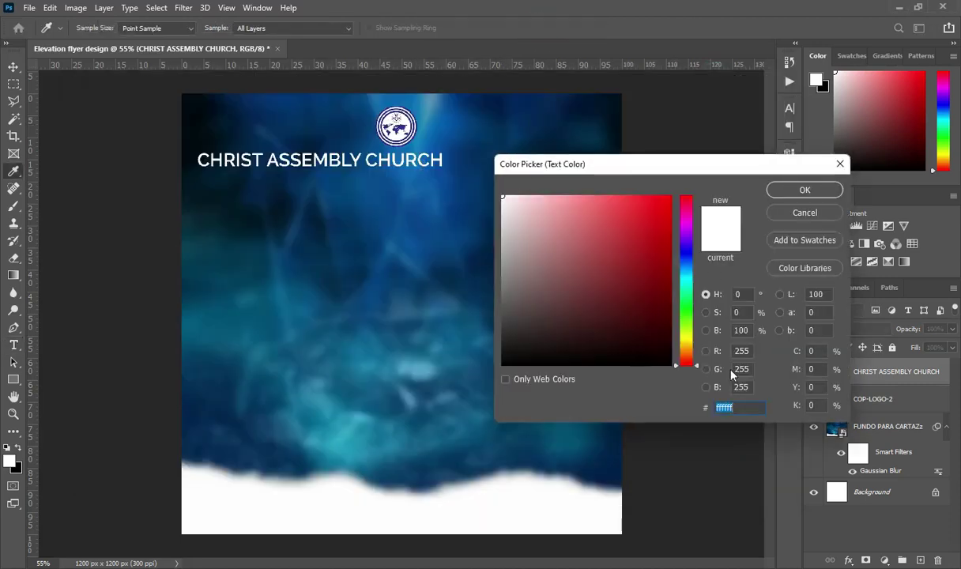
pyautogui.hotkey('ctrl', 'v')
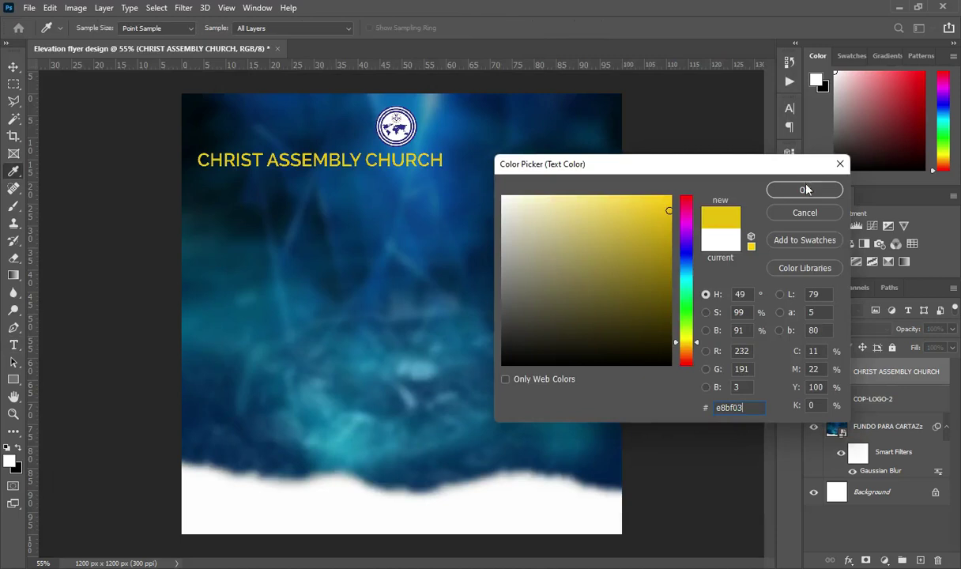
pyautogui.click(805, 190)
# - Scale the church name to about 59.6% and centre it and the logo at the top
pyautogui.press('v')
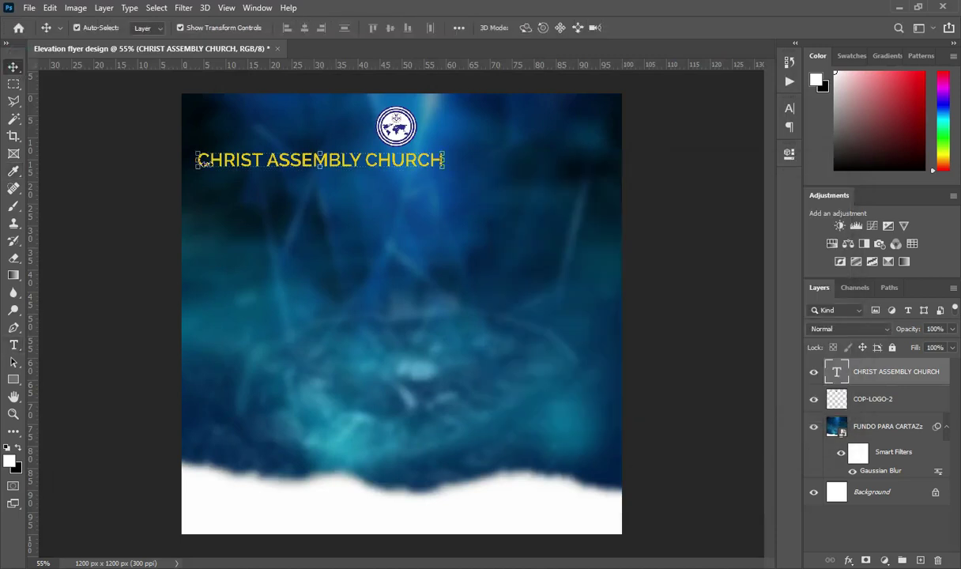
pyautogui.moveTo(190, 160); pyautogui.dragTo(339, 164)
pyautogui.moveTo(409, 161); pyautogui.dragTo(442, 161)
pyautogui.click(662, 30)
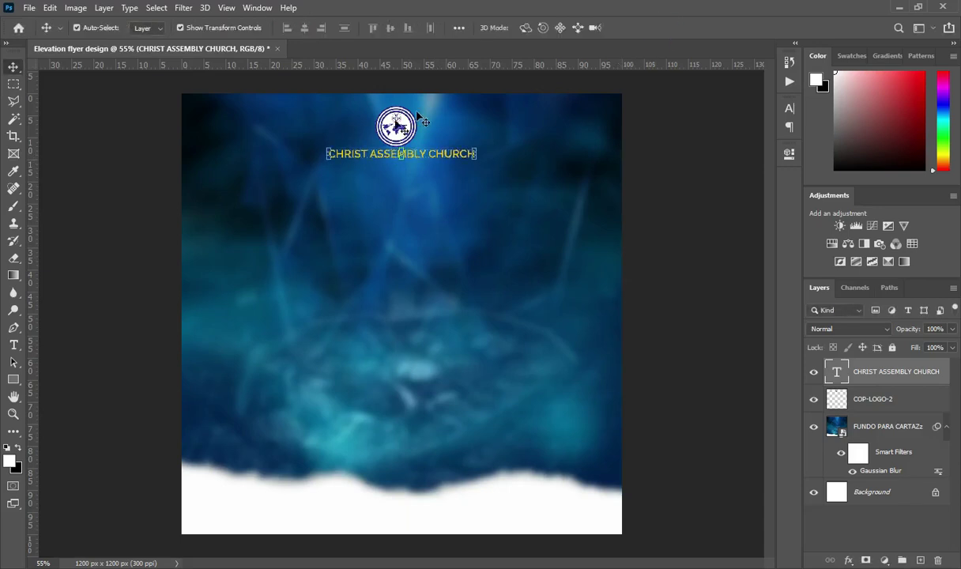
pyautogui.moveTo(396, 121); pyautogui.dragTo(403, 116)
pyautogui.click(444, 158)
pyautogui.press('Up')
pyautogui.press('Up')
pyautogui.press('Up')
pyautogui.press('Up')
pyautogui.press('Up')
pyautogui.press('Up')
pyautogui.press('Up')
pyautogui.press('Up')
pyautogui.press('Up')
pyautogui.press('Up')
pyautogui.press('Up')
pyautogui.press('Up')
pyautogui.press('Up')
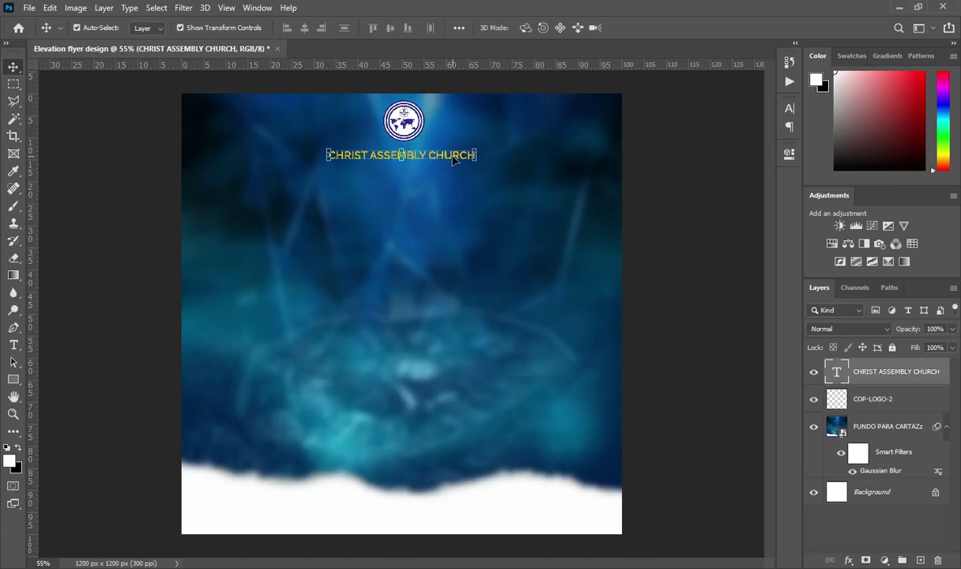
# - Give COP-LOGO-2 a Multiply drop shadow: 60% opacity, 3 px distance, 100% spread, 3 px size
pyautogui.click(401, 119)
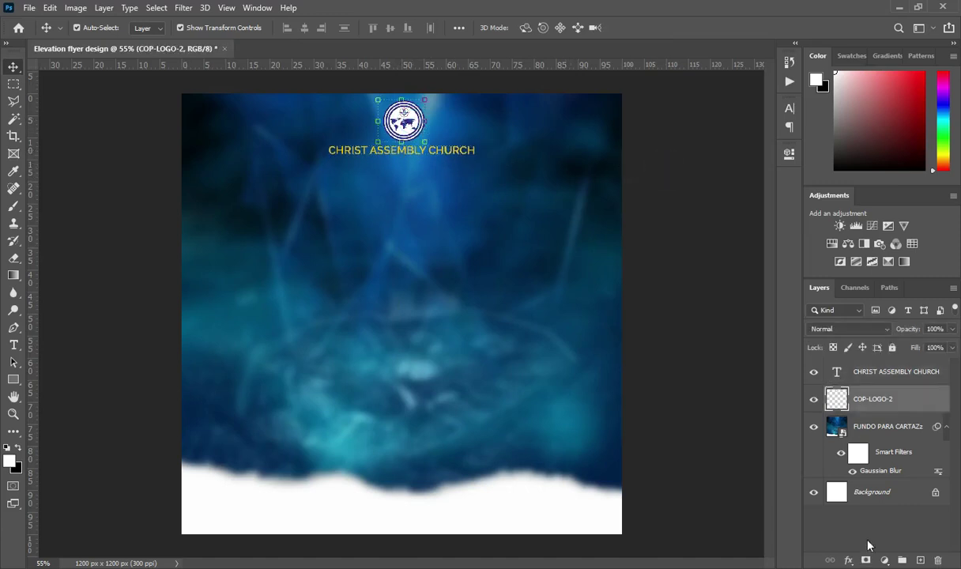
pyautogui.click(848, 559)
pyautogui.click(863, 547)
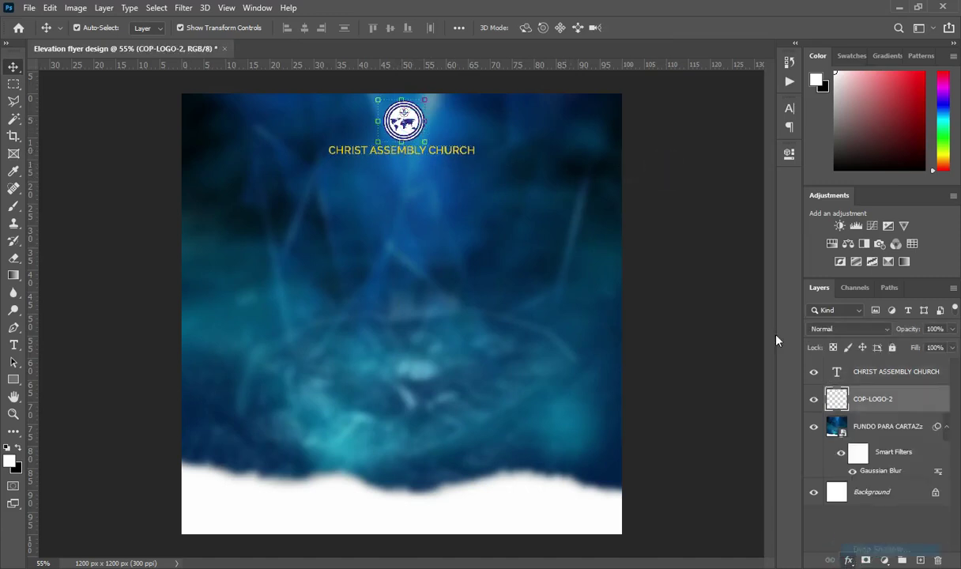
pyautogui.moveTo(627, 148); pyautogui.dragTo(832, 129)
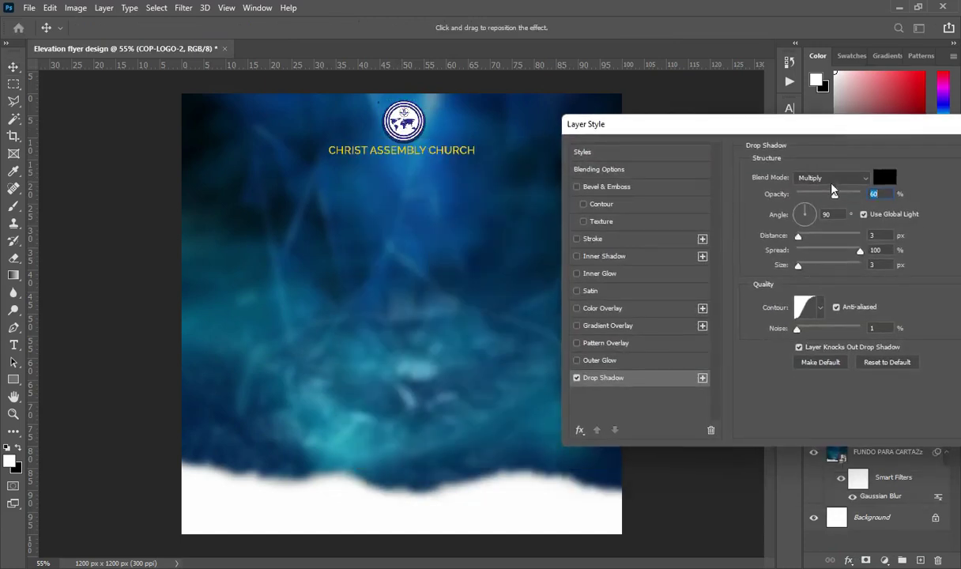
pyautogui.click(833, 178)
pyautogui.click(822, 224)
pyautogui.click(874, 193)
pyautogui.click(877, 250)
pyautogui.click(880, 265)
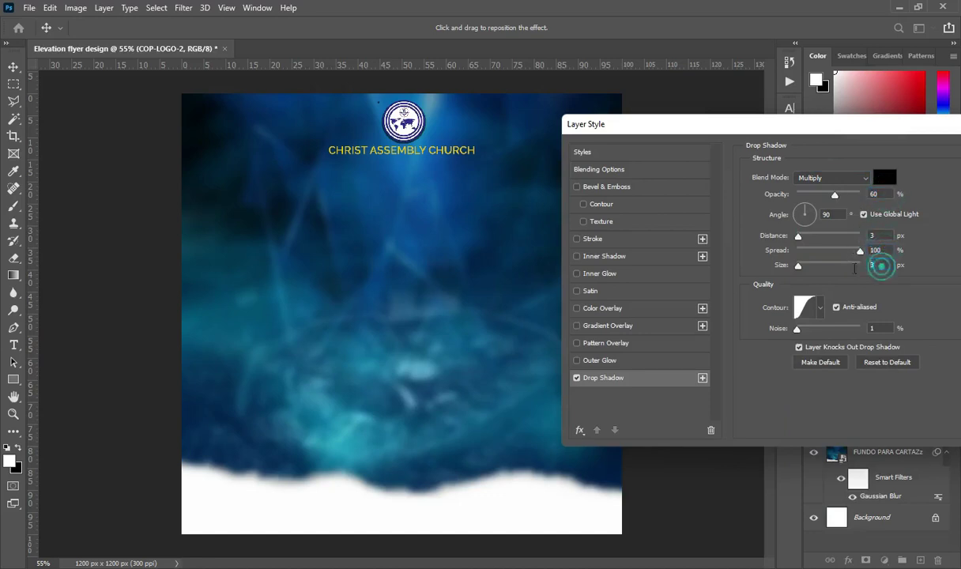
pyautogui.click(821, 308)
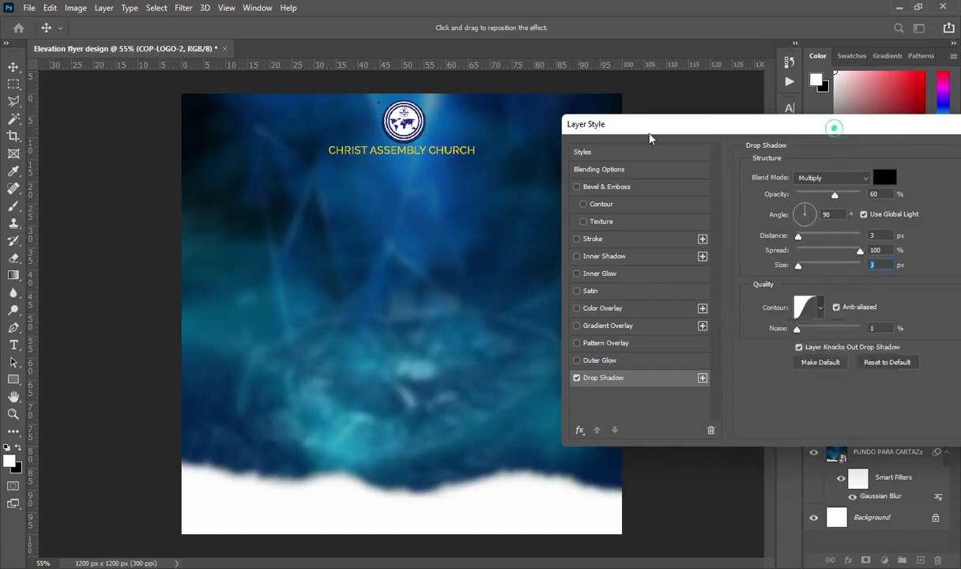
pyautogui.moveTo(807, 132); pyautogui.dragTo(616, 128)
pyautogui.click(850, 156)
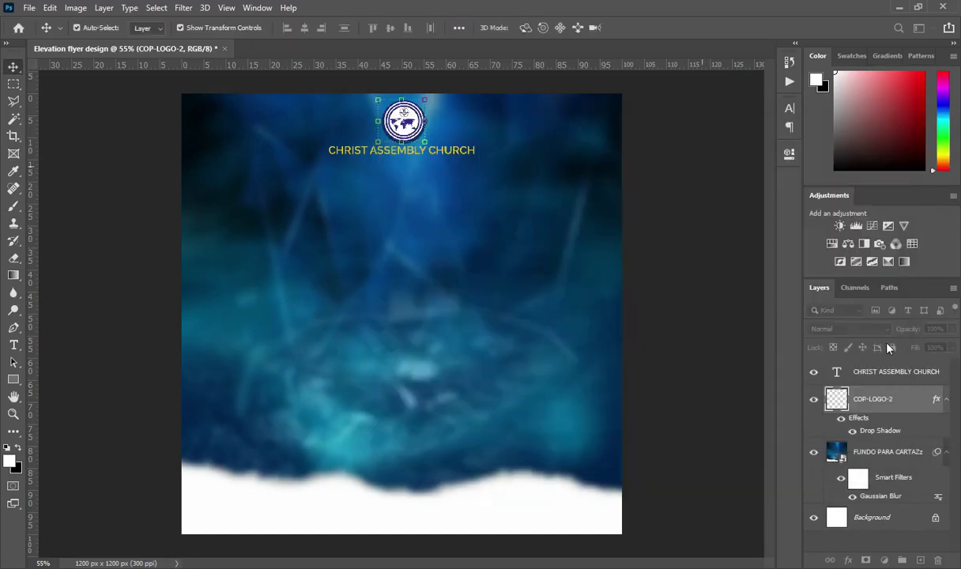
pyautogui.click(947, 399)
pyautogui.click(947, 426)
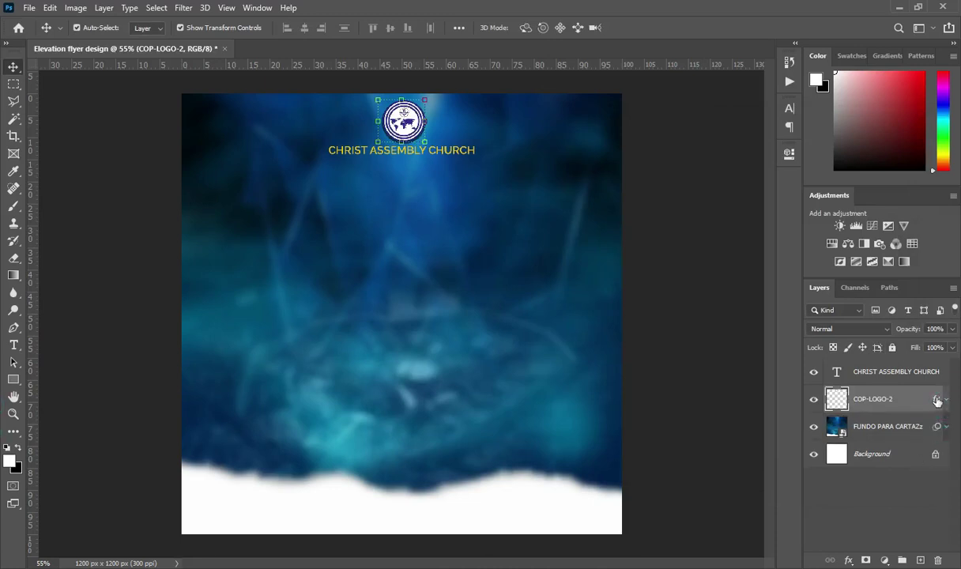
# - Copy the logo's drop shadow style onto the CHRIST ASSEMBLY CHURCH text layer
pyautogui.rightClick(907, 404)
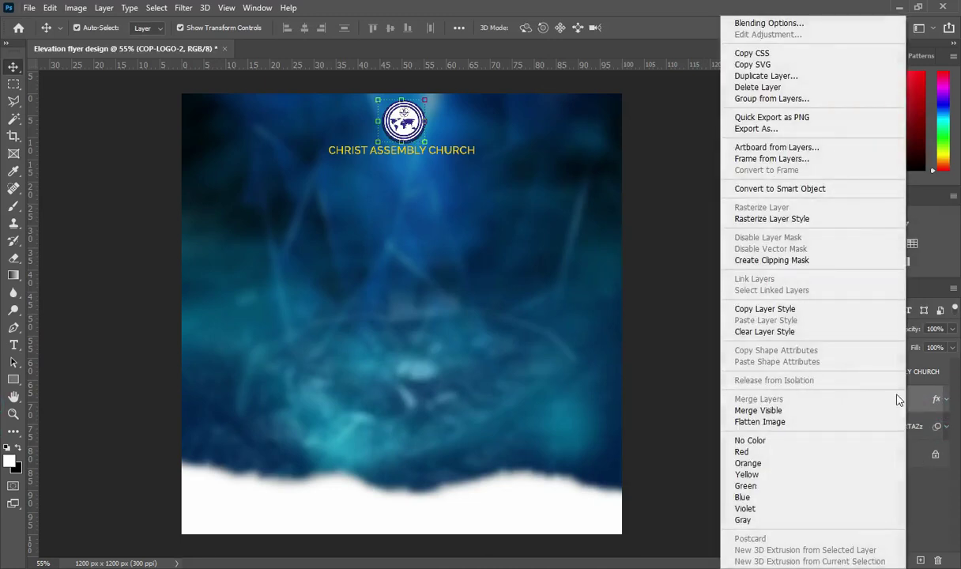
pyautogui.click(760, 309)
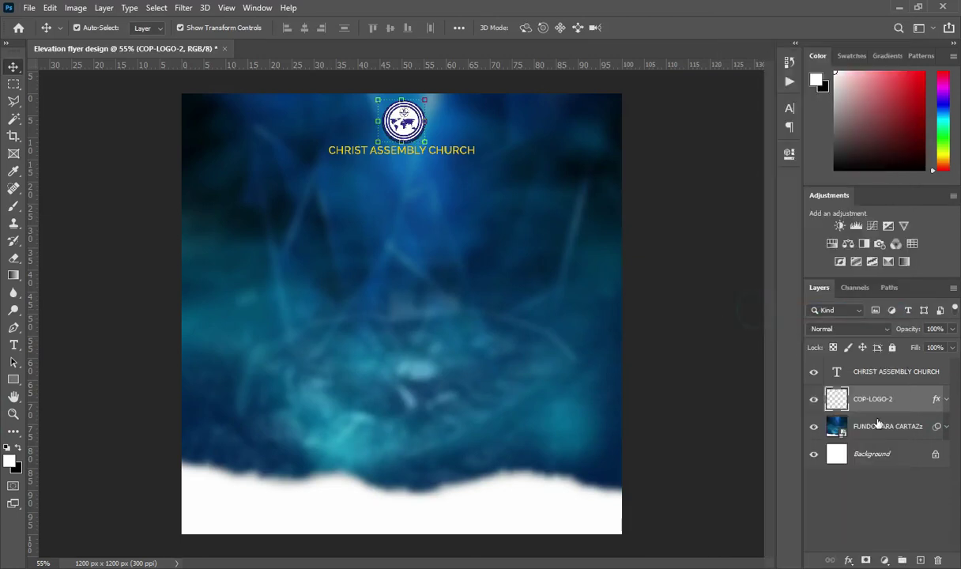
pyautogui.click(882, 376)
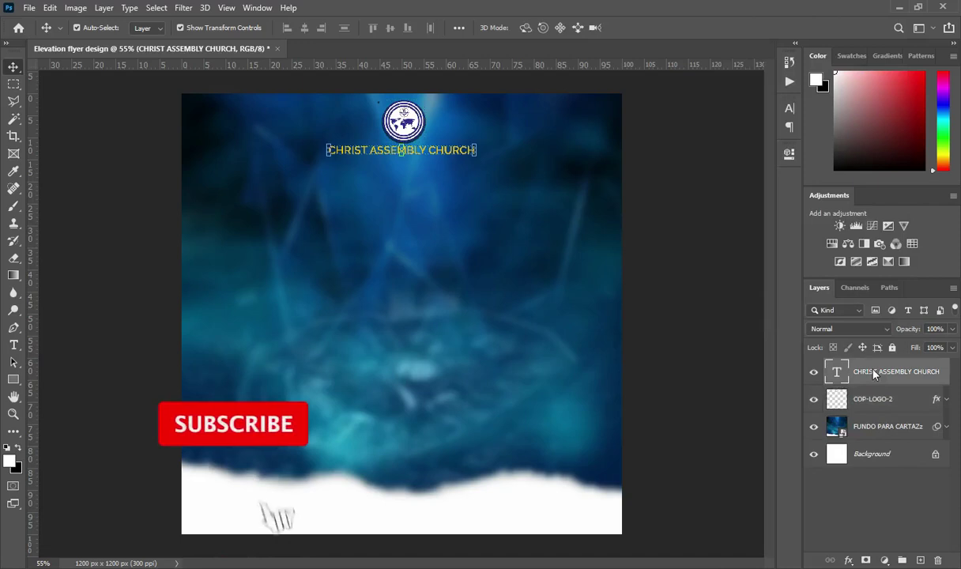
pyautogui.rightClick(860, 376)
pyautogui.click(727, 452)
pyautogui.click(646, 307)
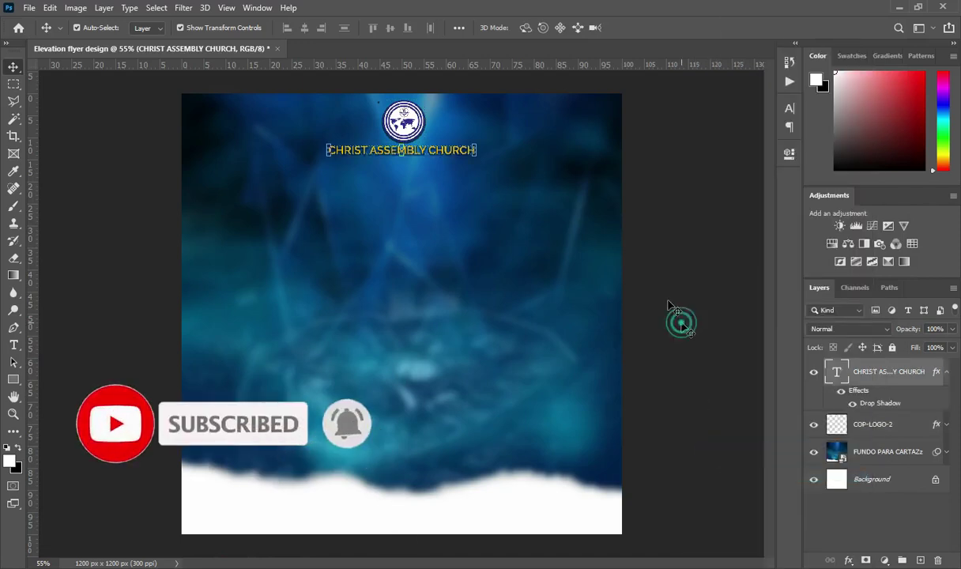
# - Duplicate the church name just below the original and start editing the copy's text
pyautogui.click(432, 152)
pyautogui.press('ctrl')
pyautogui.moveTo(468, 165); pyautogui.dragTo(454, 186)
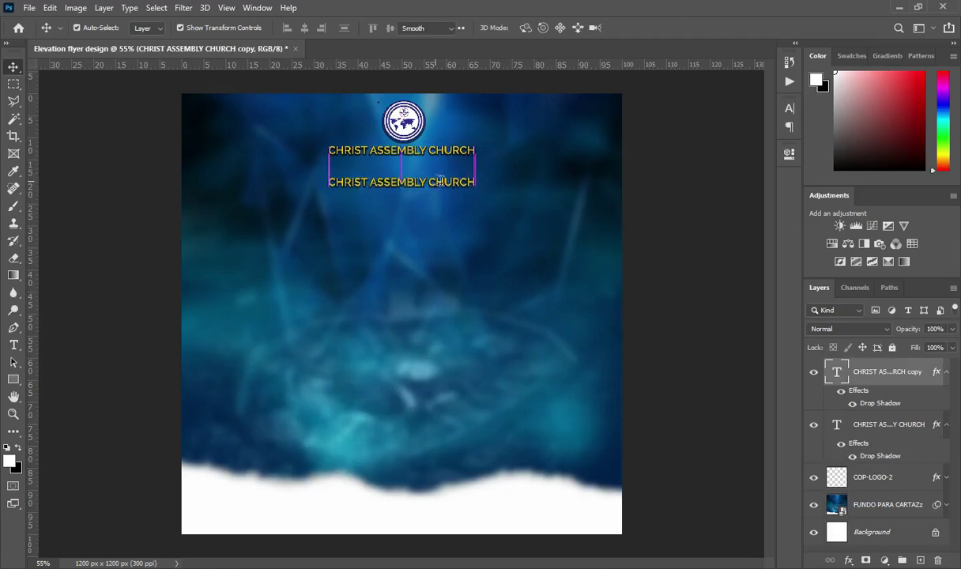
pyautogui.doubleClick(441, 181)
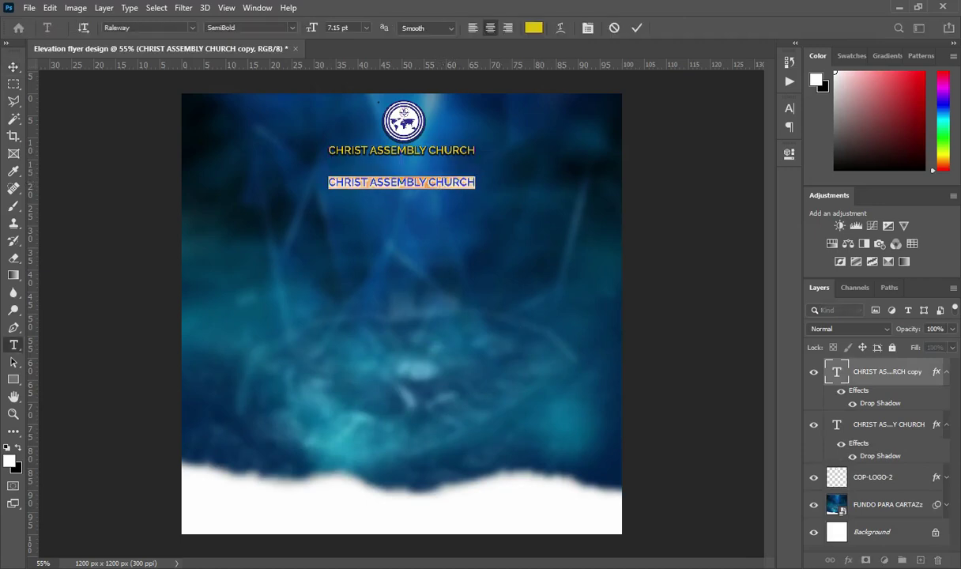
# - Replace the duplicated text with 'Present:' copied from the notes
pyautogui.hotkey('alt', 'Tab')
pyautogui.moveTo(129, 204); pyautogui.dragTo(75, 203)
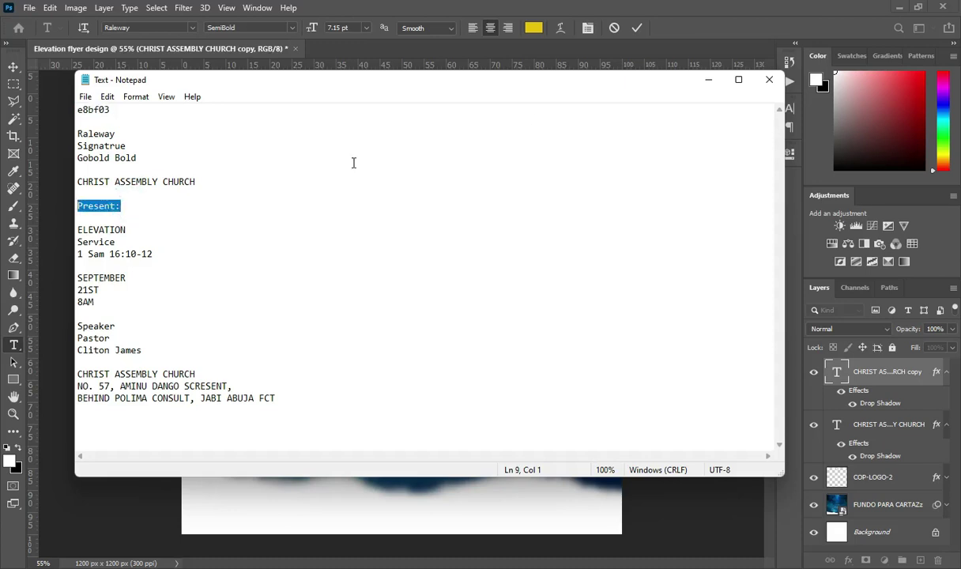
pyautogui.click(708, 82)
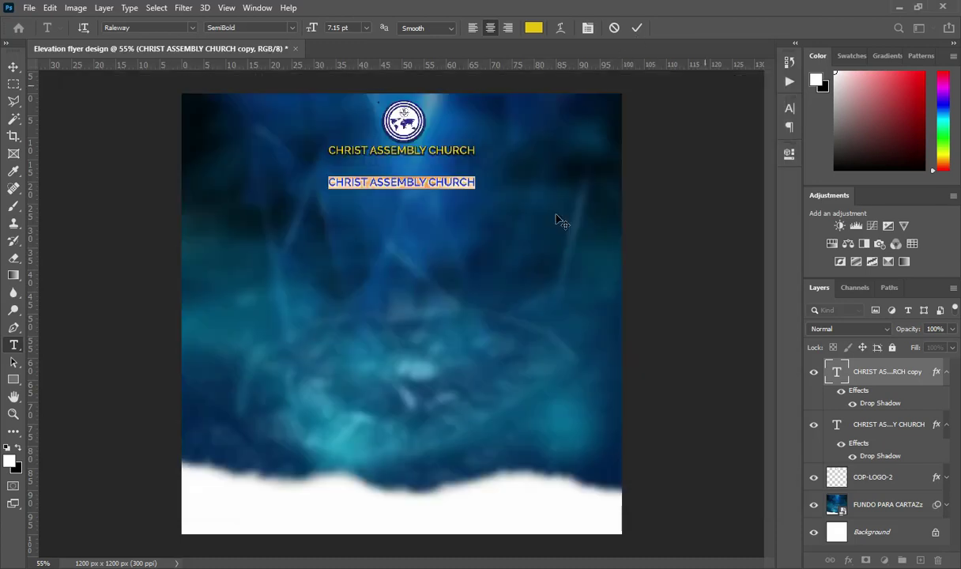
pyautogui.hotkey('ctrl', 'v')
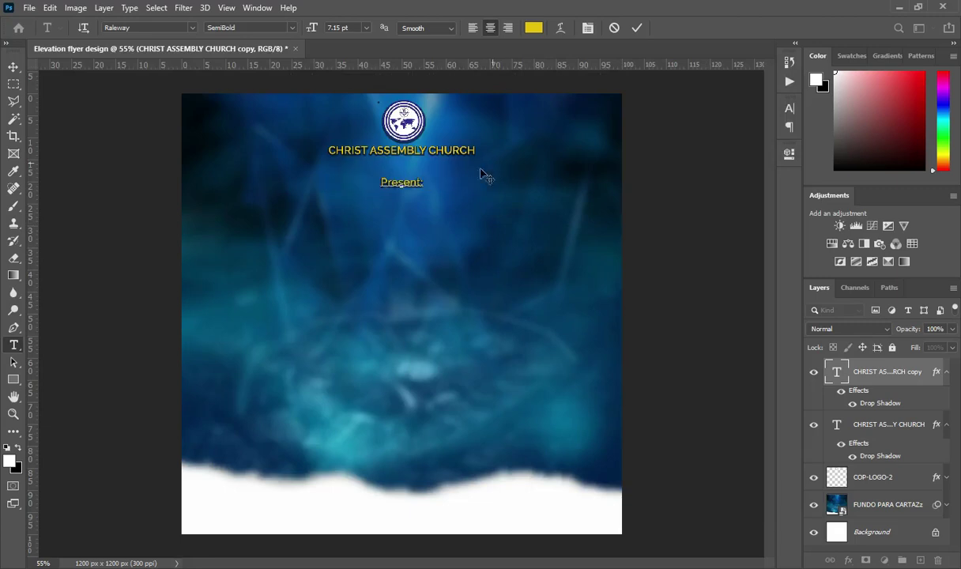
pyautogui.click(638, 30)
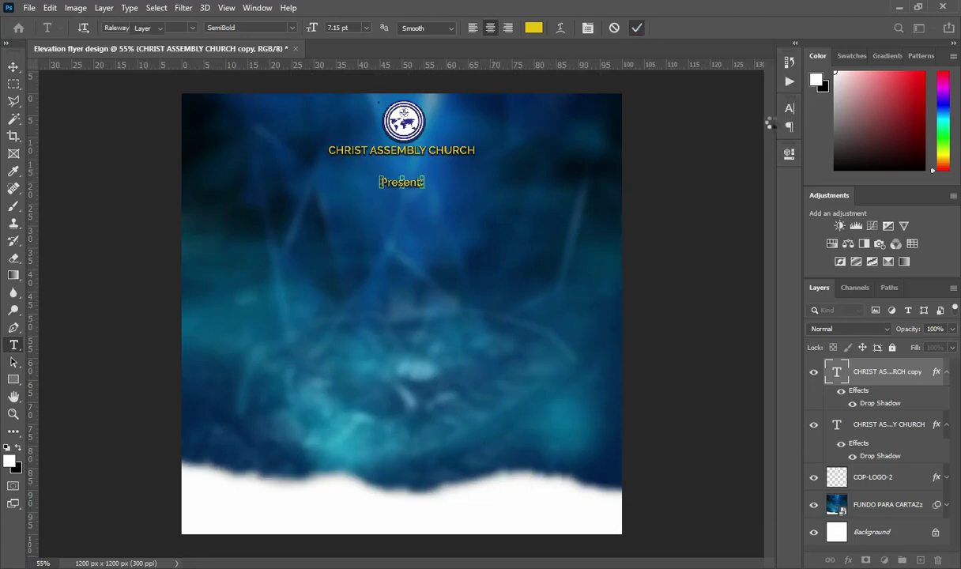
pyautogui.press('v')
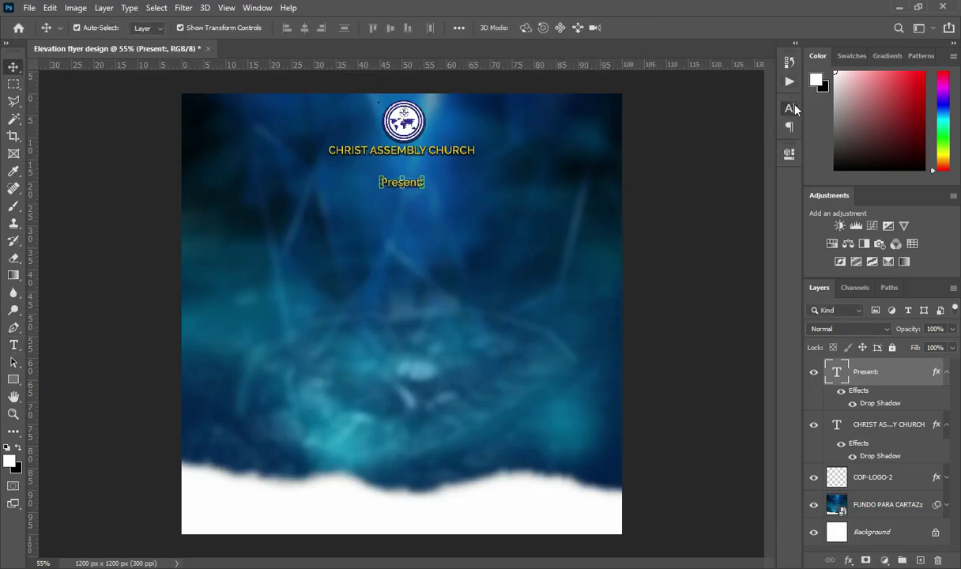
# - Set the Present: text in the Signatrue script font
pyautogui.click(788, 108)
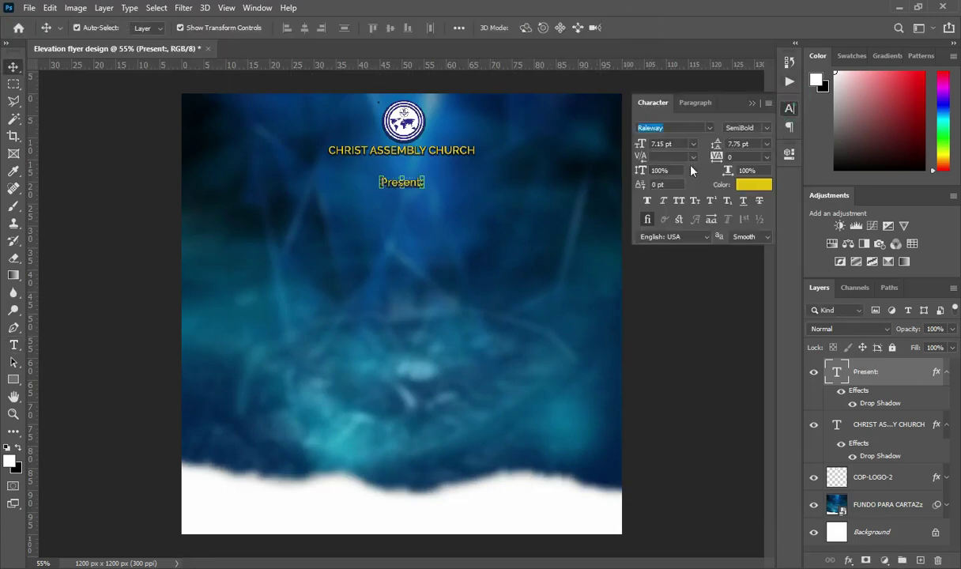
pyautogui.click(711, 128)
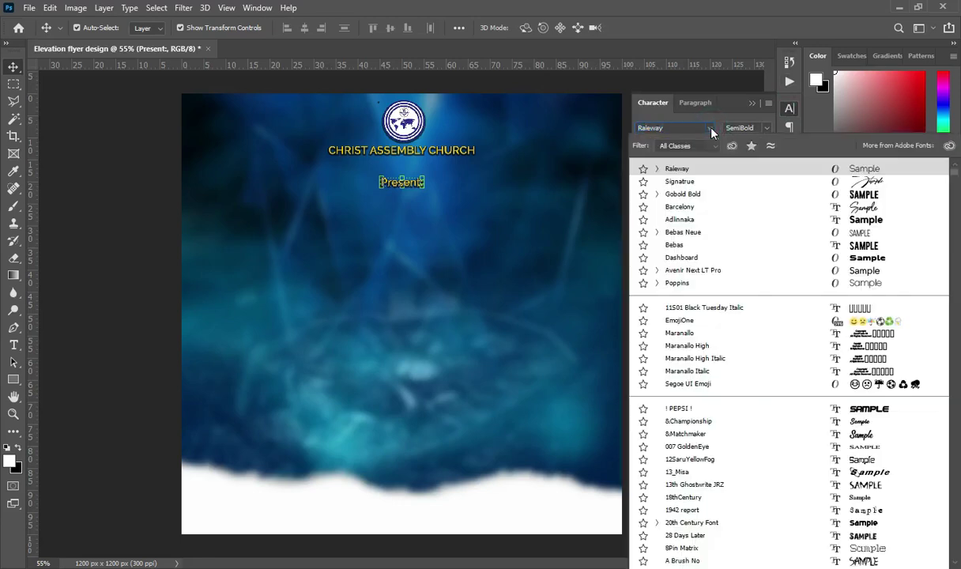
pyautogui.click(680, 183)
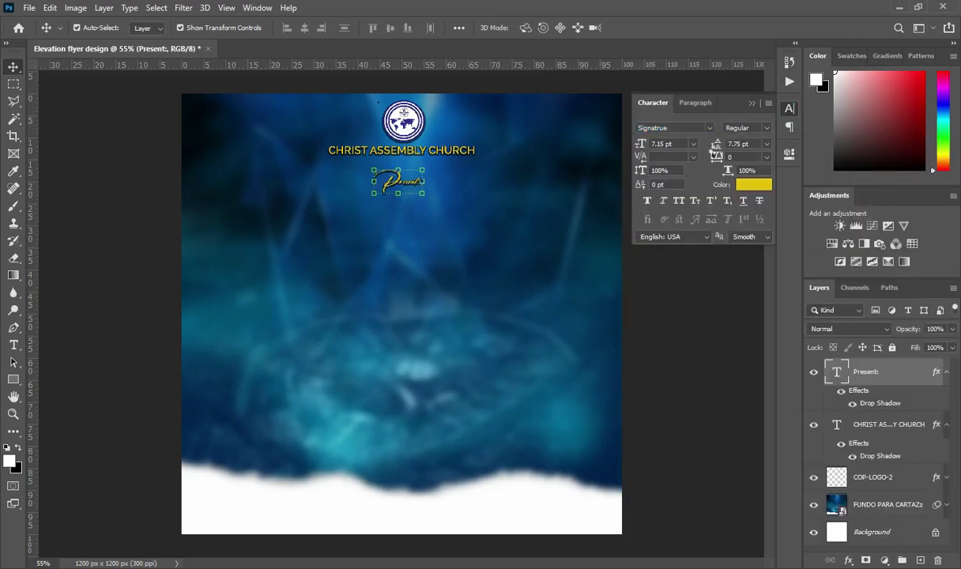
pyautogui.click(751, 101)
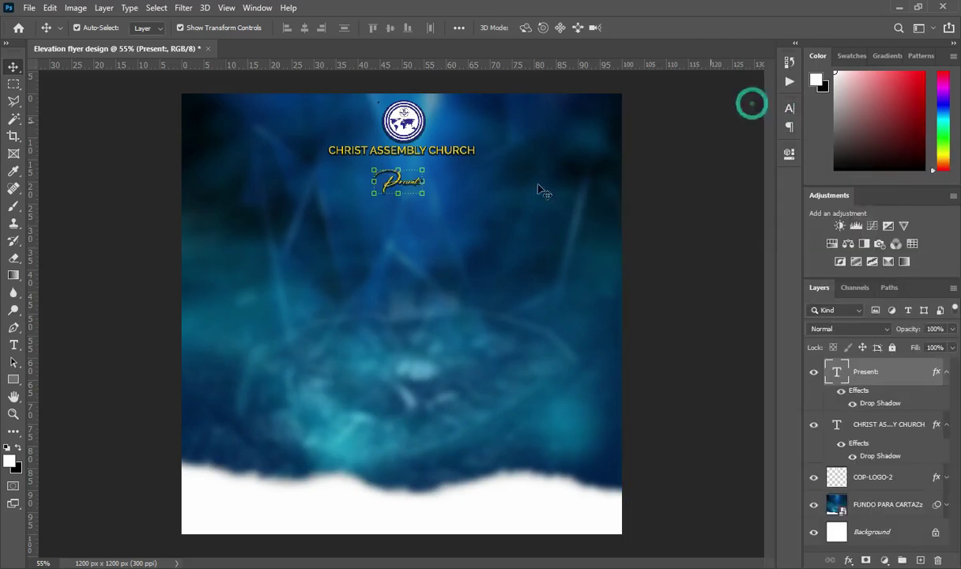
# - Enlarge Present: to about 171% and position it beneath the church name
pyautogui.click(398, 195)
pyautogui.moveTo(398, 195); pyautogui.dragTo(398, 220)
pyautogui.moveTo(412, 219); pyautogui.dragTo(408, 209)
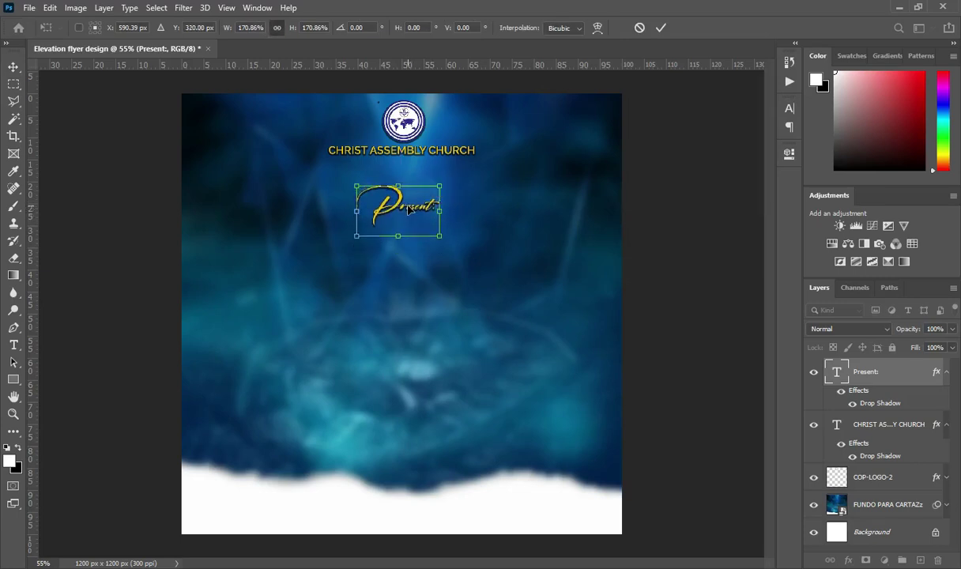
pyautogui.click(632, 225)
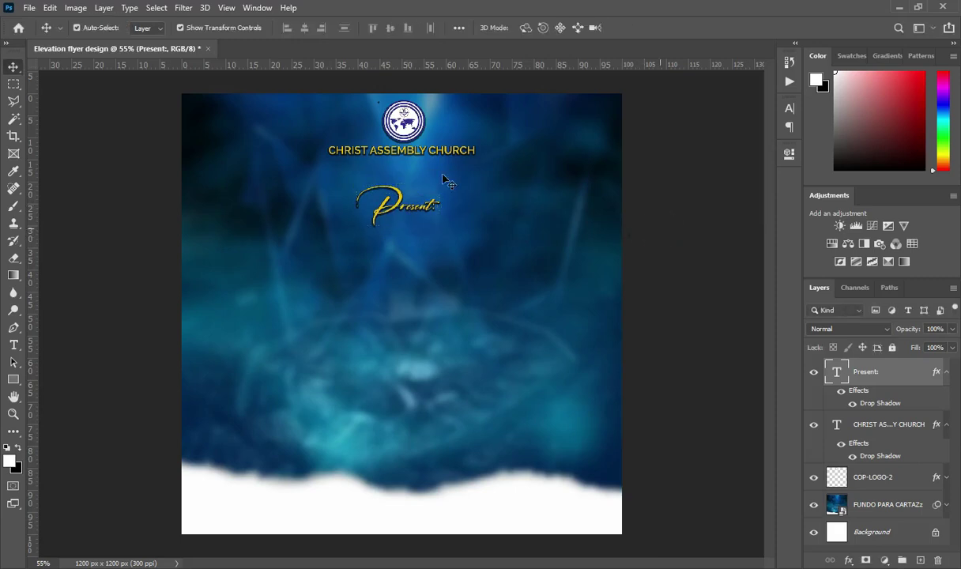
# - Add the text ELEVATION, pasted from the notes, in the middle of the flyer
pyautogui.press('t')
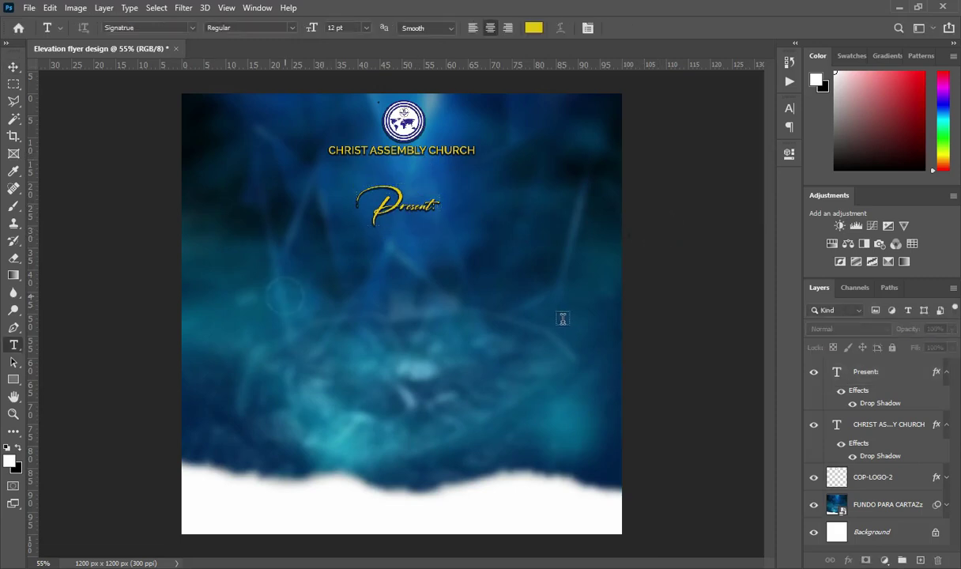
pyautogui.click(237, 285)
pyautogui.hotkey('alt', 'Tab')
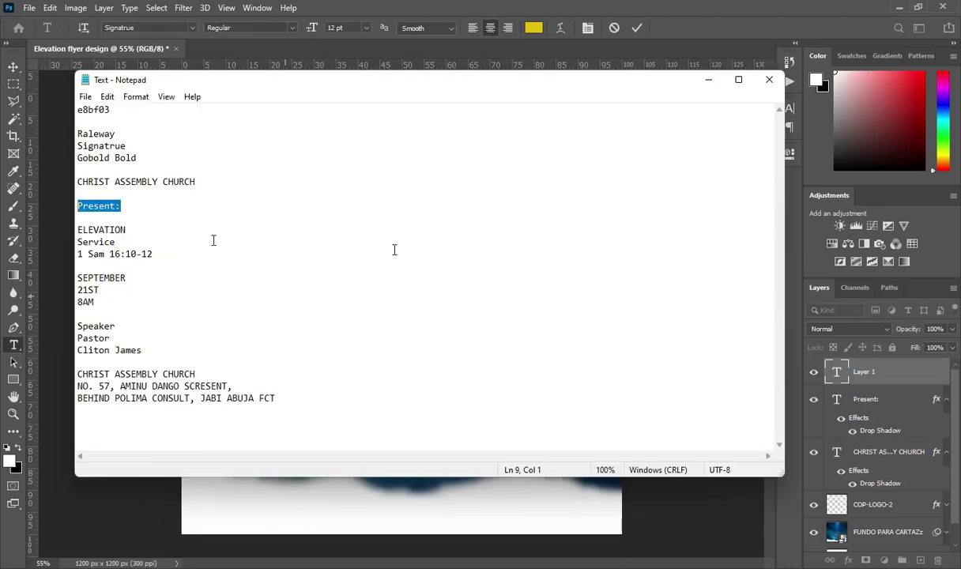
pyautogui.moveTo(126, 229); pyautogui.dragTo(78, 229)
pyautogui.hotkey('ctrl', 'c')
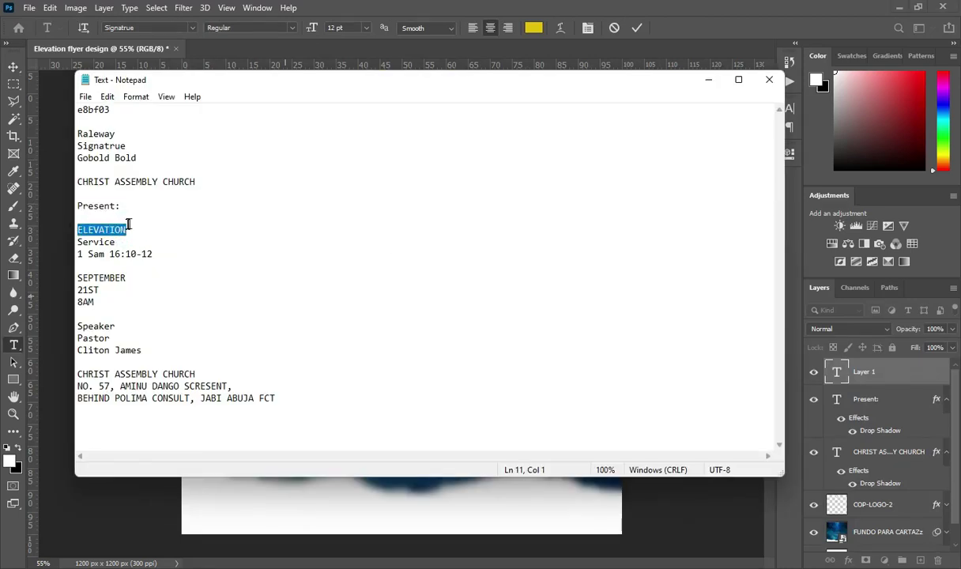
pyautogui.click(707, 82)
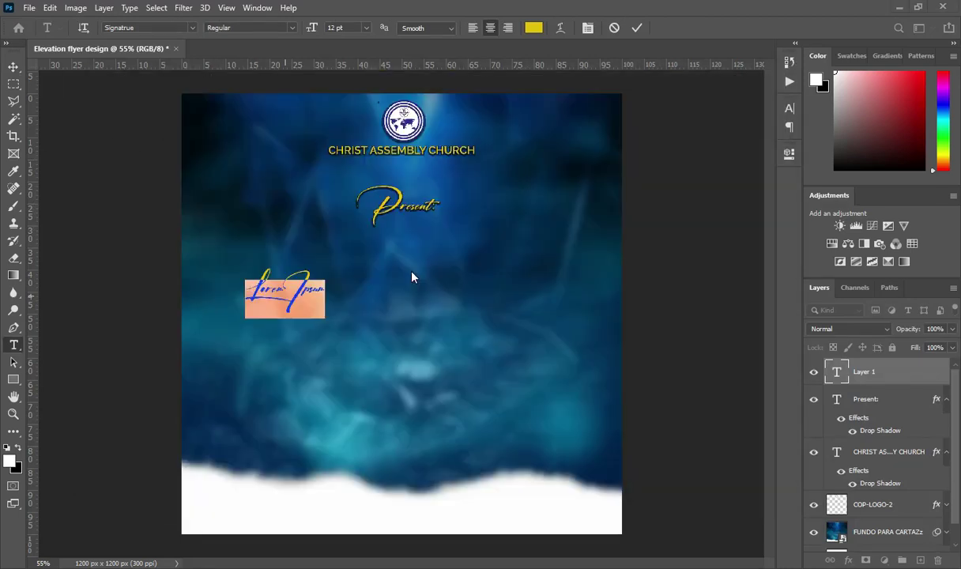
pyautogui.click(381, 255)
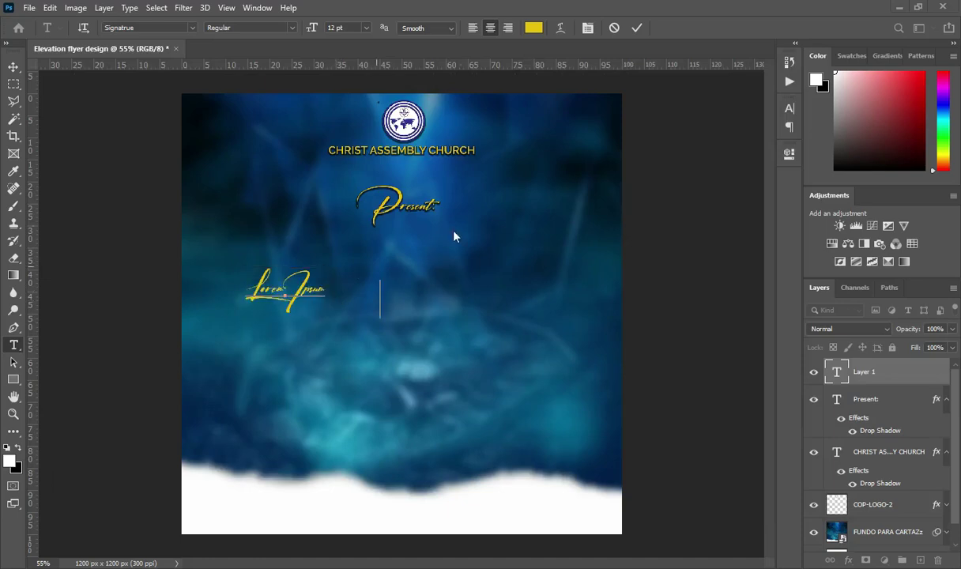
pyautogui.hotkey('ctrl', 'v')
pyautogui.click(636, 28)
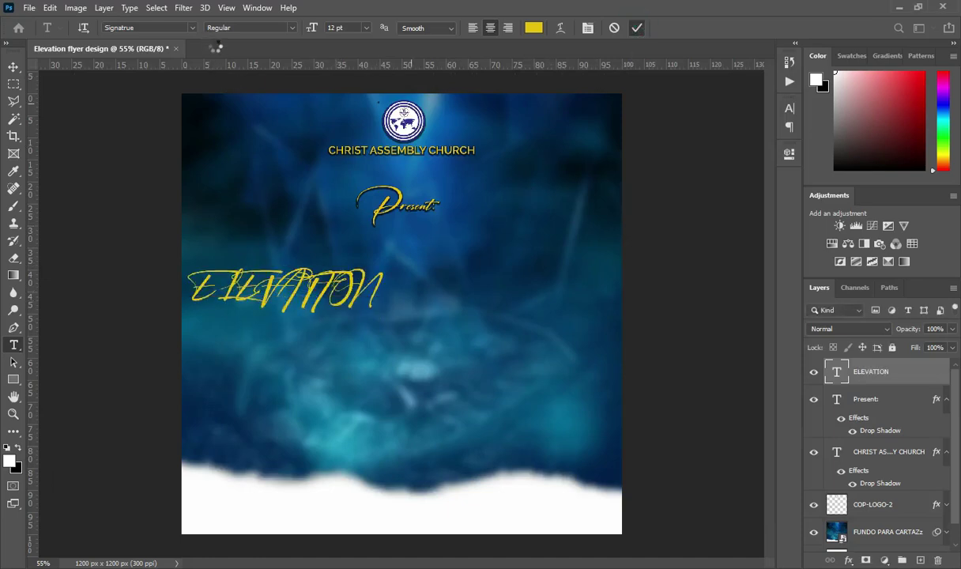
# - Set ELEVATION in Gobold Bold, Regular style
pyautogui.click(191, 27)
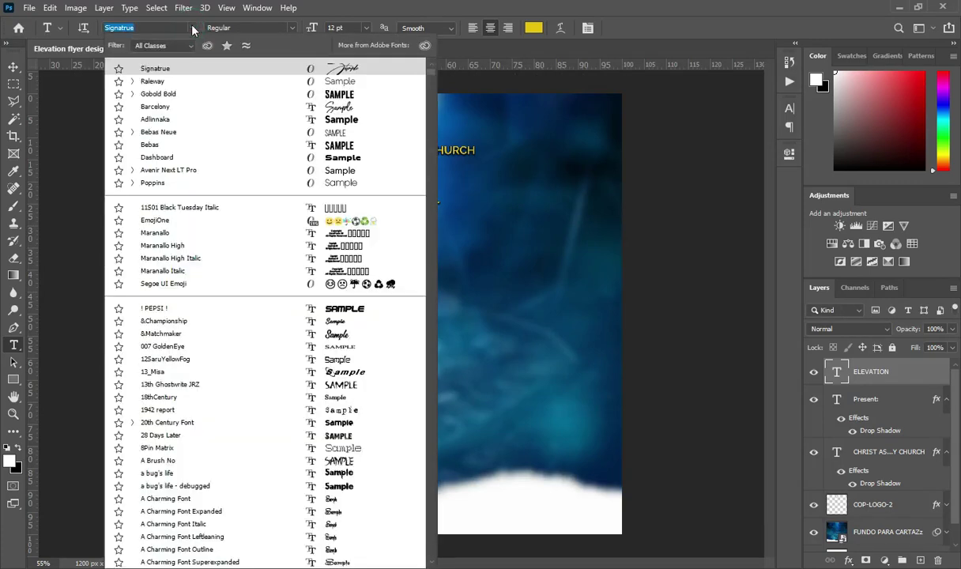
pyautogui.click(166, 94)
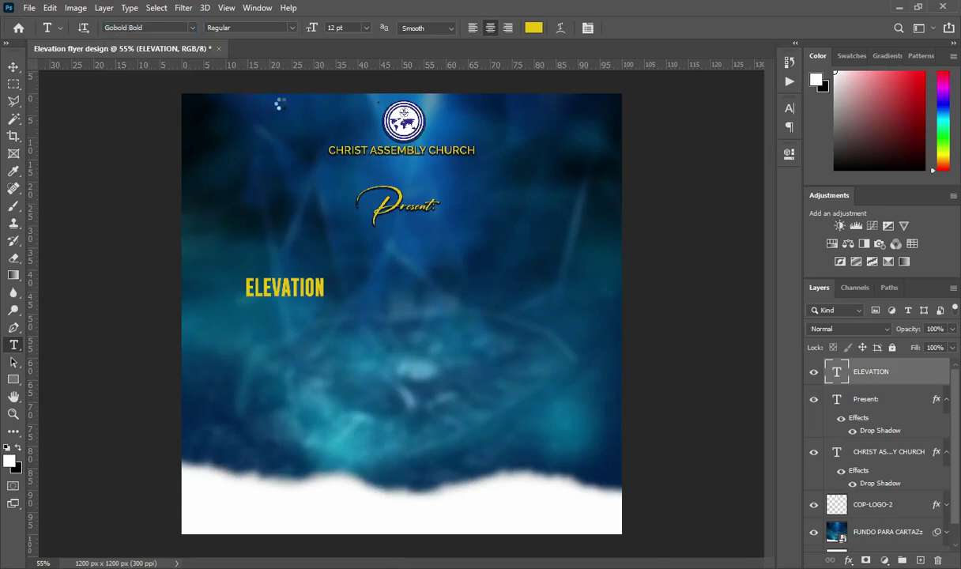
pyautogui.click(292, 29)
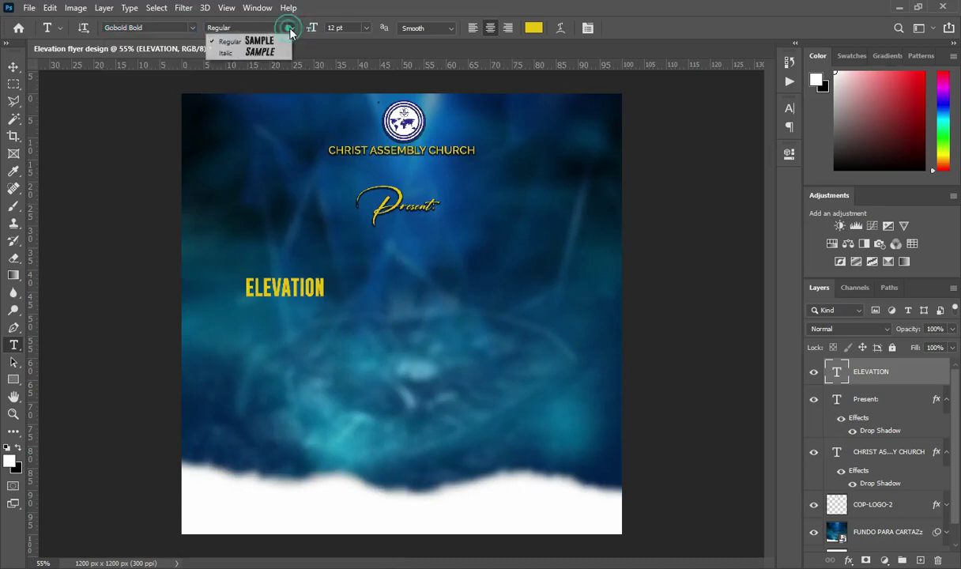
pyautogui.click(279, 41)
# - Enlarge ELEVATION to about 461.5% so it spans the flyer width
pyautogui.click(14, 67)
pyautogui.moveTo(324, 286); pyautogui.dragTo(593, 289)
pyautogui.moveTo(244, 287); pyautogui.dragTo(226, 288)
pyautogui.click(659, 27)
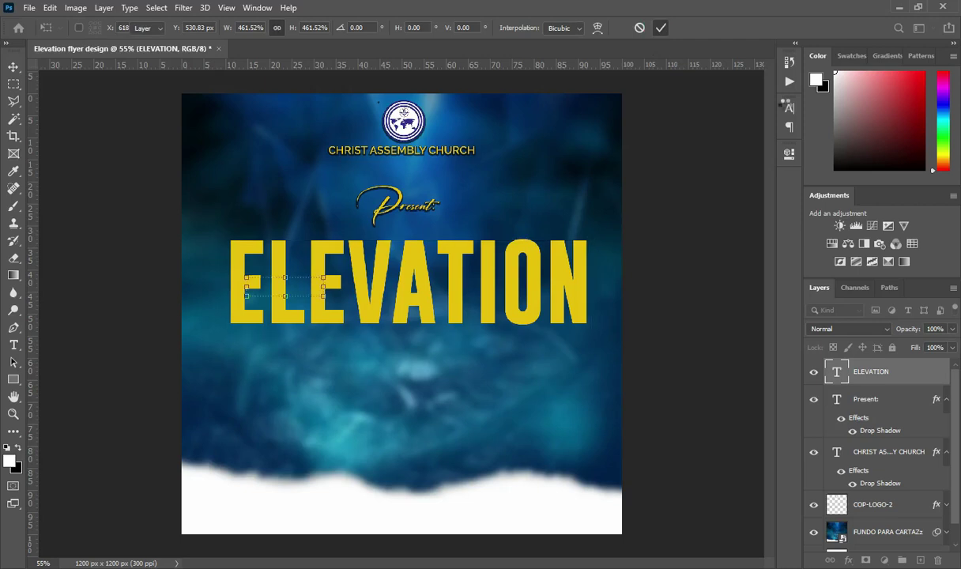
pyautogui.click(789, 107)
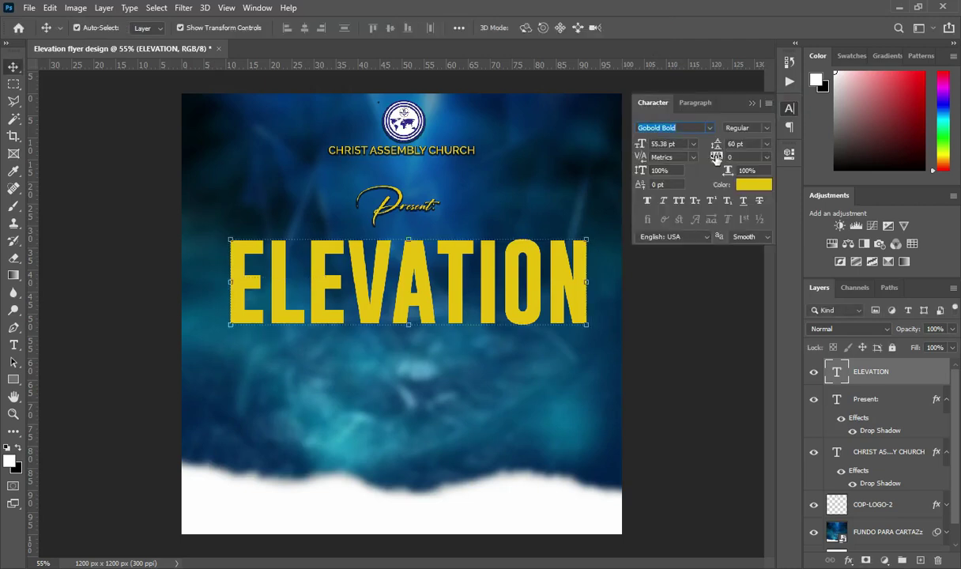
# - Tighten ELEVATION's tracking to -60 in the Character panel
pyautogui.click(716, 157)
pyautogui.write('-60')
pyautogui.press('Return')
pyautogui.moveTo(715, 157); pyautogui.dragTo(715, 157)
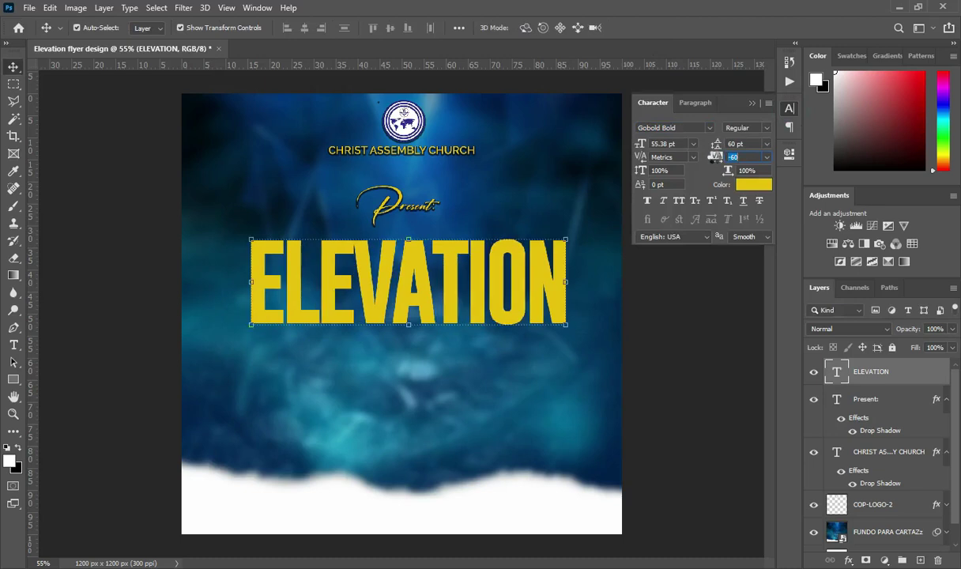
pyautogui.click(753, 104)
# - Nudge ELEVATION slightly lower, then centre it horizontally on the canvas
pyautogui.moveTo(408, 275); pyautogui.dragTo(401, 274)
pyautogui.hotkey('ctrl', 't')
pyautogui.moveTo(402, 338); pyautogui.dragTo(401, 338)
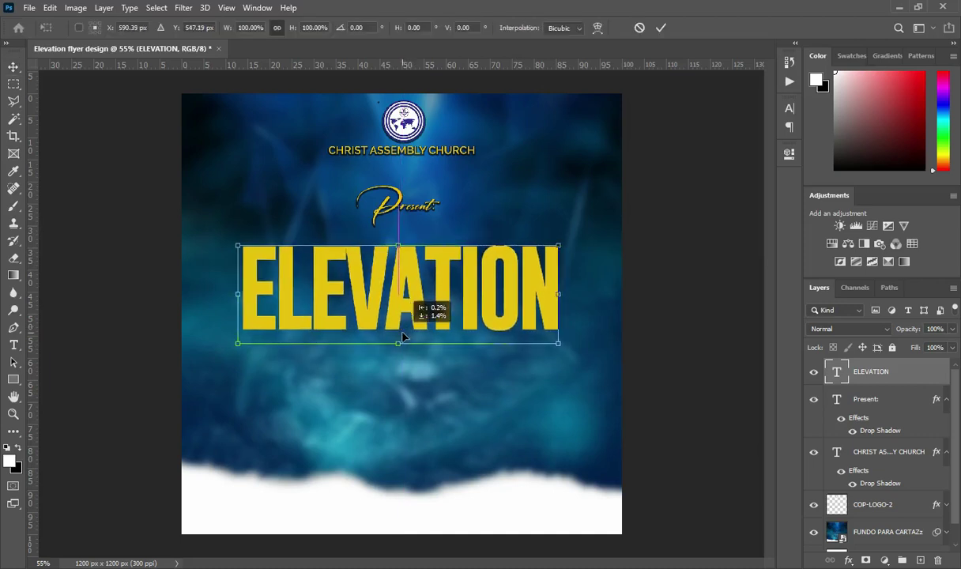
pyautogui.moveTo(401, 337); pyautogui.dragTo(398, 348)
pyautogui.click(660, 29)
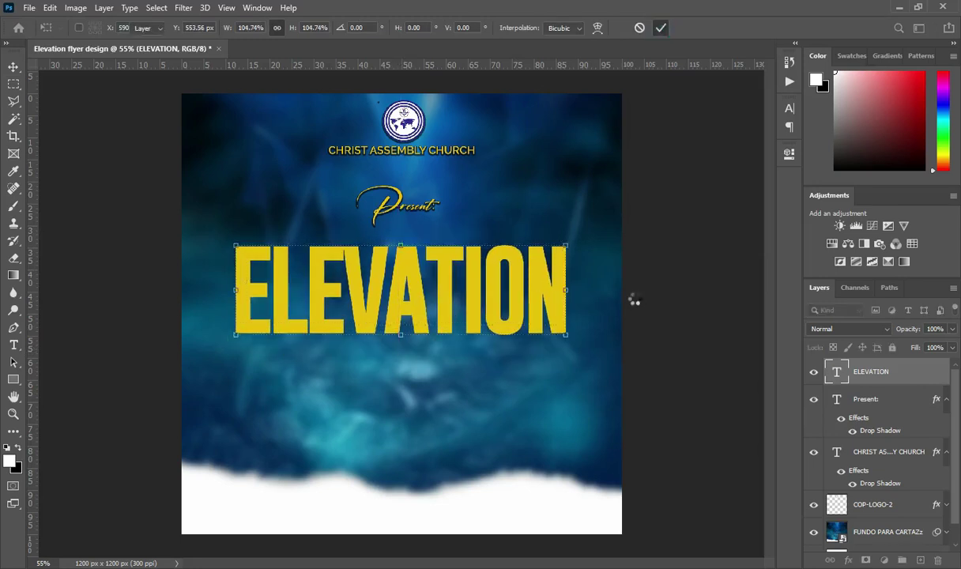
pyautogui.hotkey('ctrl', 'a')
pyautogui.click(305, 27)
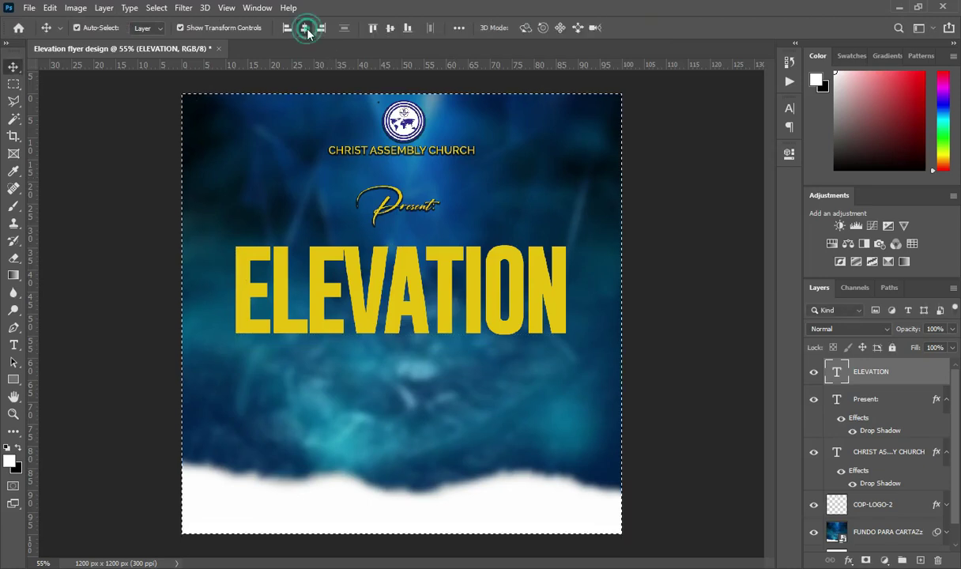
pyautogui.hotkey('ctrl', 'd')
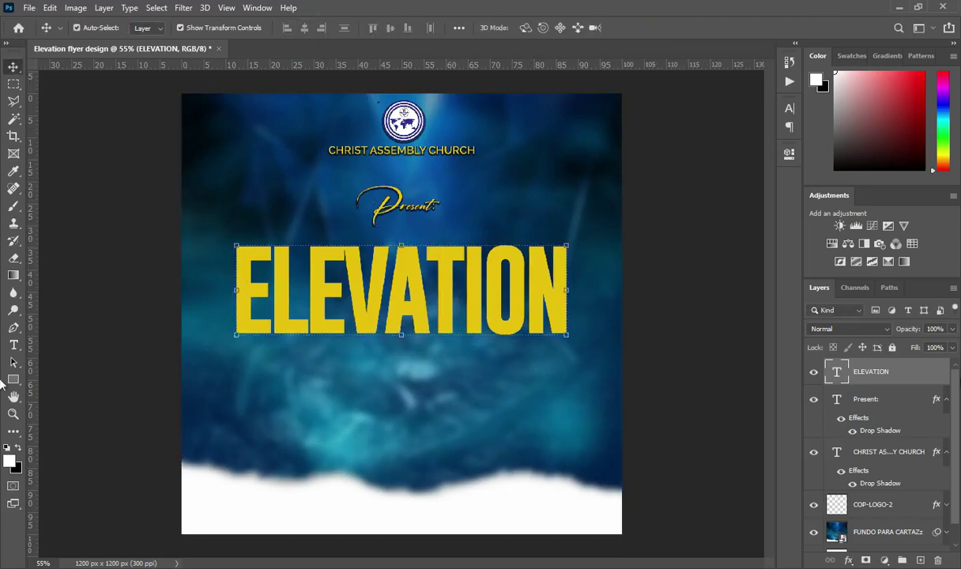
# - Collapse the other layers' effects and open Blending Options for ELEVATION
pyautogui.click(945, 401)
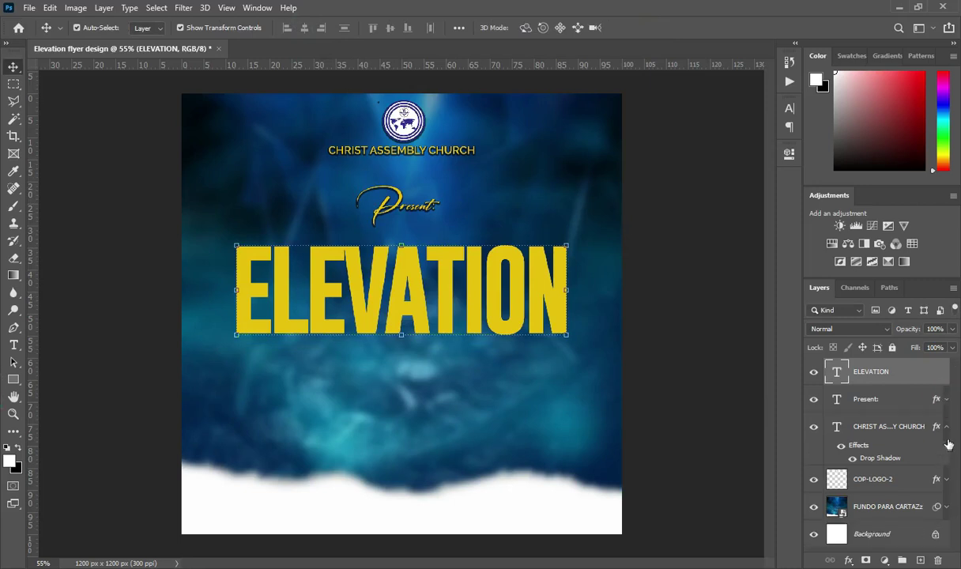
pyautogui.click(946, 427)
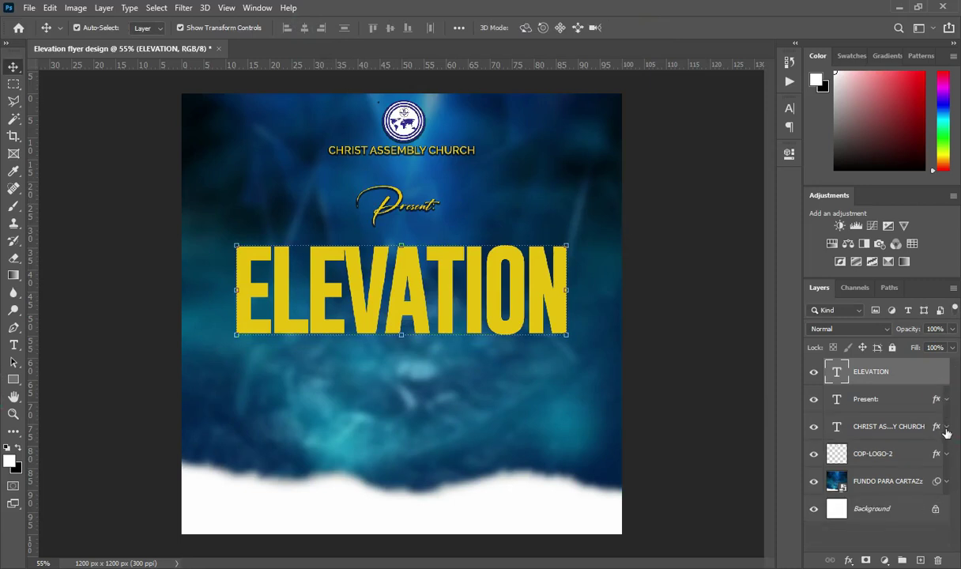
pyautogui.click(849, 560)
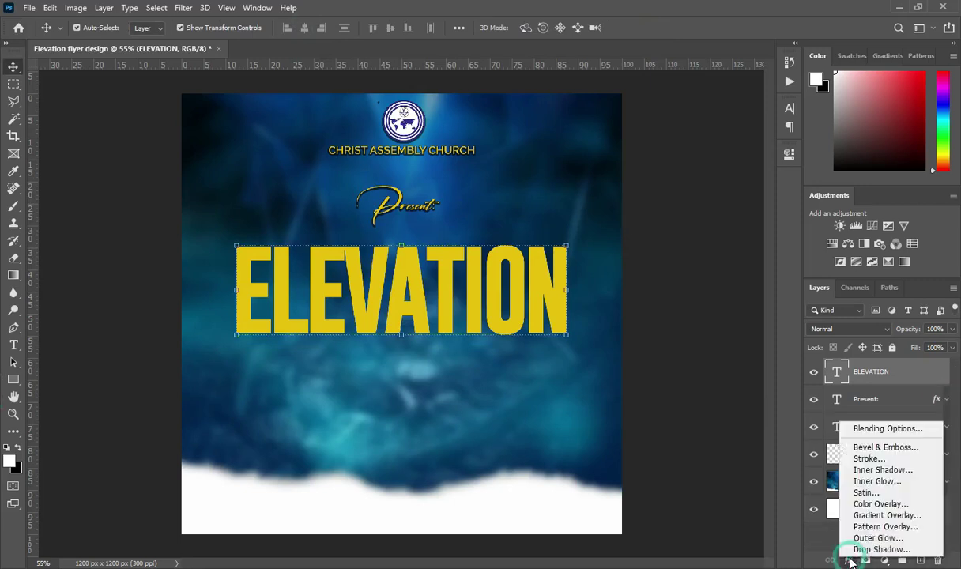
pyautogui.click(879, 430)
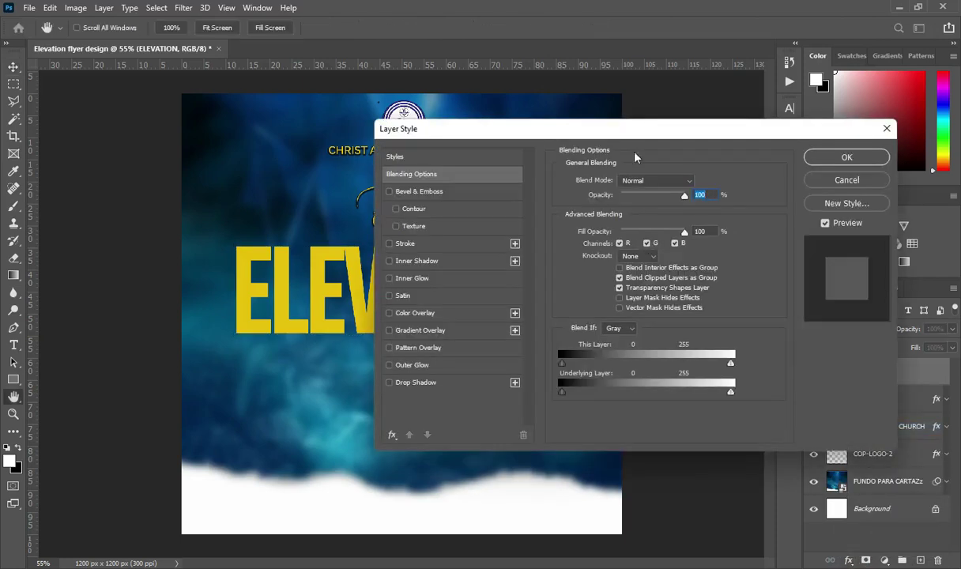
pyautogui.moveTo(641, 140); pyautogui.dragTo(892, 150)
pyautogui.moveTo(773, 147); pyautogui.dragTo(722, 146)
# - Enable Bevel & Emboss: Inner Bevel, Chisel Hard, Depth 150%, Size 2 px
pyautogui.click(625, 202)
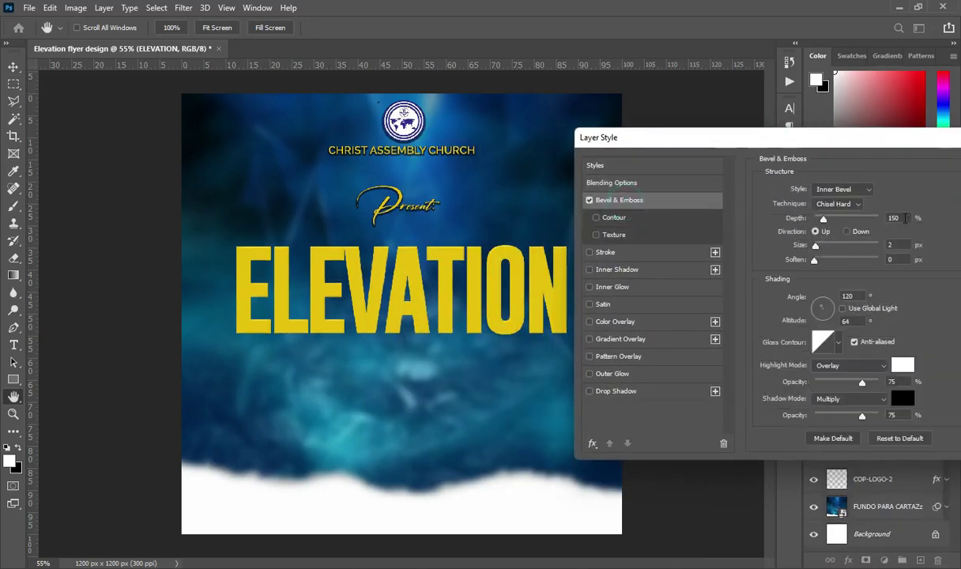
pyautogui.click(836, 204)
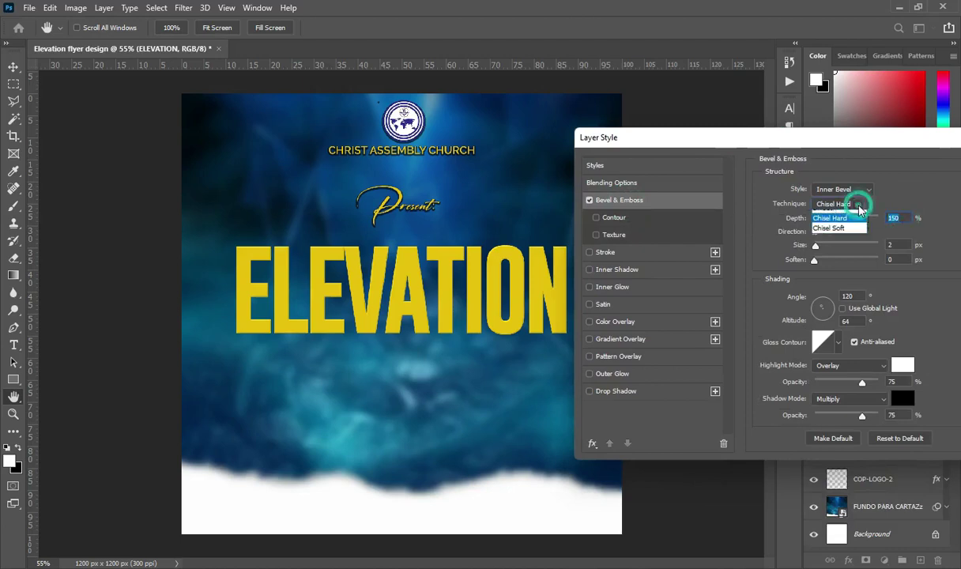
pyautogui.click(838, 228)
pyautogui.click(848, 230)
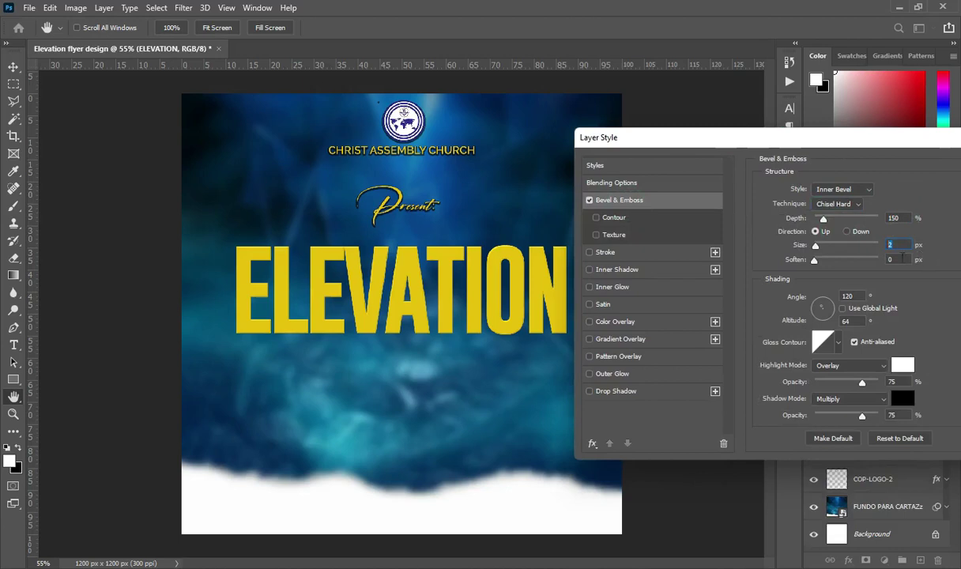
pyautogui.click(893, 259)
pyautogui.click(850, 296)
# - Add a Drop Shadow to ELEVATION with adjusted distance, size, contour and opacity
pyautogui.click(616, 390)
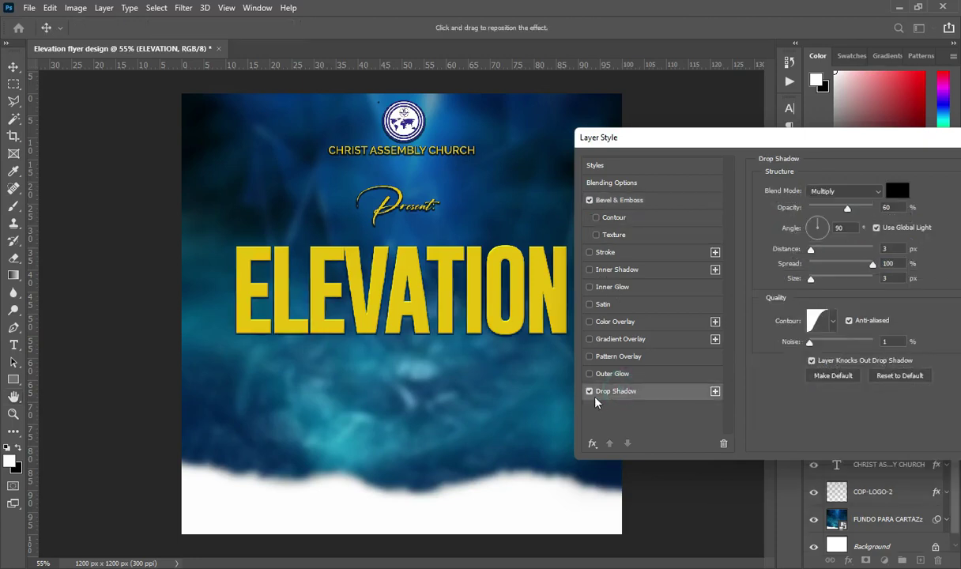
pyautogui.click(885, 249)
pyautogui.click(889, 278)
pyautogui.click(832, 320)
pyautogui.click(858, 351)
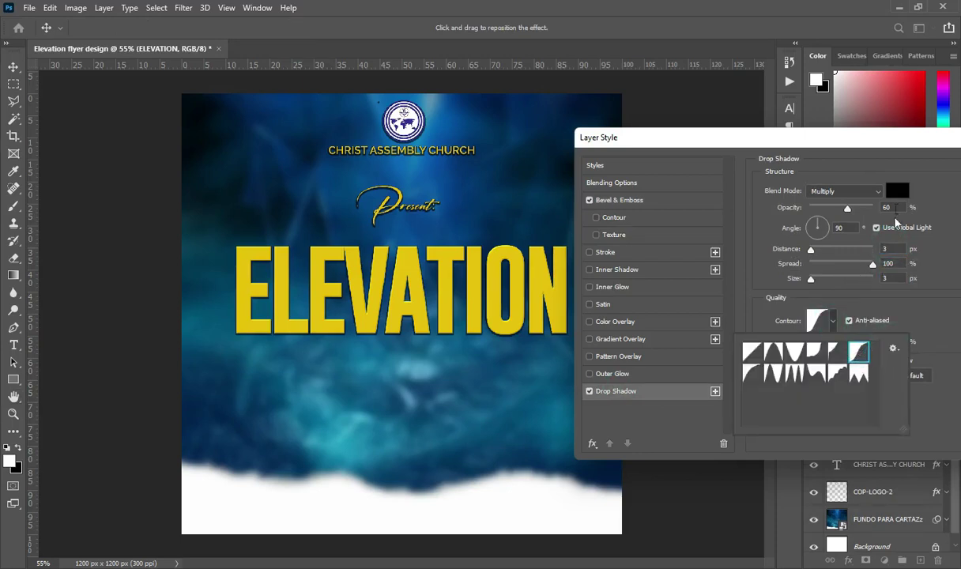
pyautogui.click(850, 157)
pyautogui.click(886, 207)
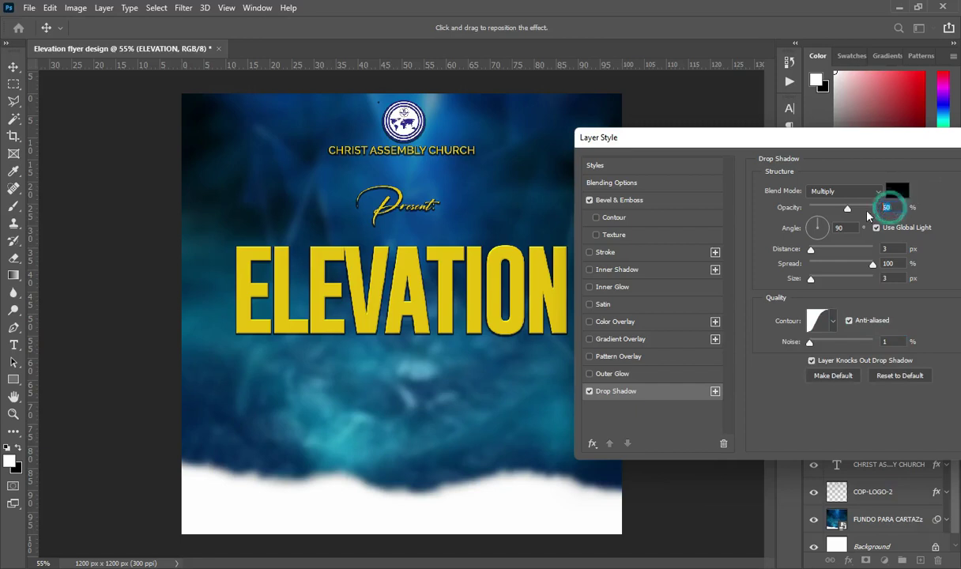
# - Enable Satin and set its colour to gold e8bf03 from the notes
pyautogui.click(629, 304)
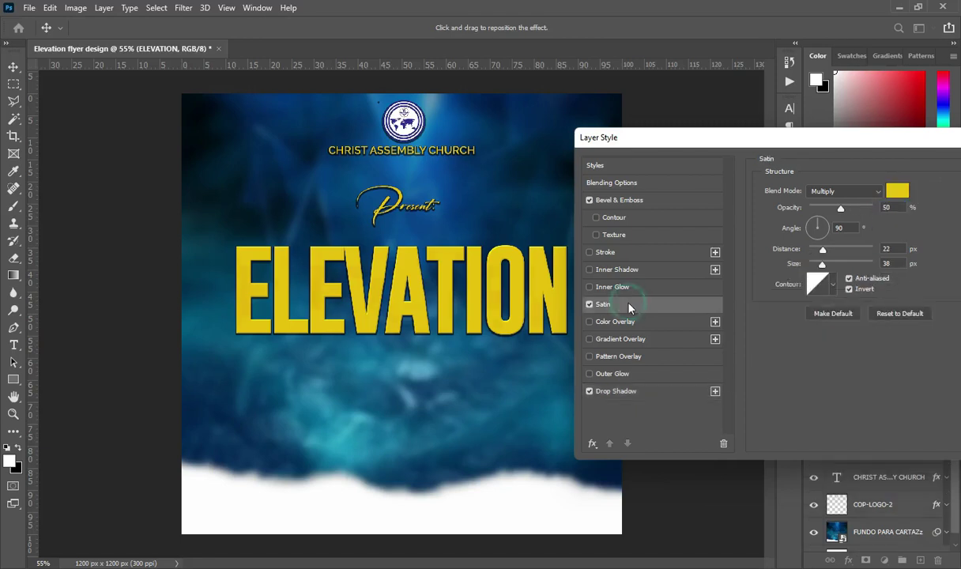
pyautogui.click(899, 193)
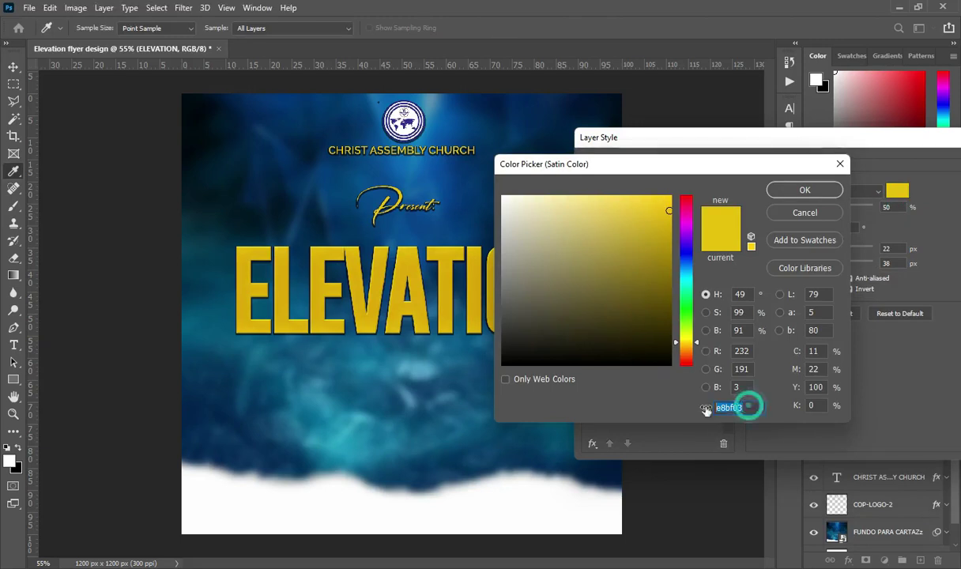
pyautogui.hotkey('alt', 'Tab')
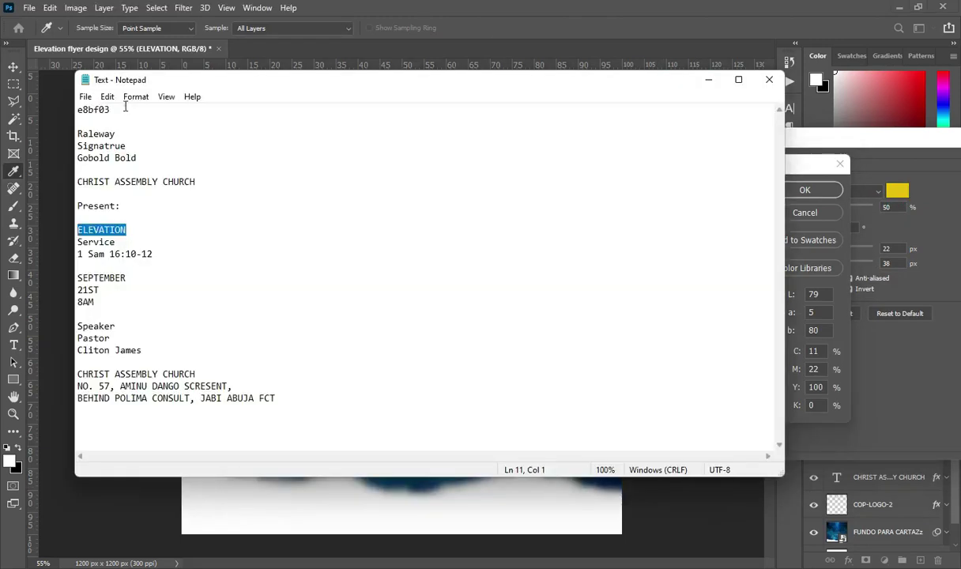
pyautogui.moveTo(125, 106); pyautogui.dragTo(68, 98)
pyautogui.click(235, 128)
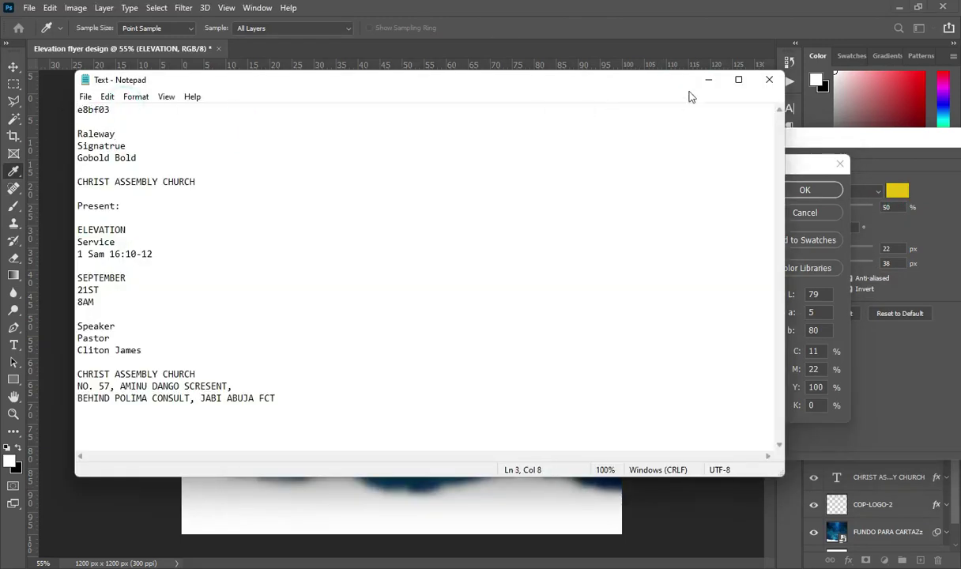
pyautogui.click(708, 80)
pyautogui.click(814, 191)
# - Set Satin to 50% opacity, distance 22, size 38, apply, and return to the notes
pyautogui.click(889, 206)
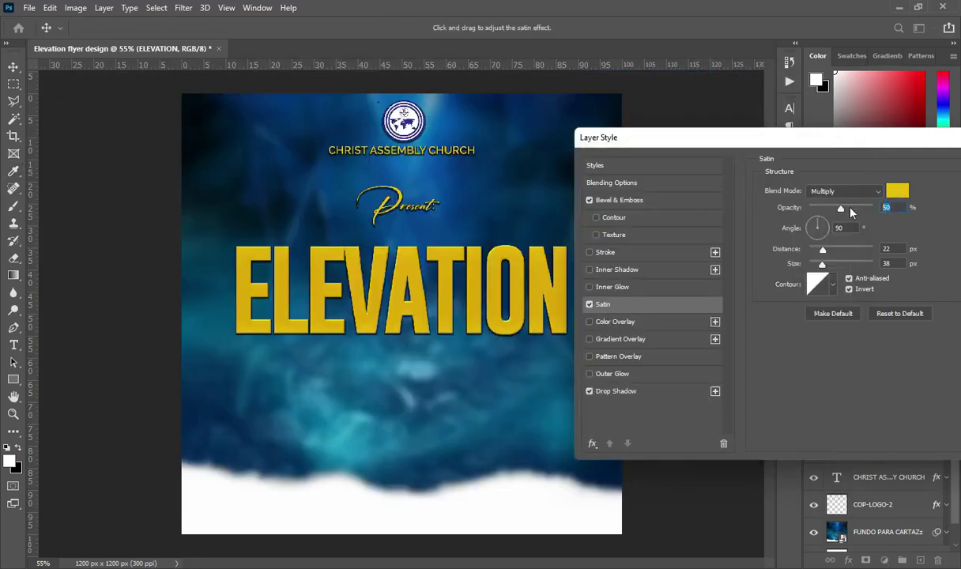
pyautogui.click(887, 249)
pyautogui.click(888, 263)
pyautogui.moveTo(781, 141); pyautogui.dragTo(583, 143)
pyautogui.click(847, 168)
pyautogui.click(696, 254)
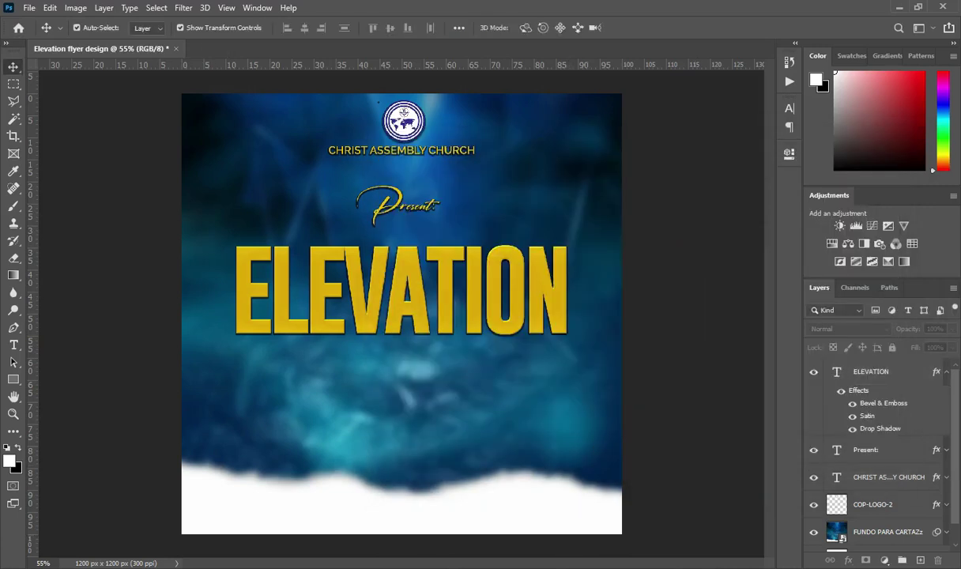
pyautogui.hotkey('alt', 'Tab')
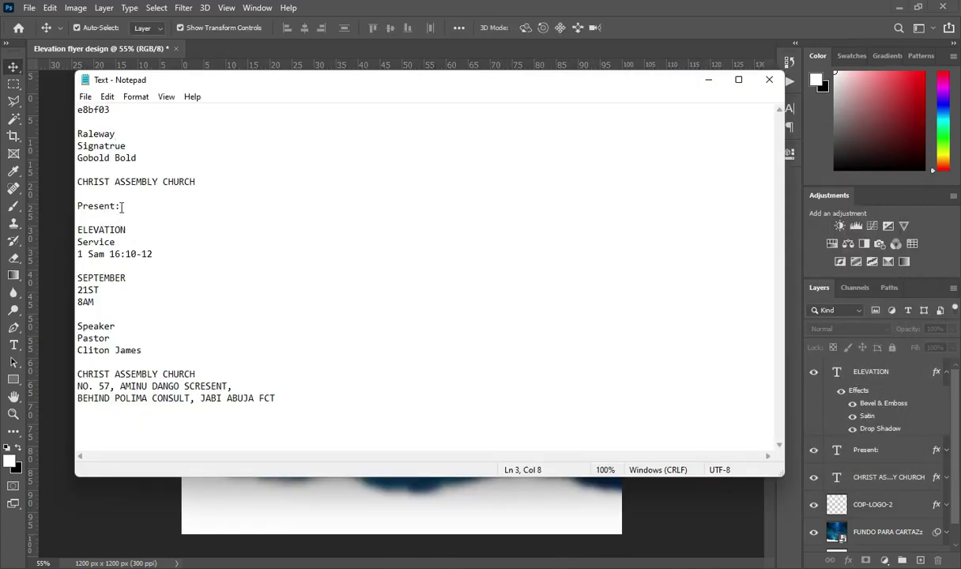
# - Add the text 'Service' as a new layer below ELEVATION
pyautogui.moveTo(117, 242); pyautogui.dragTo(70, 241)
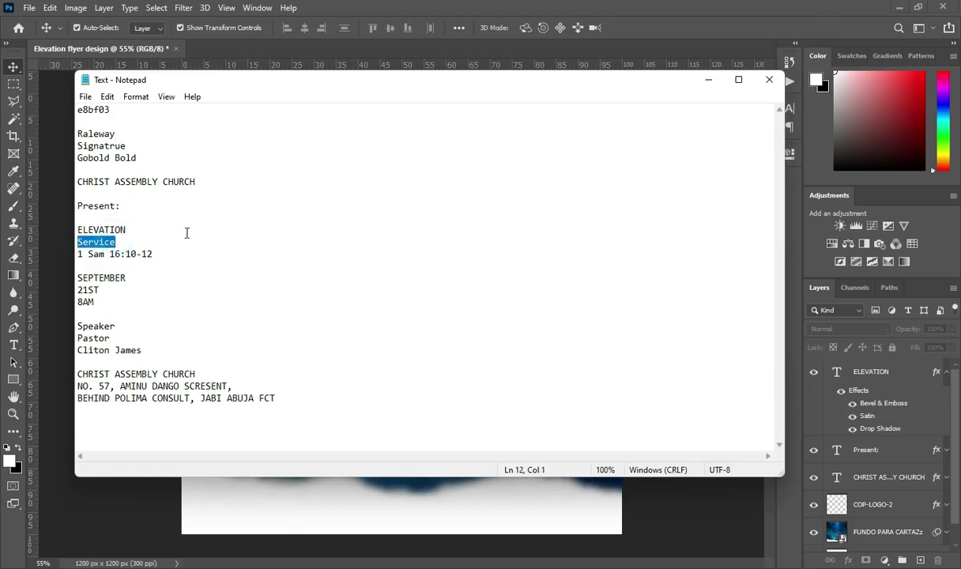
pyautogui.click(708, 81)
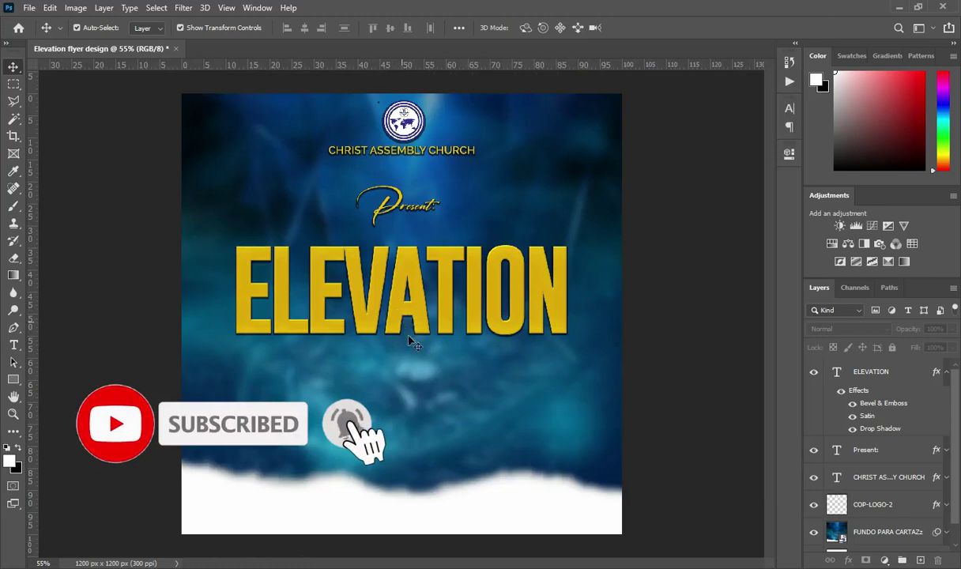
pyautogui.press('t')
pyautogui.click(345, 380)
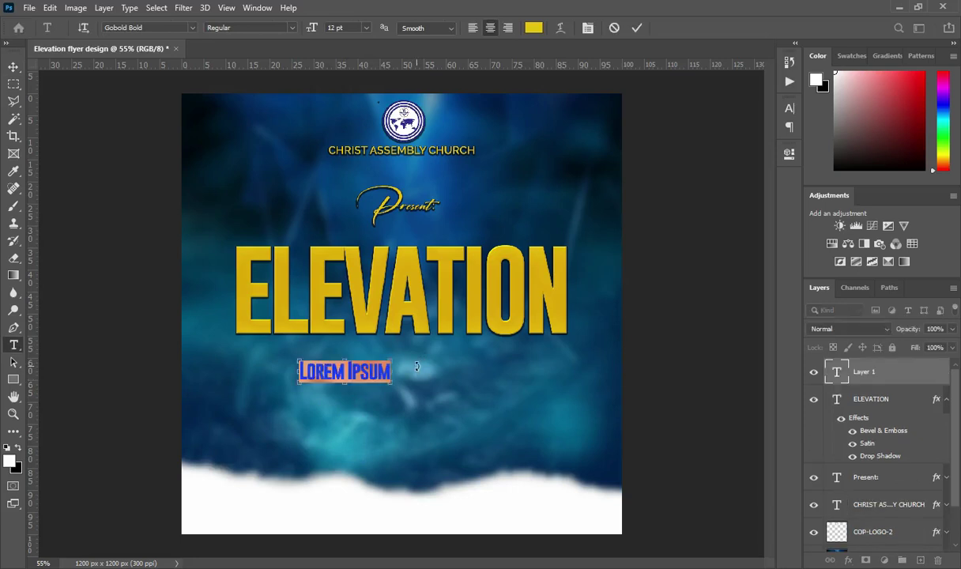
pyautogui.write('Service')
pyautogui.click(637, 28)
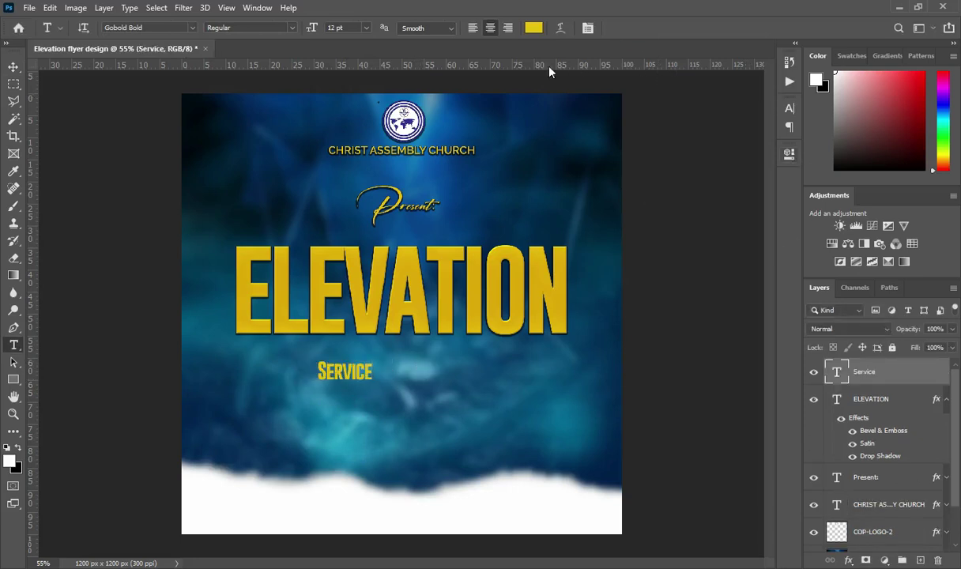
# - Set Service in the Signatrue font with white colour ffffff
pyautogui.click(192, 29)
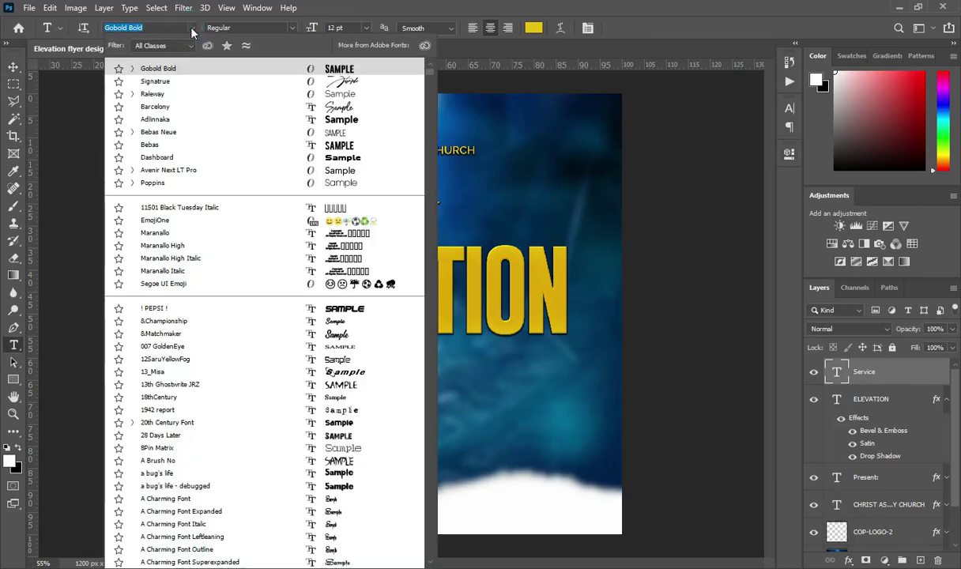
pyautogui.click(164, 83)
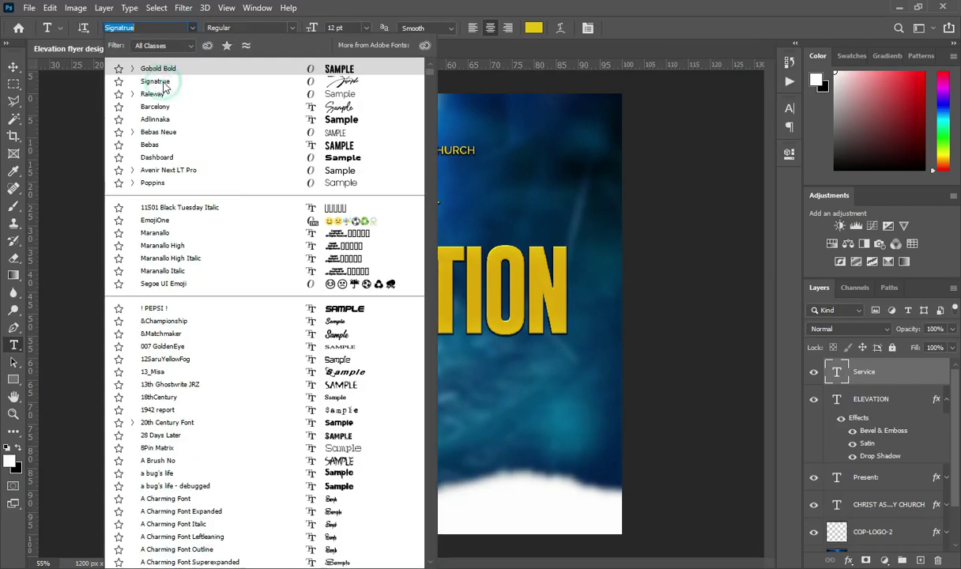
pyautogui.click(165, 84)
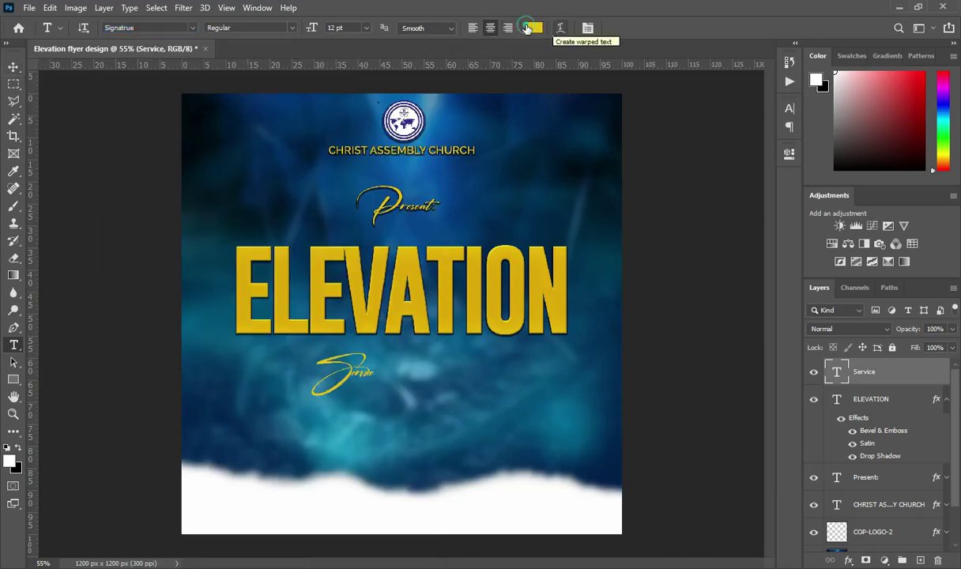
pyautogui.click(533, 28)
pyautogui.write('ffffff')
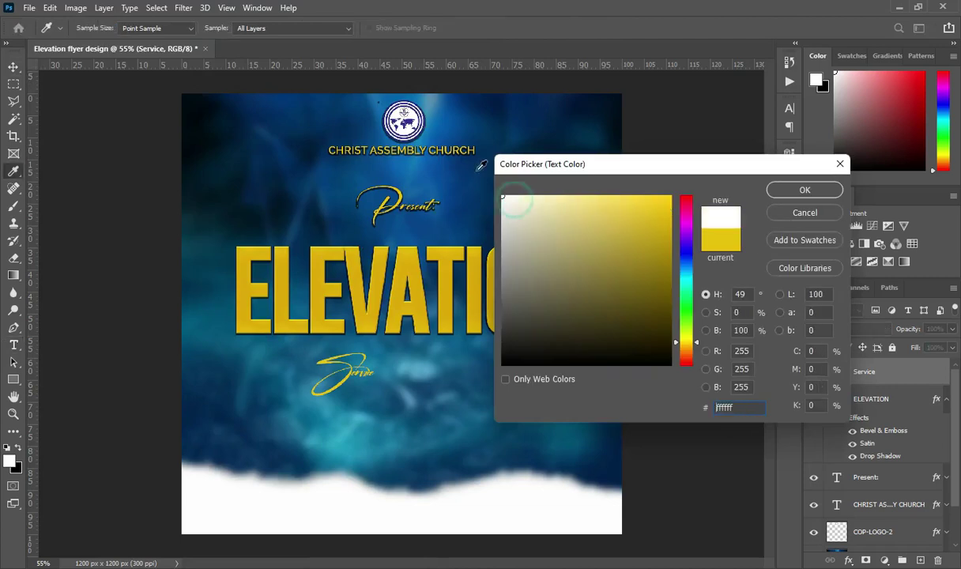
pyautogui.click(807, 191)
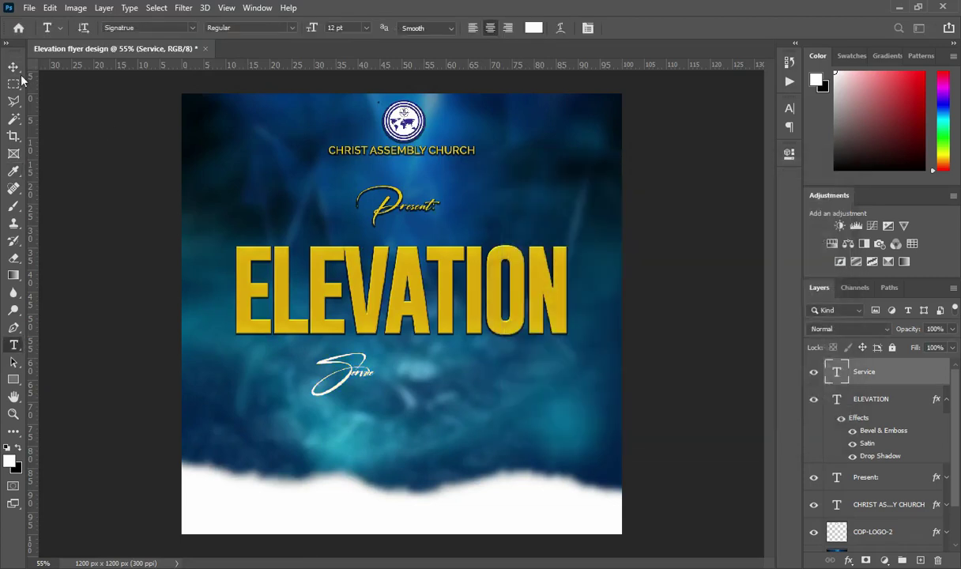
# - Scale Service up to about 315% across ELEVATION's lower half
pyautogui.click(13, 67)
pyautogui.moveTo(378, 371); pyautogui.dragTo(447, 361)
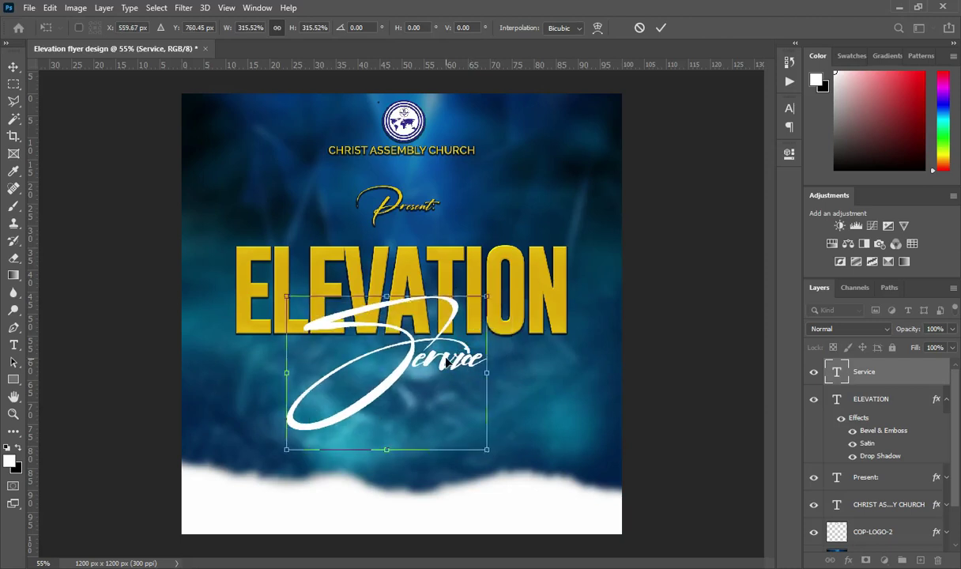
pyautogui.click(661, 27)
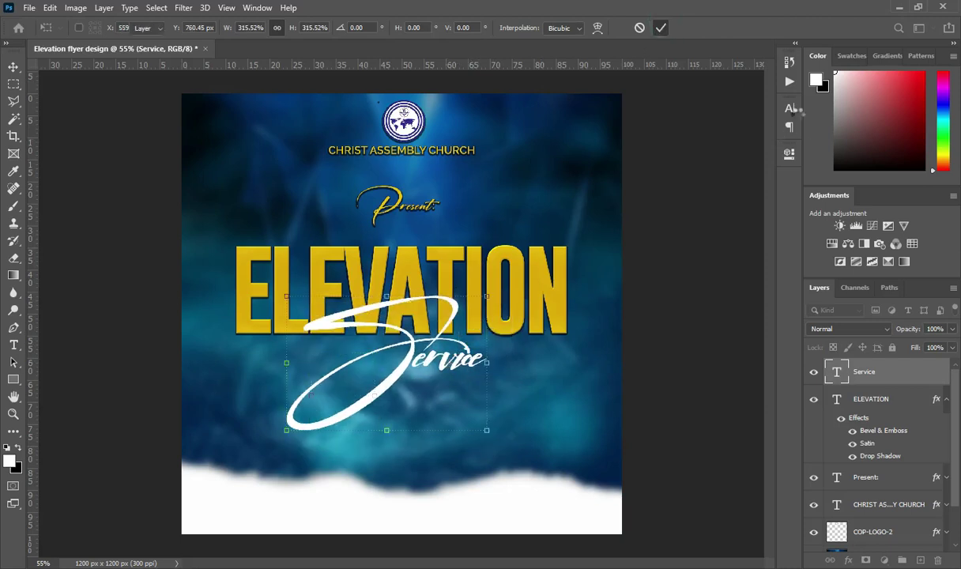
# - Loosen Service's tracking from -60 to 0 and nudge it slightly up and right
pyautogui.click(790, 109)
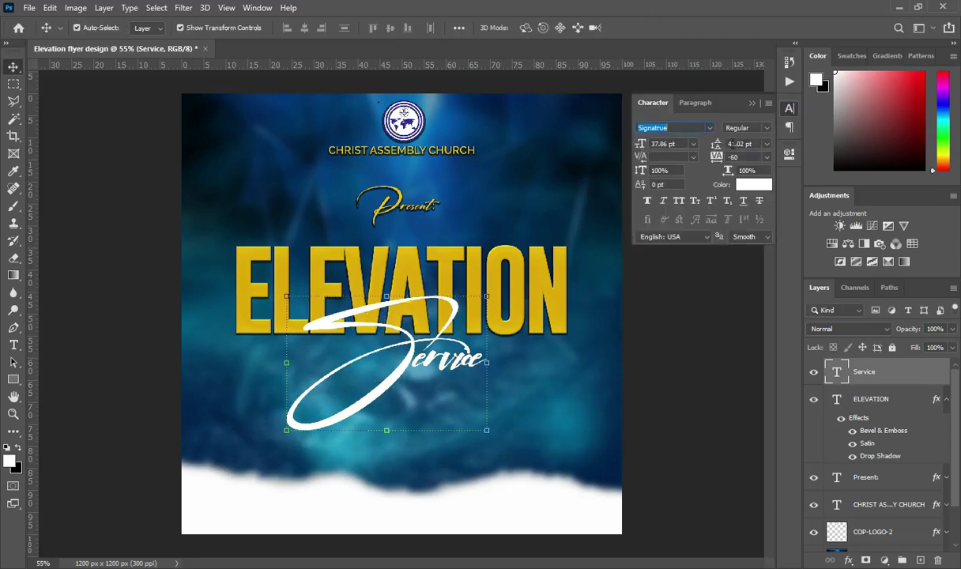
pyautogui.moveTo(718, 157); pyautogui.dragTo(721, 154)
pyautogui.press('Return')
pyautogui.click(751, 103)
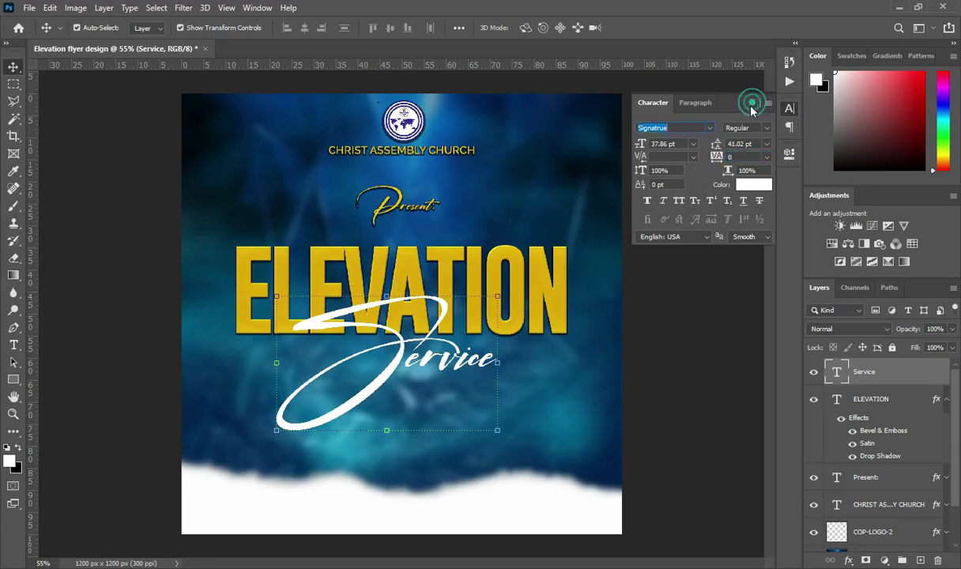
pyautogui.hotkey('ctrl', 'h')
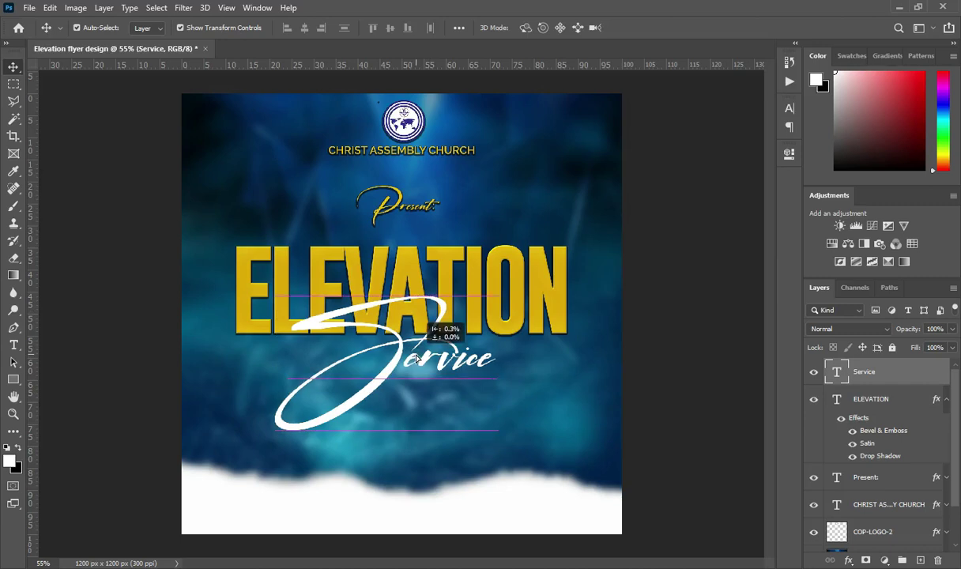
pyautogui.moveTo(416, 358); pyautogui.dragTo(424, 354)
pyautogui.click(624, 305)
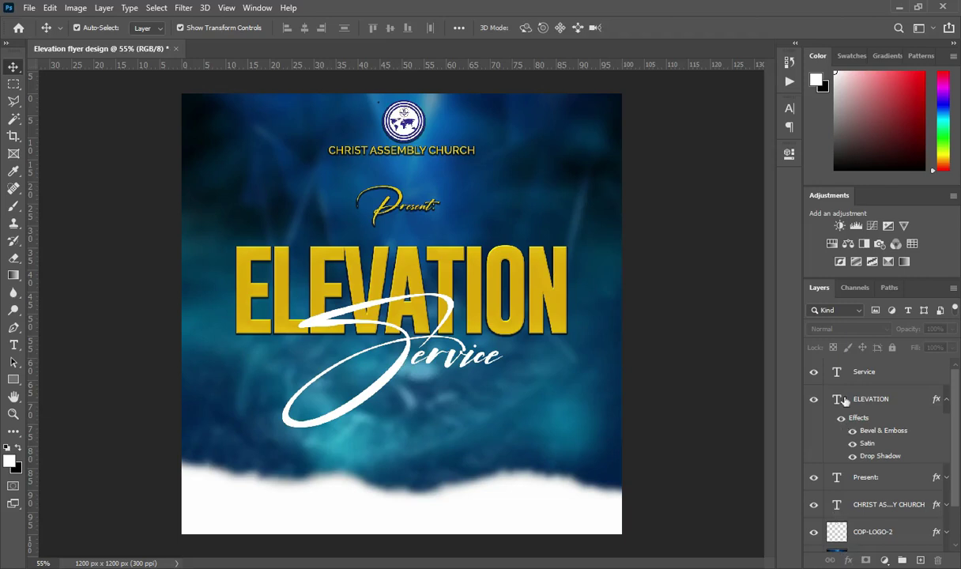
# - Copy ELEVATION's Bevel, Satin and Drop Shadow style onto Service, collapsing both effects lists
pyautogui.click(947, 400)
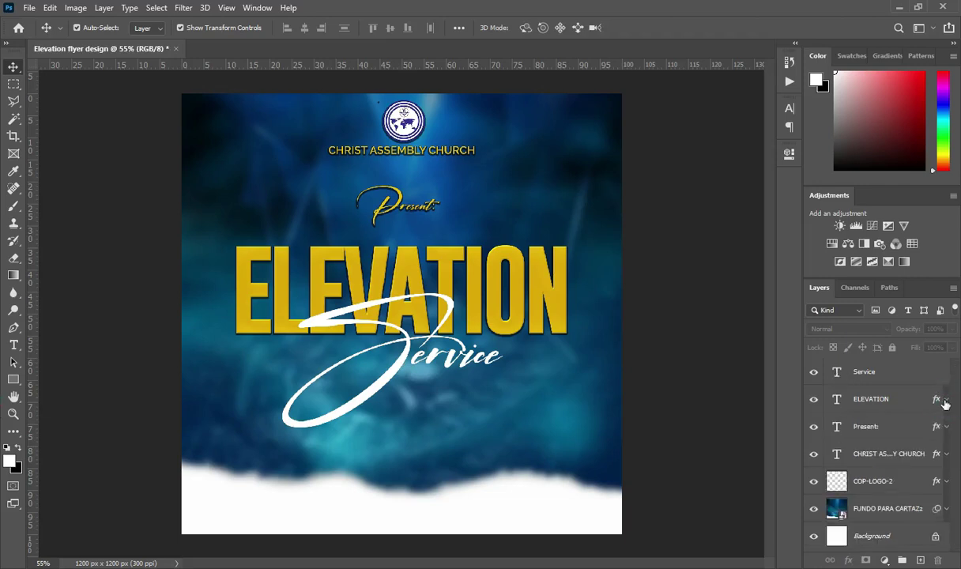
pyautogui.rightClick(868, 403)
pyautogui.click(766, 441)
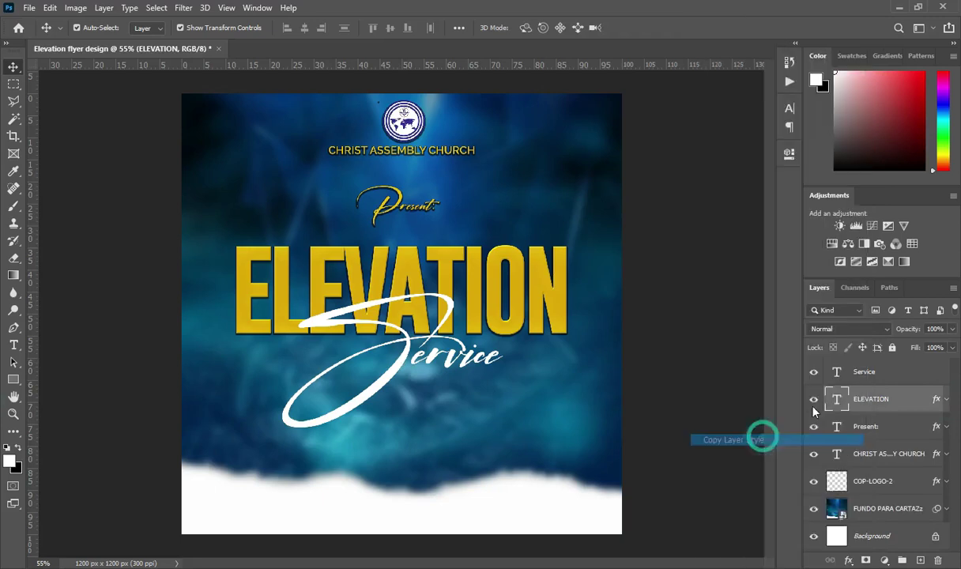
pyautogui.click(882, 376)
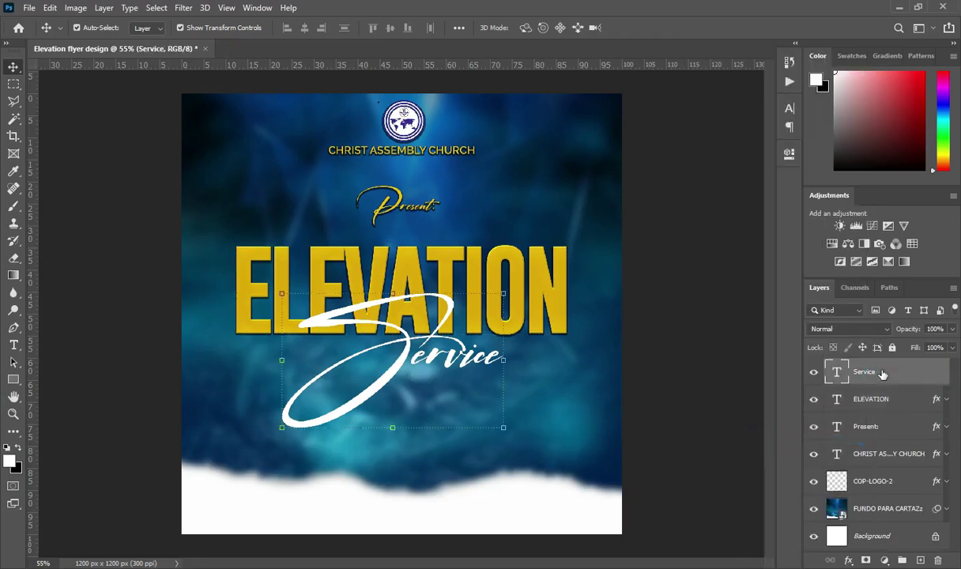
pyautogui.rightClick(883, 374)
pyautogui.click(771, 447)
pyautogui.click(665, 404)
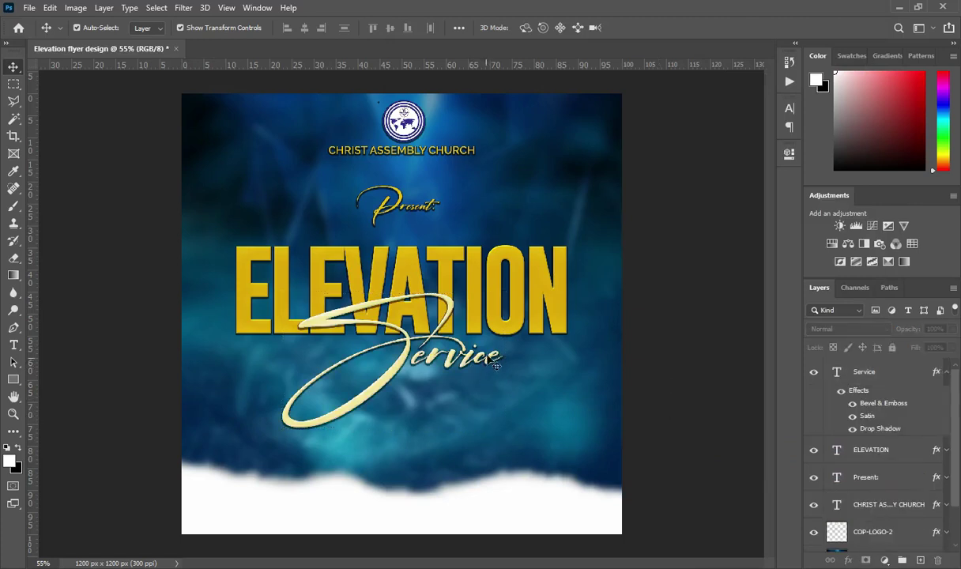
pyautogui.click(671, 333)
pyautogui.click(946, 372)
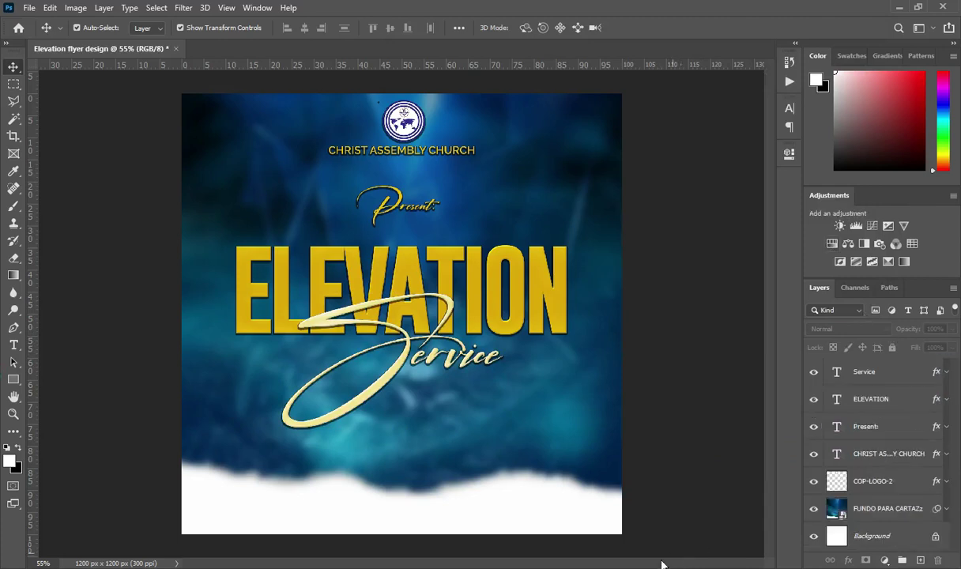
# - Paste the verse '1 Sam 16:10-12' from Notepad as new text near the flyer bottom
pyautogui.hotkey('alt', 'Tab')
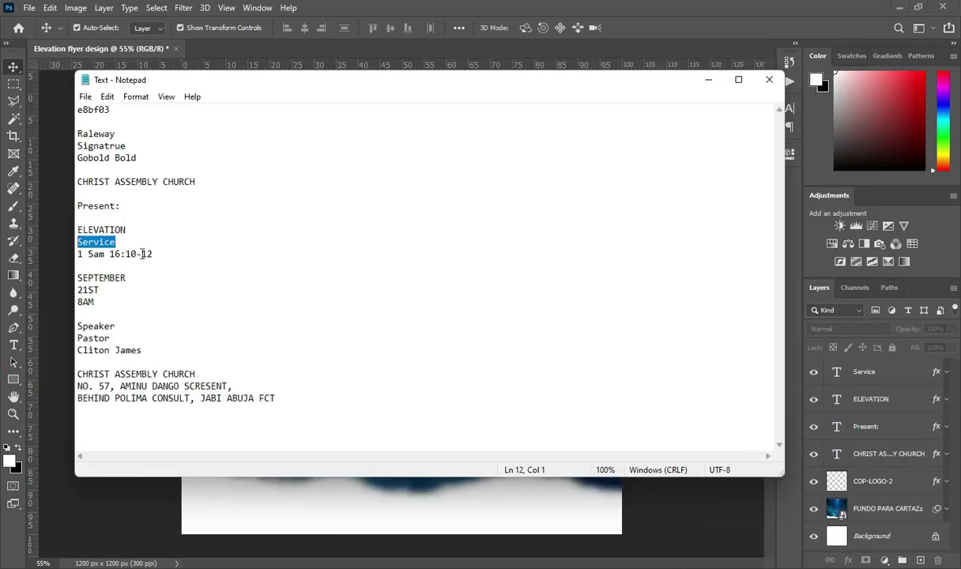
pyautogui.tripleClick(132, 252)
pyautogui.hotkey('ctrl', 'c')
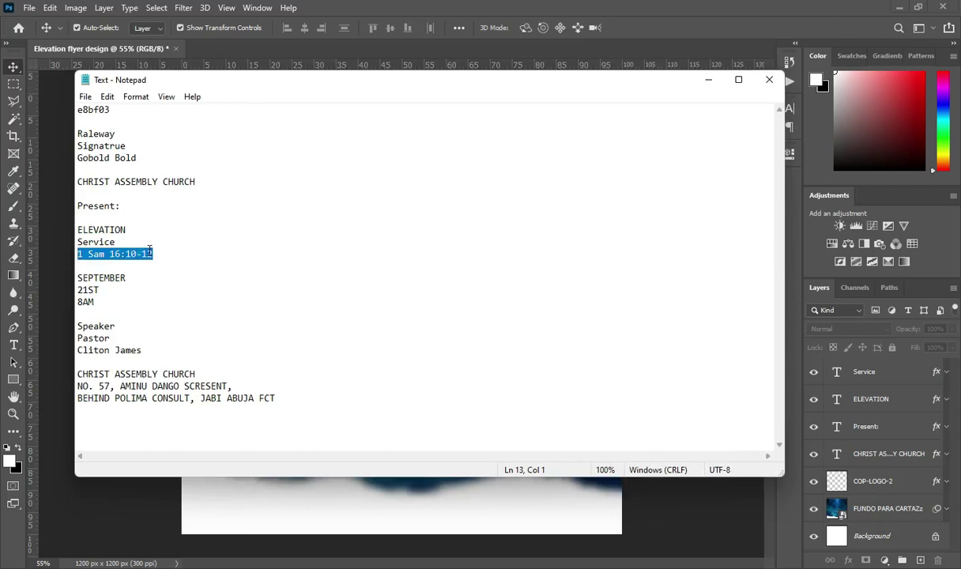
pyautogui.click(708, 81)
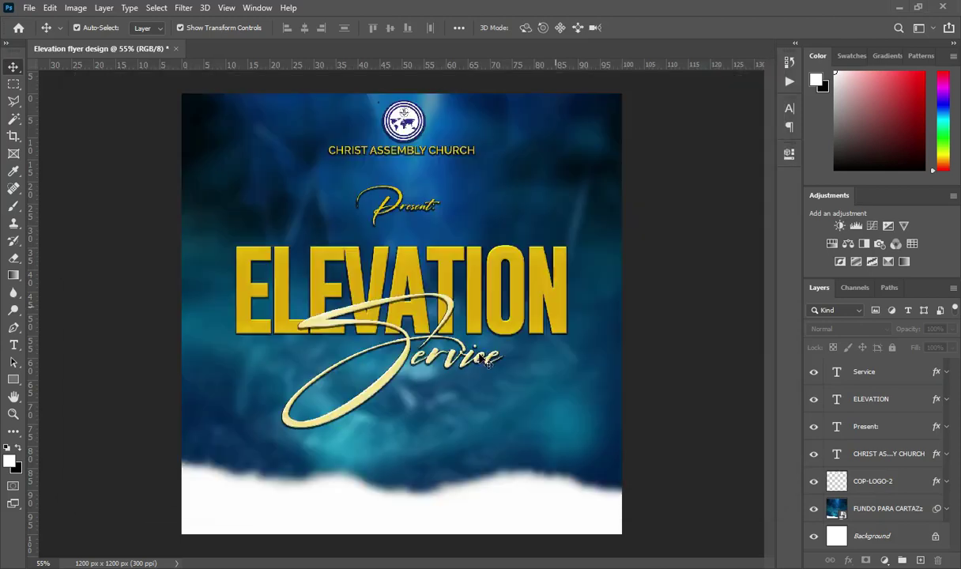
pyautogui.press('t')
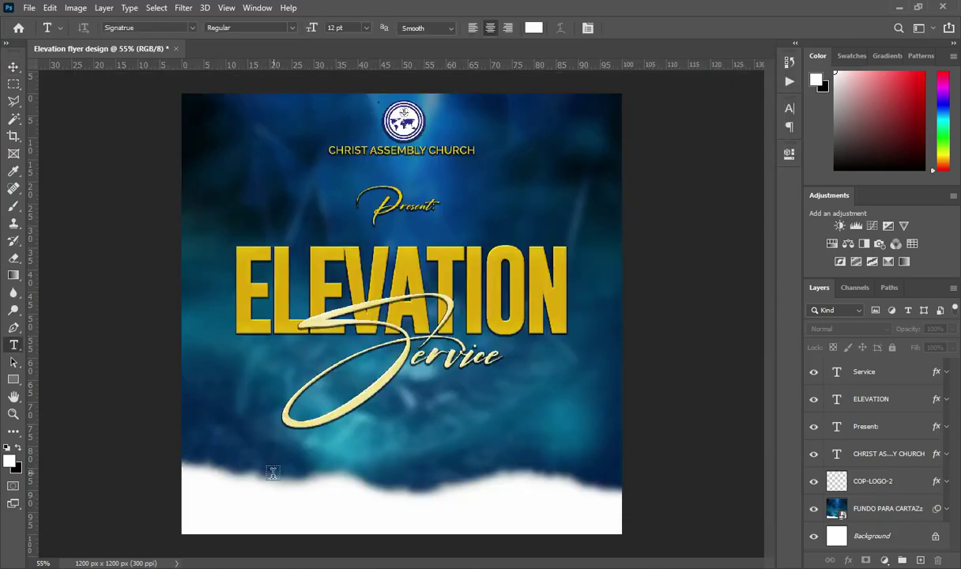
pyautogui.click(351, 442)
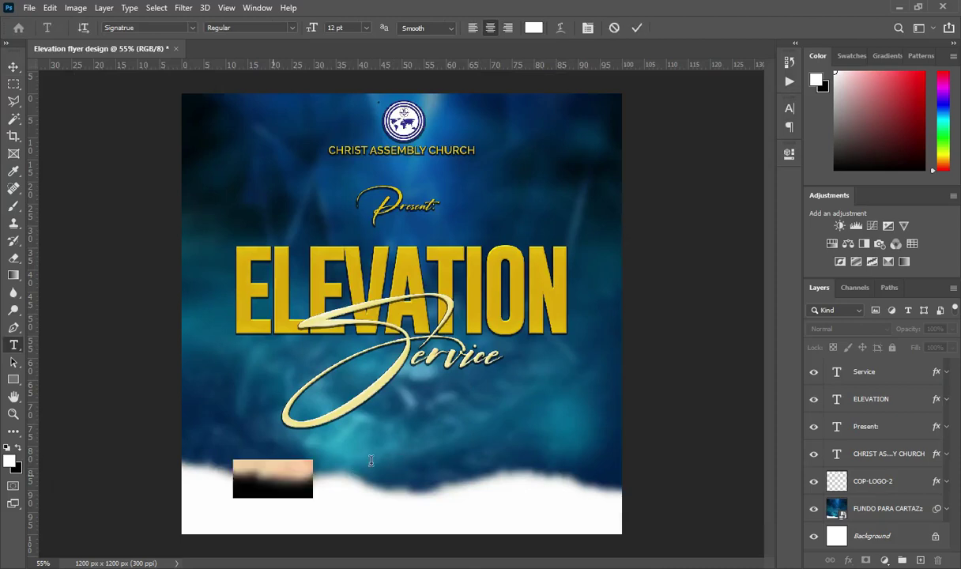
pyautogui.hotkey('ctrl', 'v')
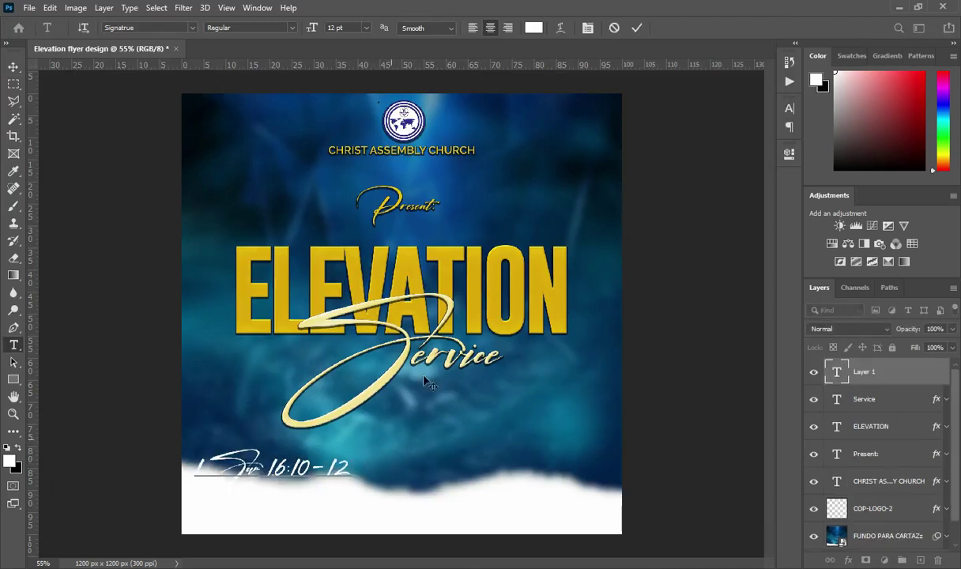
pyautogui.click(637, 27)
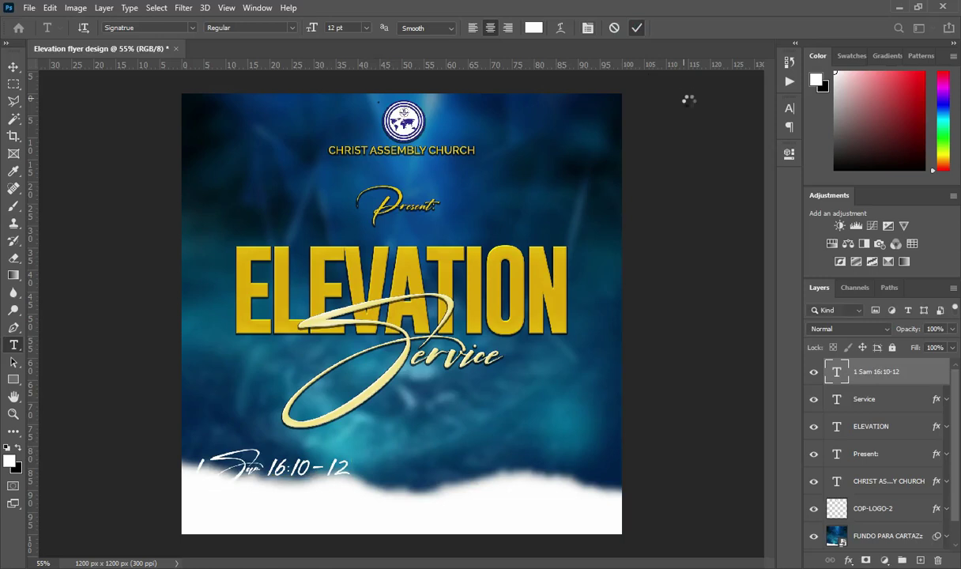
# - Set the verse text font to Raleway SemiBold
pyautogui.click(192, 28)
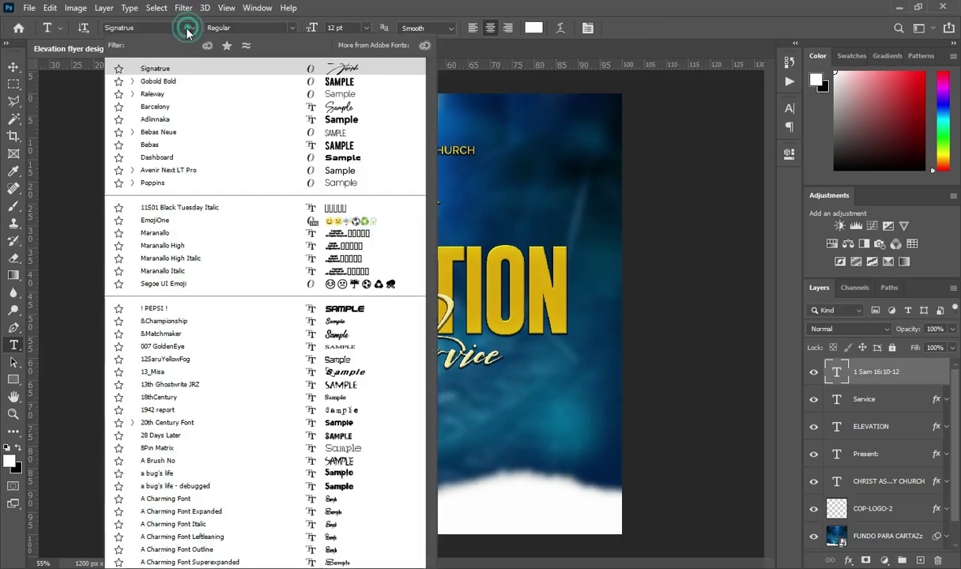
pyautogui.click(154, 94)
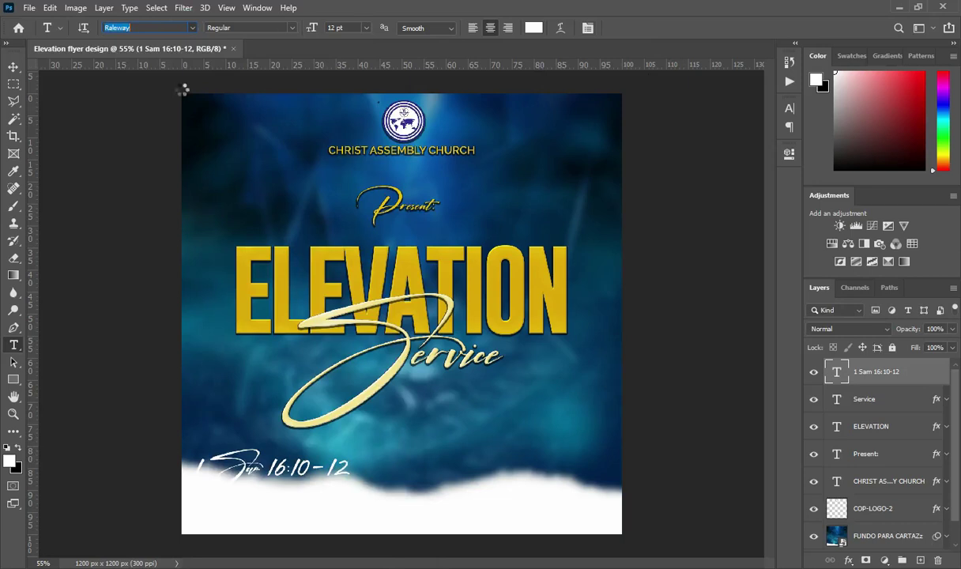
pyautogui.click(290, 28)
pyautogui.click(236, 125)
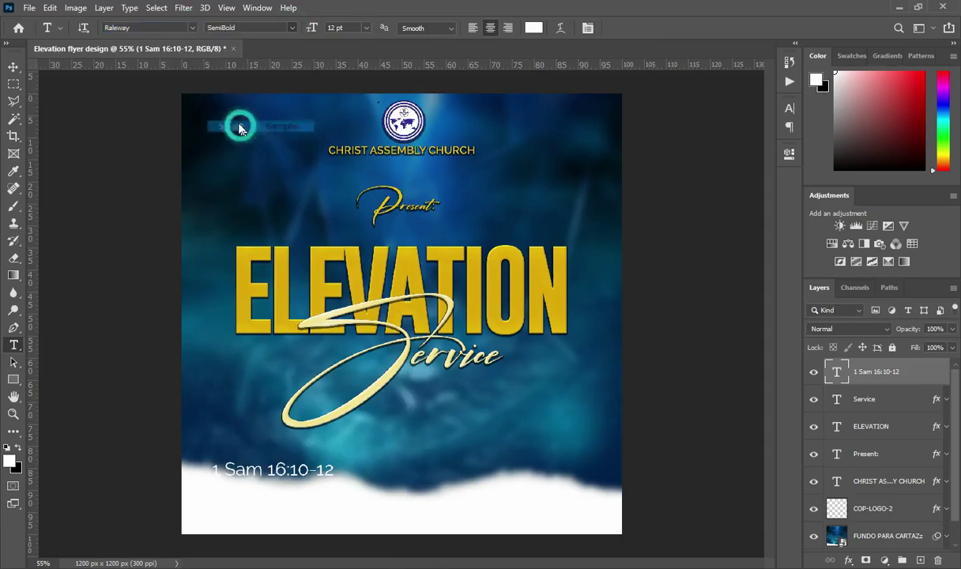
pyautogui.click(13, 68)
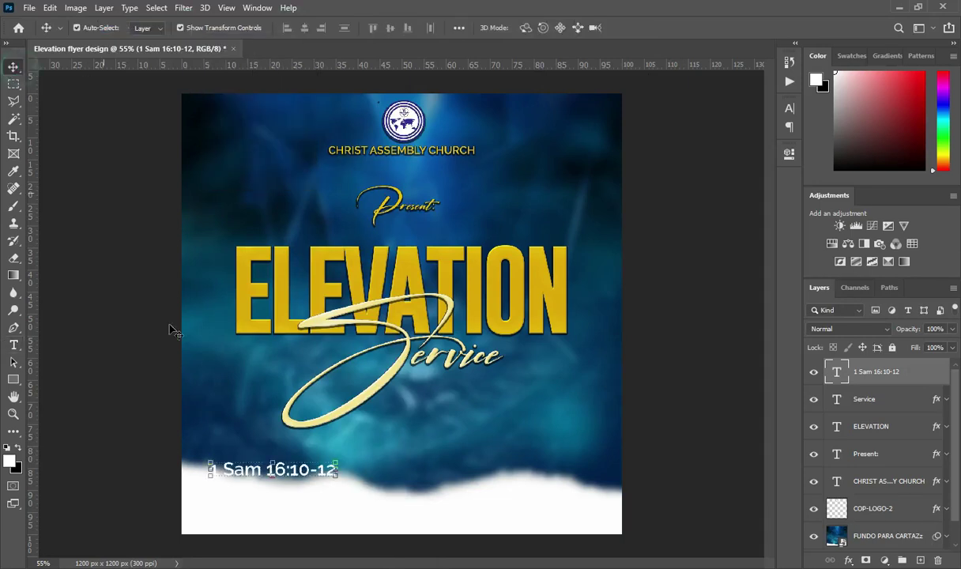
# - Move the verse under Service, scale it down, and add a 60% Drop Shadow
pyautogui.moveTo(303, 469); pyautogui.dragTo(501, 369)
pyautogui.hotkey('ctrl', 't')
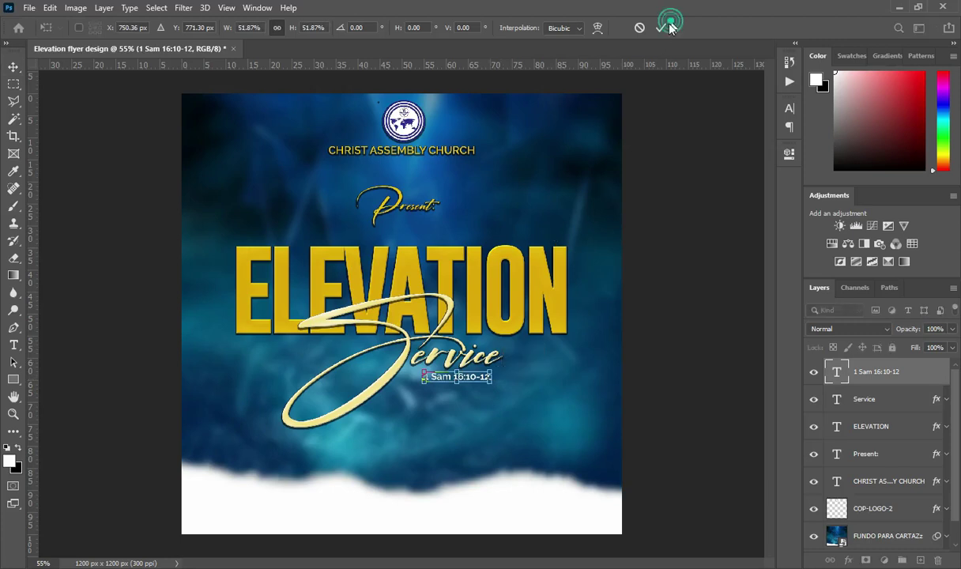
pyautogui.press('Return')
pyautogui.click(847, 559)
pyautogui.click(855, 534)
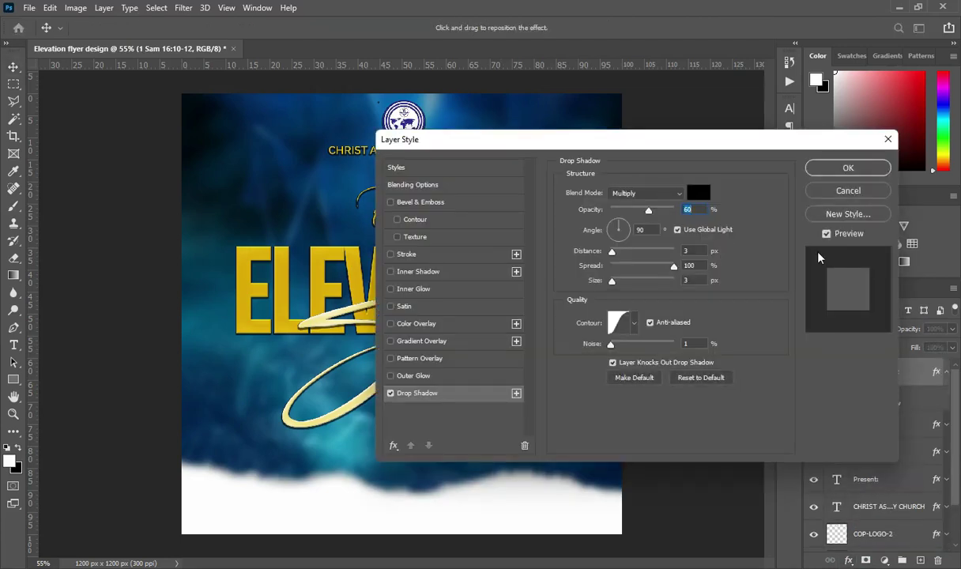
pyautogui.click(847, 169)
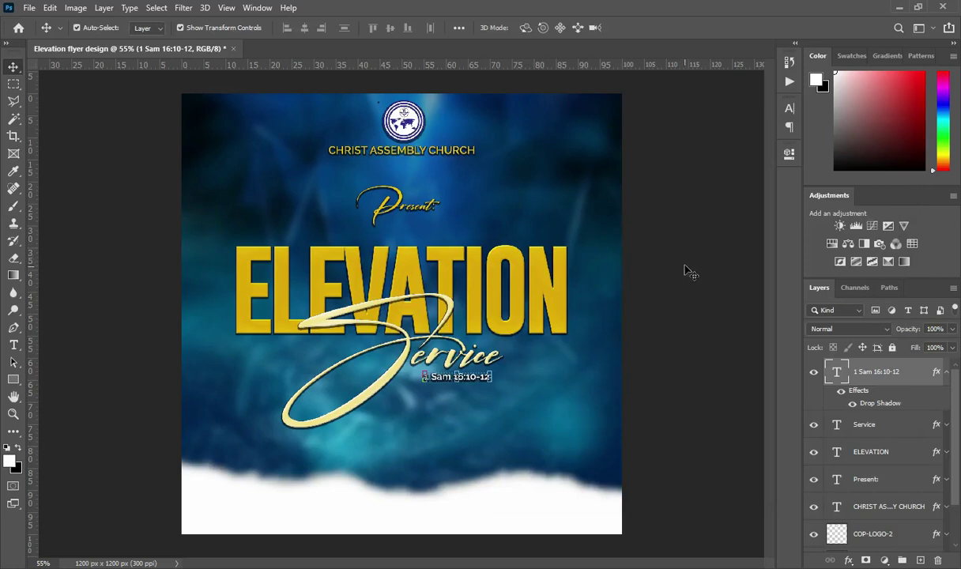
pyautogui.click(677, 267)
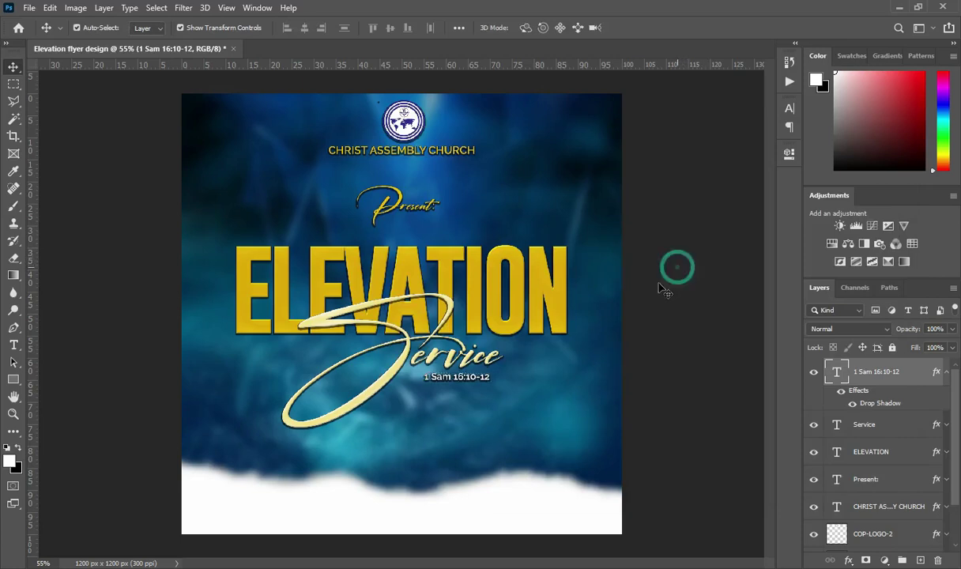
# - Group the ELEVATION, Service and verse layers into a group named 'Elevation'
pyautogui.click(648, 354)
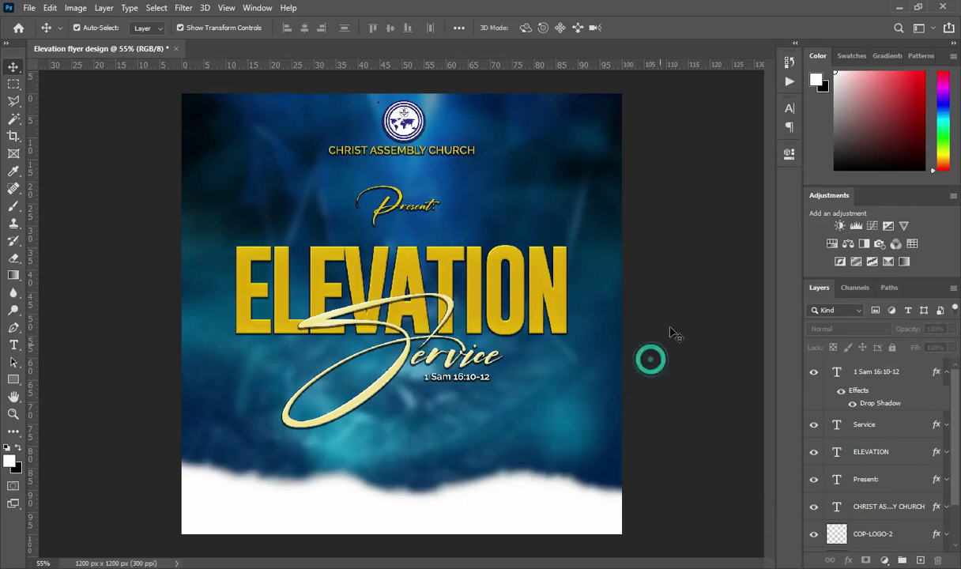
pyautogui.hotkey('ctrl', '-')
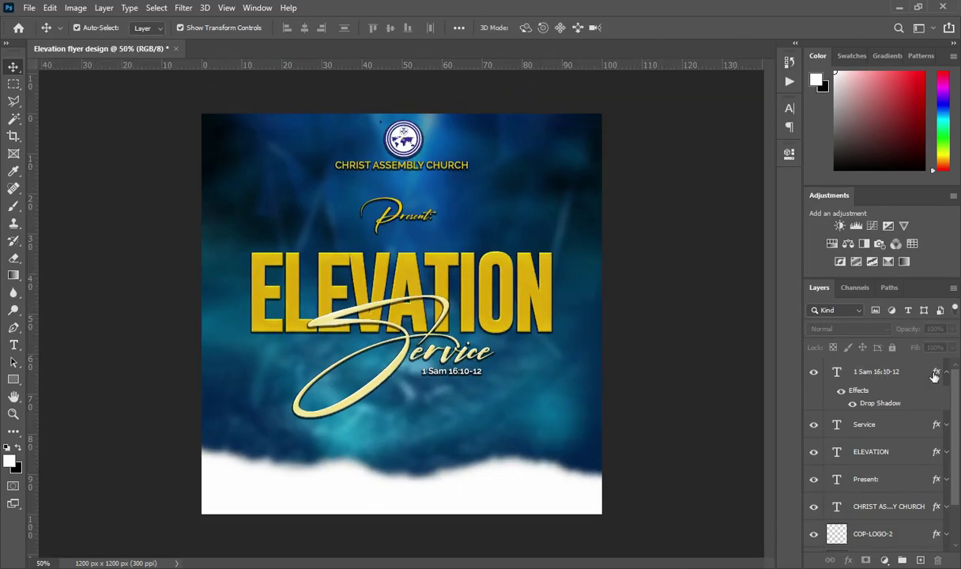
pyautogui.click(941, 372)
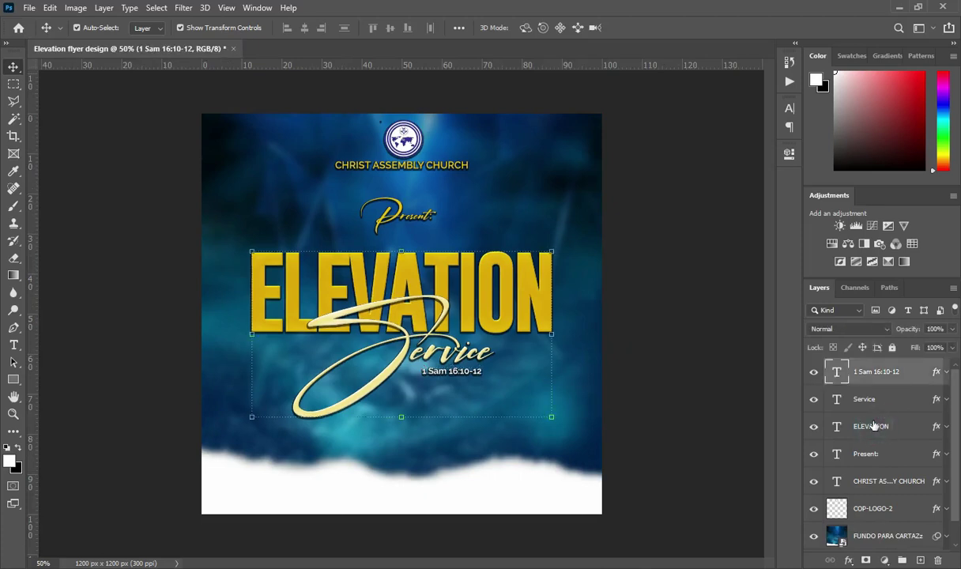
pyautogui.keyDown('shift'); pyautogui.click(874, 426); pyautogui.keyUp('shift')
pyautogui.hotkey('ctrl', 'g')
pyautogui.doubleClick(864, 366)
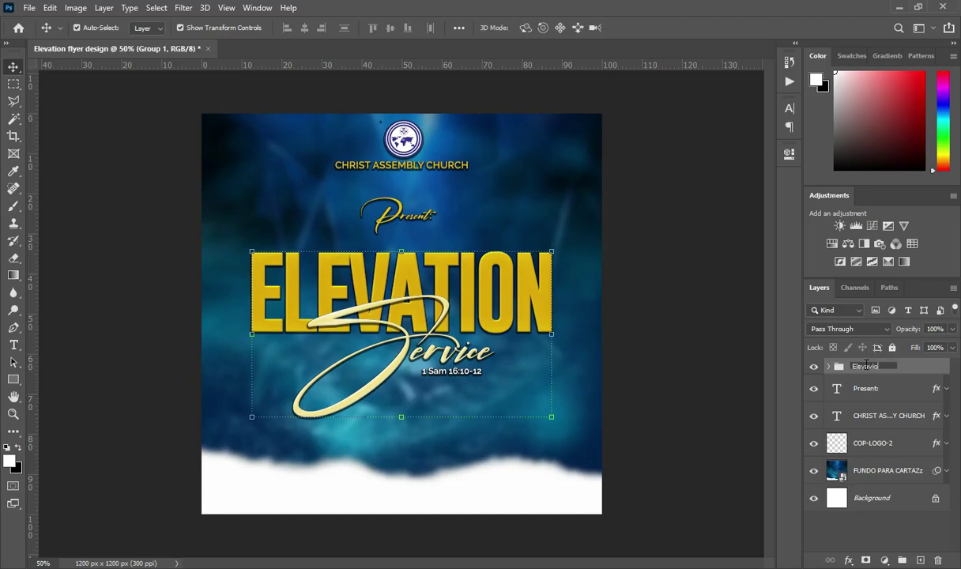
pyautogui.write('Elevation')
pyautogui.press('Return')
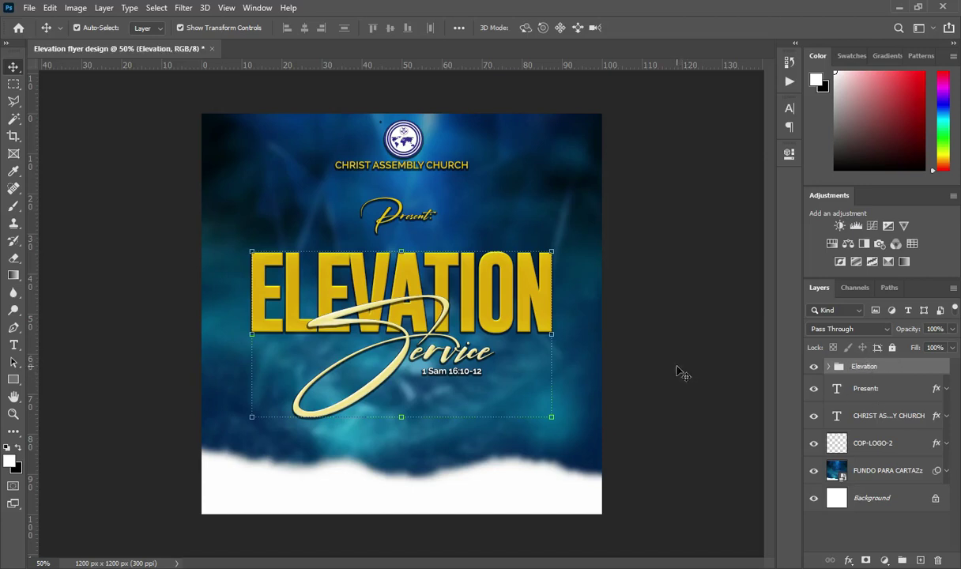
# - Clear the layer selection and switch back to the Notepad flyer text
pyautogui.keyDown('ctrl'); pyautogui.click(867, 389); pyautogui.keyUp('ctrl')
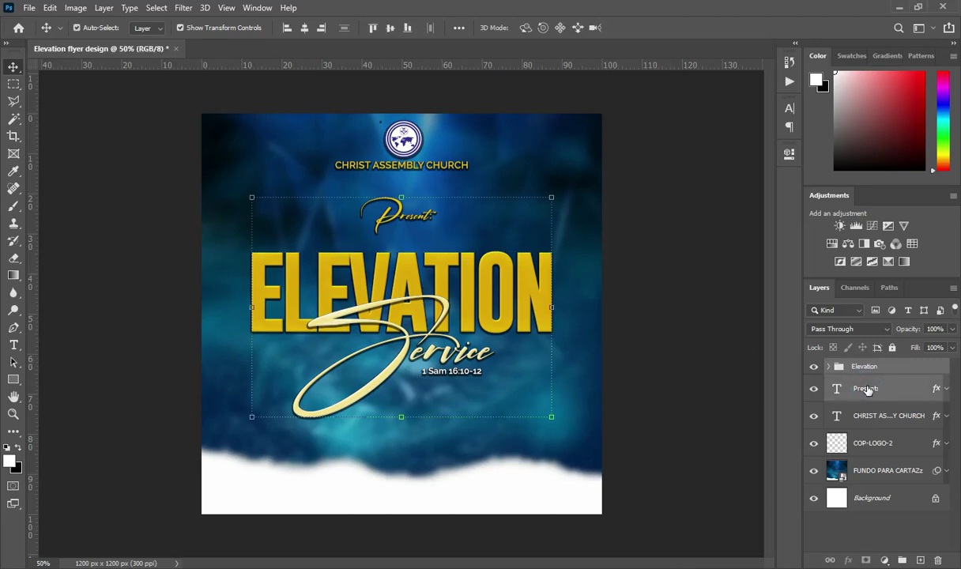
pyautogui.click(686, 287)
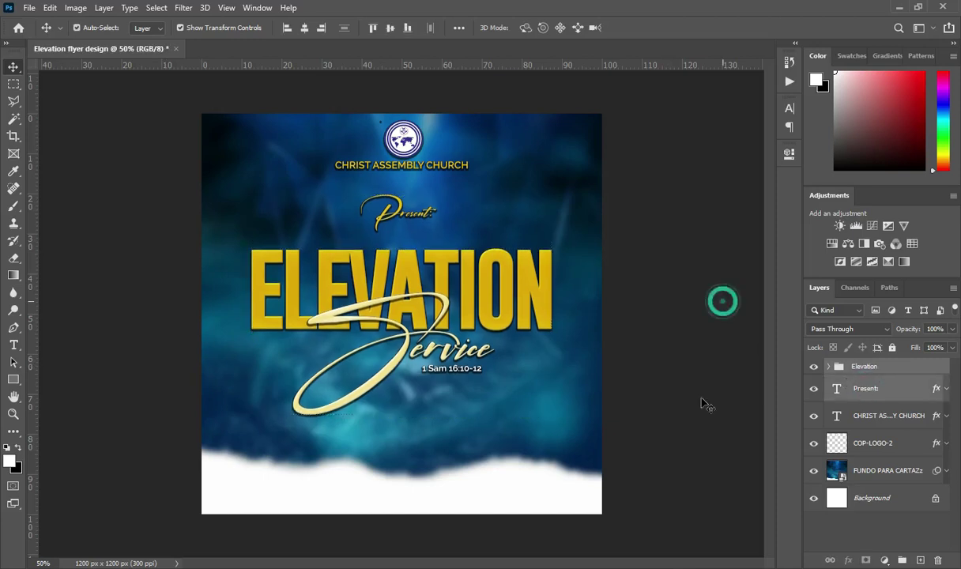
pyautogui.hotkey('alt', 'Tab')
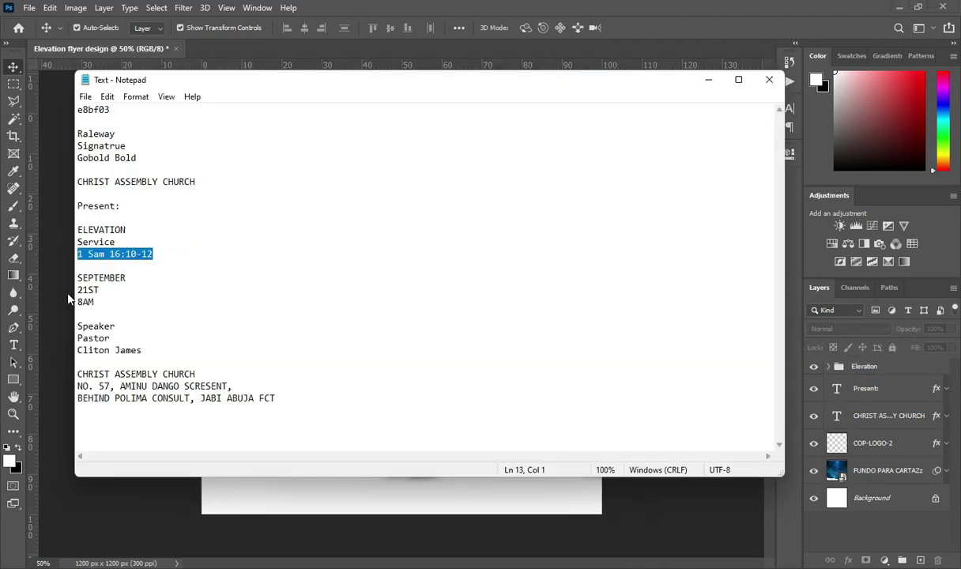
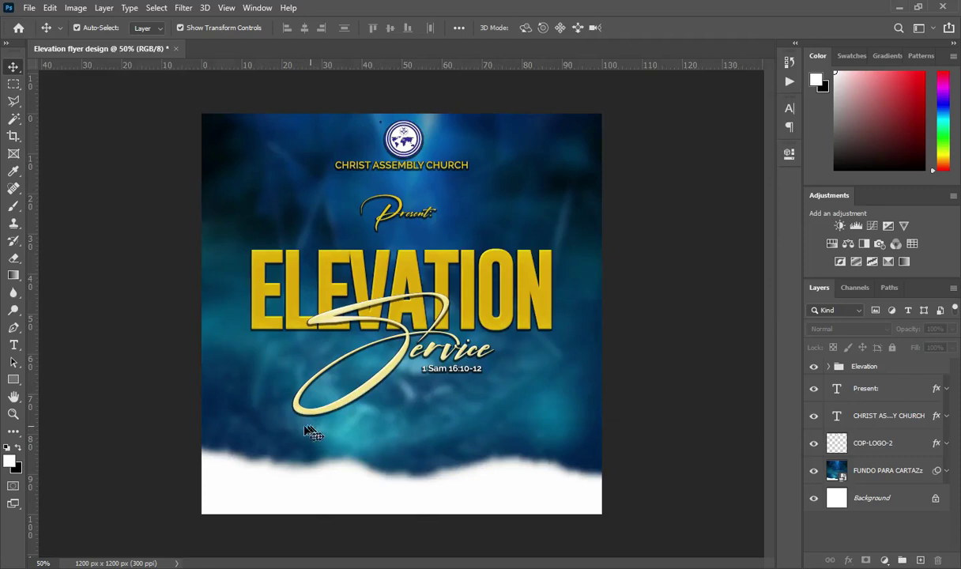
# - Type SEPTEMBER at the flyer's lower left and set it in Raleway SemiBold
pyautogui.click(260, 444)
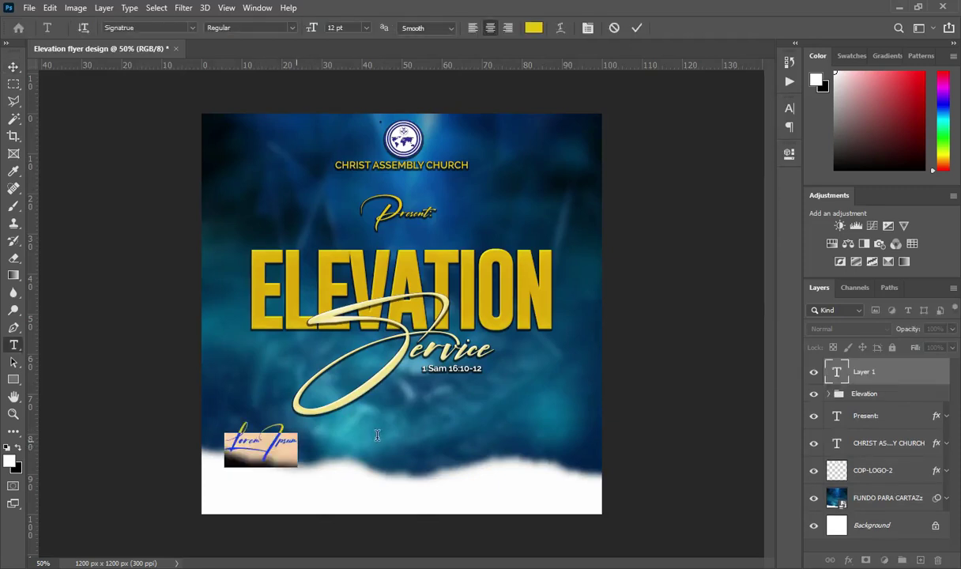
pyautogui.write('SEPTEMBER')
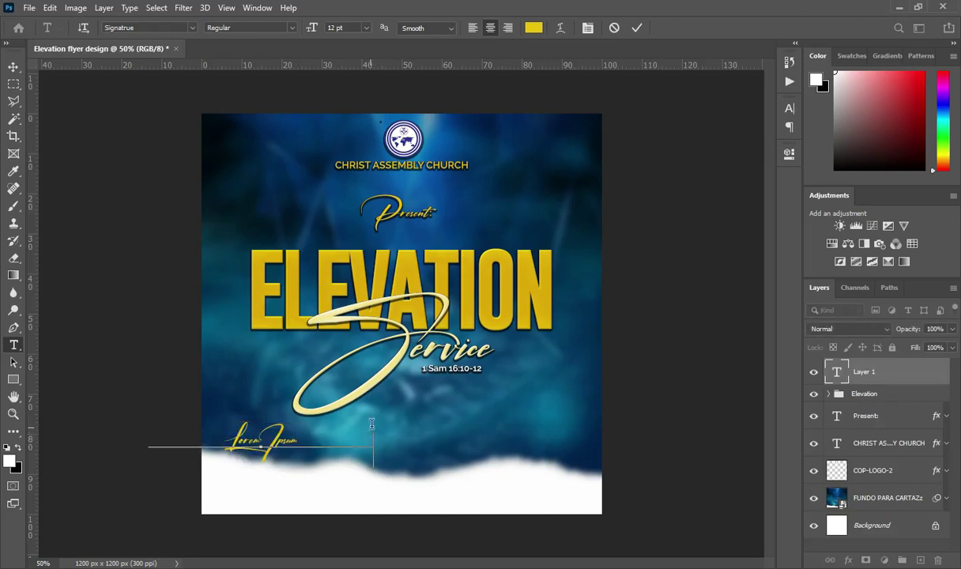
pyautogui.click(192, 28)
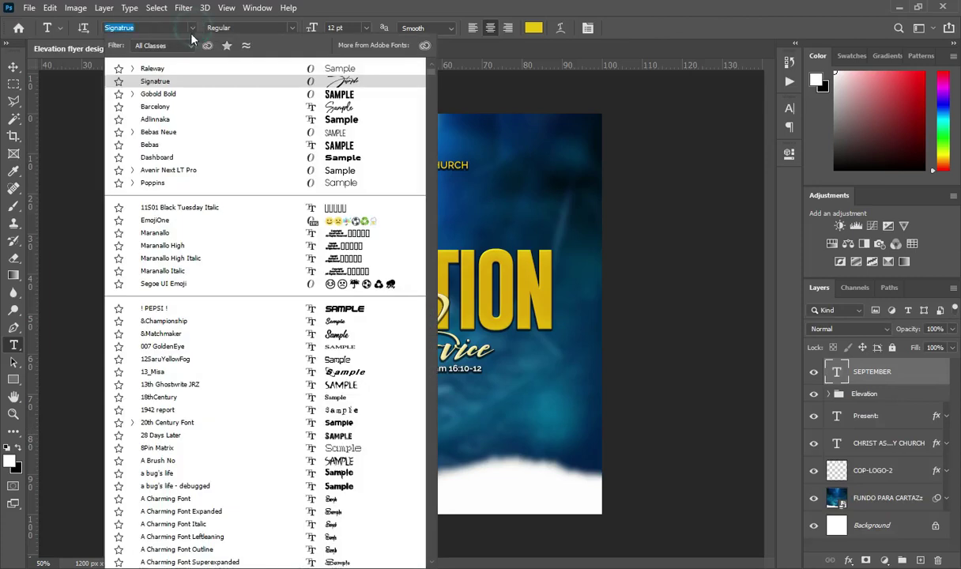
pyautogui.click(174, 71)
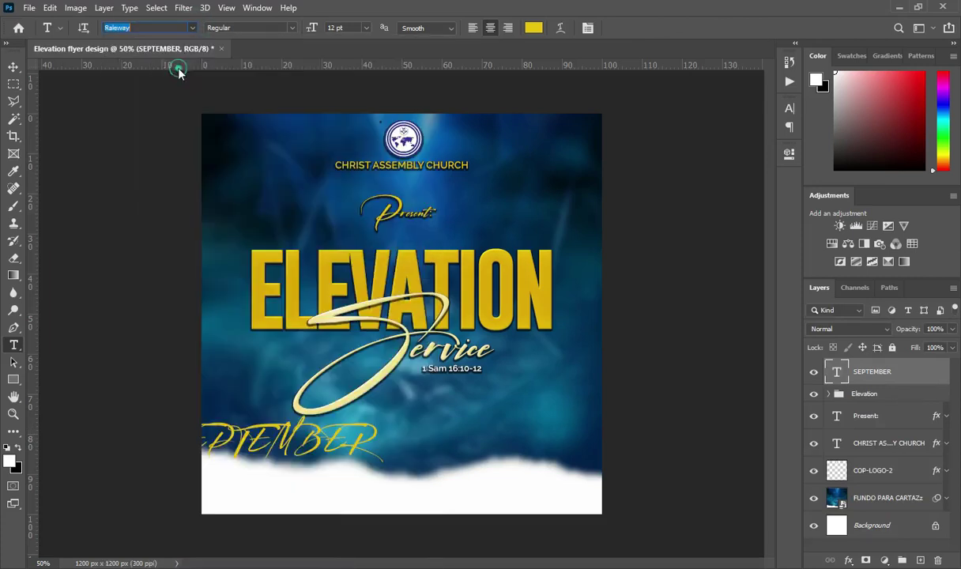
pyautogui.click(292, 28)
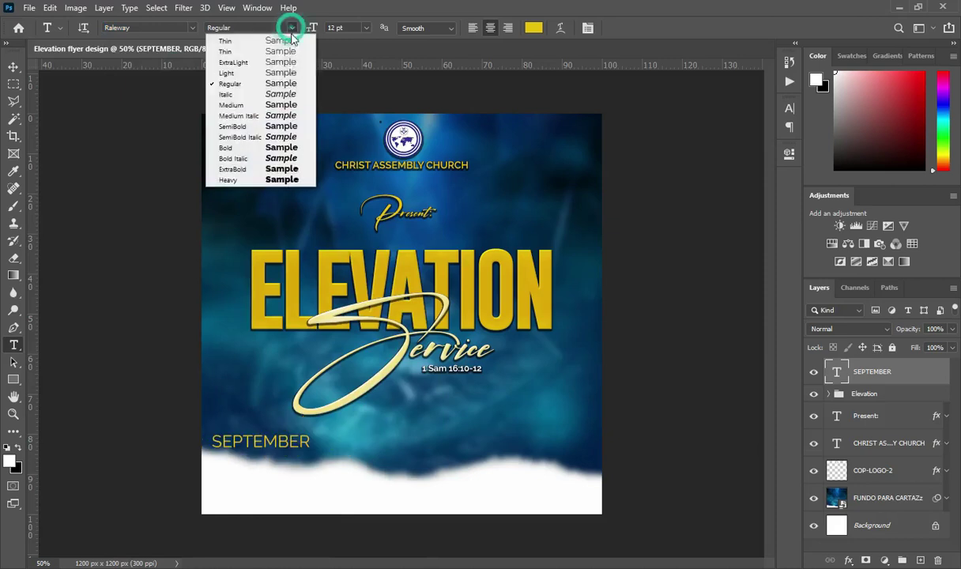
pyautogui.click(241, 116)
pyautogui.click(292, 29)
pyautogui.click(237, 125)
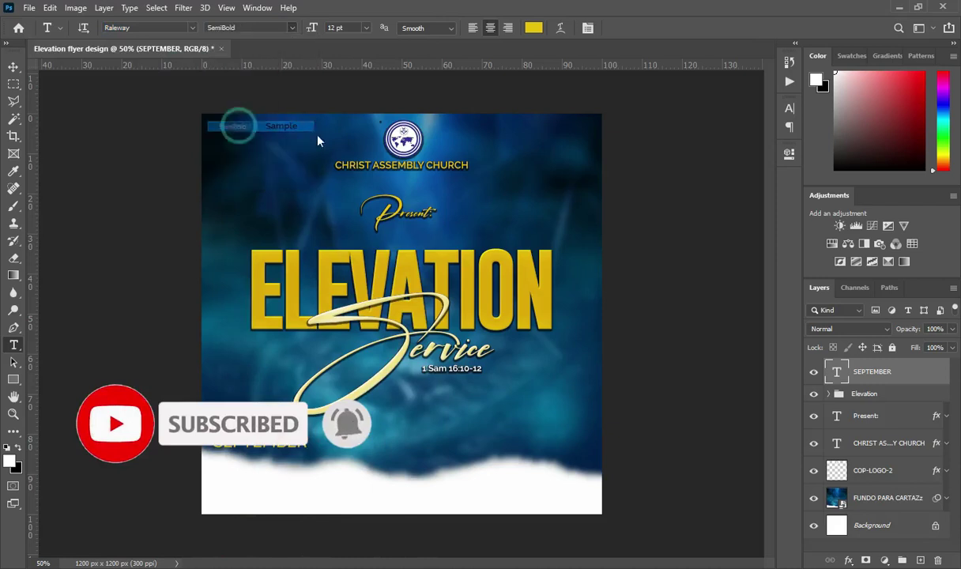
# - Scale the SEPTEMBER text down to about 52% of its size
pyautogui.click(14, 67)
pyautogui.scroll(1, 281, 499)
pyautogui.moveTo(171, 448); pyautogui.dragTo(283, 435)
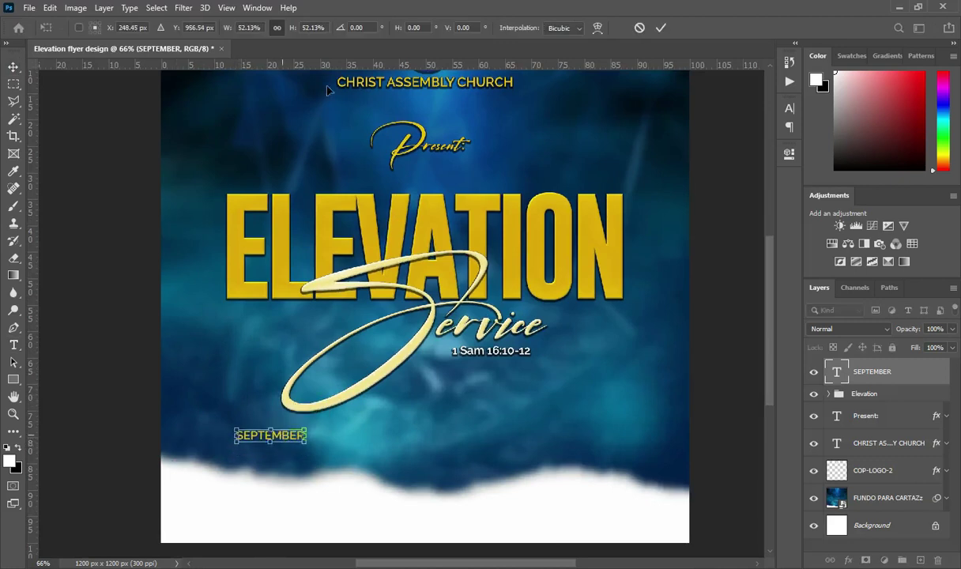
pyautogui.click(661, 27)
# - Switch SEPTEMBER to the Bold weight in the Character panel
pyautogui.click(788, 107)
pyautogui.click(766, 127)
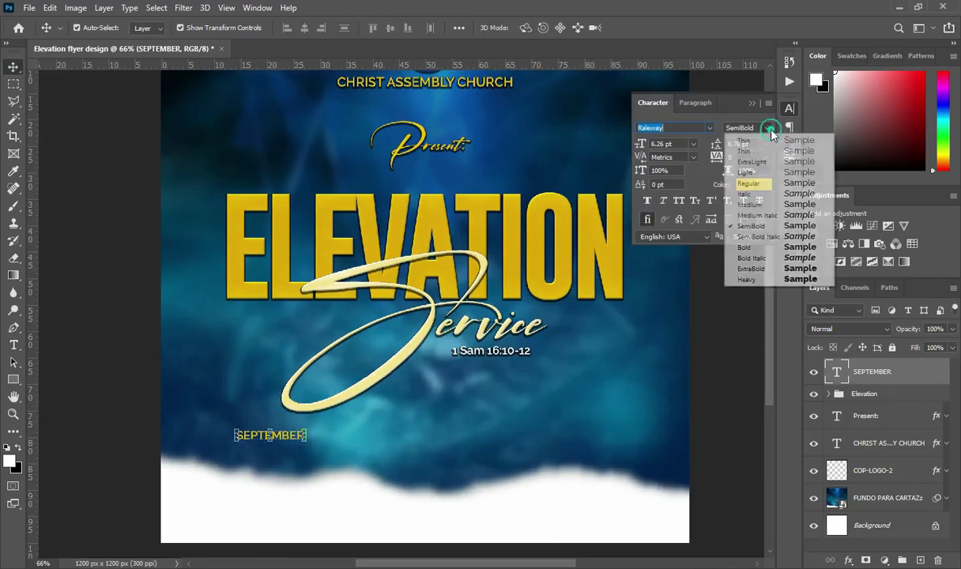
pyautogui.click(744, 248)
pyautogui.click(752, 103)
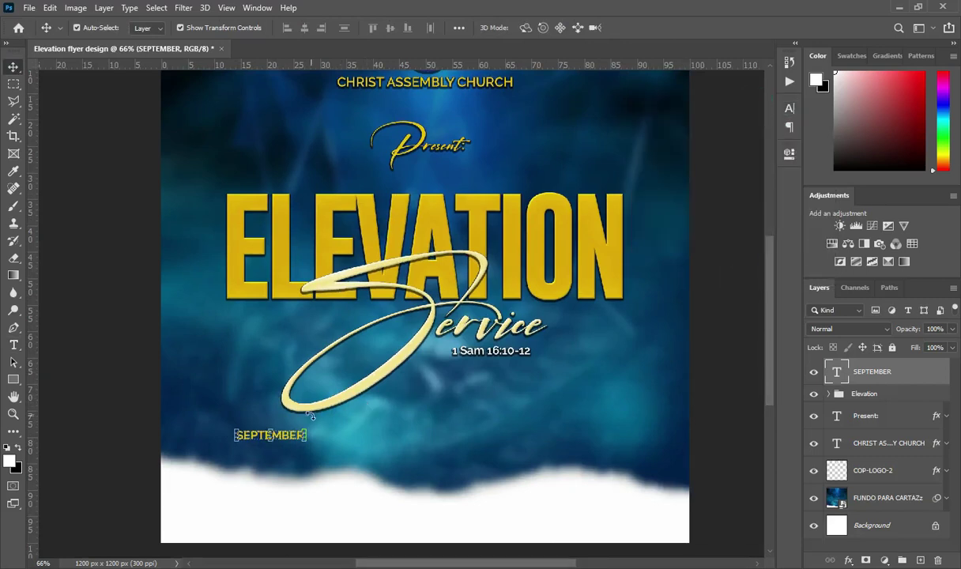
pyautogui.click(864, 393)
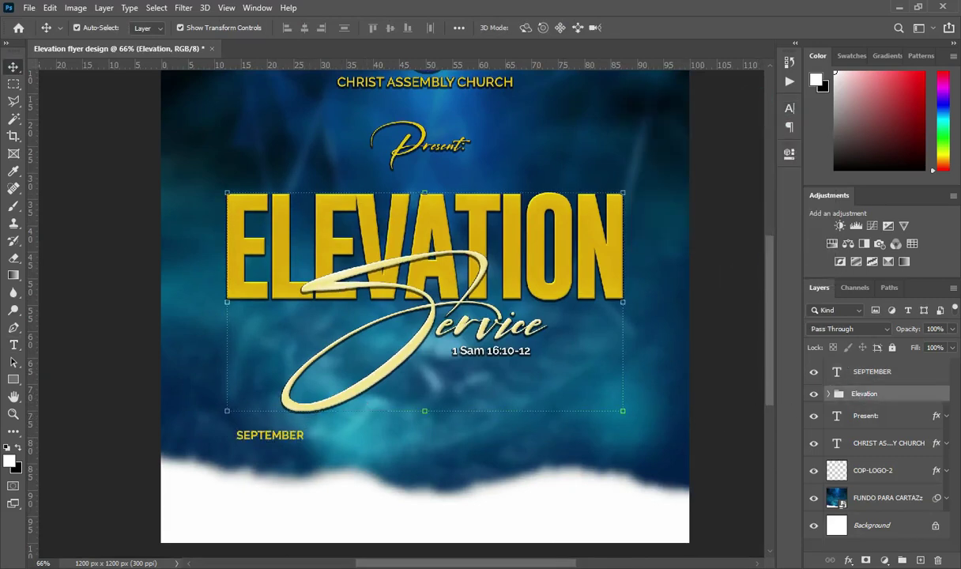
pyautogui.hotkey('alt', 'Tab')
# - Place the date and time image, shrink it to about a tenth, and align it beside SEPTEMBER
pyautogui.moveTo(435, 229); pyautogui.dragTo(427, 83)
pyautogui.moveTo(250, 353); pyautogui.dragTo(251, 351)
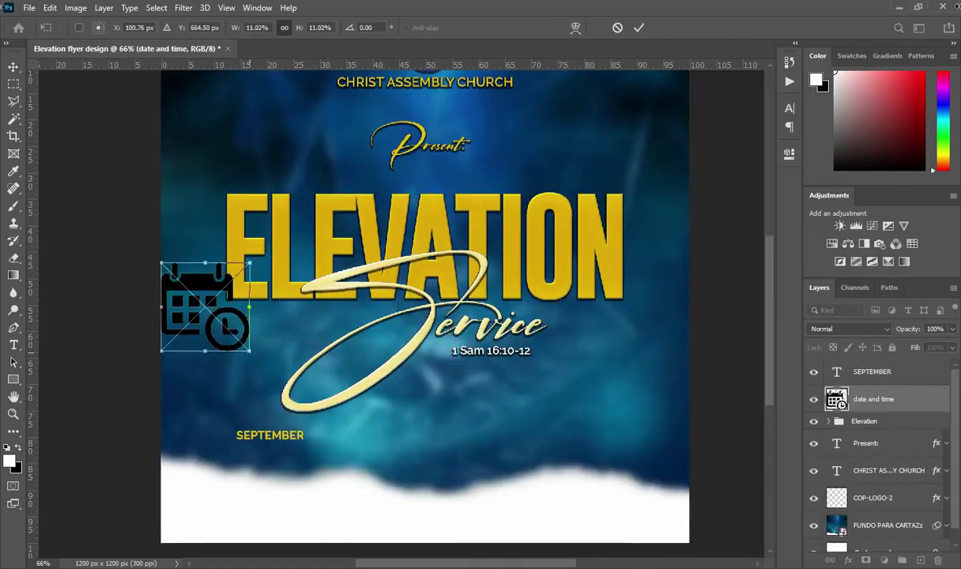
pyautogui.moveTo(215, 280); pyautogui.dragTo(229, 443)
pyautogui.click(640, 28)
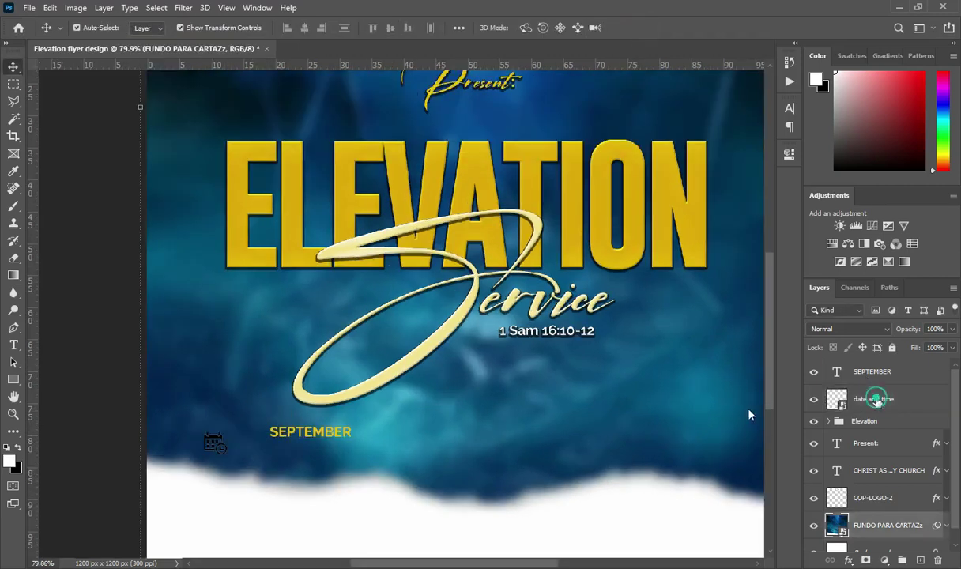
pyautogui.click(874, 399)
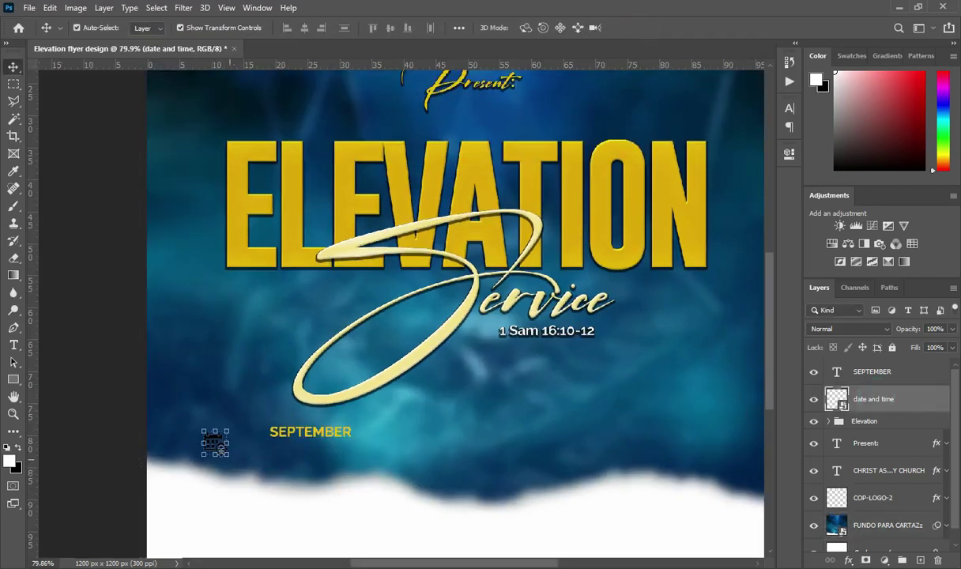
pyautogui.hotkey('ctrl', 't')
pyautogui.moveTo(218, 442); pyautogui.dragTo(238, 444)
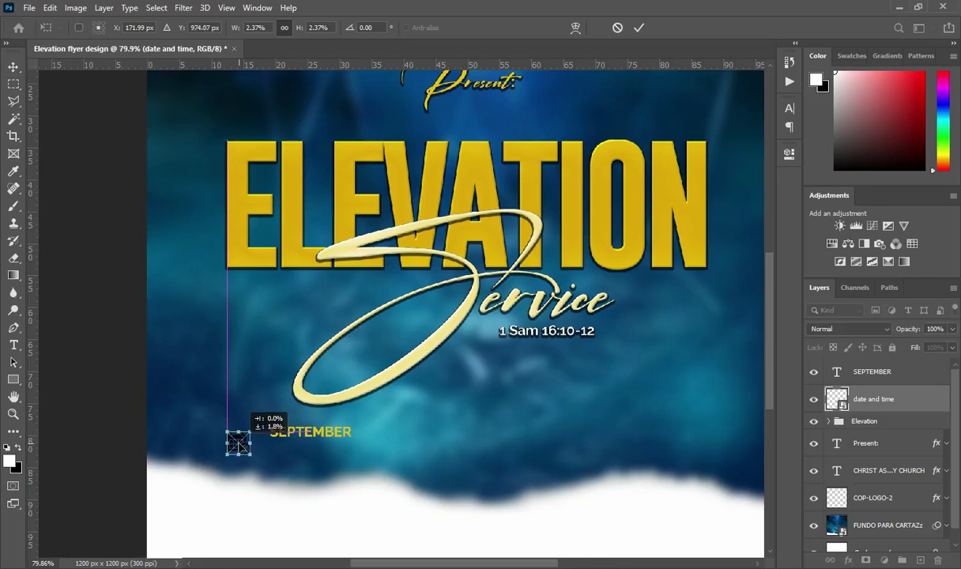
pyautogui.click(638, 28)
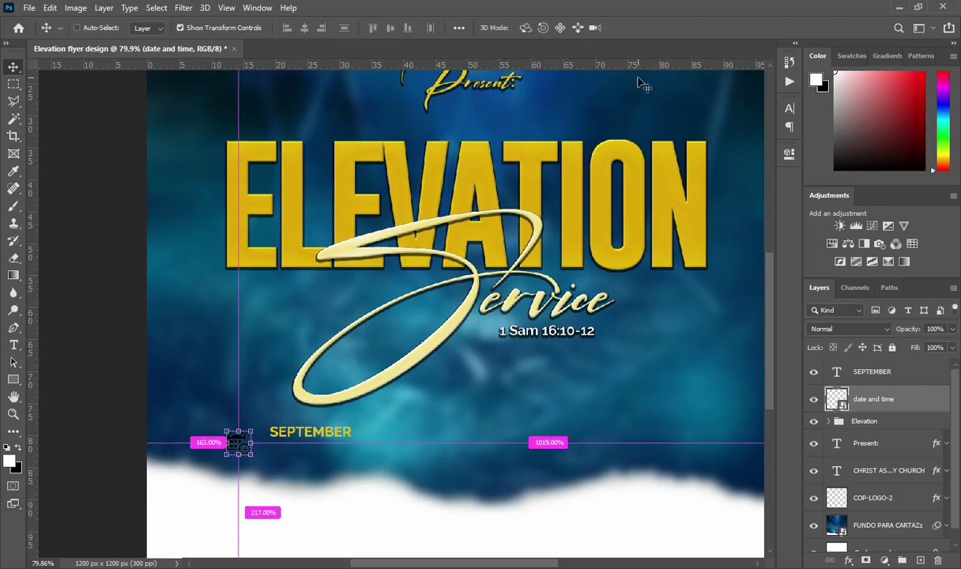
# - Turn the calendar icon white with Hue/Saturation Lightness +100, then move SEPTEMBER closer
pyautogui.hotkey('ctrl', 'u')
pyautogui.moveTo(442, 259); pyautogui.dragTo(508, 255)
pyautogui.click(594, 122)
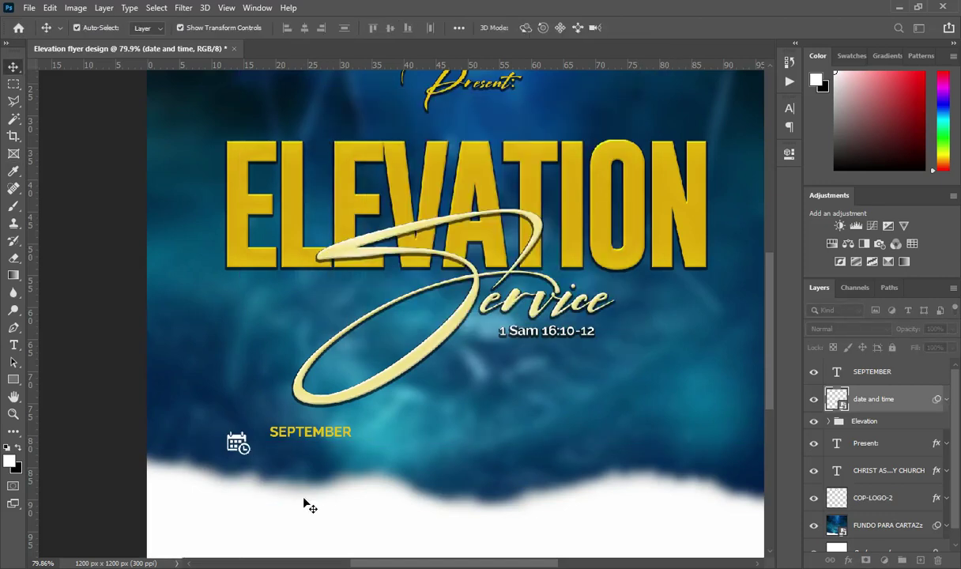
pyautogui.moveTo(311, 438); pyautogui.dragTo(342, 432)
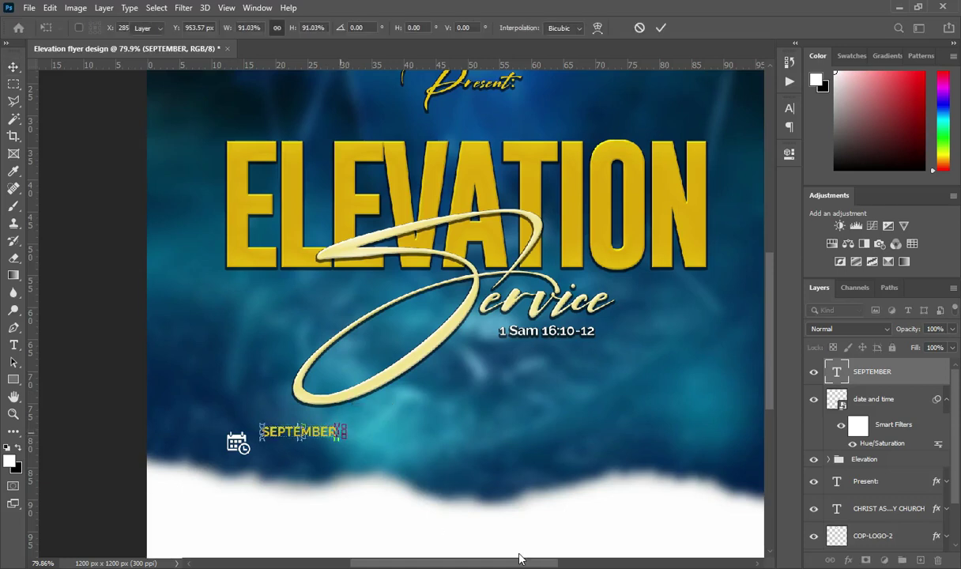
# - Copy 21ST from the notes and type it as a new line below SEPTEMBER
pyautogui.press('Return')
pyautogui.hotkey('alt', 'Tab')
pyautogui.doubleClick(94, 290)
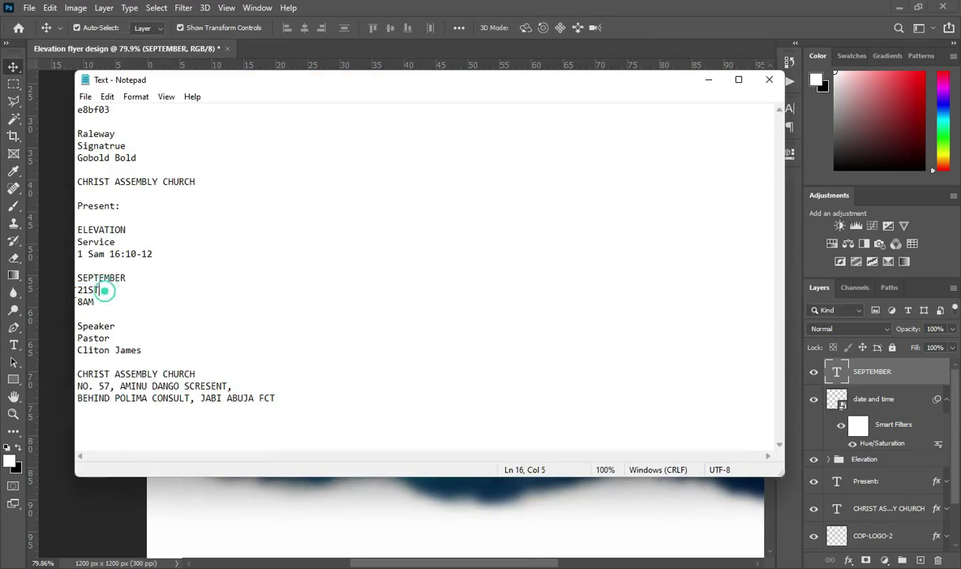
pyautogui.click(708, 80)
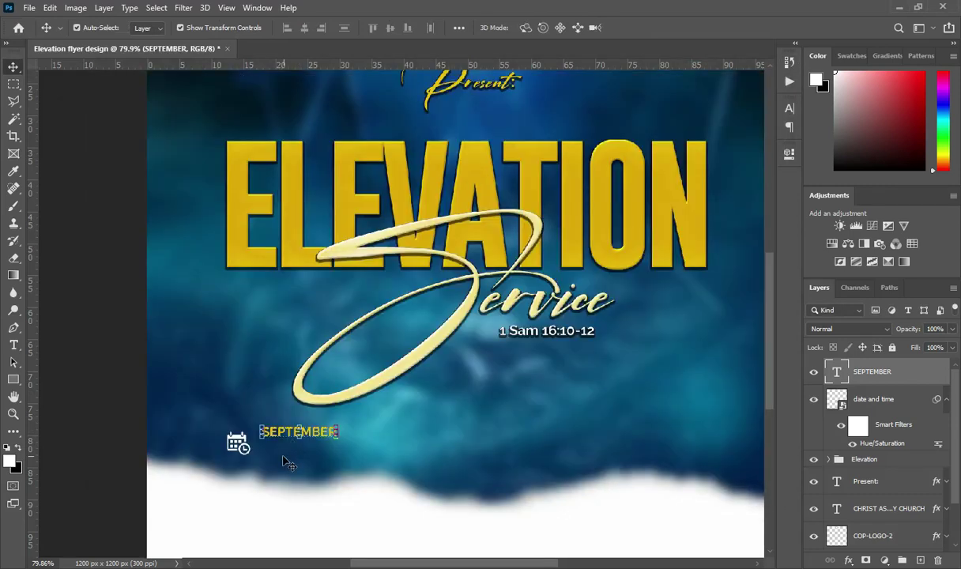
pyautogui.scroll(1, 288, 463)
pyautogui.click(322, 429)
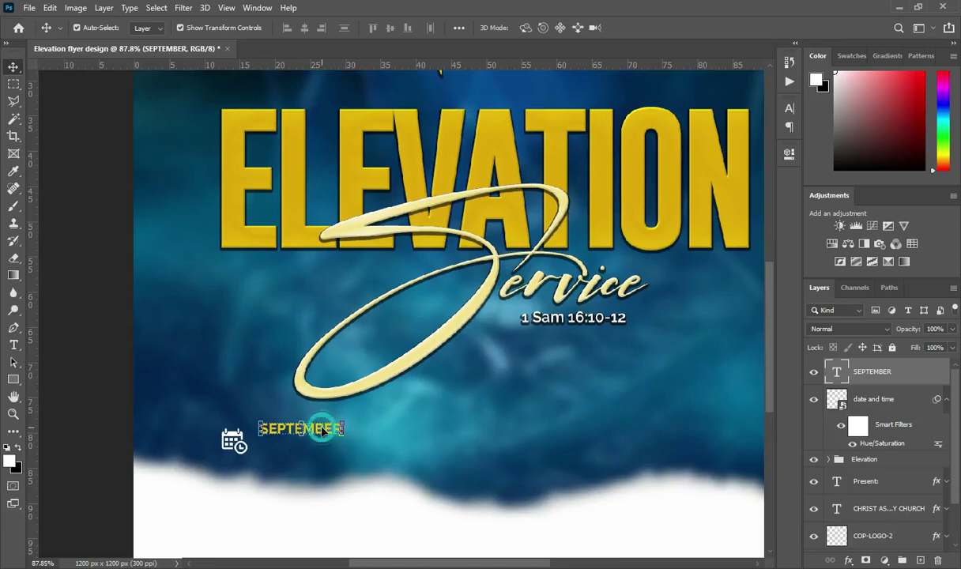
pyautogui.press('t')
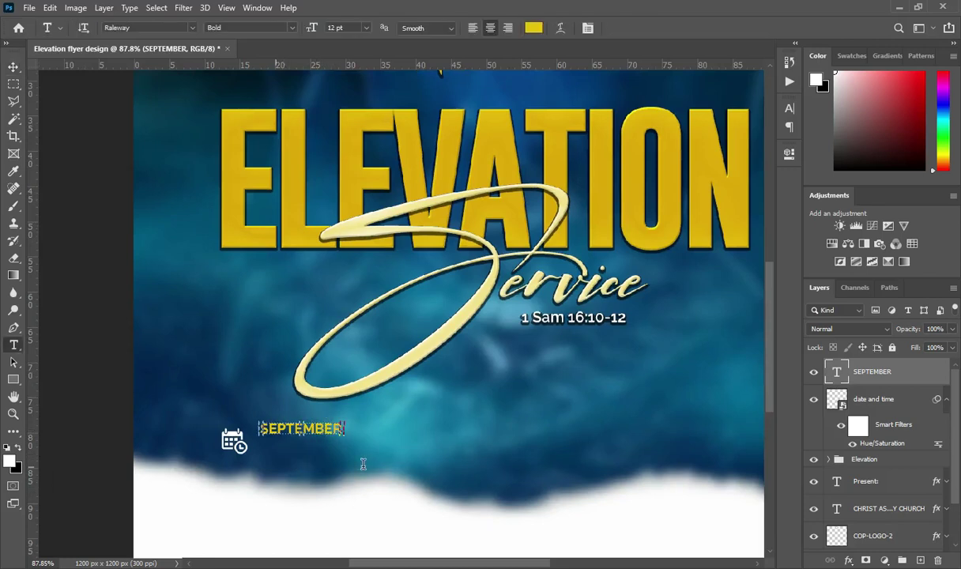
pyautogui.click(275, 467)
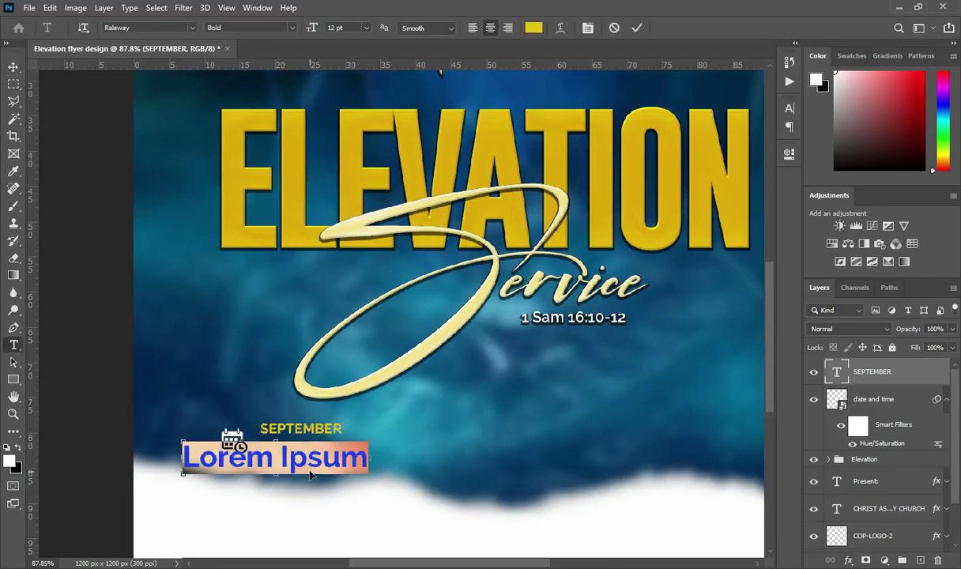
pyautogui.write('21ST')
pyautogui.click(637, 30)
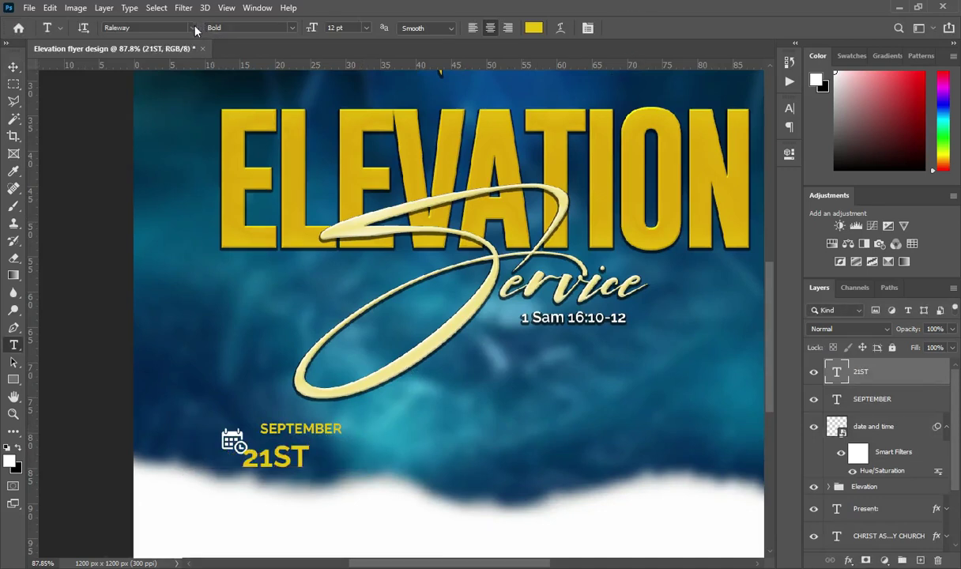
# - Set 21ST in Gobold Bold and line it up under SEPTEMBER
pyautogui.click(192, 28)
pyautogui.press('Down')
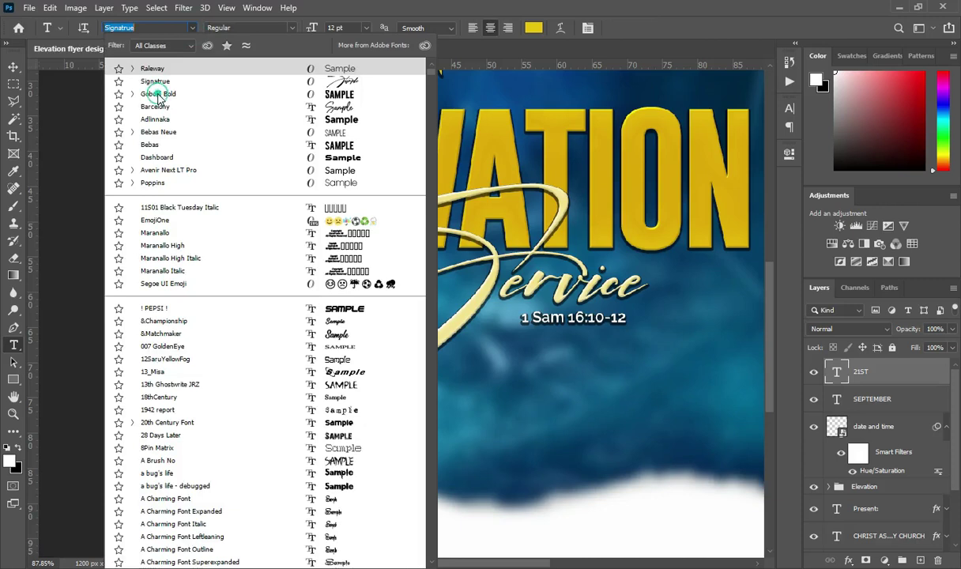
pyautogui.click(158, 95)
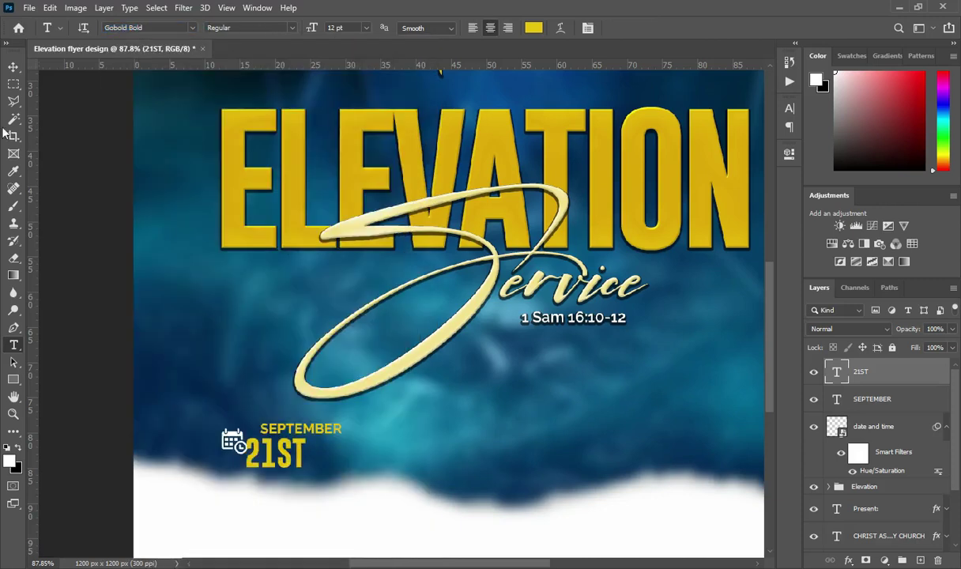
pyautogui.click(15, 67)
pyautogui.moveTo(290, 456); pyautogui.dragTo(324, 453)
pyautogui.doubleClick(292, 452)
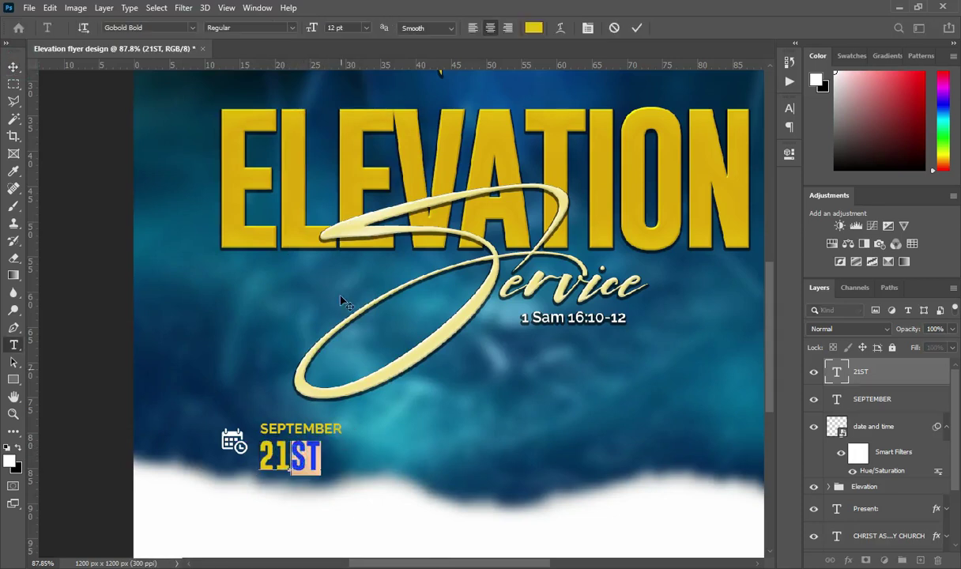
# - Raise the ST of 21ST into superscript
pyautogui.click(788, 109)
pyautogui.click(711, 201)
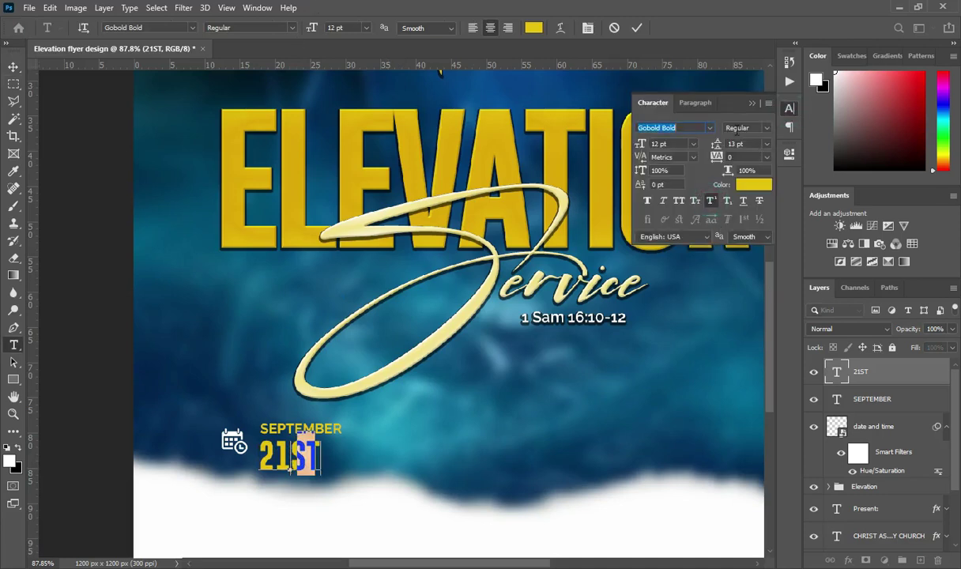
pyautogui.click(752, 103)
pyautogui.click(636, 28)
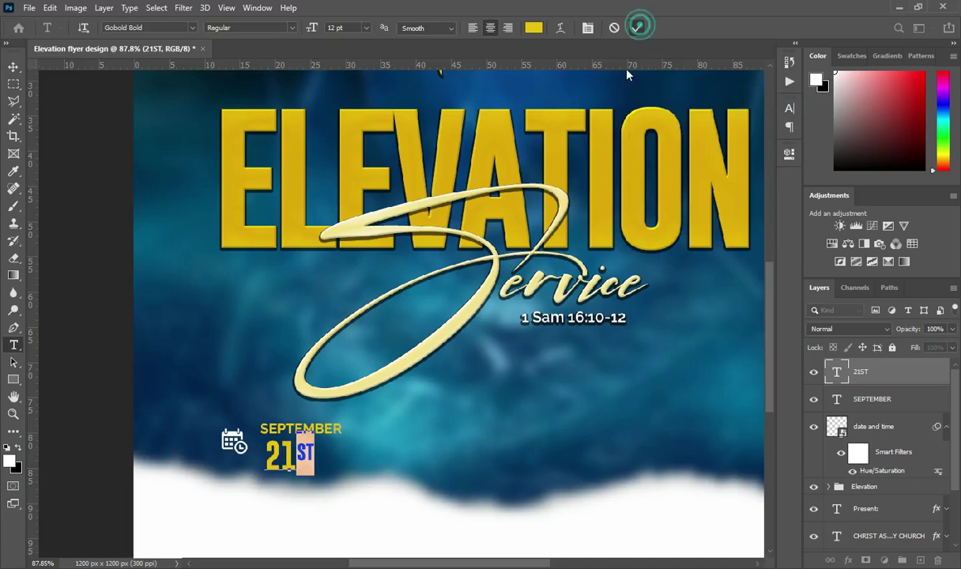
# - Enlarge 21ST to about 126% and tuck it just under SEPTEMBER
pyautogui.click(14, 66)
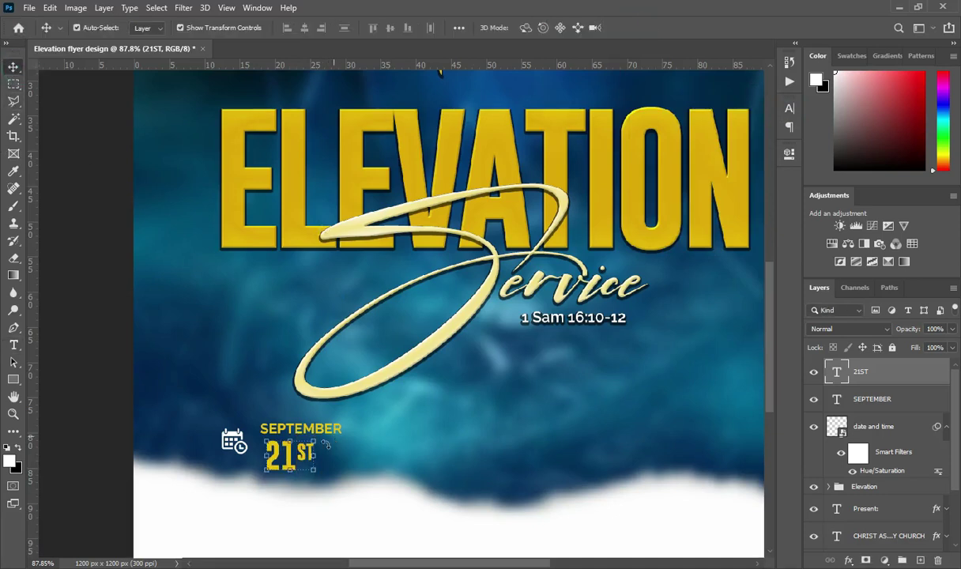
pyautogui.moveTo(313, 454); pyautogui.dragTo(330, 456)
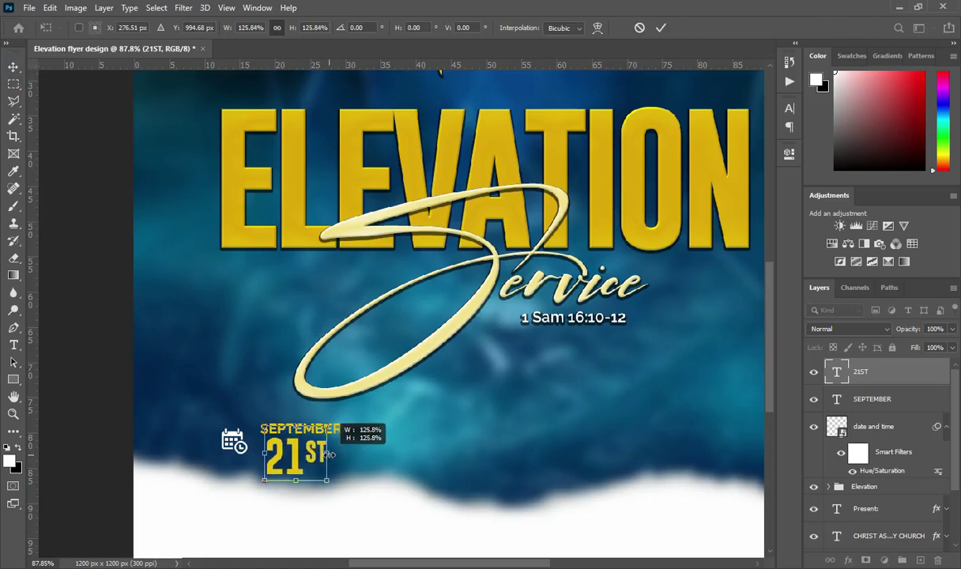
pyautogui.moveTo(329, 454); pyautogui.dragTo(330, 454)
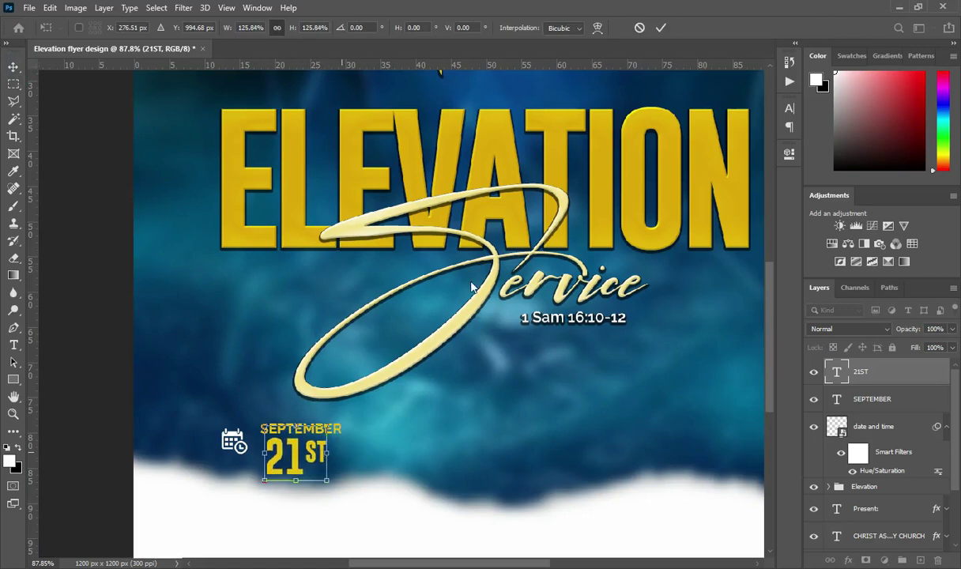
pyautogui.click(275, 456)
pyautogui.moveTo(275, 457); pyautogui.dragTo(270, 458)
pyautogui.press('Up')
pyautogui.press('Up')
pyautogui.press('Up')
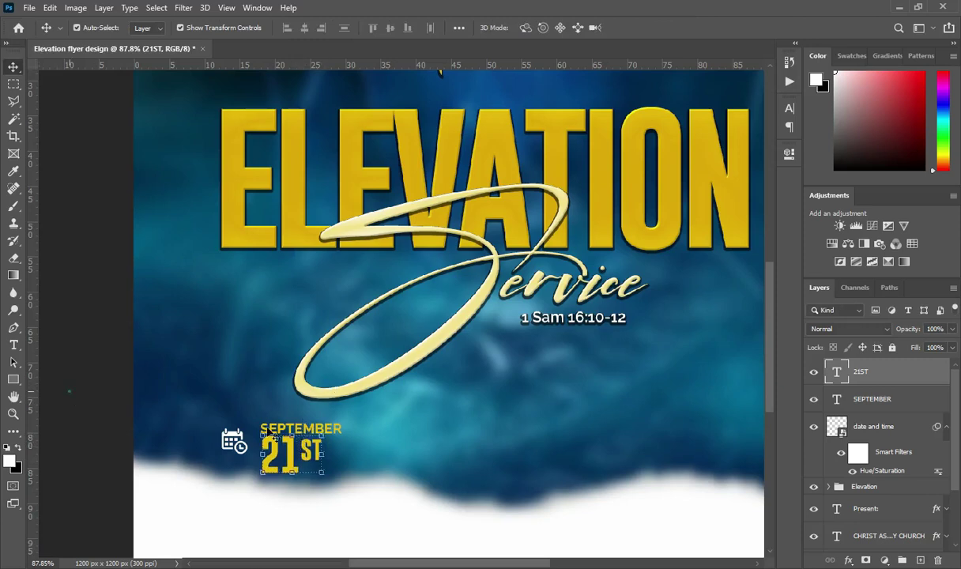
pyautogui.click(65, 372)
# - Shrink SEPTEMBER to about 75% of its size
pyautogui.click(319, 433)
pyautogui.hotkey('ctrl', 't')
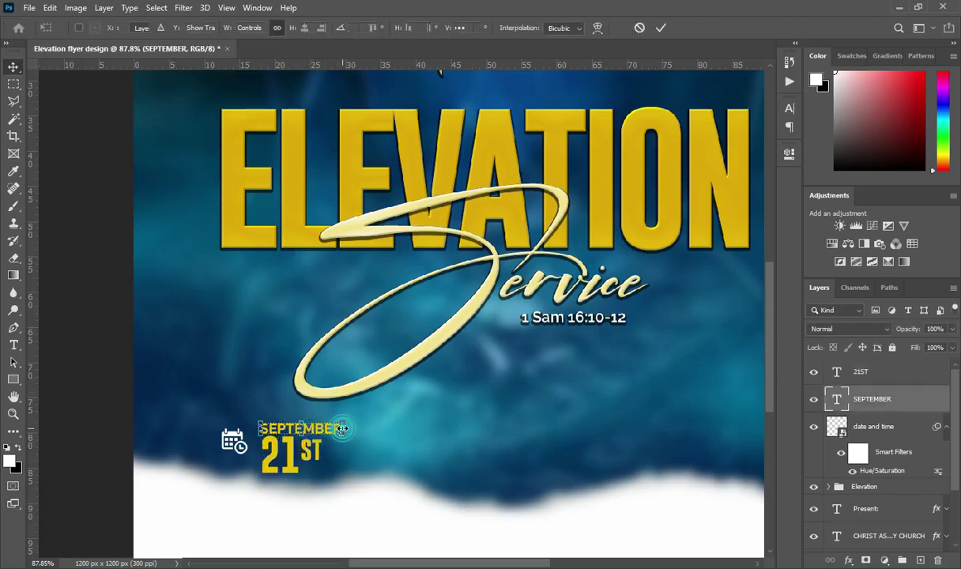
pyautogui.moveTo(341, 428); pyautogui.dragTo(321, 429)
pyautogui.click(660, 27)
pyautogui.click(103, 354)
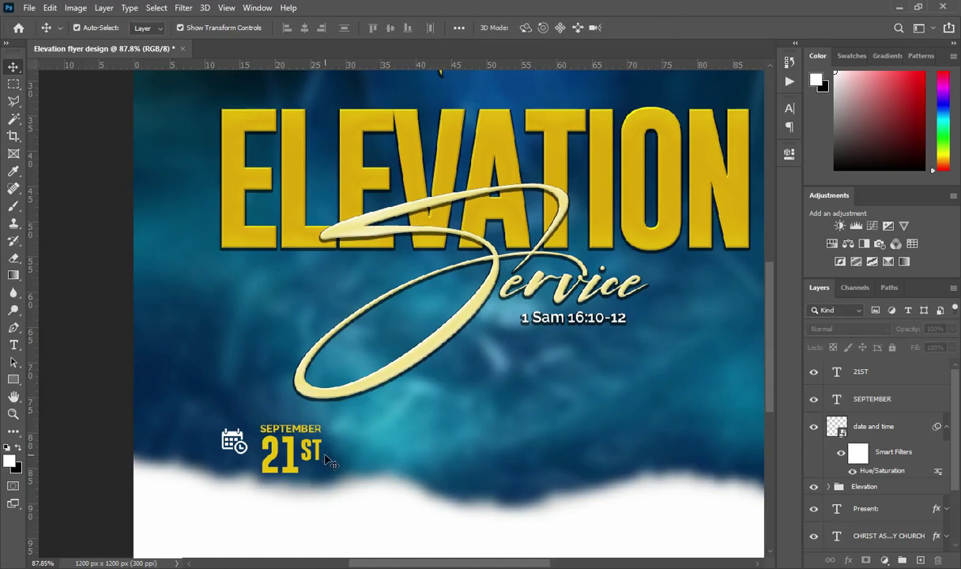
# - Draw a thin vertical rectangle beside the date and fill it white
pyautogui.click(13, 379)
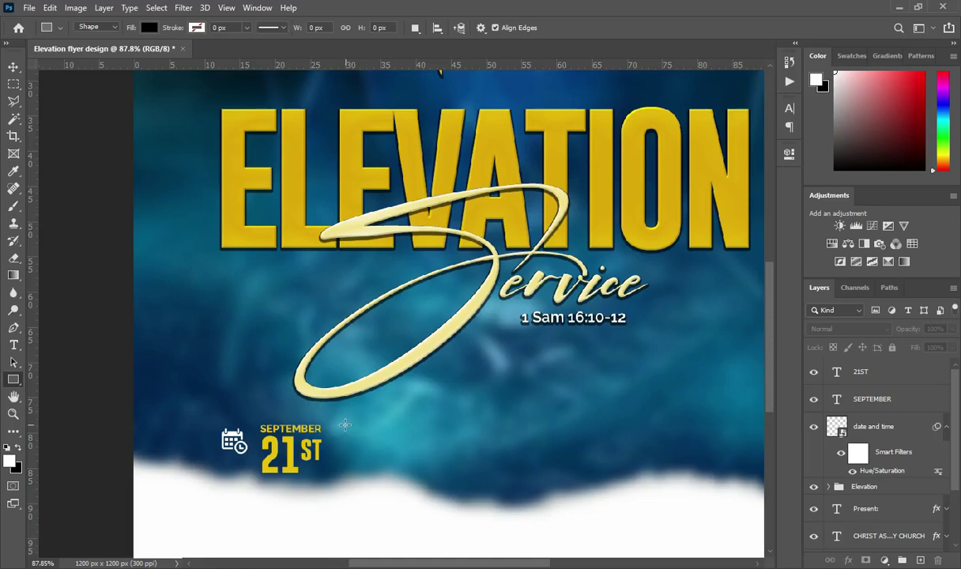
pyautogui.moveTo(345, 426); pyautogui.dragTo(343, 470)
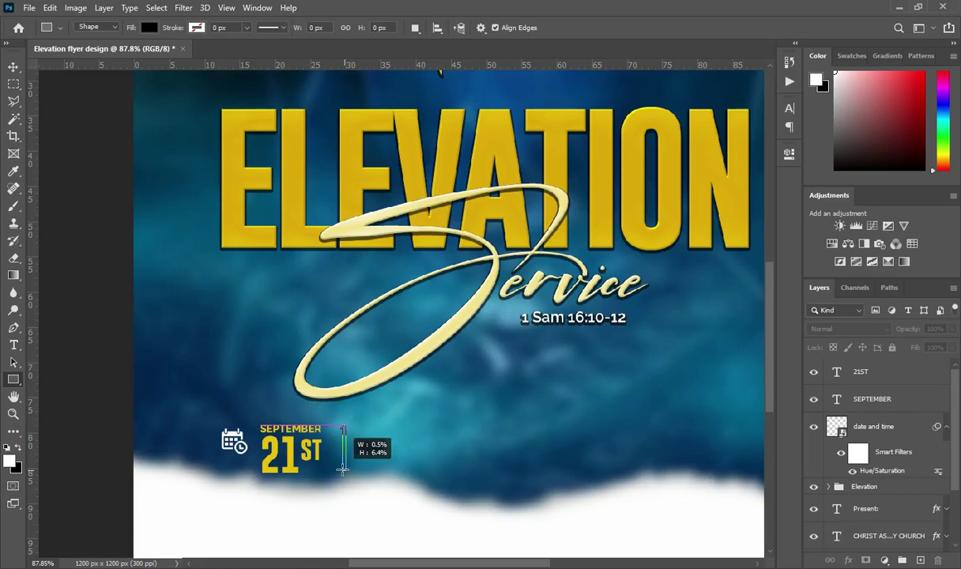
pyautogui.moveTo(343, 469); pyautogui.dragTo(343, 471)
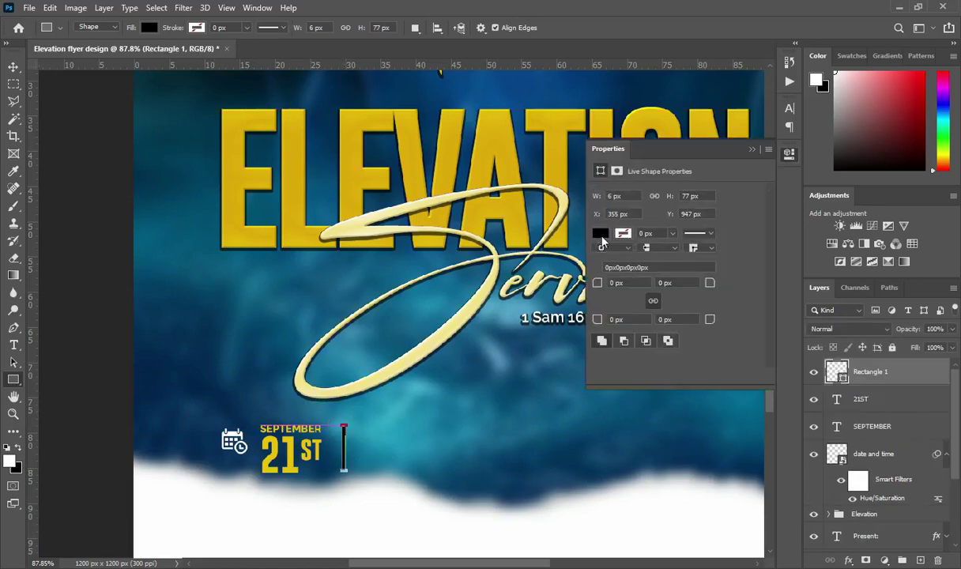
pyautogui.click(598, 235)
pyautogui.click(602, 304)
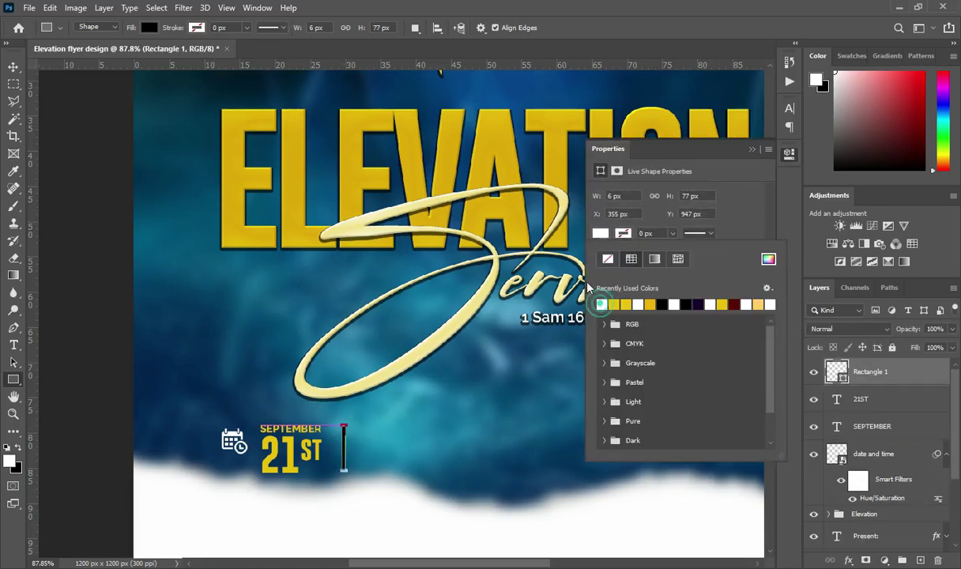
pyautogui.click(757, 151)
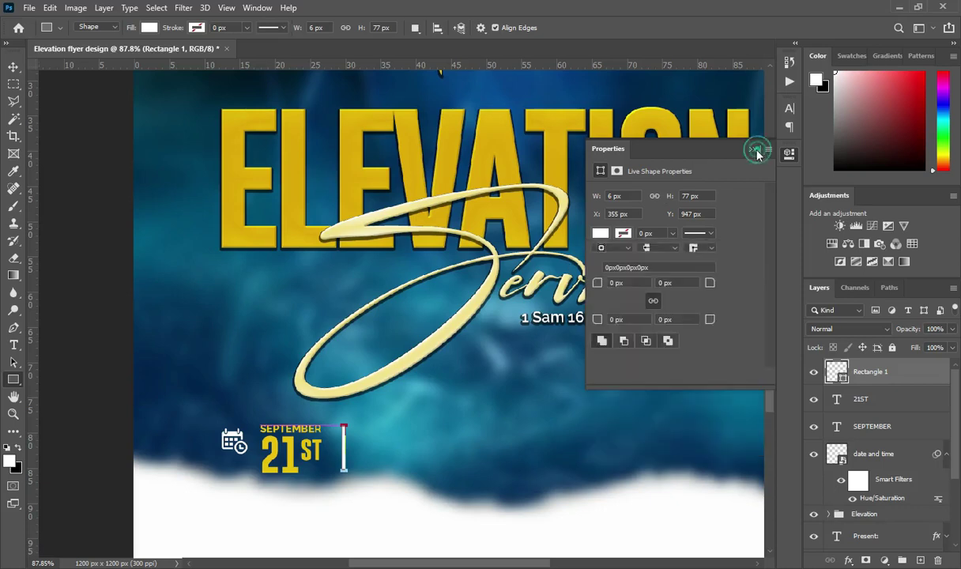
# - Narrow the white bar to about 4.16 px wide
pyautogui.click(13, 66)
pyautogui.click(79, 292)
pyautogui.click(343, 452)
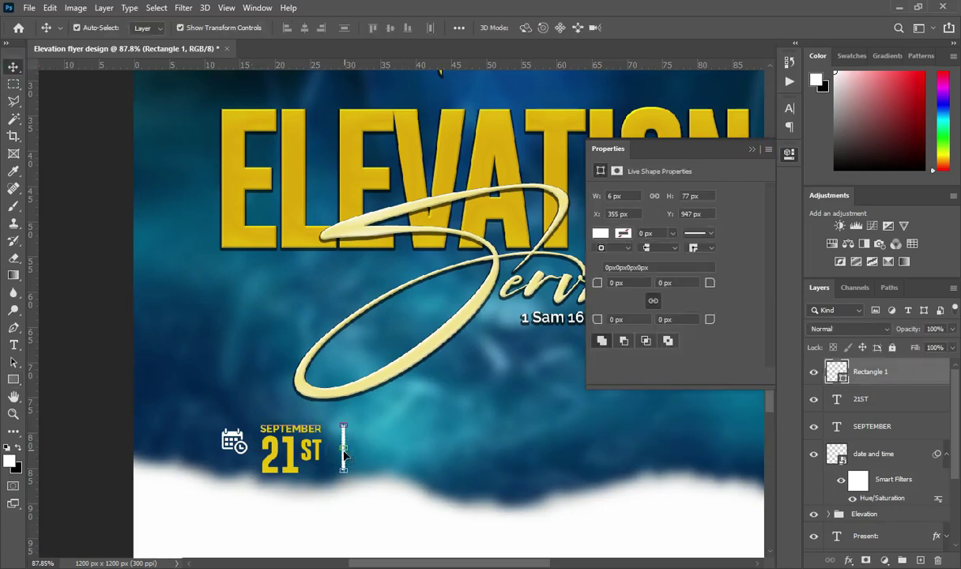
pyautogui.scroll(5, 354, 453)
pyautogui.moveTo(339, 442); pyautogui.dragTo(336, 441)
pyautogui.scroll(-1, 397, 265)
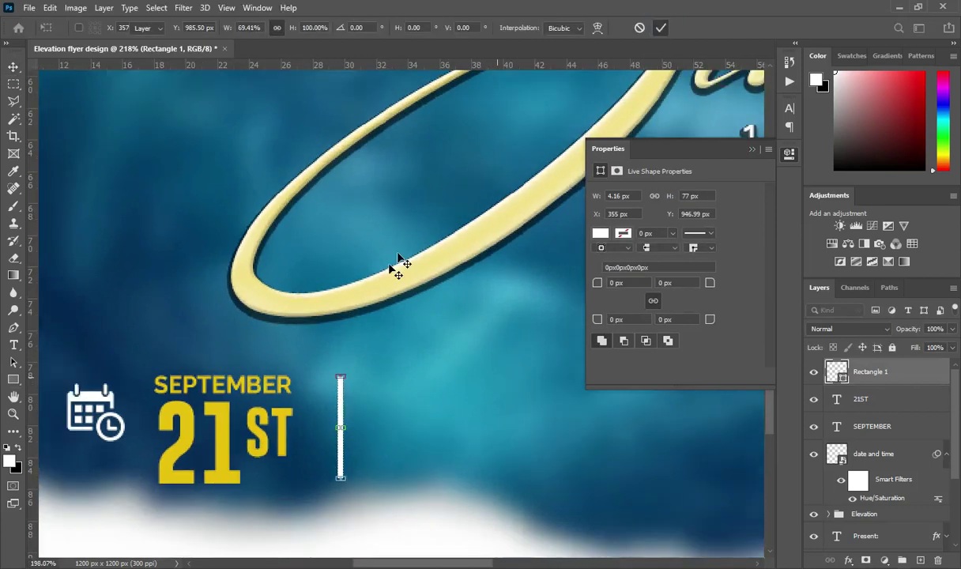
pyautogui.press('Return')
pyautogui.scroll(-4, 397, 264)
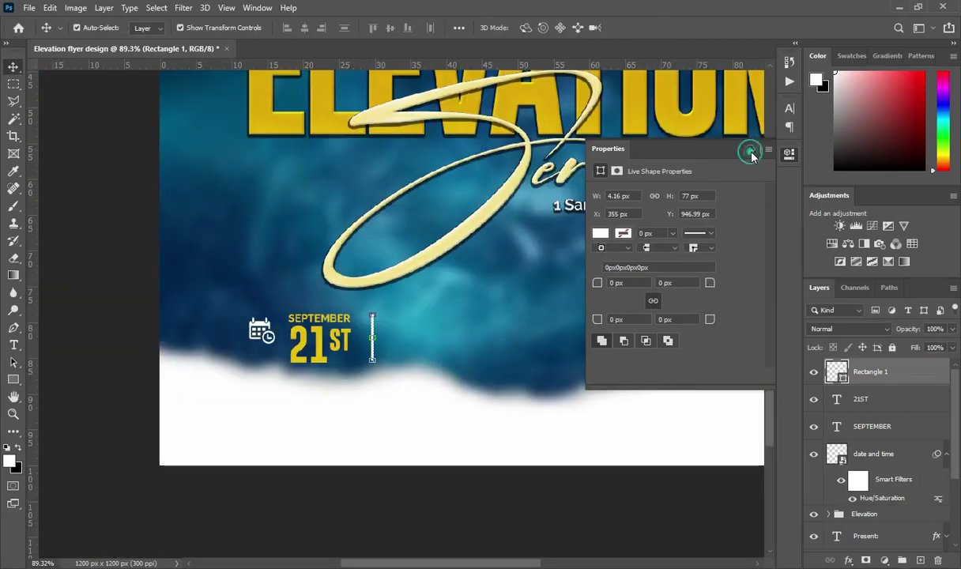
pyautogui.click(751, 149)
# - Duplicate the bar, offset the copy slightly, and colour it with ELEVATION's gold
pyautogui.hotkey('ctrl', 'j')
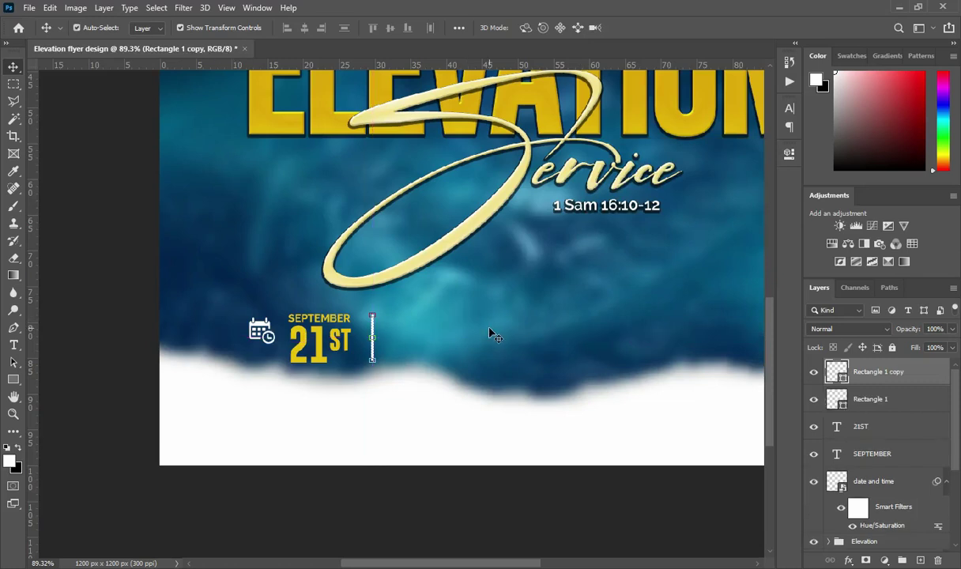
pyautogui.press('Right')
pyautogui.press('Right')
pyautogui.press('Right')
pyautogui.hotkey('shift', 'Down')
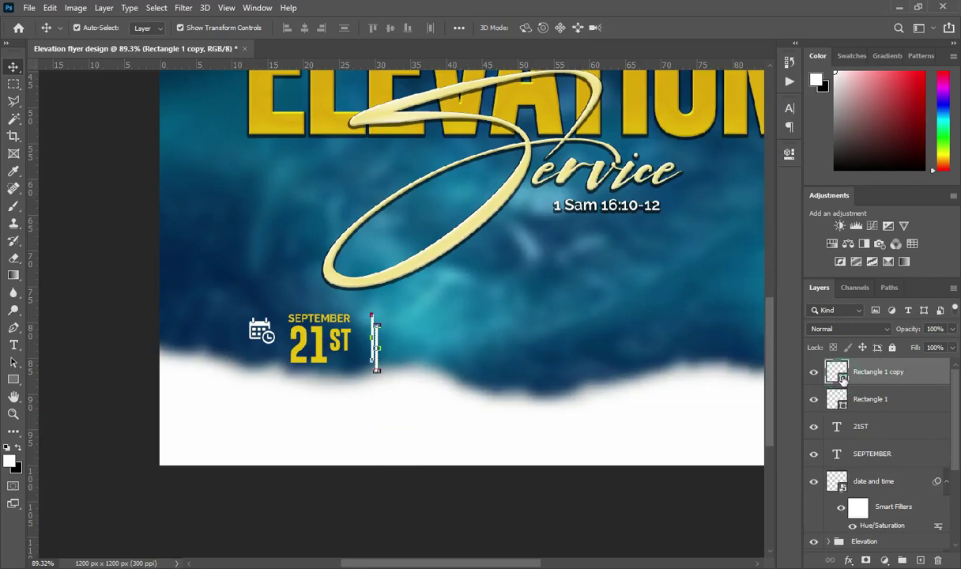
pyautogui.click(569, 115)
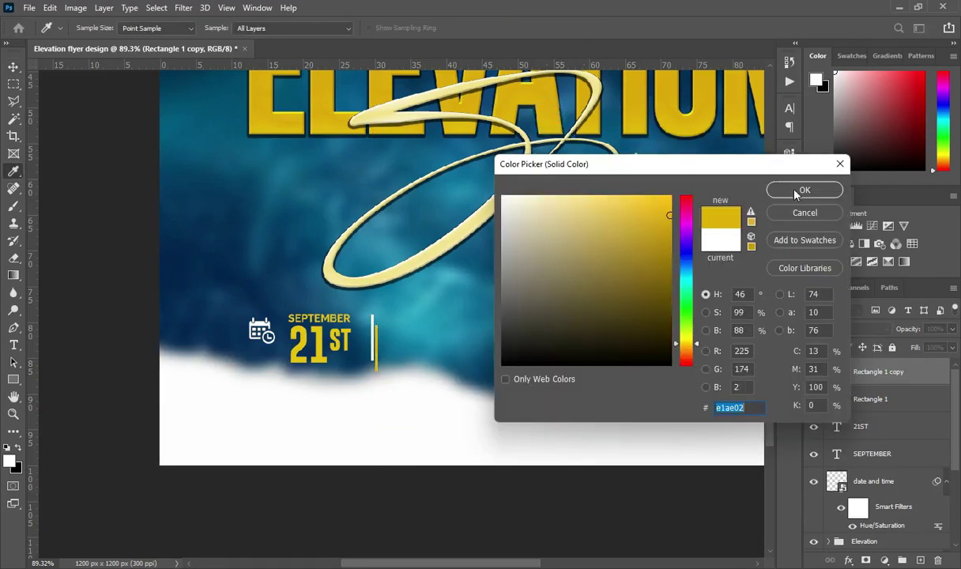
pyautogui.click(760, 187)
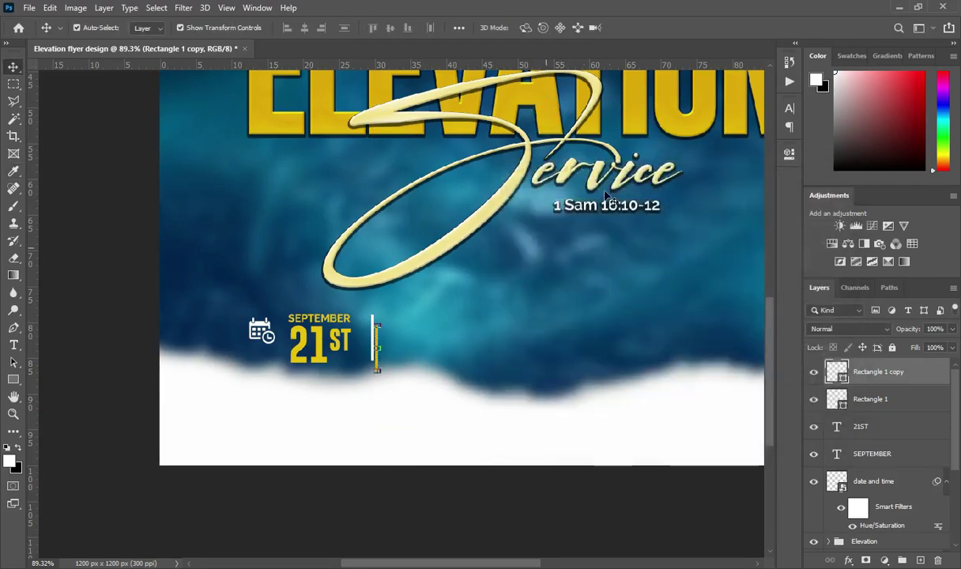
# - Duplicate 21ST, move the copy right of the divider, and change its text to 8AM
pyautogui.click(119, 207)
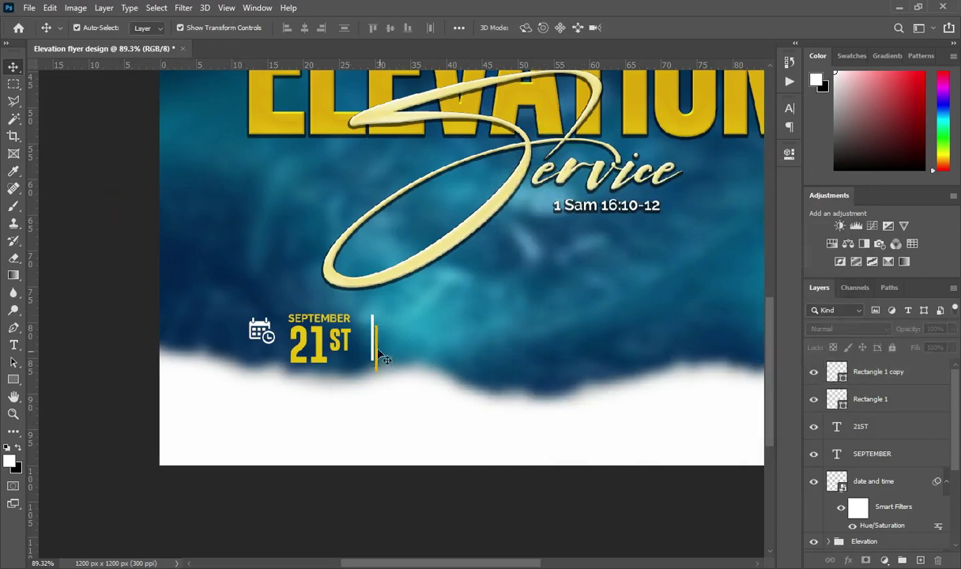
pyautogui.click(321, 355)
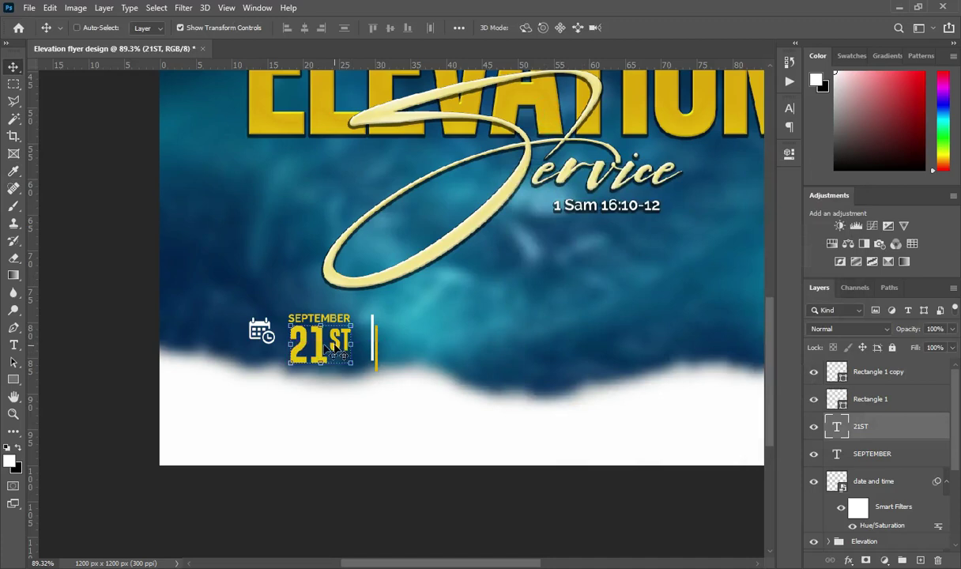
pyautogui.hotkey('ctrl', 'j')
pyautogui.moveTo(448, 345); pyautogui.dragTo(426, 346)
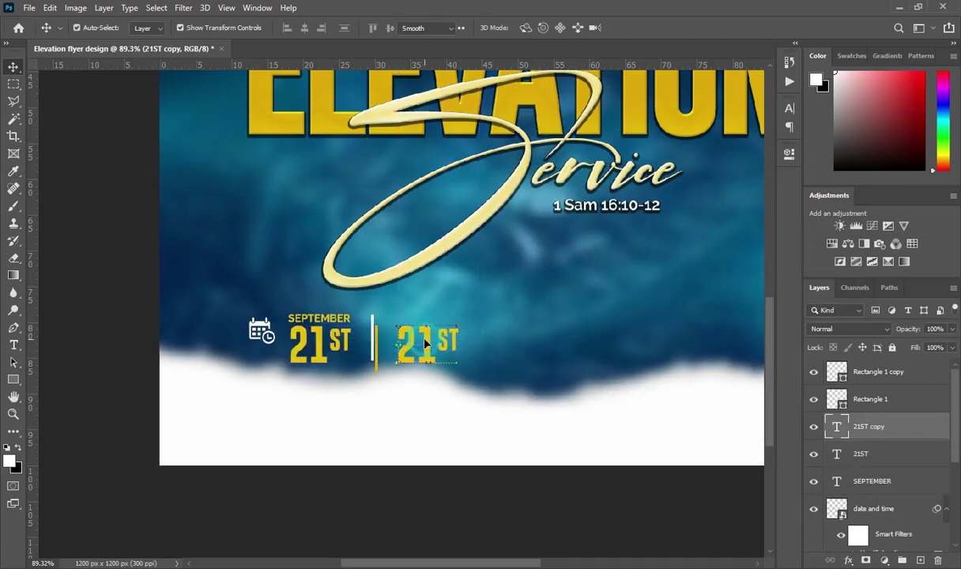
pyautogui.doubleClick(425, 339)
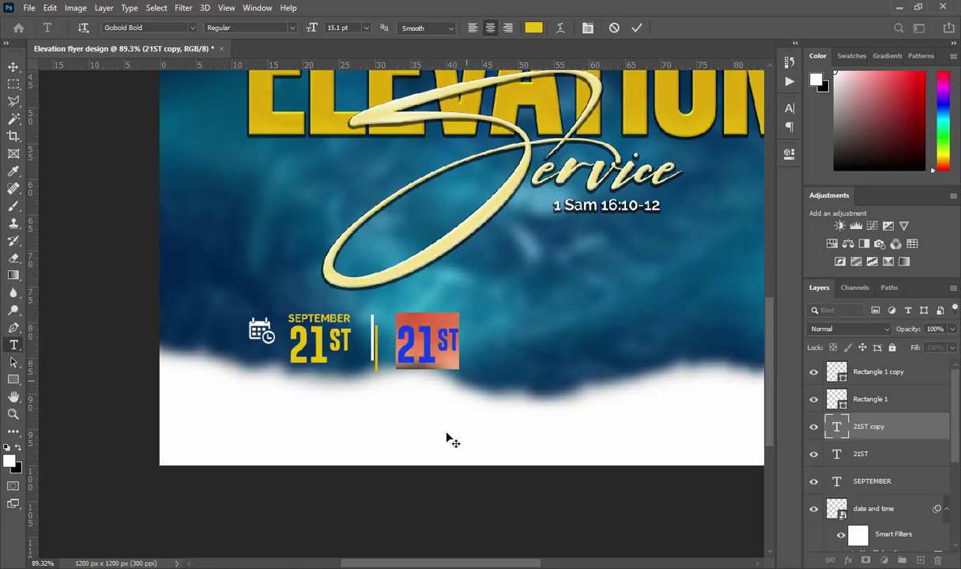
pyautogui.hotkey('alt', 'Tab')
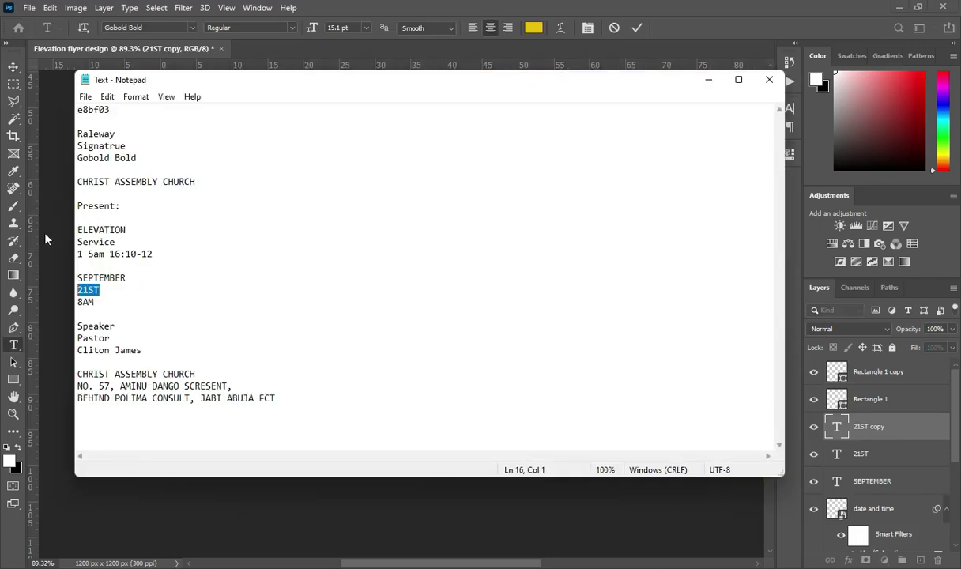
pyautogui.moveTo(112, 302); pyautogui.dragTo(77, 302)
pyautogui.hotkey('ctrl', 'c')
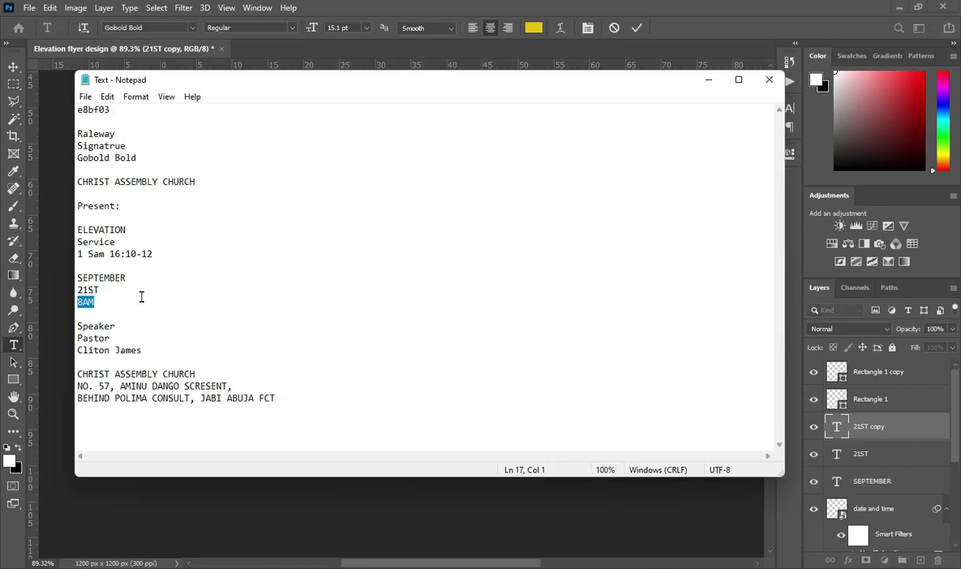
pyautogui.click(704, 81)
pyautogui.hotkey('ctrl', 'v')
pyautogui.click(637, 27)
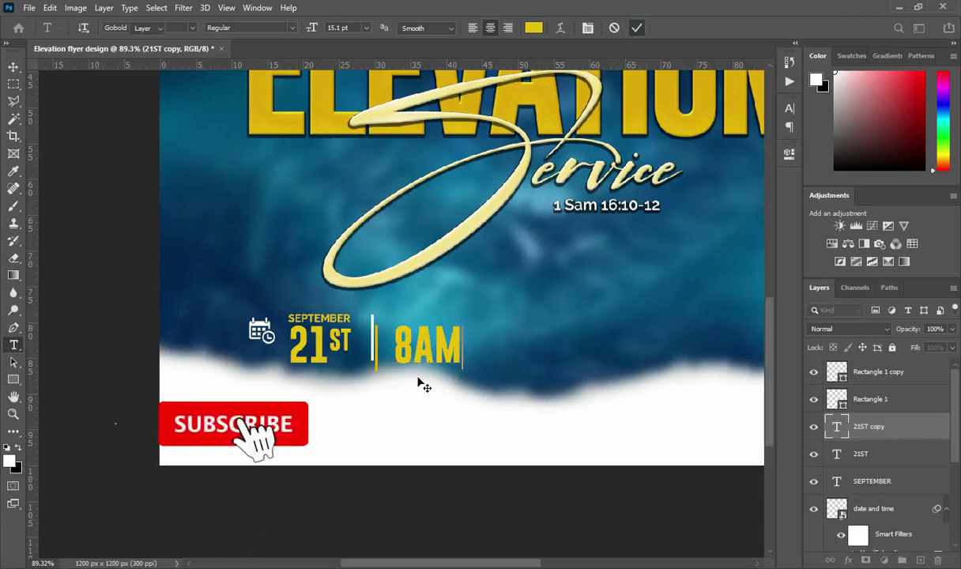
pyautogui.press('v')
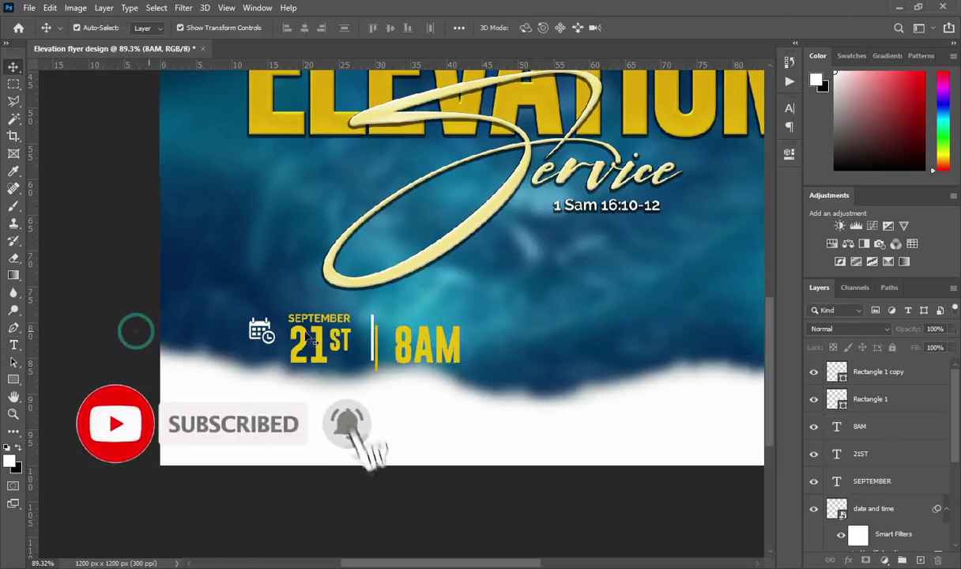
# - Enlarge the 8AM, 21ST and SEPTEMBER texts slightly together
pyautogui.scroll(1, 395, 391)
pyautogui.click(373, 340)
pyautogui.click(859, 427)
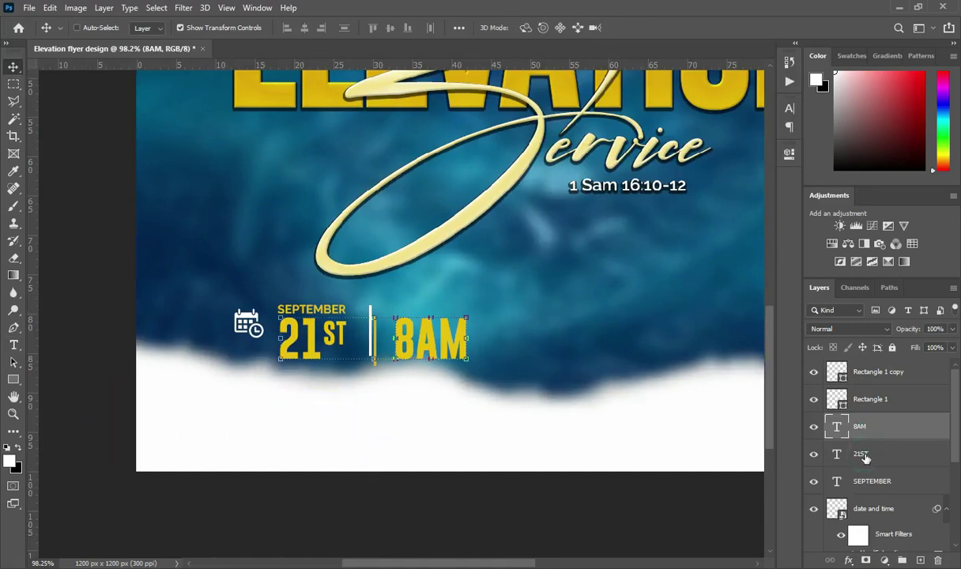
pyautogui.keyDown('shift'); pyautogui.click(861, 454); pyautogui.keyUp('shift')
pyautogui.hotkey('alt', 'shift', '[')
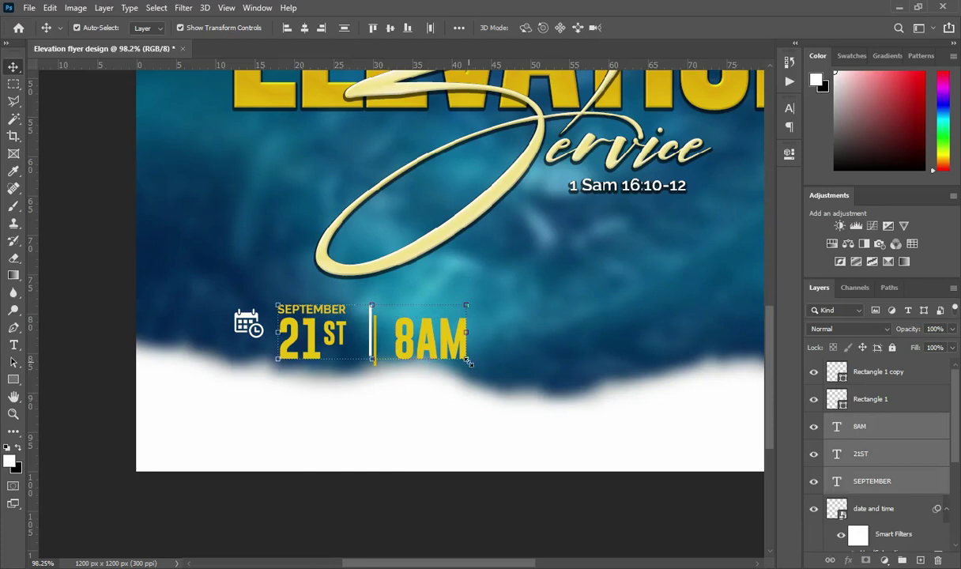
pyautogui.hotkey('ctrl', 't')
pyautogui.moveTo(467, 361); pyautogui.dragTo(486, 370)
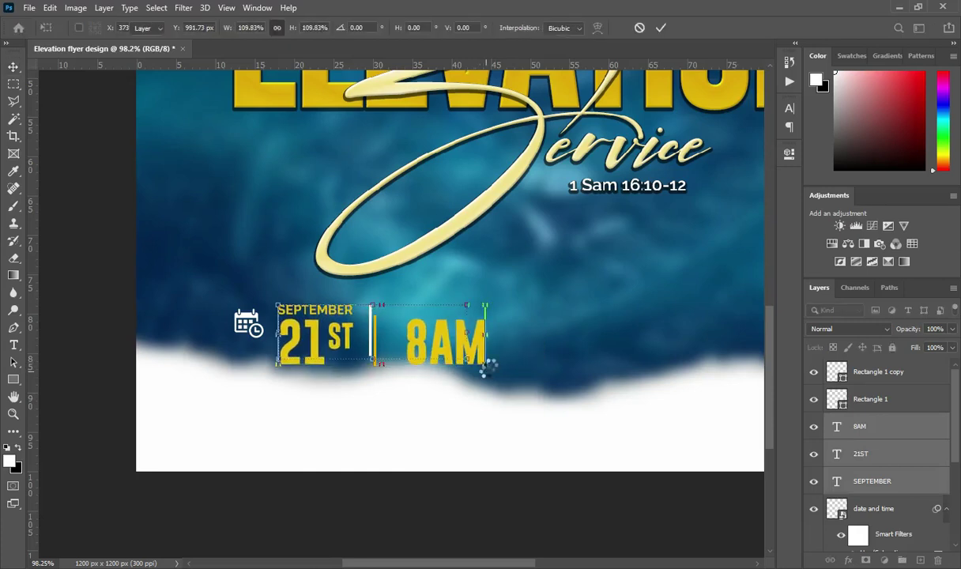
pyautogui.press('Return')
# - Collapse the date and time Smart Filters and shift 8AM slightly left toward the divider
pyautogui.click(241, 316)
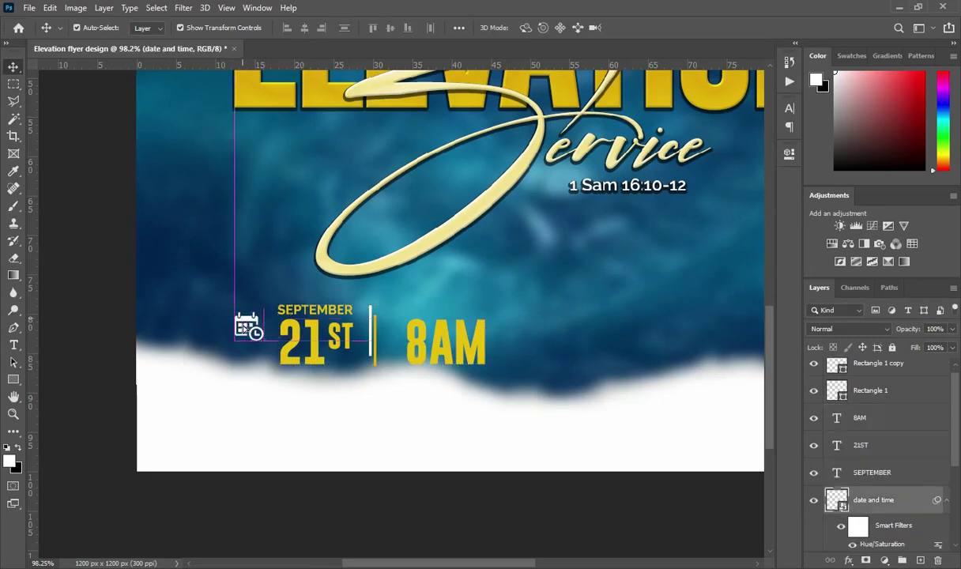
pyautogui.scroll(-3, 316, 332)
pyautogui.scroll(1, 380, 470)
pyautogui.scroll(2, 379, 470)
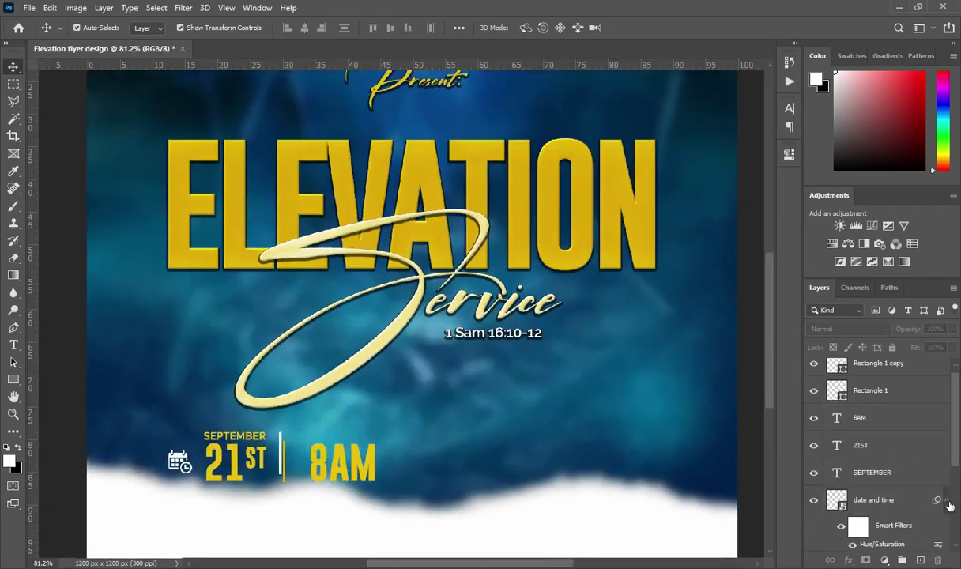
pyautogui.click(946, 502)
pyautogui.click(877, 498)
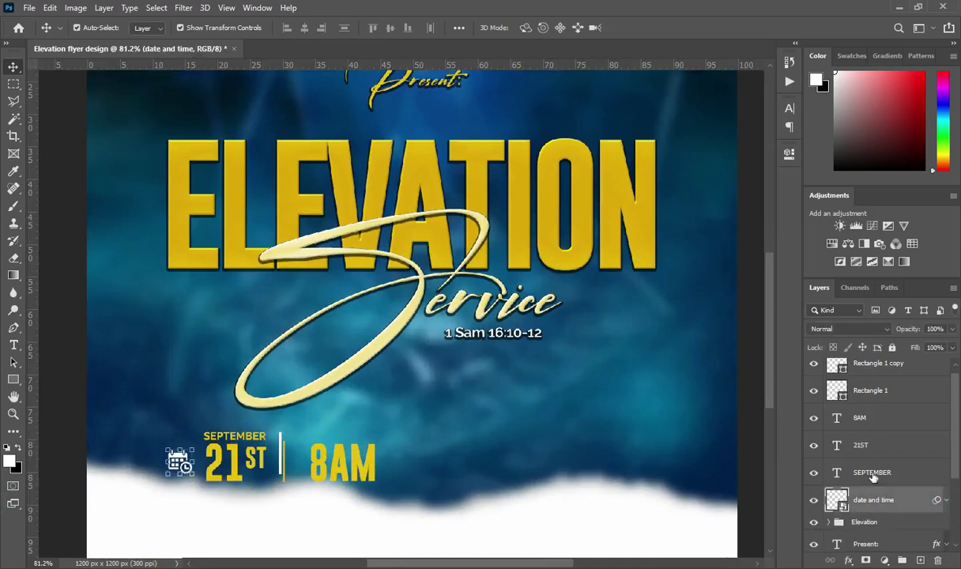
pyautogui.scroll(1, 875, 385)
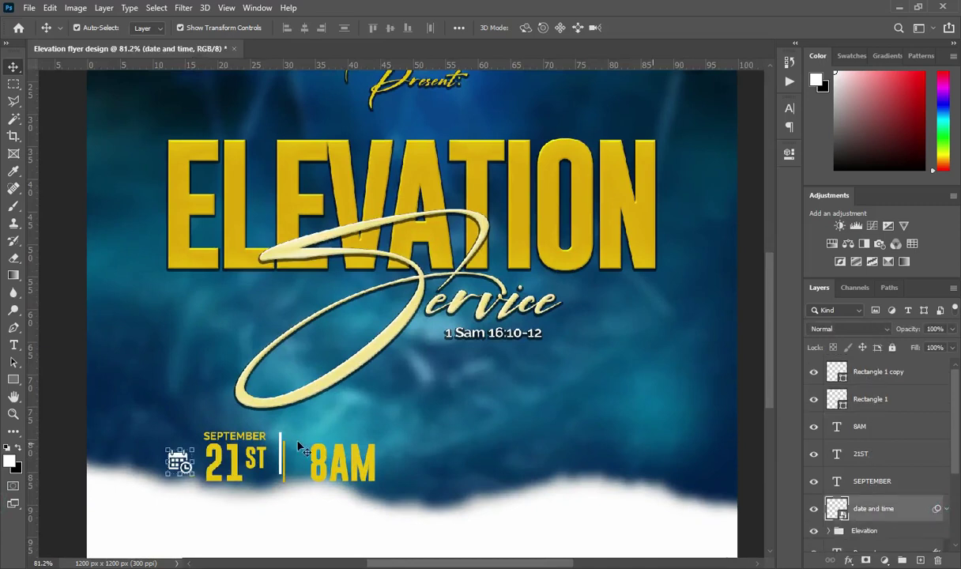
pyautogui.click(408, 455)
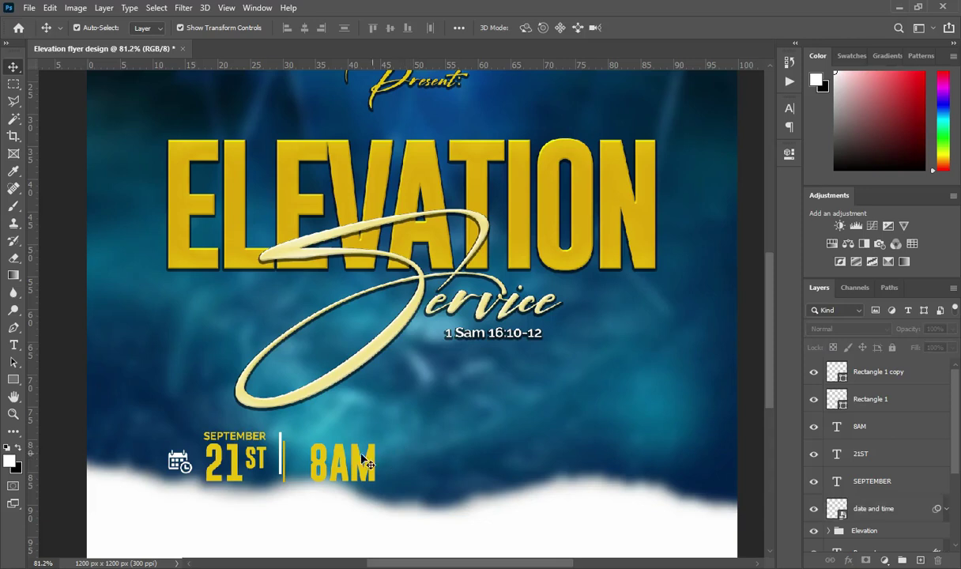
pyautogui.moveTo(340, 461); pyautogui.dragTo(325, 462)
pyautogui.click(52, 346)
pyautogui.scroll(-1, 434, 361)
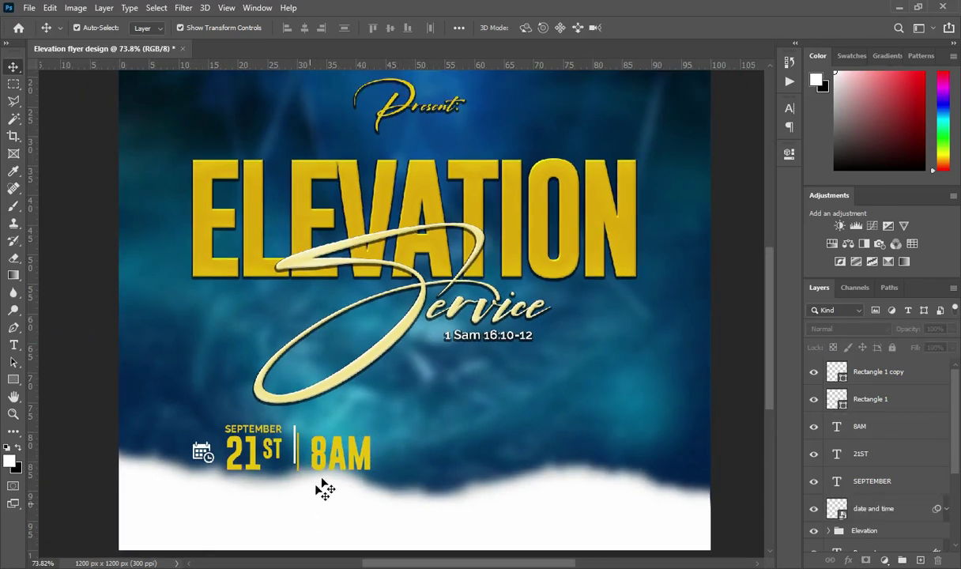
# - Group the six date layers from Rectangle 1 copy to date and time
pyautogui.scroll(-1, 324, 490)
pyautogui.scroll(-1, 395, 446)
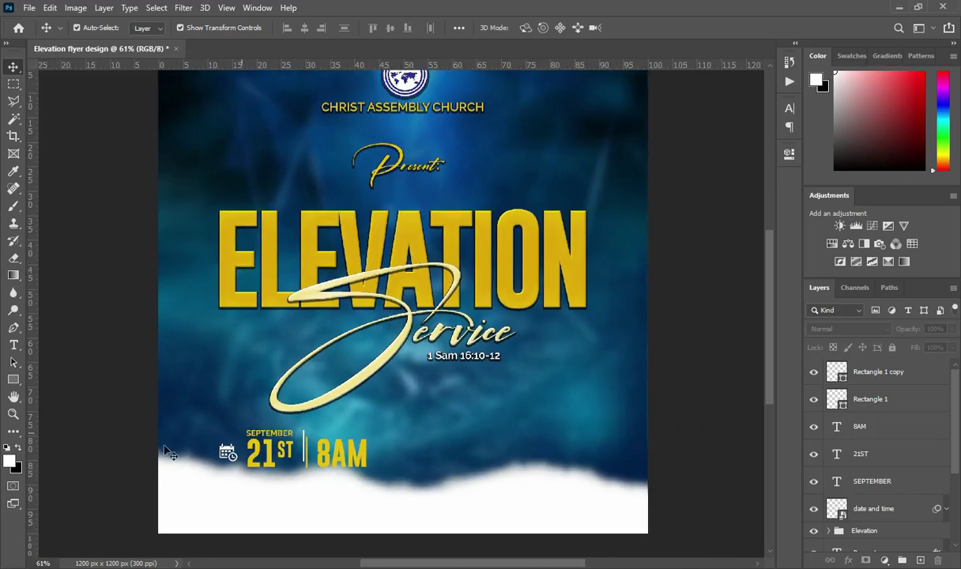
pyautogui.click(876, 374)
pyautogui.keyDown('shift'); pyautogui.click(879, 506); pyautogui.keyUp('shift')
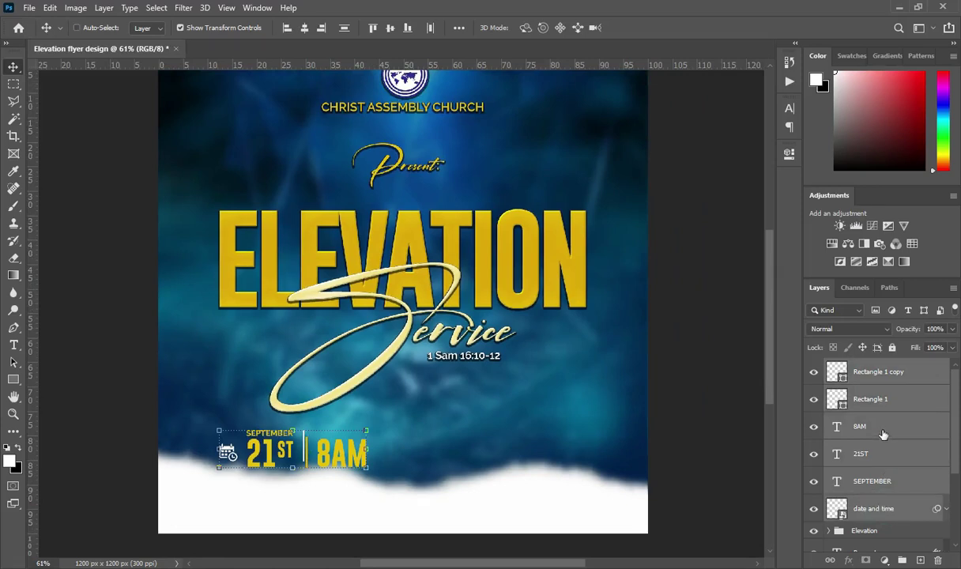
pyautogui.hotkey('ctrl', 'g')
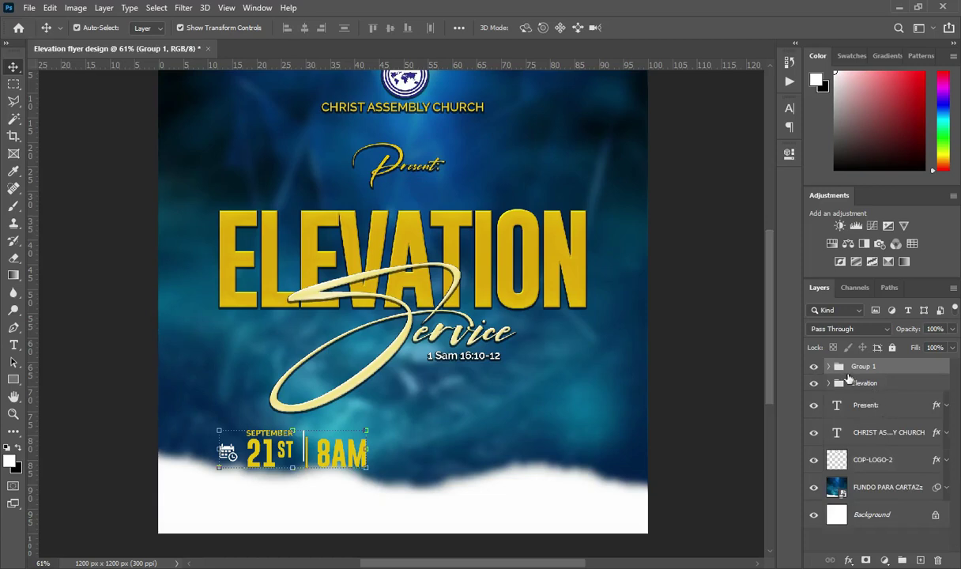
# - Move the 8AM layer to the top of the group and rename it 'Date & Time'
pyautogui.click(360, 460)
pyautogui.click(359, 460)
pyautogui.moveTo(875, 443); pyautogui.dragTo(875, 369)
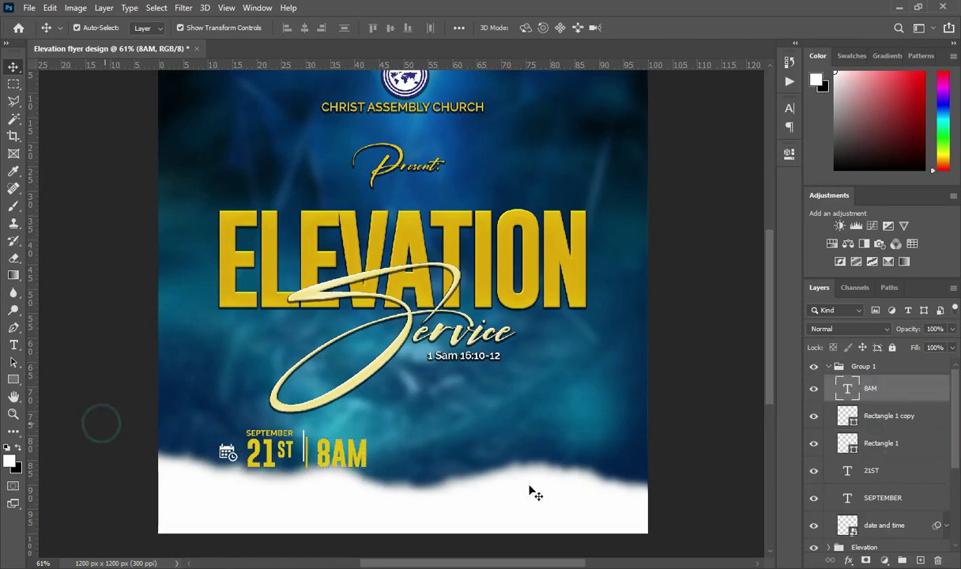
pyautogui.click(832, 367)
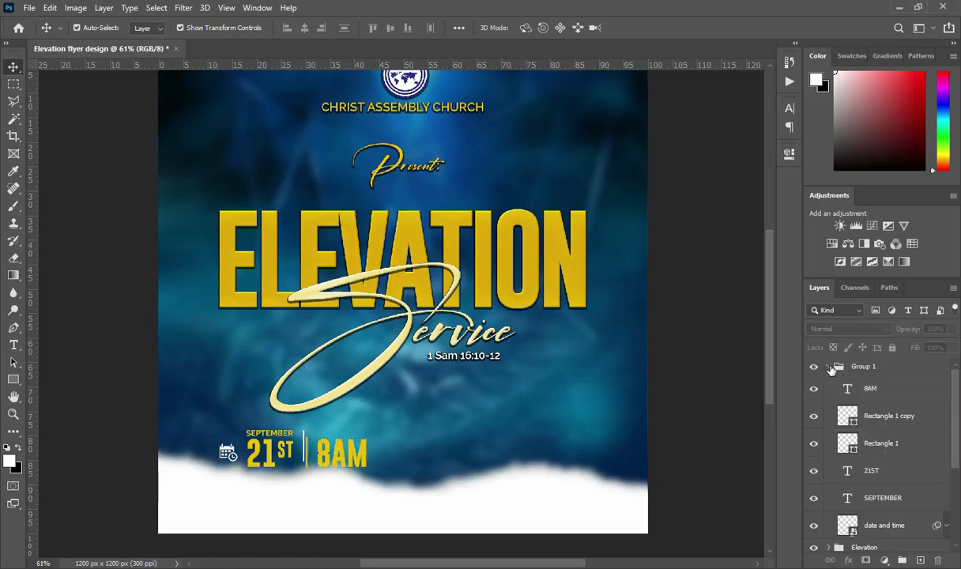
pyautogui.doubleClick(874, 367)
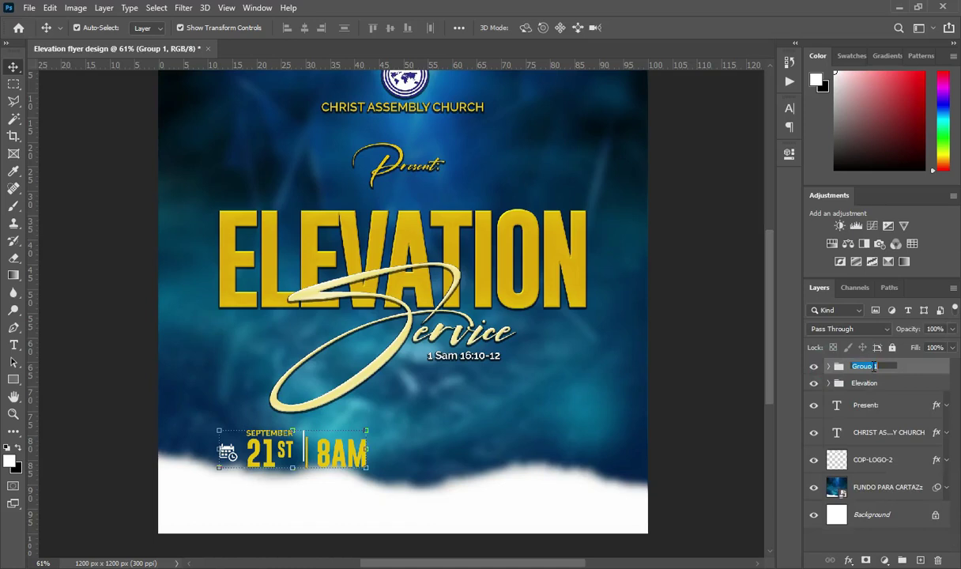
pyautogui.write('Date & Time')
pyautogui.press('Return')
pyautogui.click(705, 347)
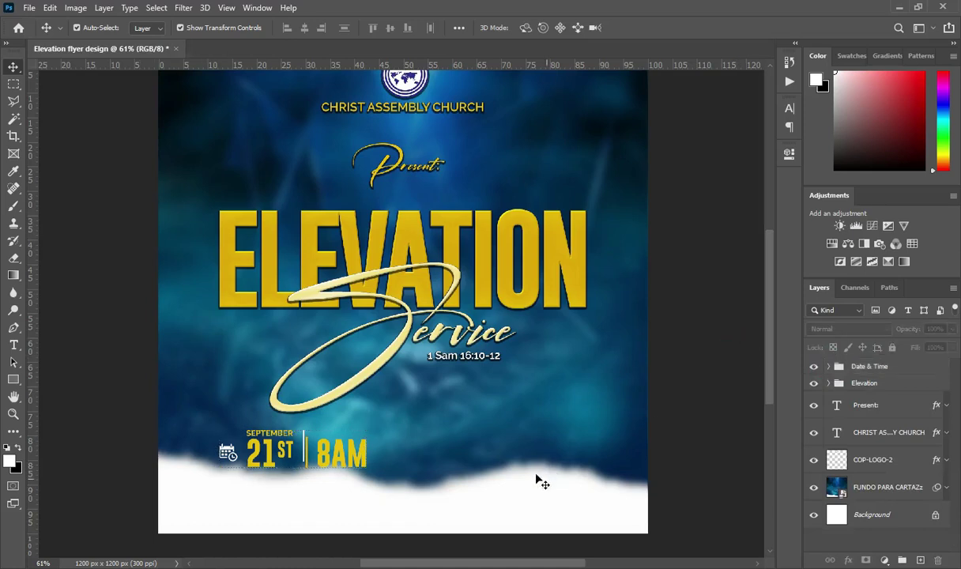
# - Add a Drop Shadow effect to the Date & Time group
pyautogui.click(885, 368)
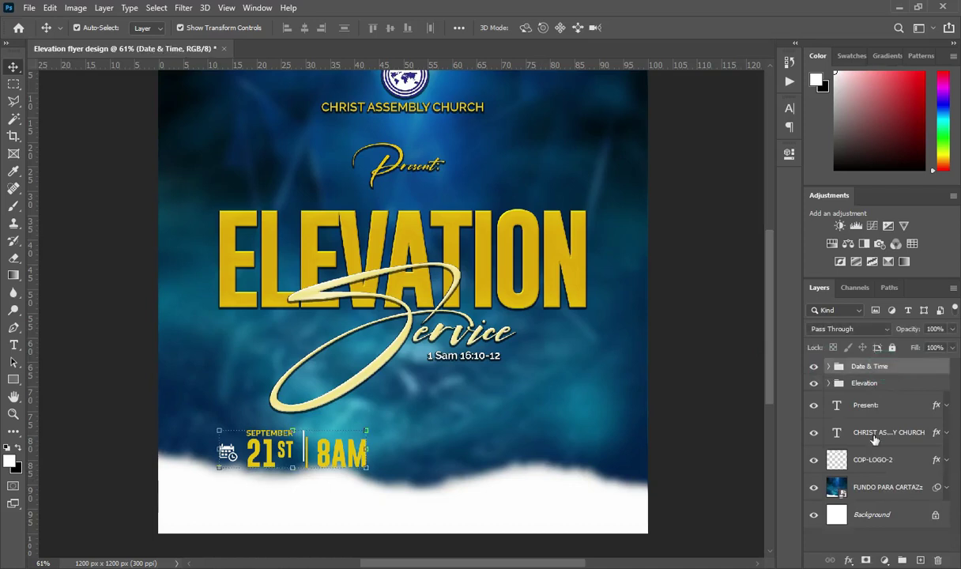
pyautogui.click(848, 560)
pyautogui.press('Escape')
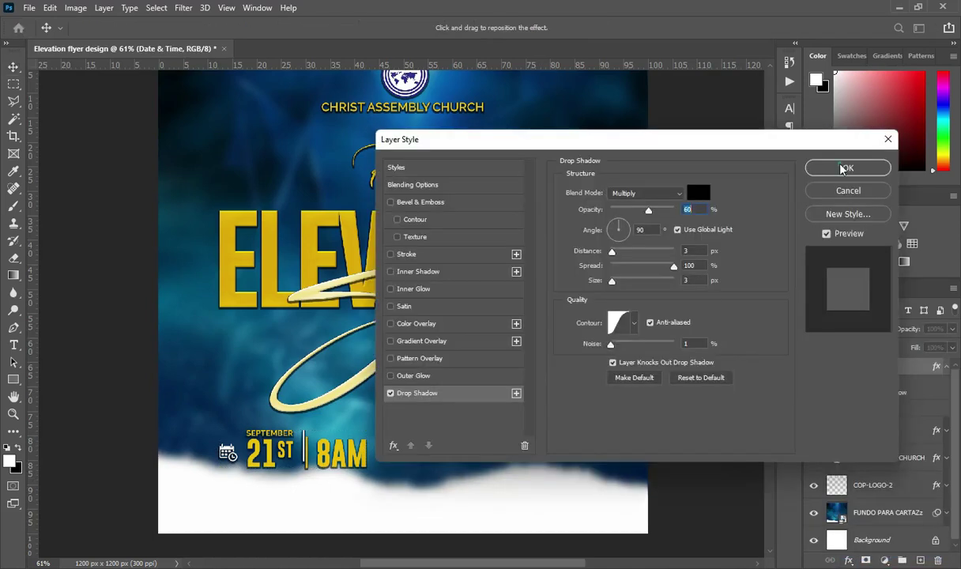
pyautogui.click(846, 165)
pyautogui.click(667, 387)
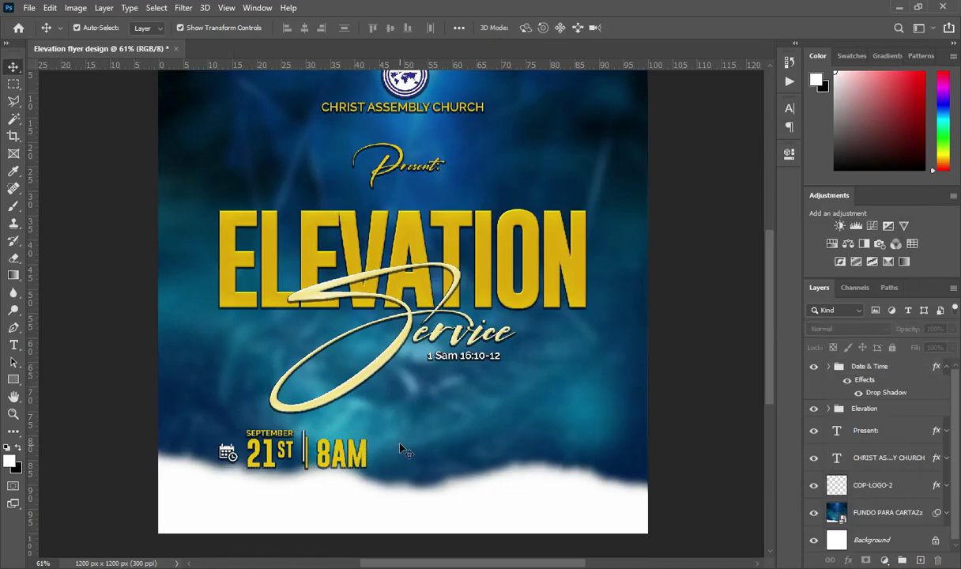
pyautogui.click(946, 366)
# - Widen the Date & Time group to about 103%
pyautogui.click(866, 366)
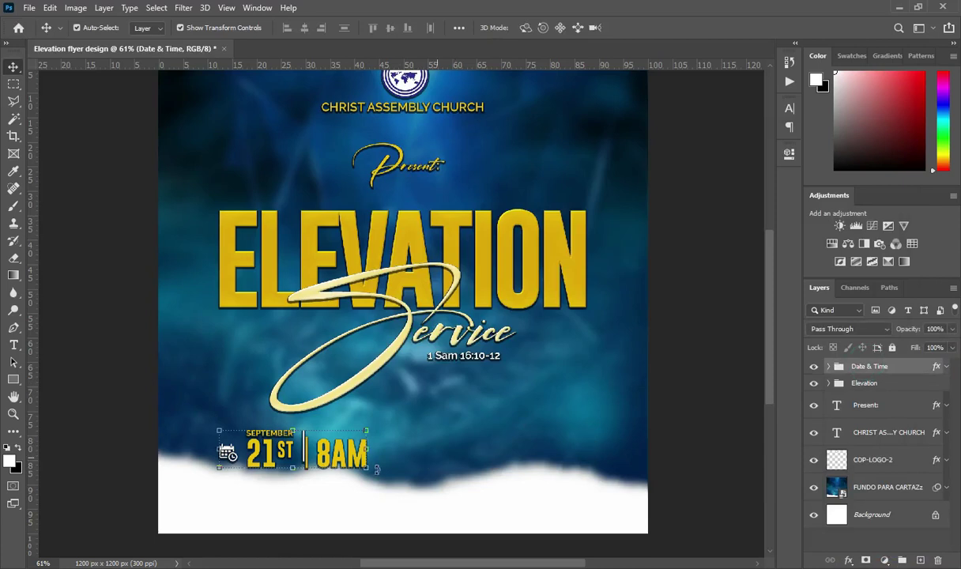
pyautogui.hotkey('ctrl', 't')
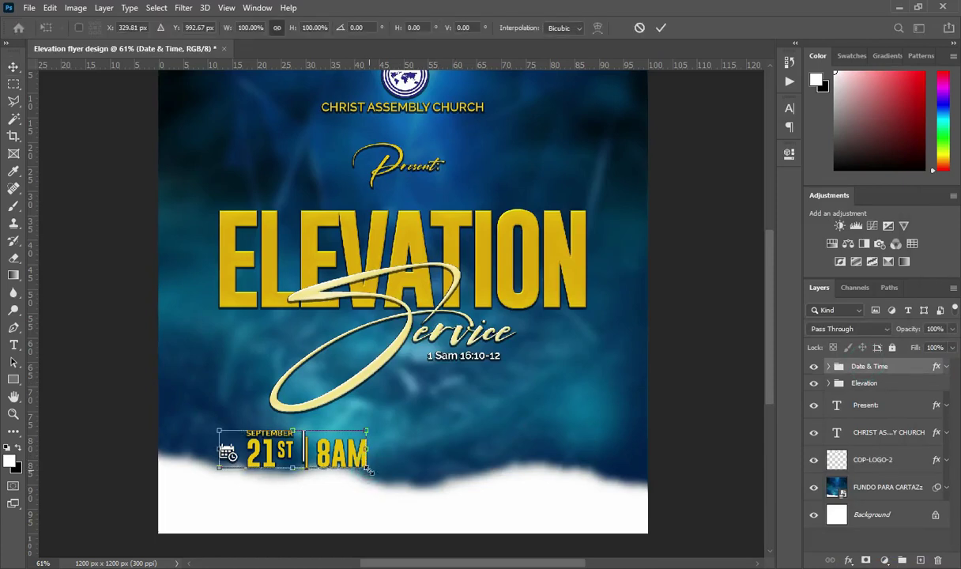
pyautogui.moveTo(366, 451); pyautogui.dragTo(385, 450)
# - Commit the date group resize and drop the speaker photo from the Elevation folder onto the flyer
pyautogui.press('Return')
pyautogui.hotkey('ctrl', '0')
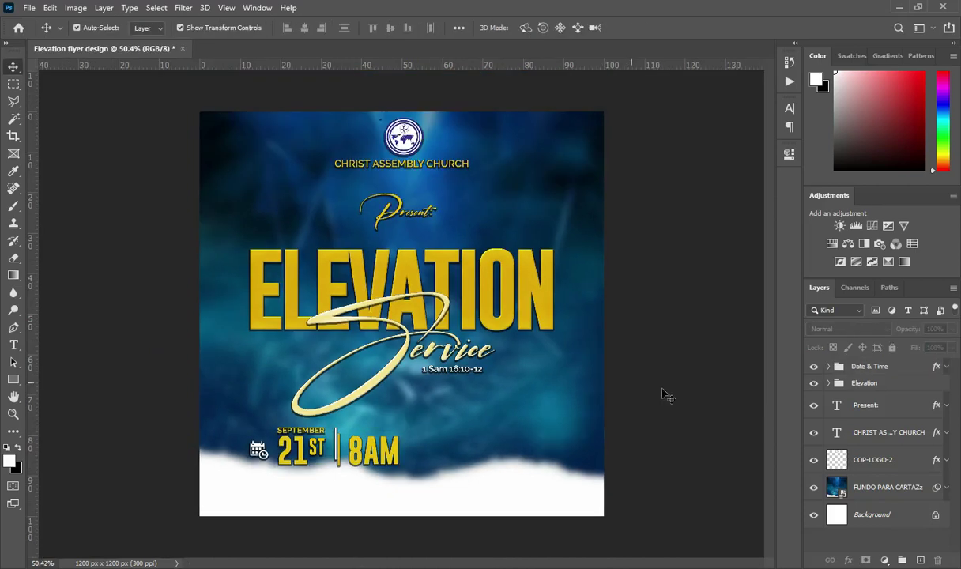
pyautogui.click(467, 561)
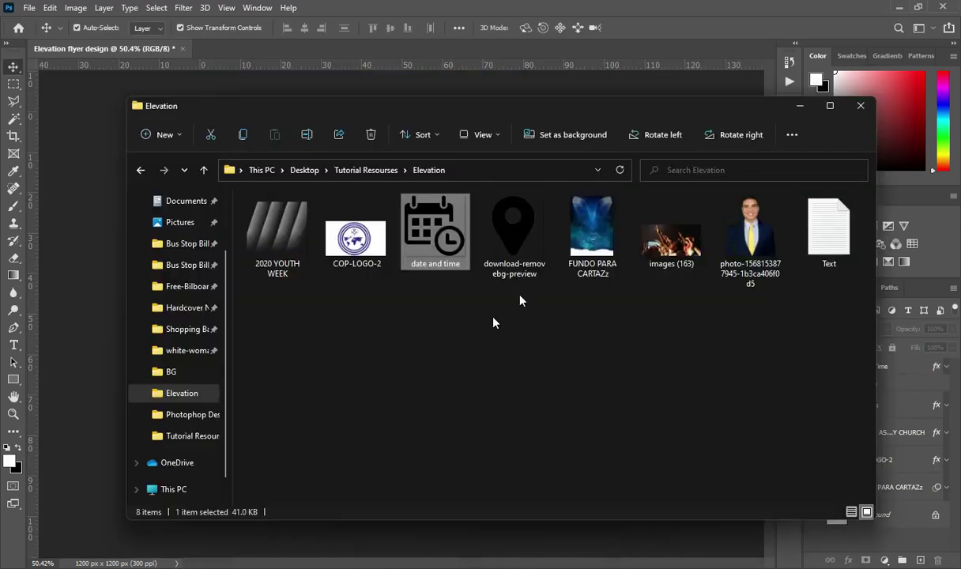
pyautogui.click(754, 245)
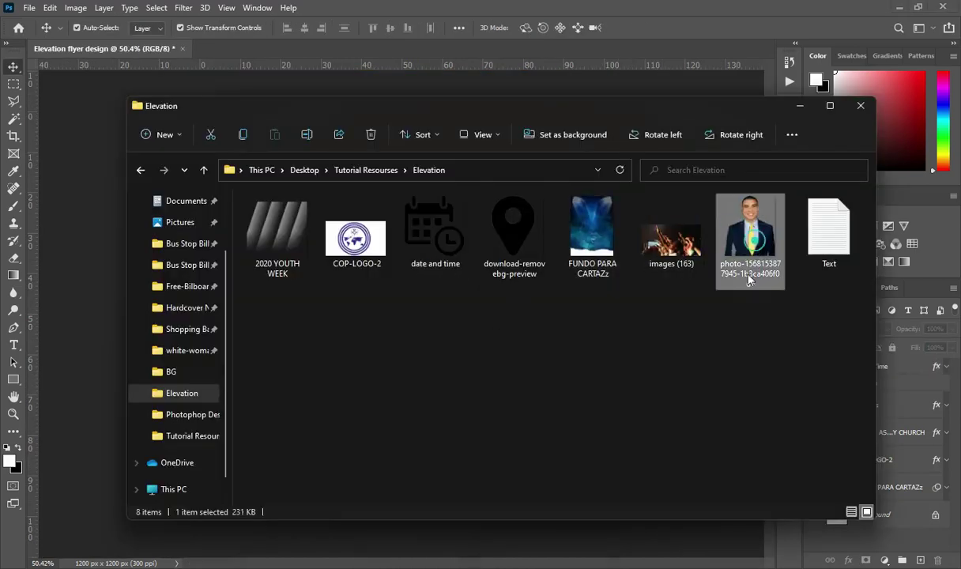
pyautogui.click(73, 339)
pyautogui.moveTo(604, 362); pyautogui.dragTo(605, 362)
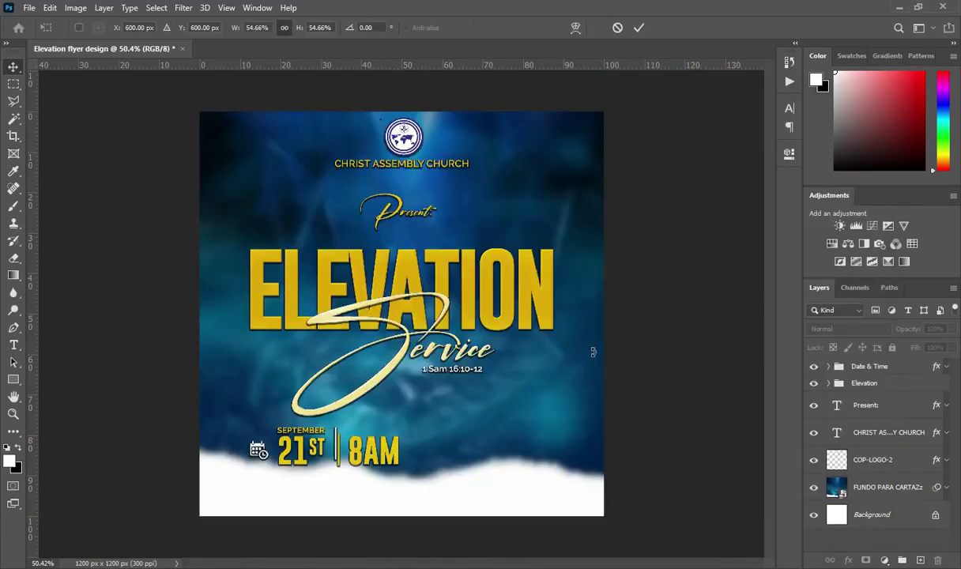
# - Scale the speaker photo to about 24% and place it in the bottom-right corner
pyautogui.moveTo(404, 109); pyautogui.dragTo(403, 322)
pyautogui.moveTo(414, 437); pyautogui.dragTo(537, 432)
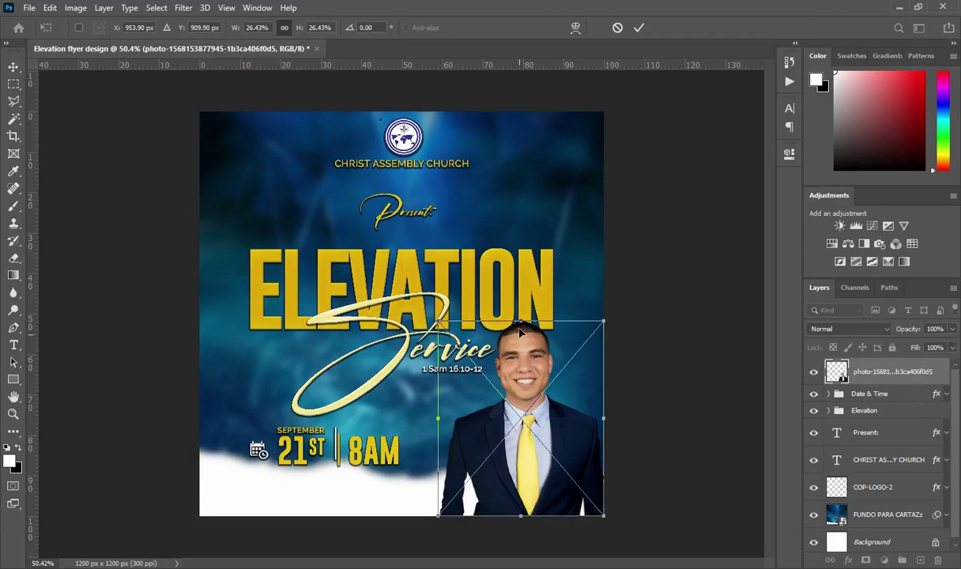
pyautogui.moveTo(523, 328); pyautogui.dragTo(522, 338)
pyautogui.click(638, 28)
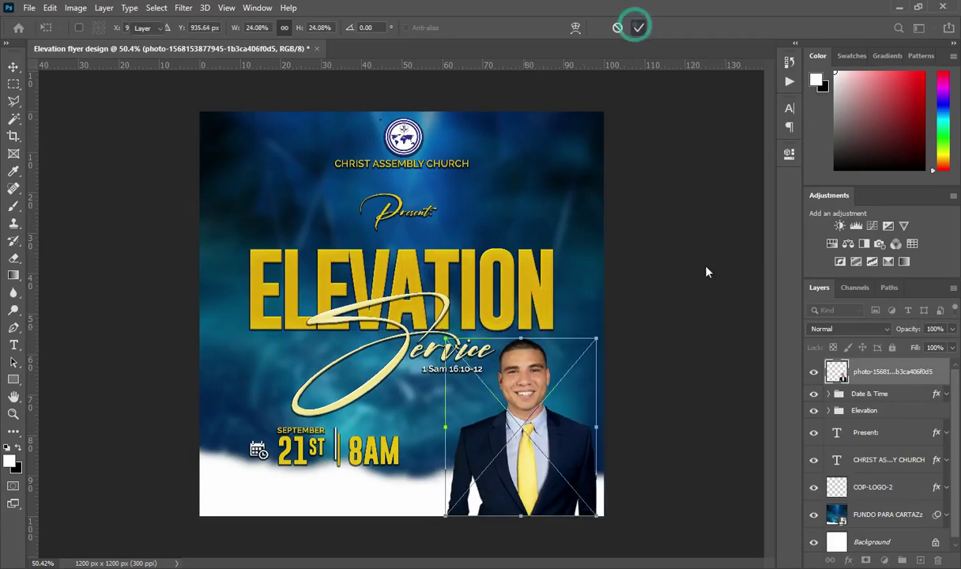
pyautogui.press('Right')
pyautogui.press('Right')
pyautogui.press('Right')
pyautogui.press('Right')
pyautogui.press('Right')
pyautogui.press('Right')
pyautogui.press('Right')
pyautogui.press('Right')
pyautogui.press('Right')
pyautogui.press('Right')
pyautogui.press('Right')
pyautogui.press('Right')
pyautogui.click(697, 339)
pyautogui.scroll(-1, 545, 442)
pyautogui.scroll(3, 539, 433)
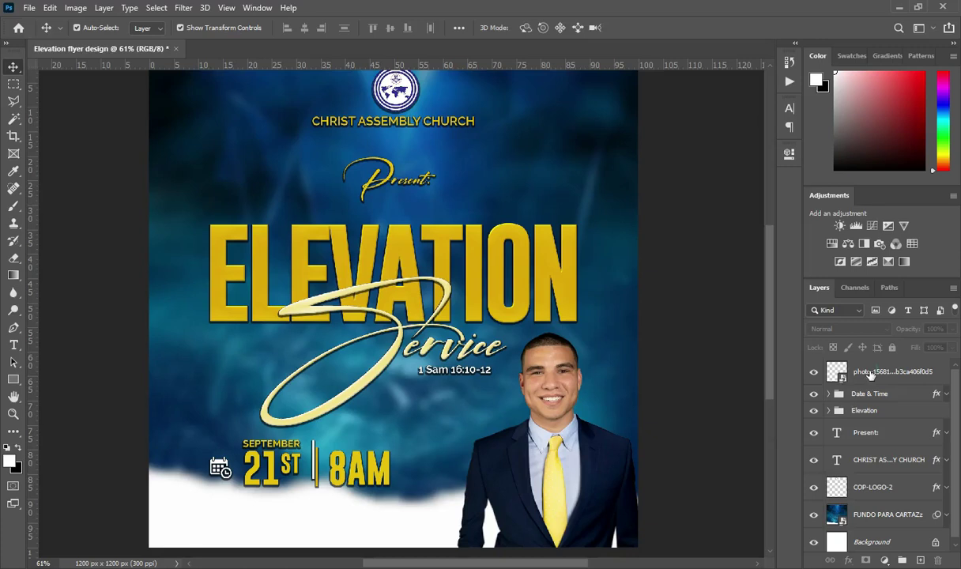
# - Add a new text layer near the bottom reading 'Speaker', pasted from the notes
pyautogui.click(870, 375)
pyautogui.press('t')
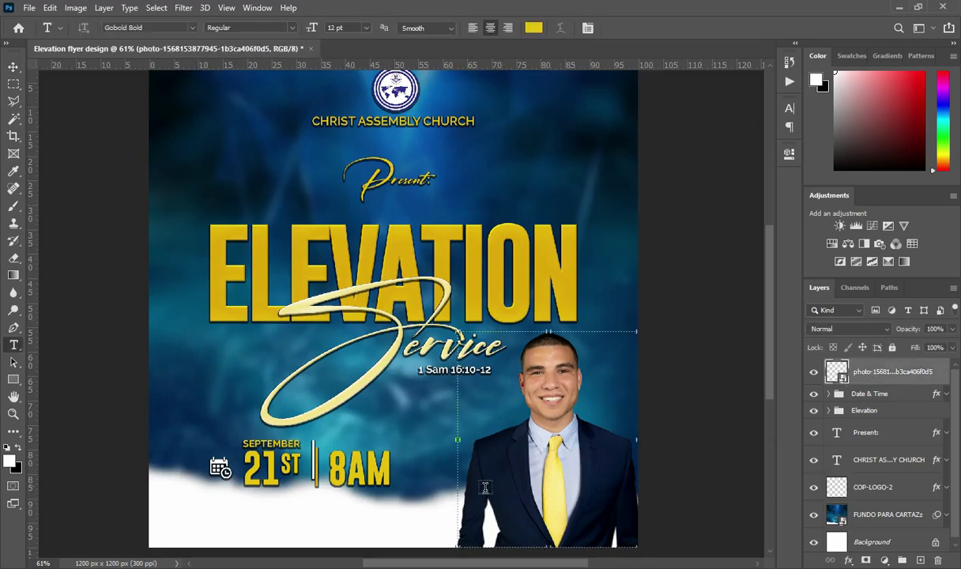
pyautogui.click(393, 525)
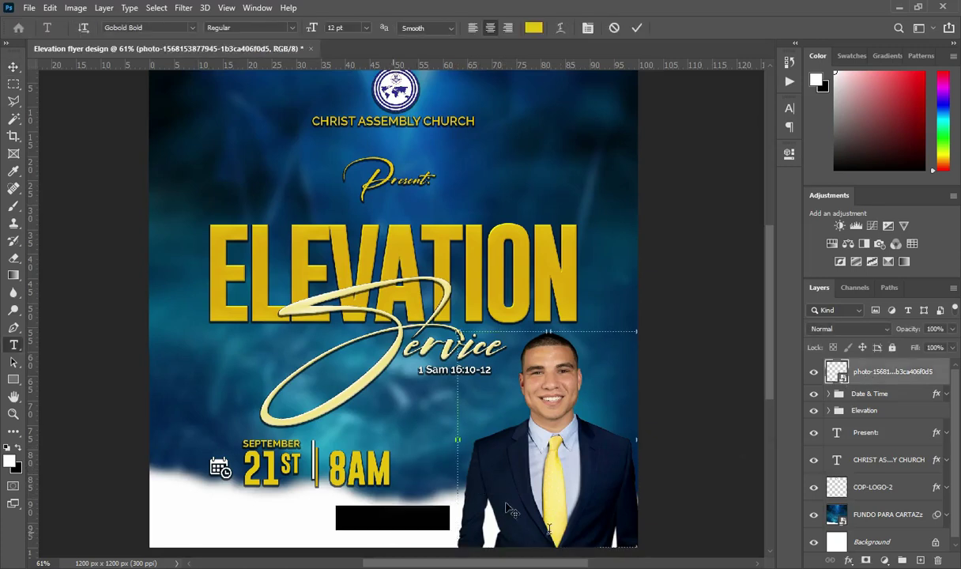
pyautogui.hotkey('alt', 'Tab')
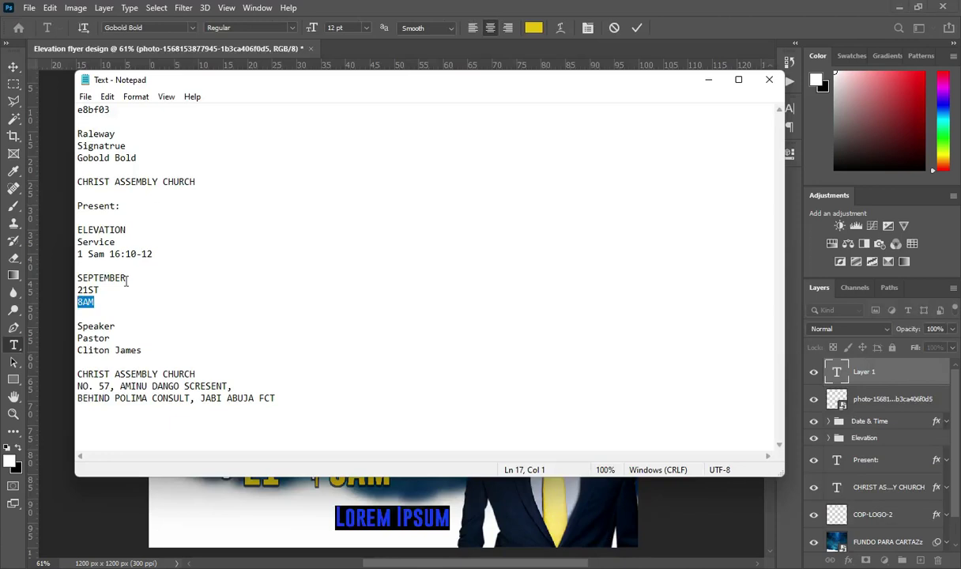
pyautogui.click(111, 316)
pyautogui.doubleClick(112, 325)
pyautogui.hotkey('ctrl', 'c')
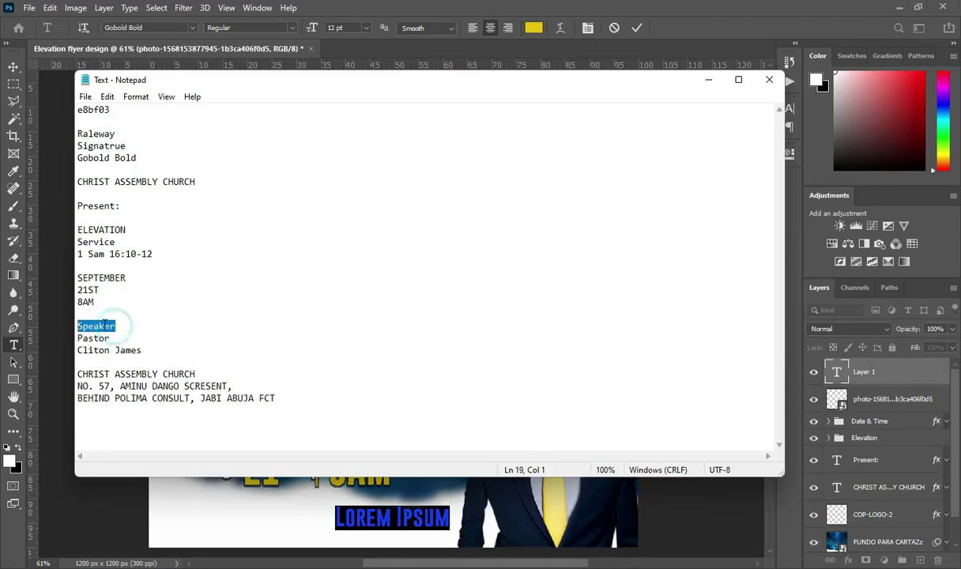
pyautogui.click(708, 79)
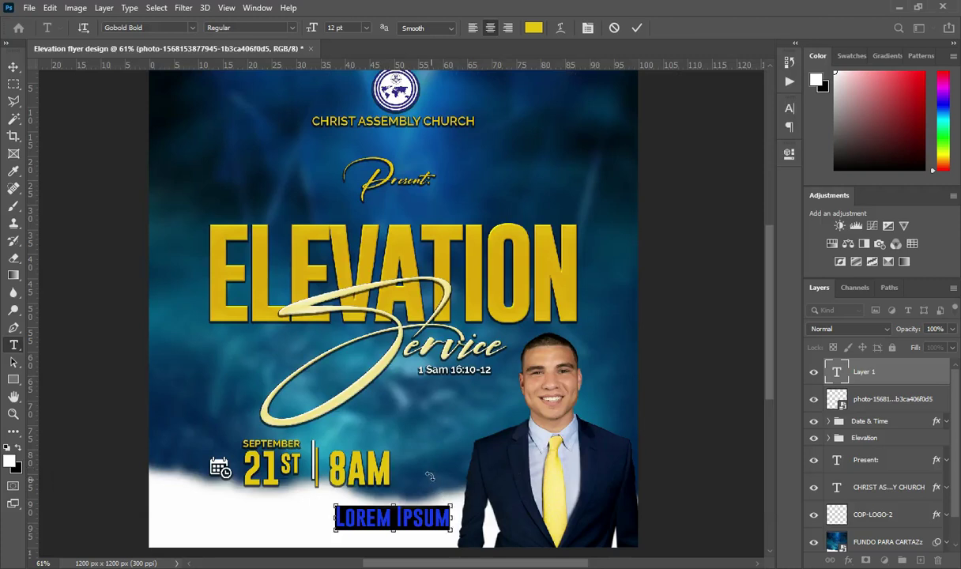
pyautogui.hotkey('ctrl', 'v')
pyautogui.click(635, 29)
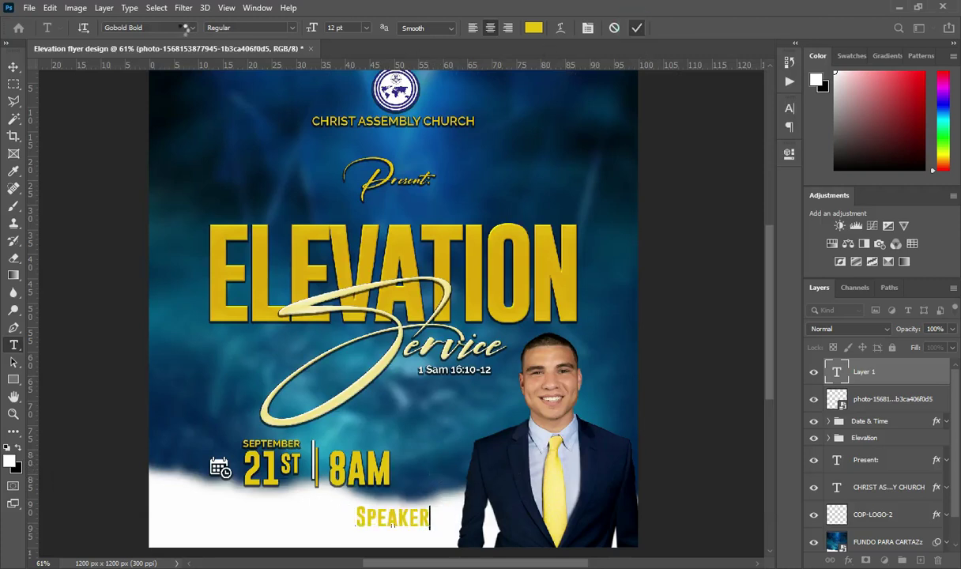
# - Set 'Speaker' in Raleway SemiBold and move it, smaller, beside the speaker photo
pyautogui.click(192, 28)
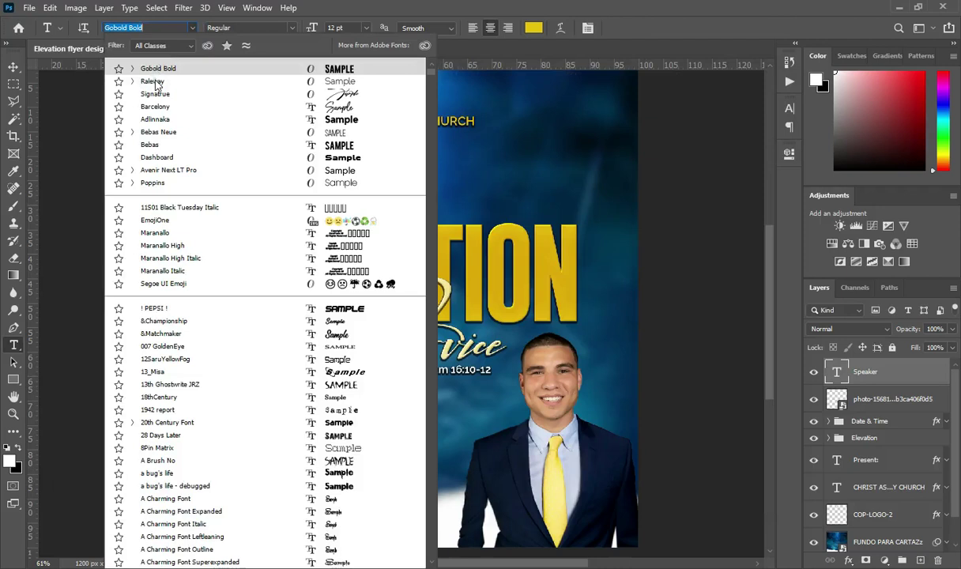
pyautogui.click(153, 82)
pyautogui.click(294, 28)
pyautogui.click(235, 124)
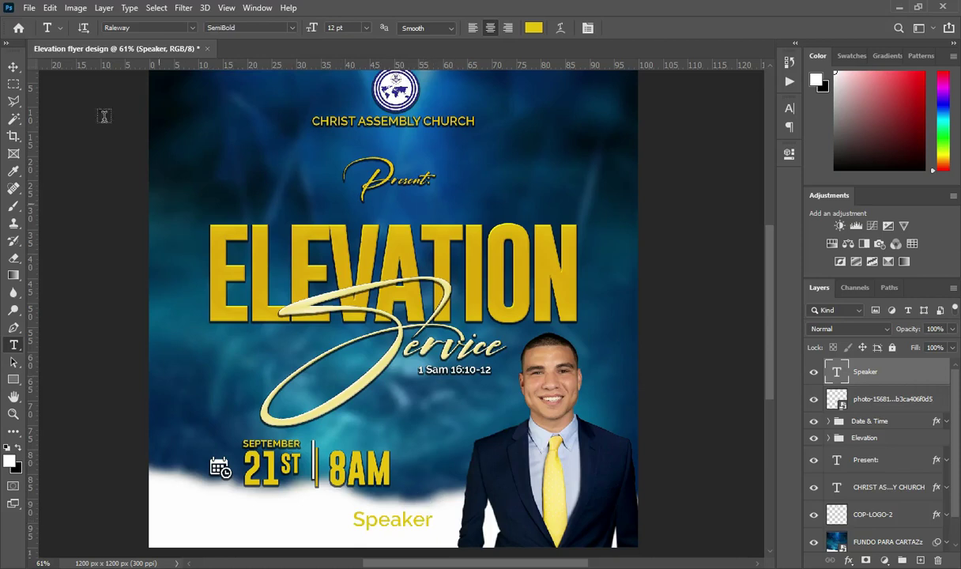
pyautogui.click(13, 68)
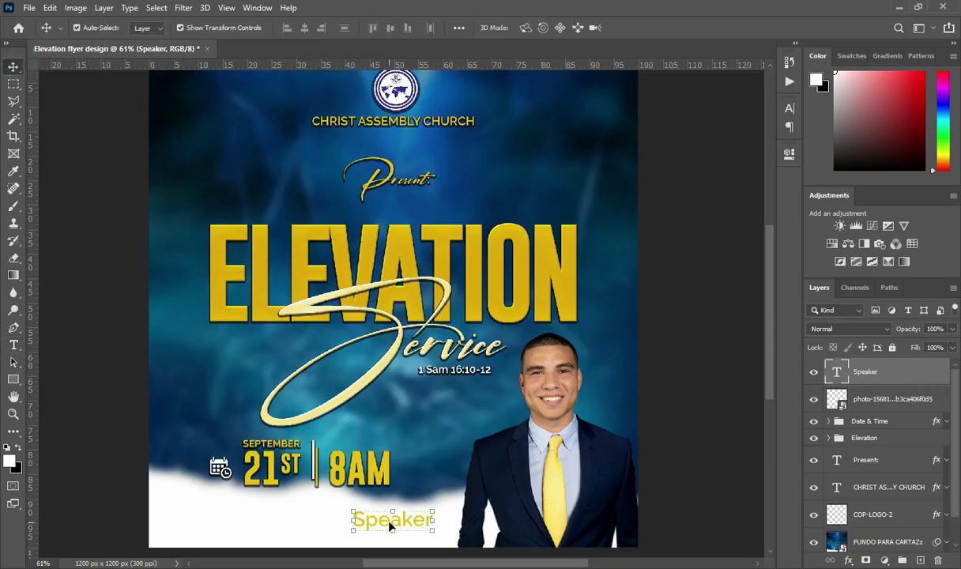
pyautogui.moveTo(383, 533); pyautogui.dragTo(458, 431)
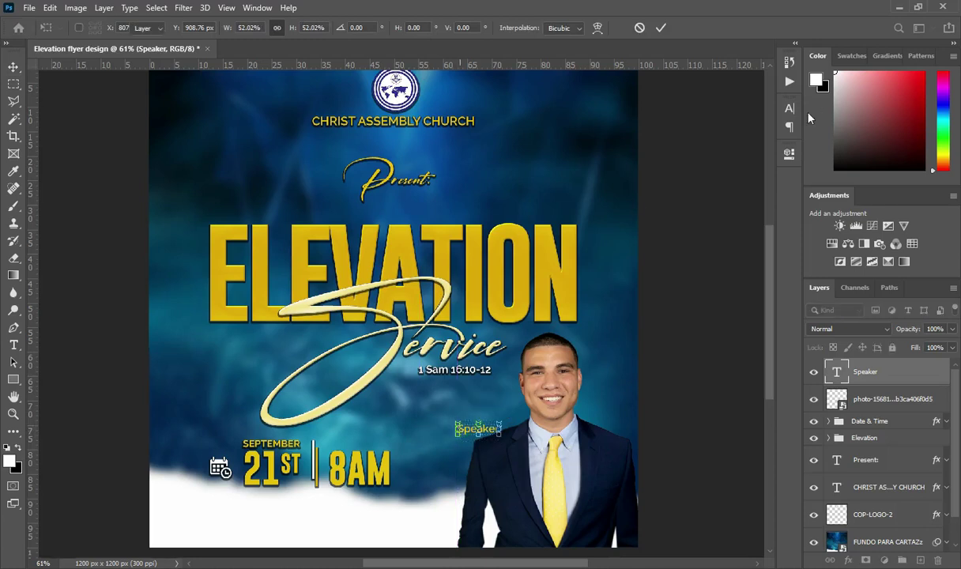
pyautogui.press('Return')
# - Color the Speaker text white and nudge it slightly up into place
pyautogui.click(788, 108)
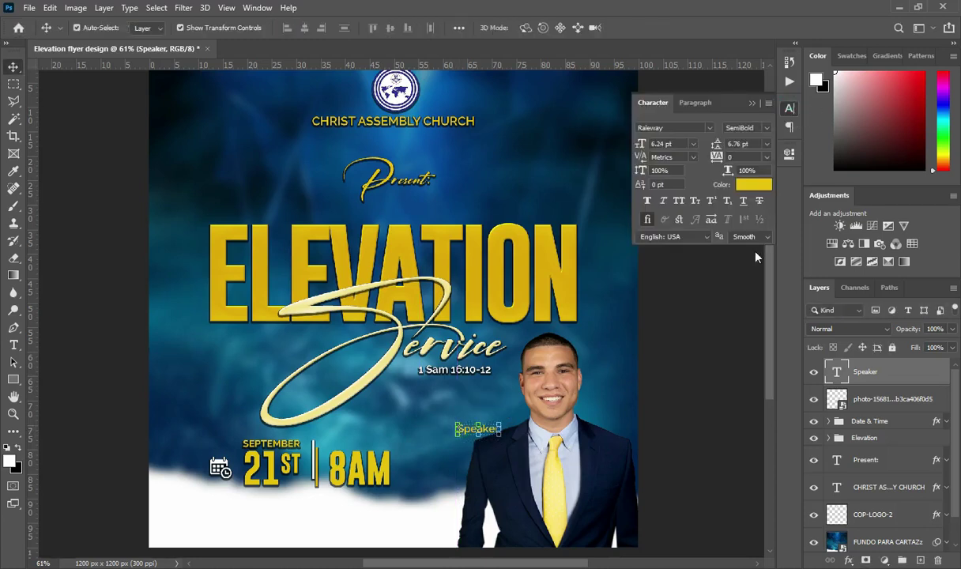
pyautogui.click(753, 185)
pyautogui.click(506, 195)
pyautogui.click(789, 188)
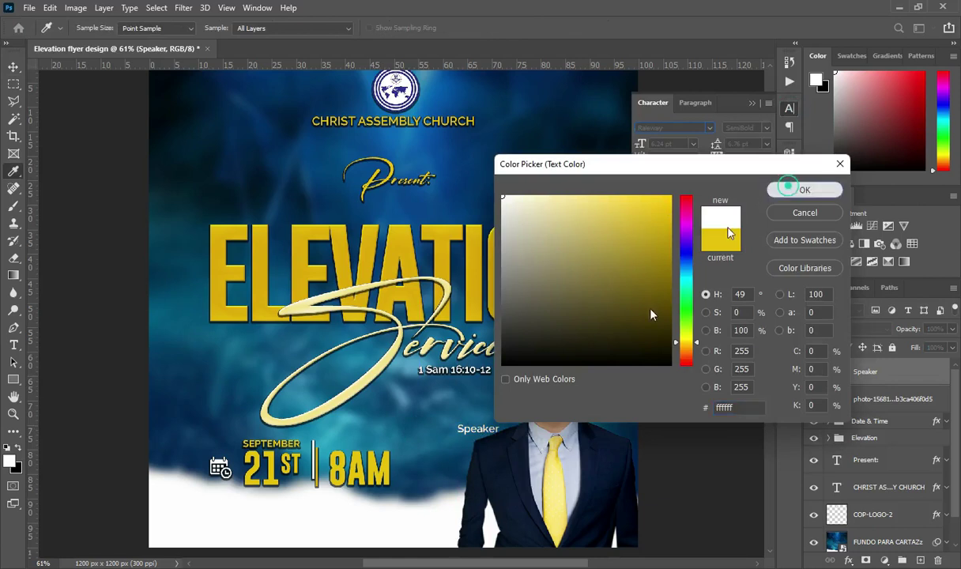
pyautogui.scroll(1, 484, 419)
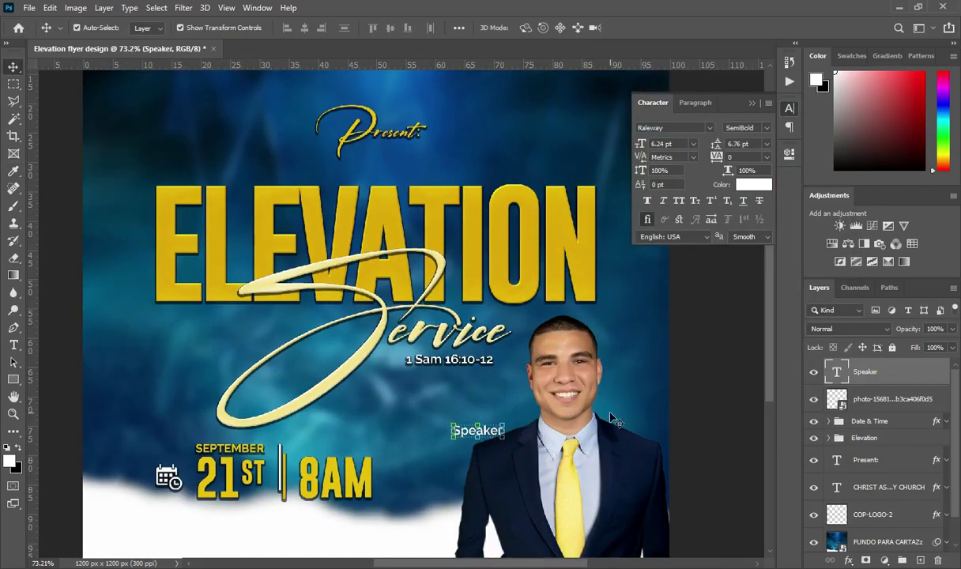
pyautogui.moveTo(483, 432)
pyautogui.mouseDown()
pyautogui.moveTo(492, 425)
pyautogui.moveTo(492, 437)
pyautogui.mouseUp()
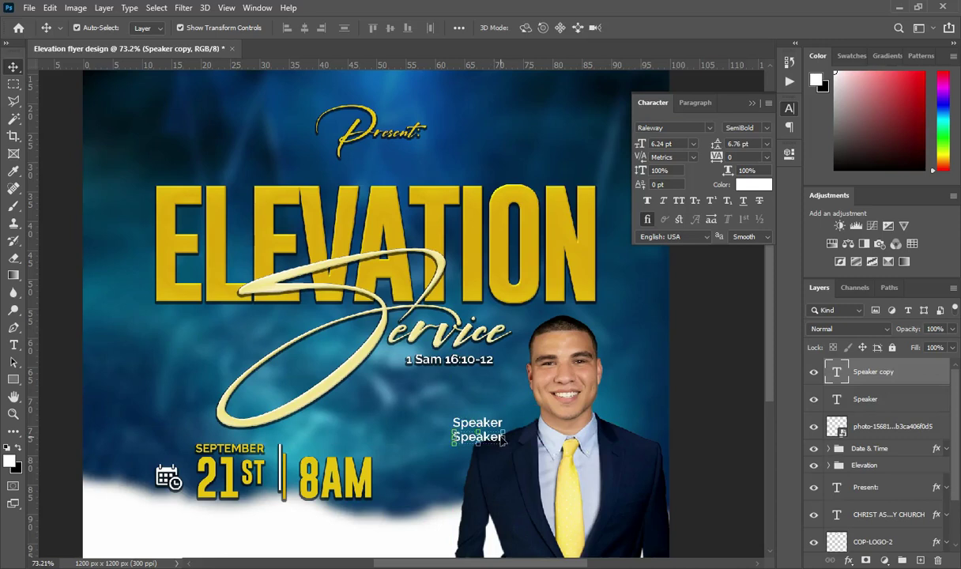
# - Replace the duplicated line's text with 'Pastor' copied from the notes
pyautogui.press('t')
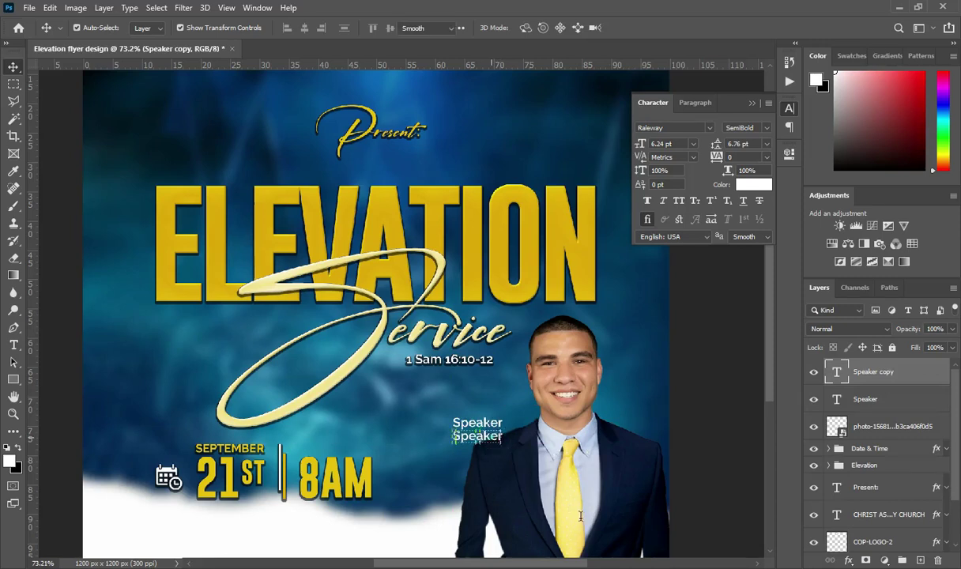
pyautogui.hotkey('alt', 'Tab')
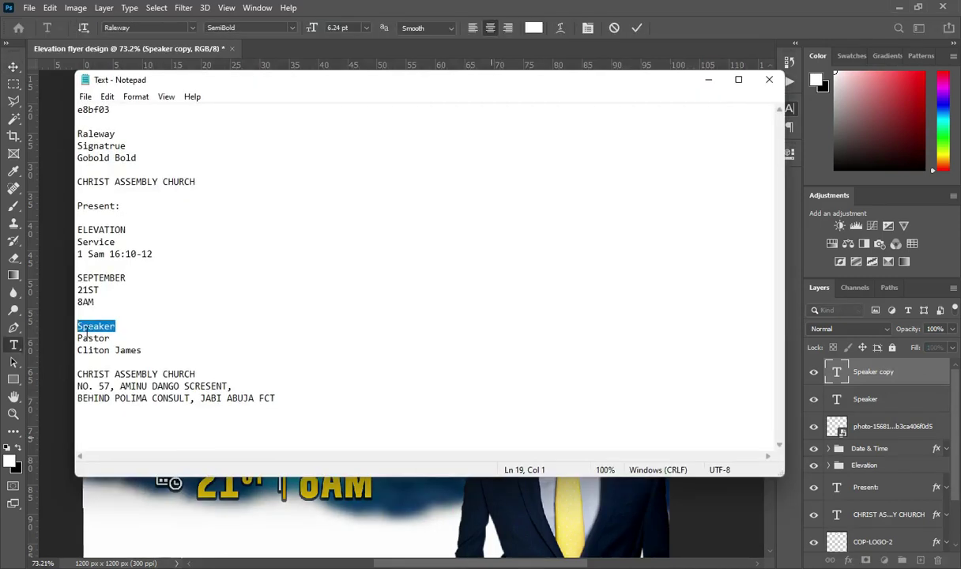
pyautogui.moveTo(113, 339); pyautogui.dragTo(78, 339)
pyautogui.hotkey('ctrl', 'c')
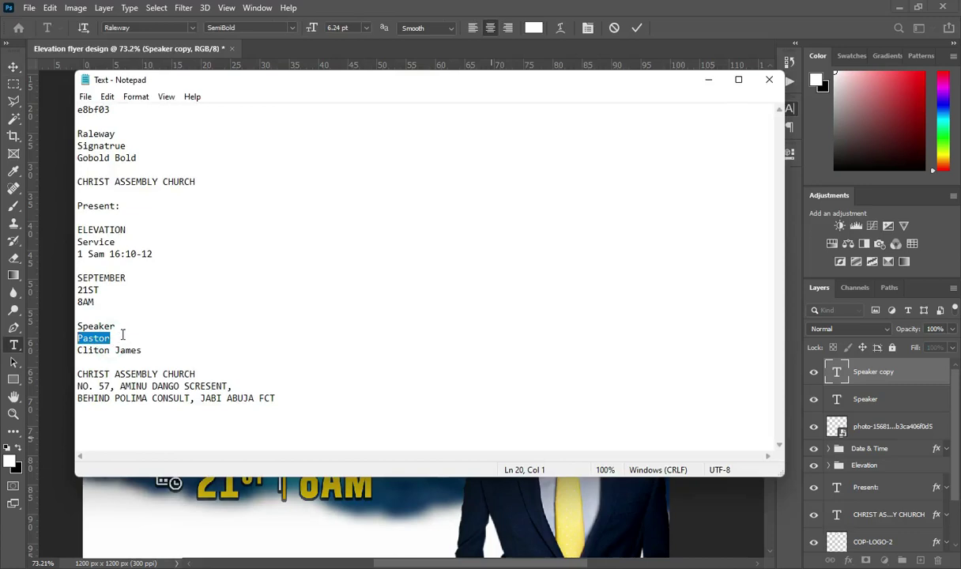
pyautogui.click(708, 80)
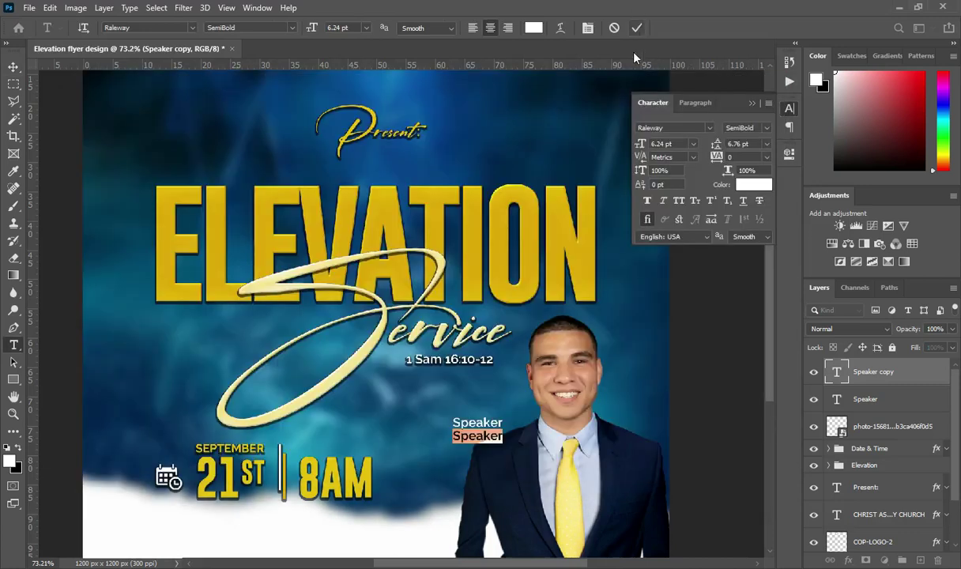
pyautogui.hotkey('ctrl', 'v')
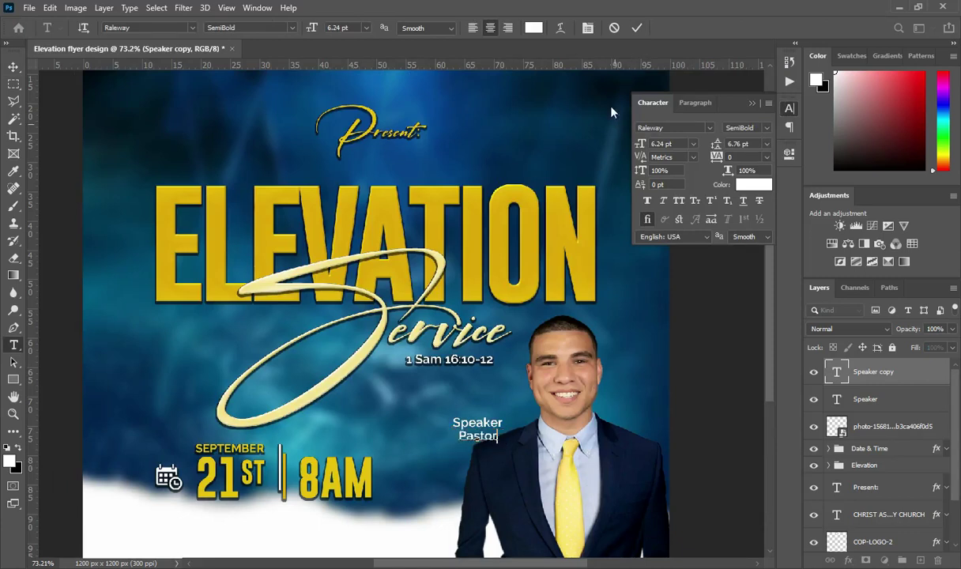
pyautogui.click(638, 30)
# - Color Pastor gold (e0ac02), sampled from the ELEVATION title letters
pyautogui.press('v')
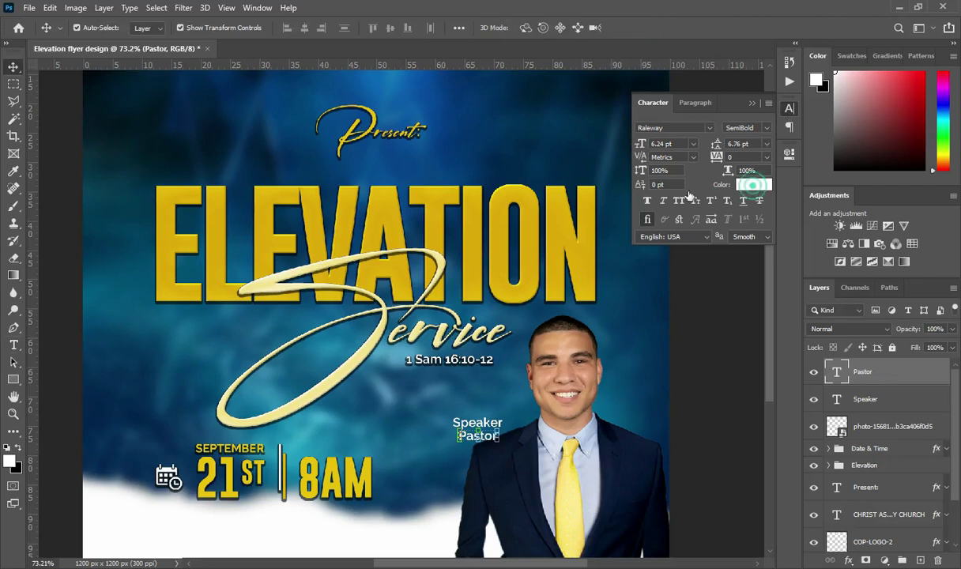
pyautogui.click(753, 185)
pyautogui.click(162, 272)
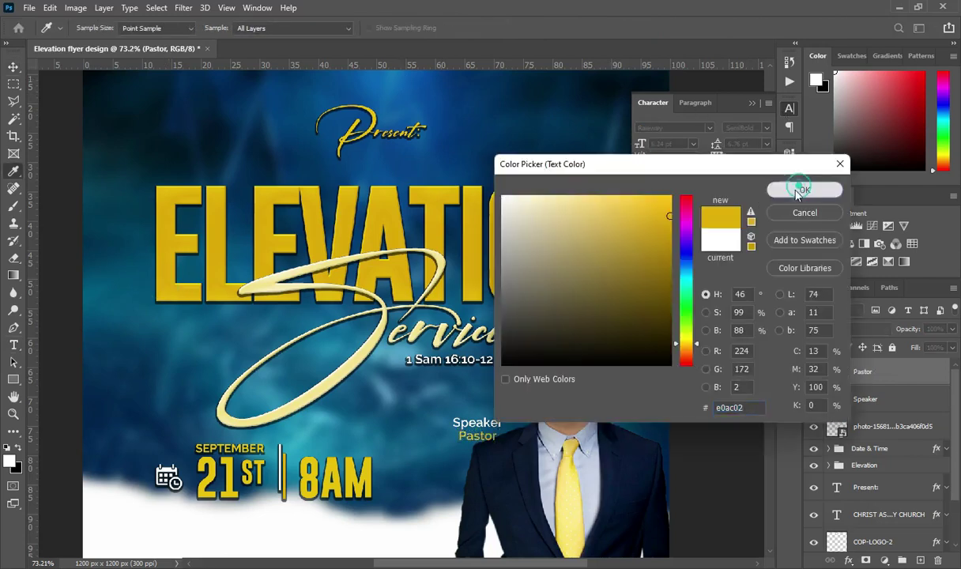
pyautogui.click(802, 190)
pyautogui.click(751, 103)
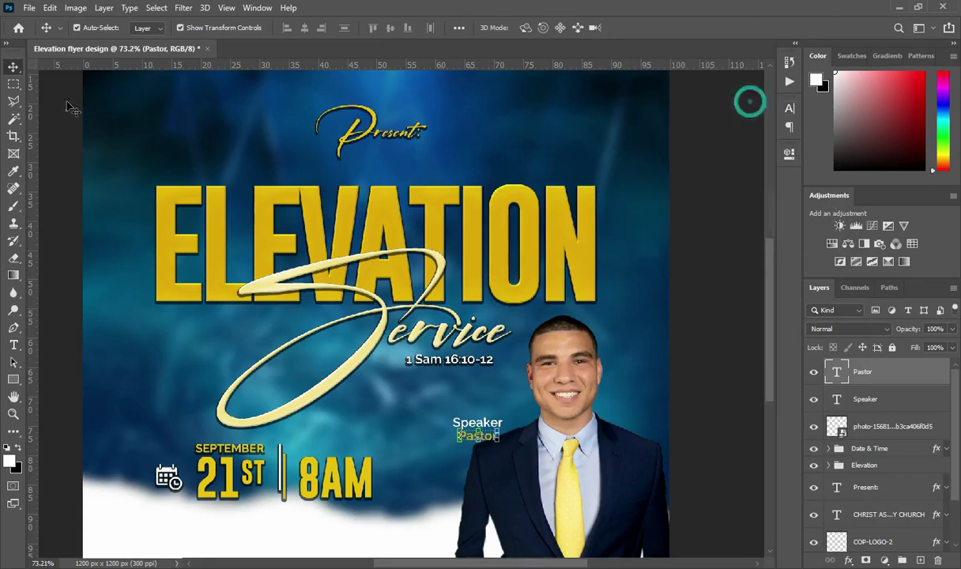
# - Copy the speaker's name from the notes and duplicate the Pastor line just below
pyautogui.click(713, 413)
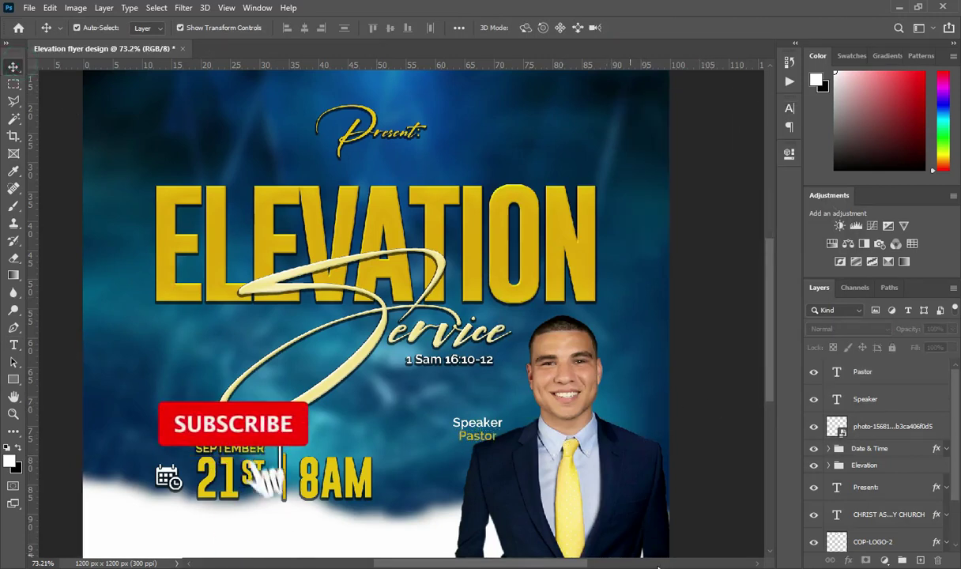
pyautogui.hotkey('alt', 'Tab')
pyautogui.moveTo(142, 350); pyautogui.dragTo(78, 351)
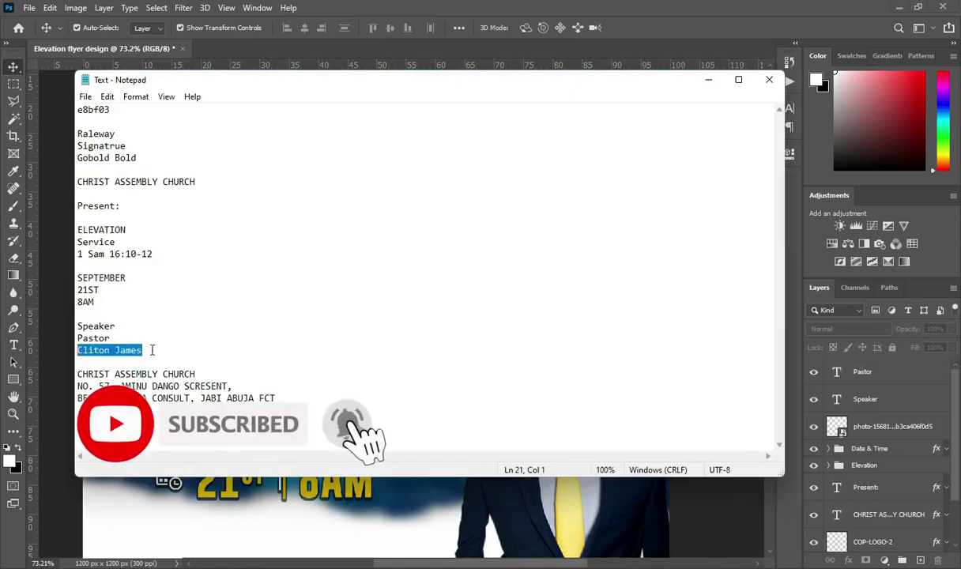
pyautogui.click(708, 79)
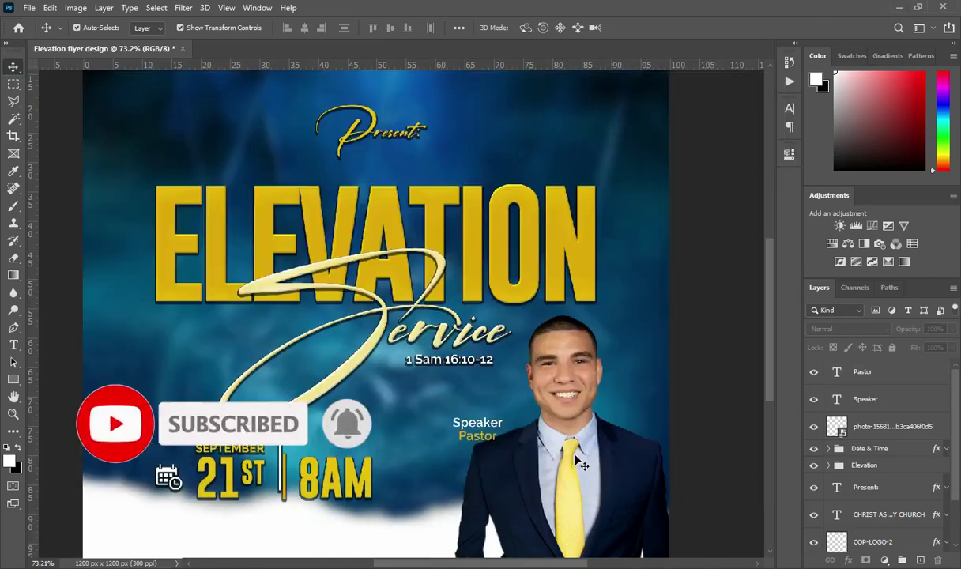
pyautogui.click(480, 439)
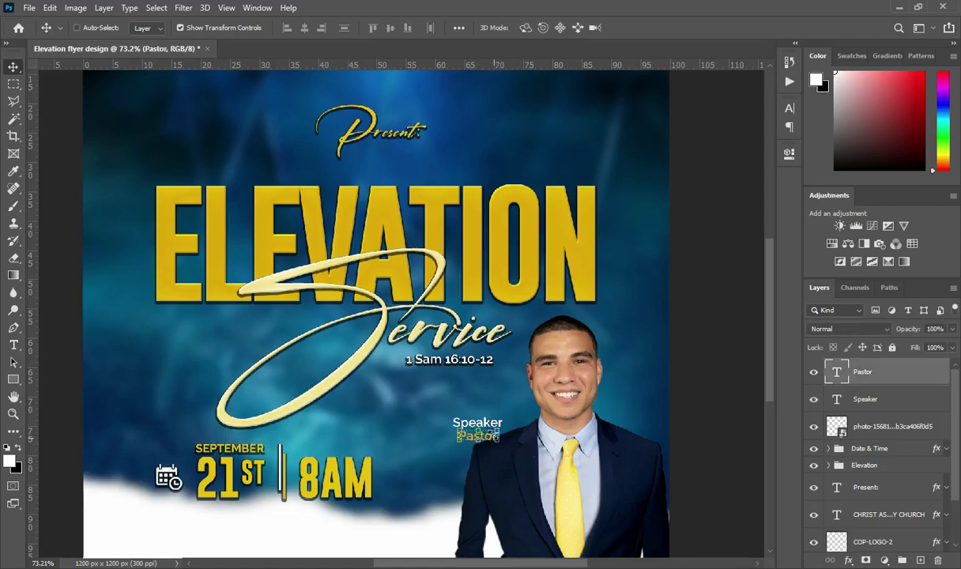
pyautogui.moveTo(495, 436); pyautogui.dragTo(487, 455)
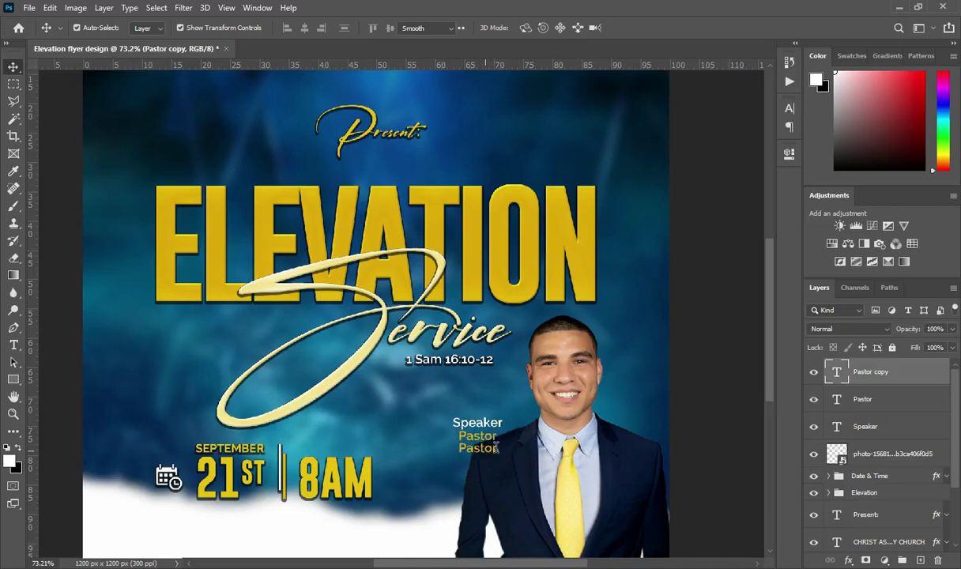
# - Change the duplicate to the speaker's full name and color it white (ffffff)
pyautogui.doubleClick(495, 448)
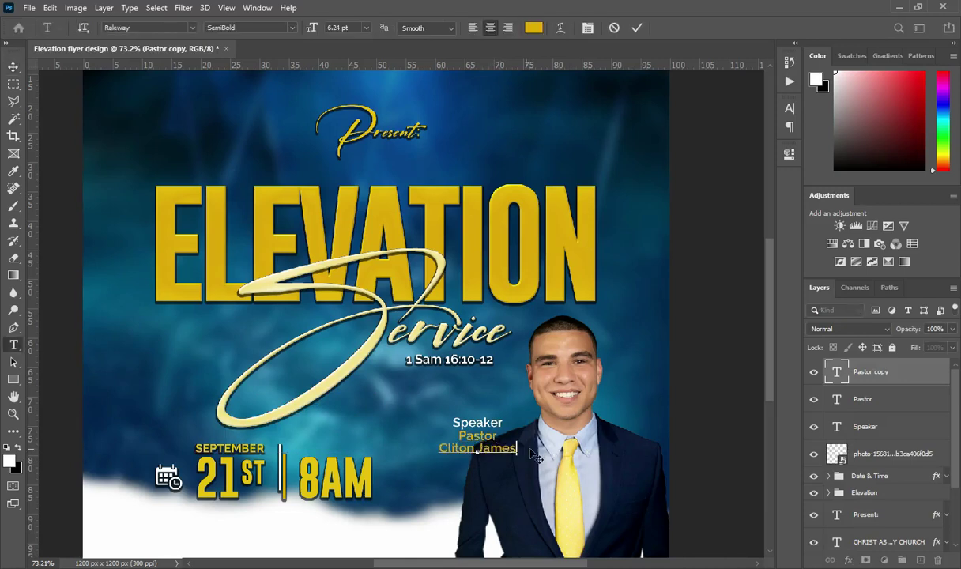
pyautogui.click(636, 29)
pyautogui.press('v')
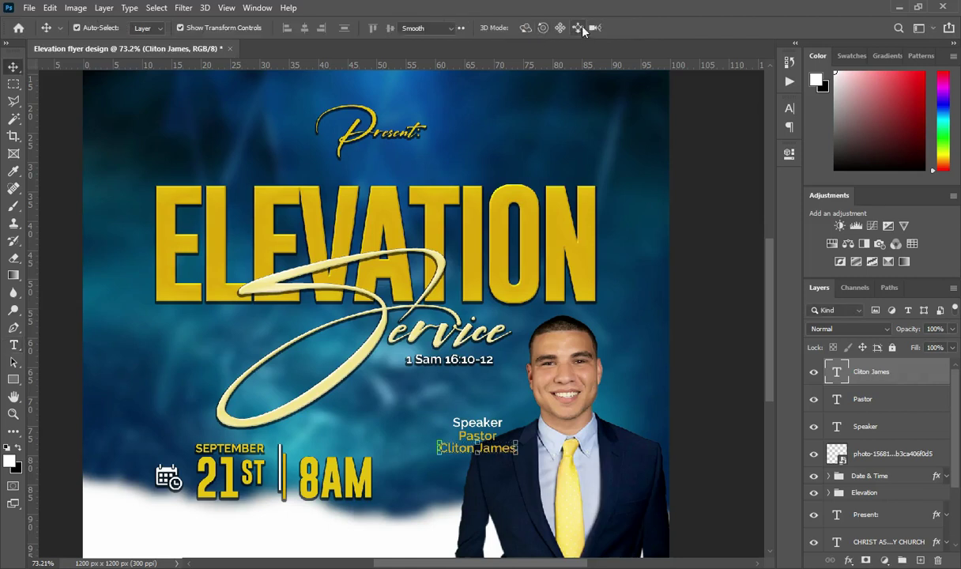
pyautogui.press('t')
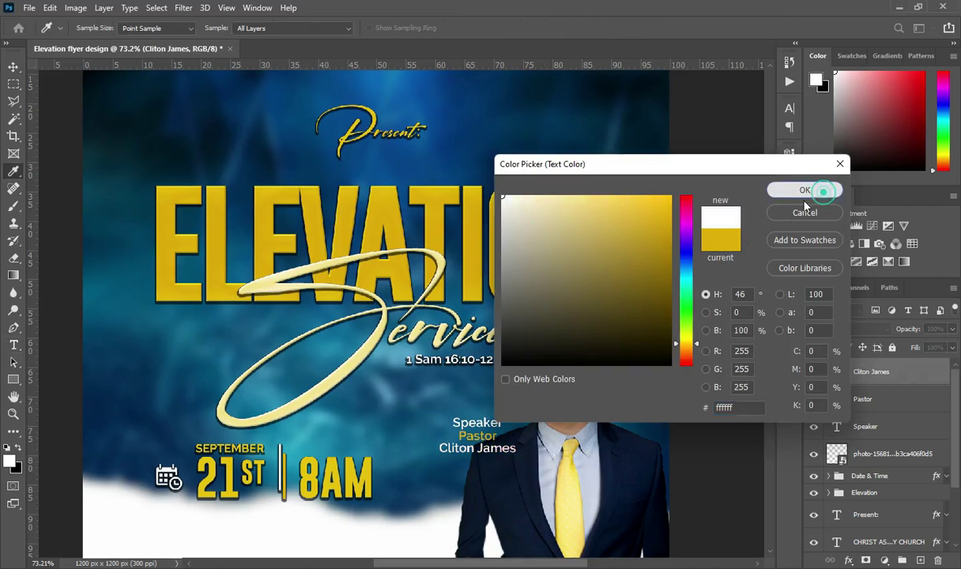
pyautogui.click(814, 189)
pyautogui.click(13, 67)
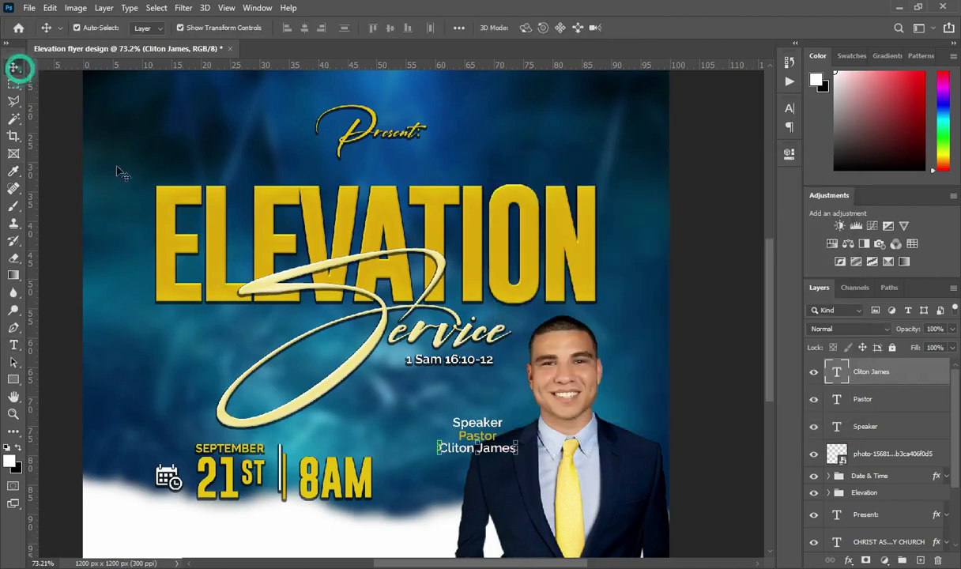
# - Move the speaker's name line up slightly, closer to the Pastor line
pyautogui.click(704, 373)
pyautogui.scroll(-4, 514, 360)
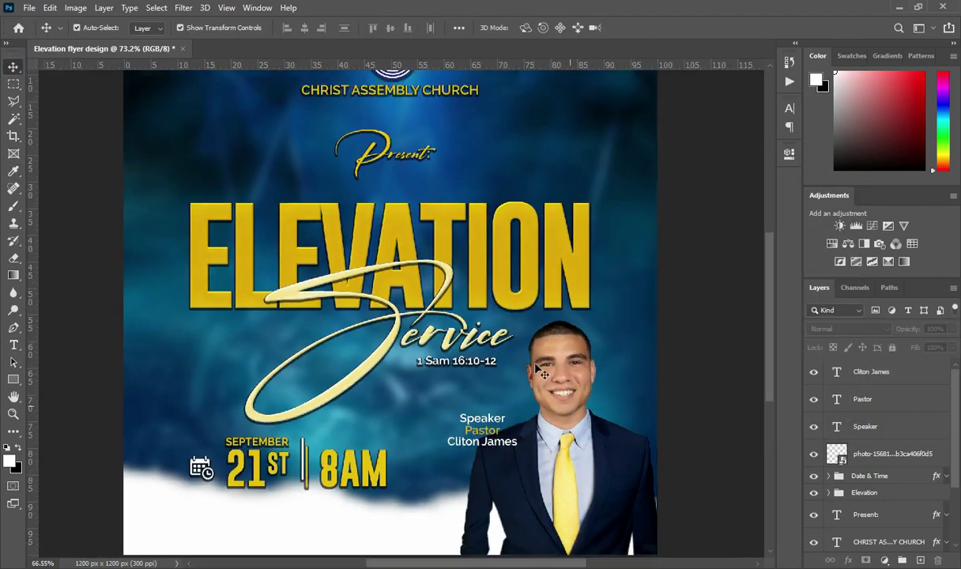
pyautogui.click(869, 427)
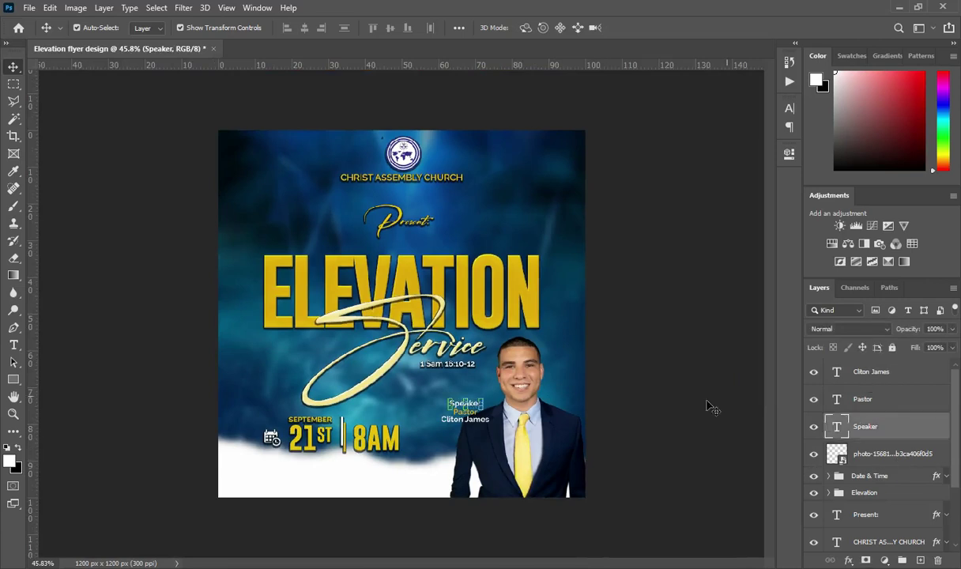
pyautogui.scroll(3, 696, 407)
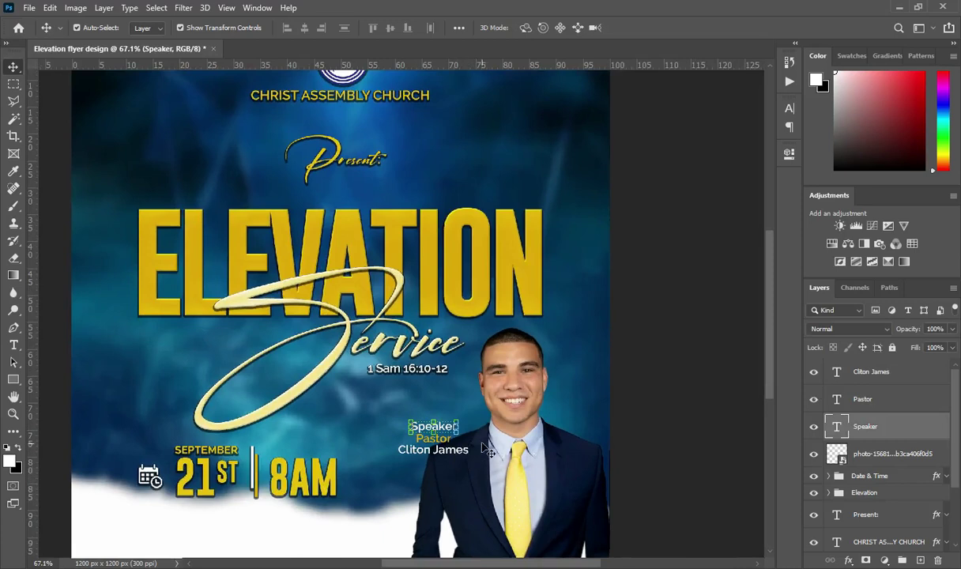
pyautogui.click(452, 460)
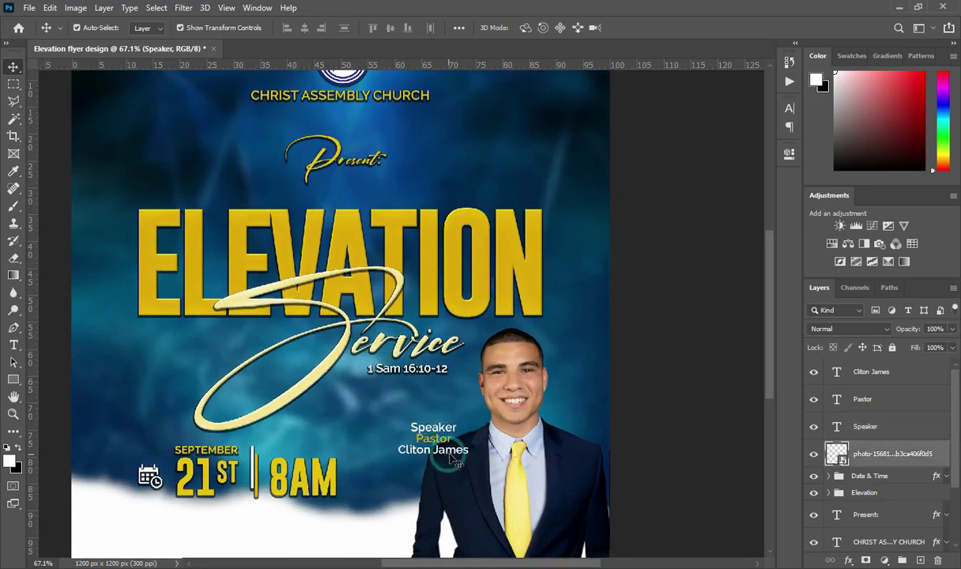
pyautogui.click(445, 453)
pyautogui.moveTo(444, 456)
pyautogui.mouseDown()
pyautogui.moveTo(457, 451)
pyautogui.moveTo(451, 446)
pyautogui.mouseUp()
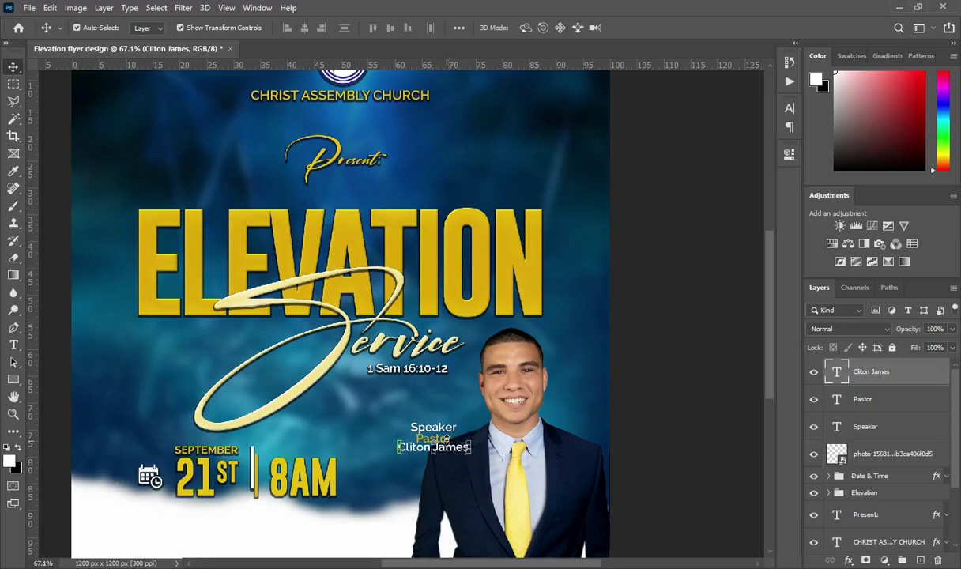
pyautogui.click(656, 372)
# - Nudge Speaker up, then shift all three caption lines down together beside the portrait
pyautogui.click(452, 434)
pyautogui.press('Up')
pyautogui.press('Up')
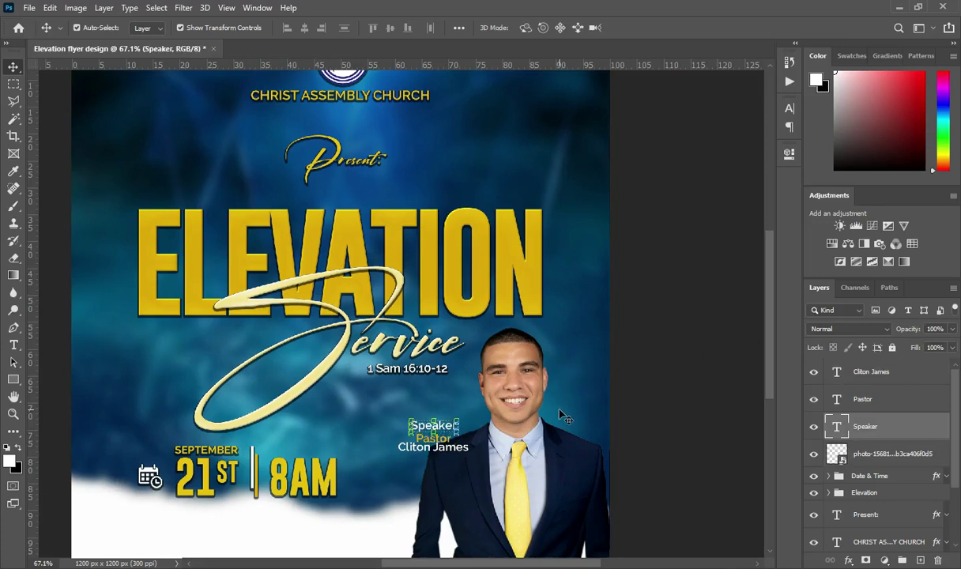
pyautogui.click(673, 389)
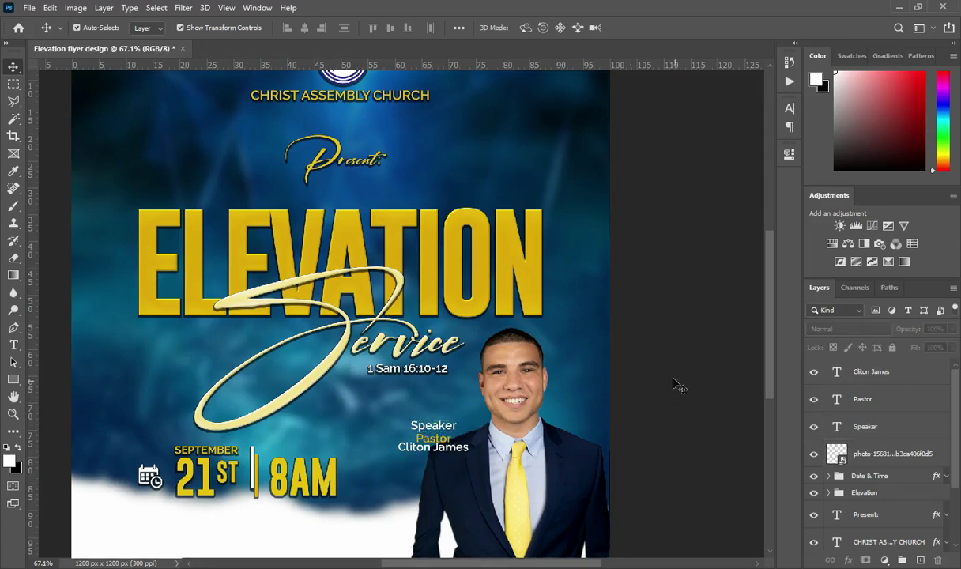
pyautogui.click(870, 372)
pyautogui.click(868, 425)
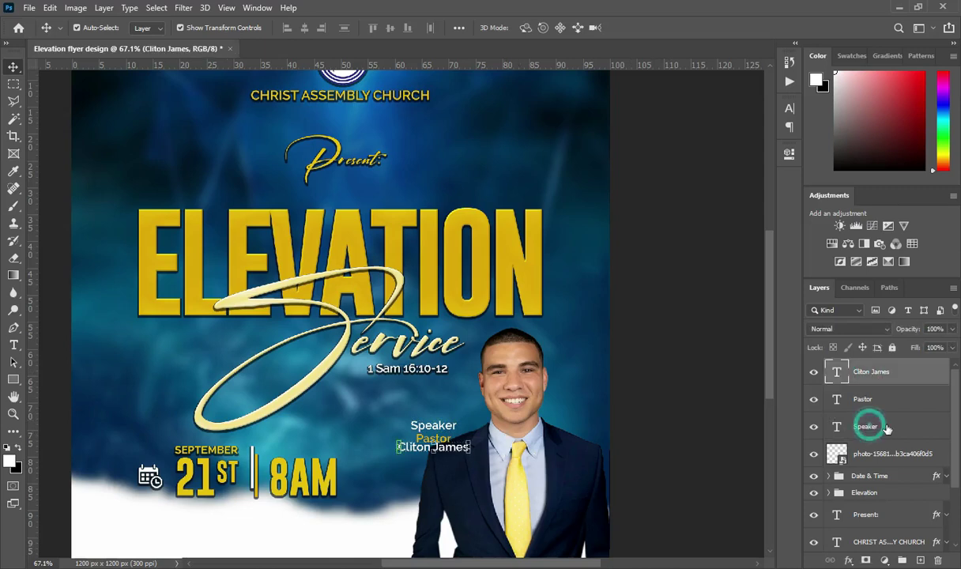
pyautogui.press('Down')
pyautogui.press('Down')
pyautogui.press('Down')
pyautogui.press('Down')
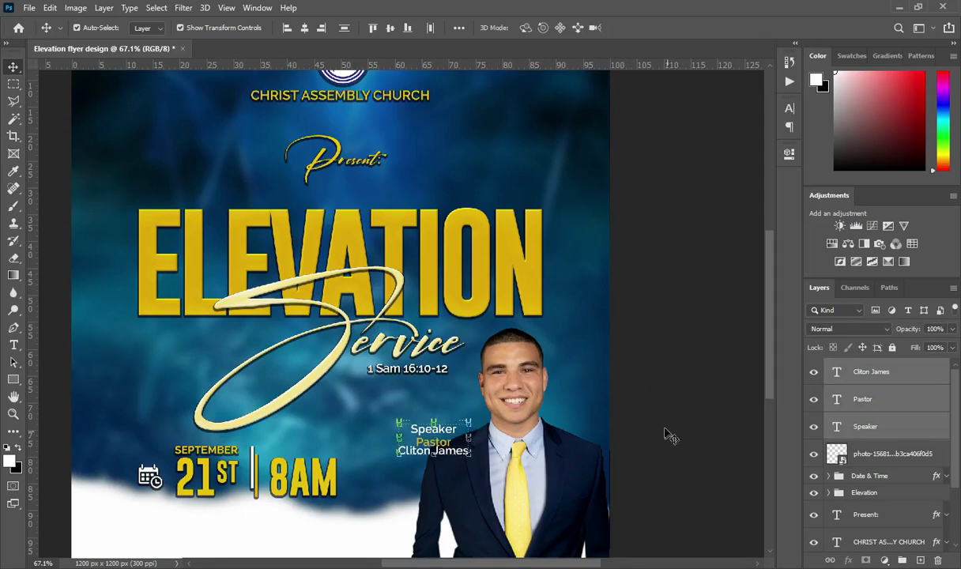
pyautogui.click(631, 396)
pyautogui.scroll(-1, 581, 286)
pyautogui.scroll(-3, 581, 286)
pyautogui.scroll(2, 580, 322)
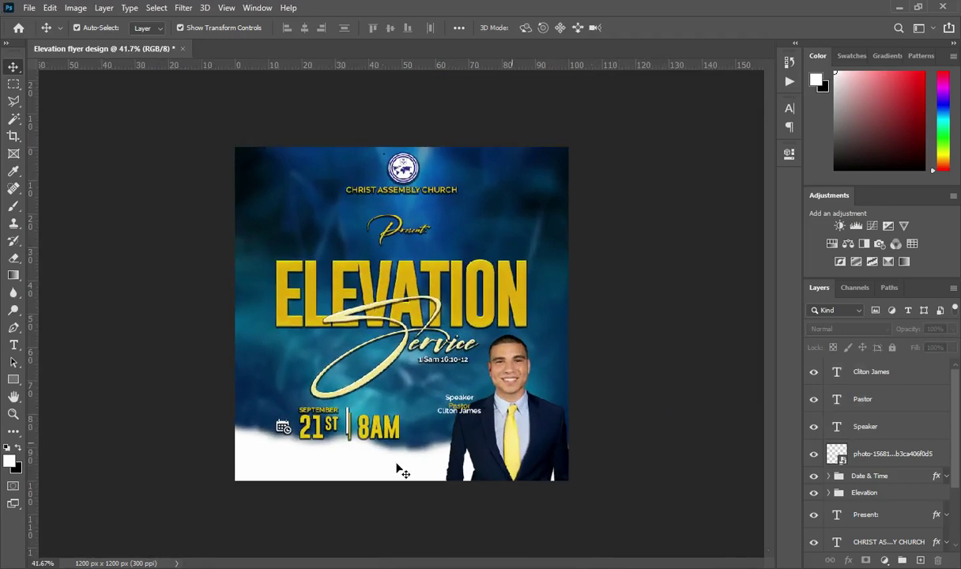
pyautogui.scroll(1, 375, 472)
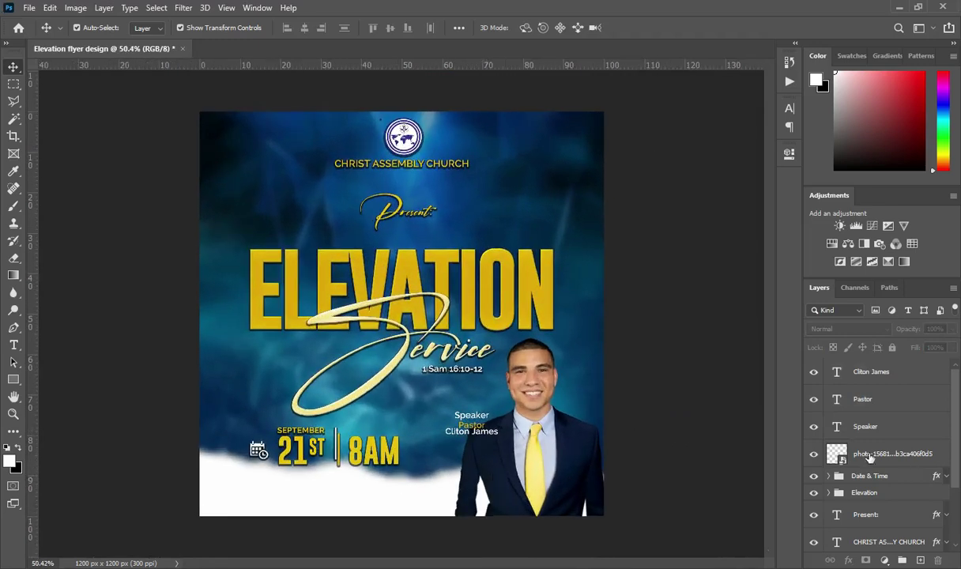
# - Group the speaker photo with its Speaker, Pastor and name layers into a group named 'Pastor'
pyautogui.click(874, 456)
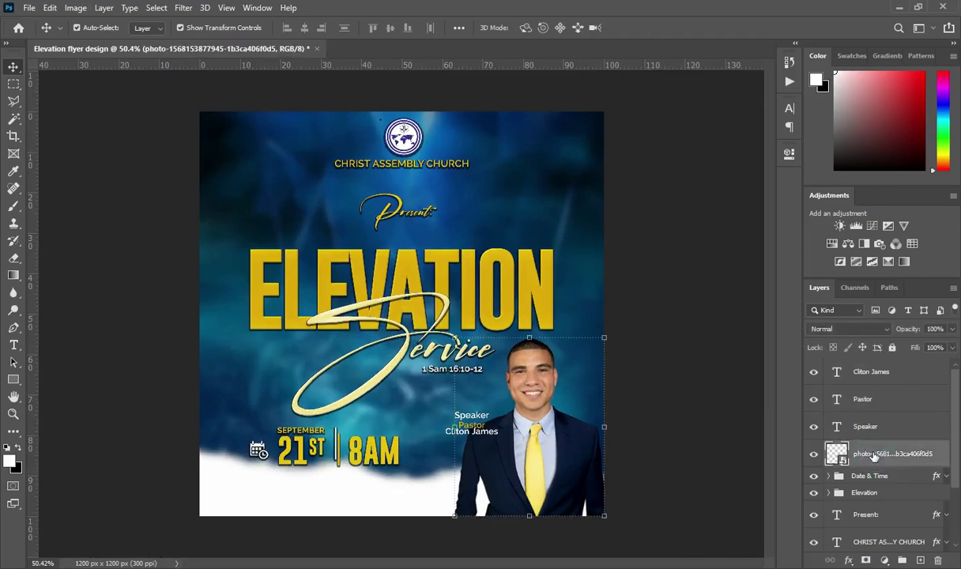
pyautogui.keyDown('shift'); pyautogui.click(874, 373); pyautogui.keyUp('shift')
pyautogui.hotkey('ctrl', 'g')
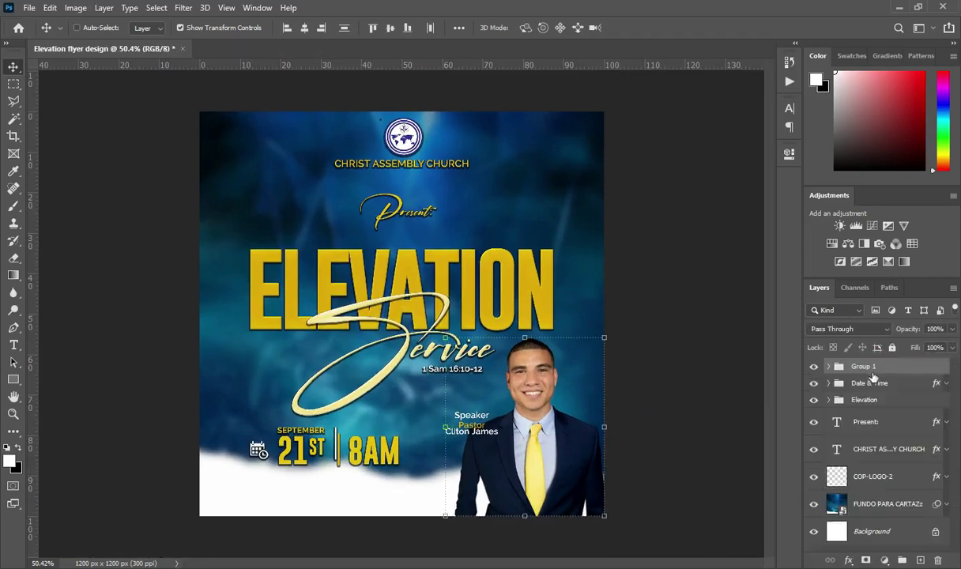
pyautogui.doubleClick(864, 368)
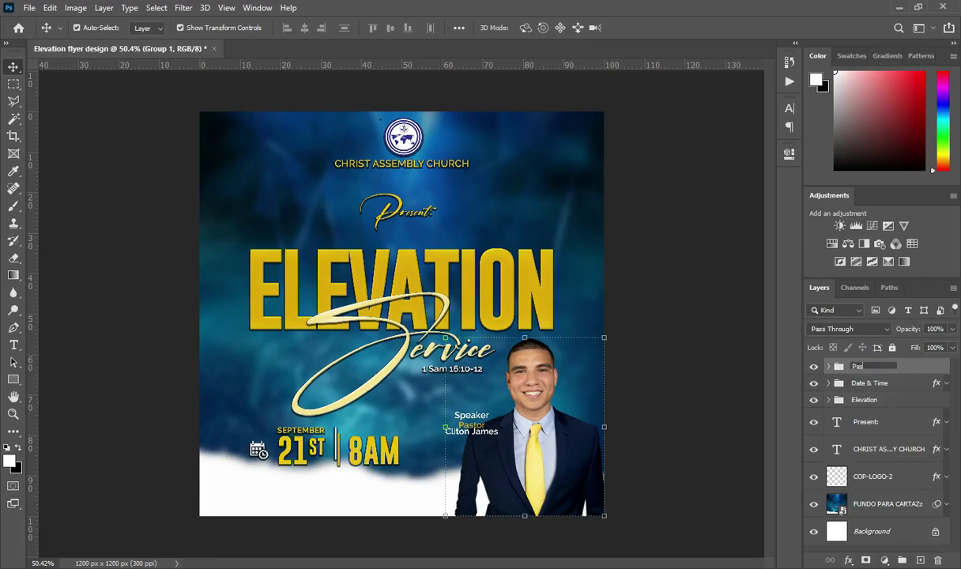
pyautogui.press('Return')
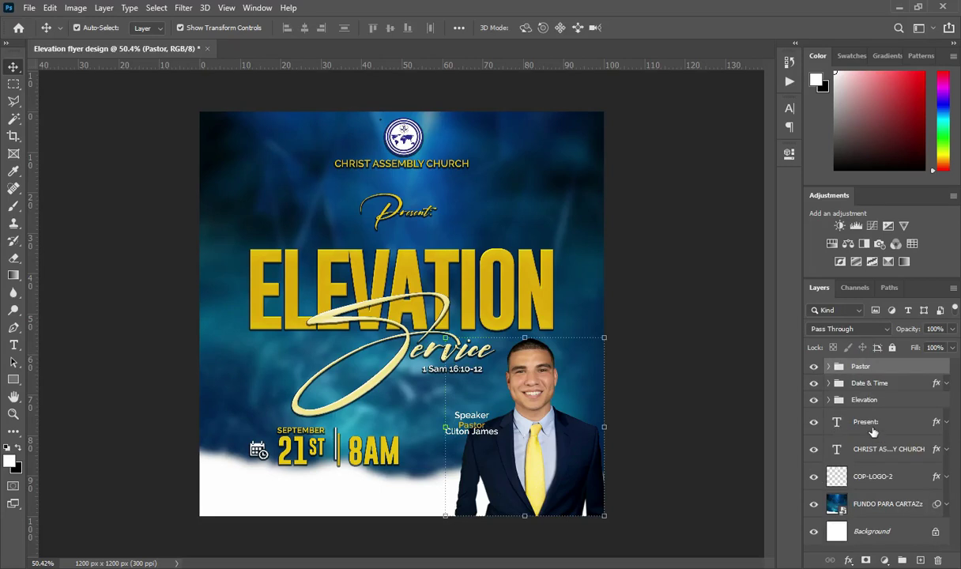
pyautogui.click(714, 377)
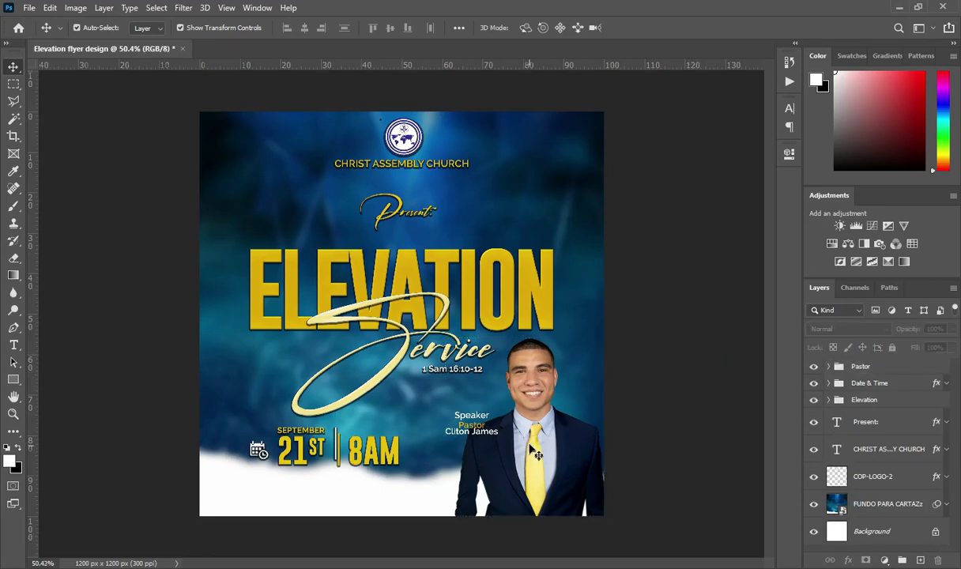
pyautogui.scroll(-1, 423, 463)
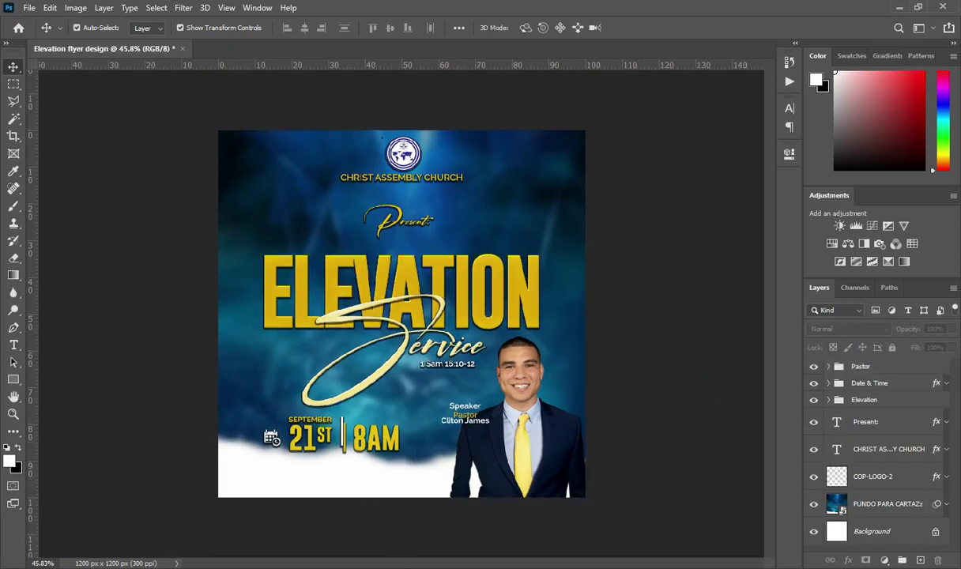
pyautogui.hotkey('alt', 'Tab')
# - Place the download-removebg-preview map pin and shrink it below the date at lower left
pyautogui.click(522, 241)
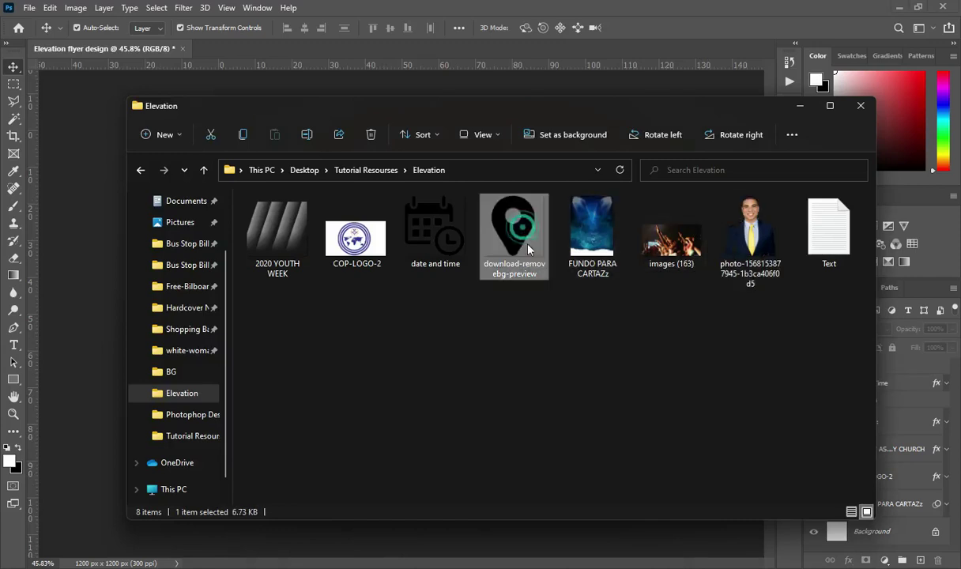
pyautogui.hotkey('alt', 'Tab')
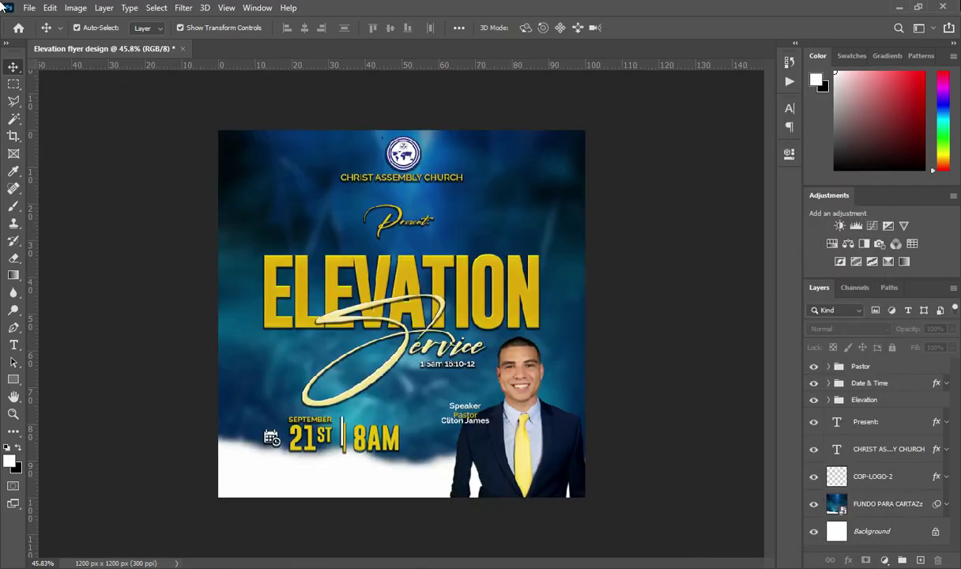
pyautogui.moveTo(550, 10); pyautogui.dragTo(372, 388)
pyautogui.scroll(2, 371, 388)
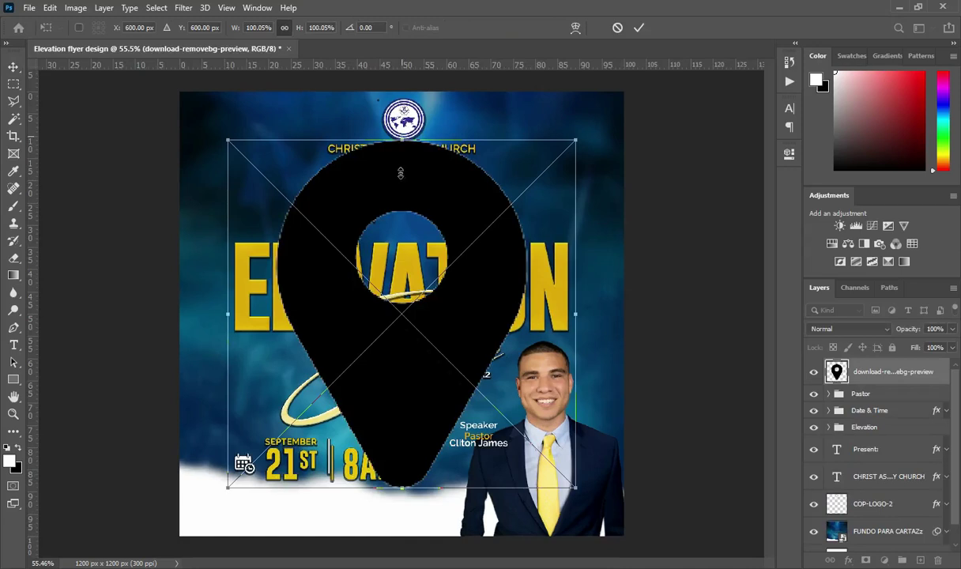
pyautogui.moveTo(573, 147); pyautogui.dragTo(249, 510)
pyautogui.scroll(5, 249, 511)
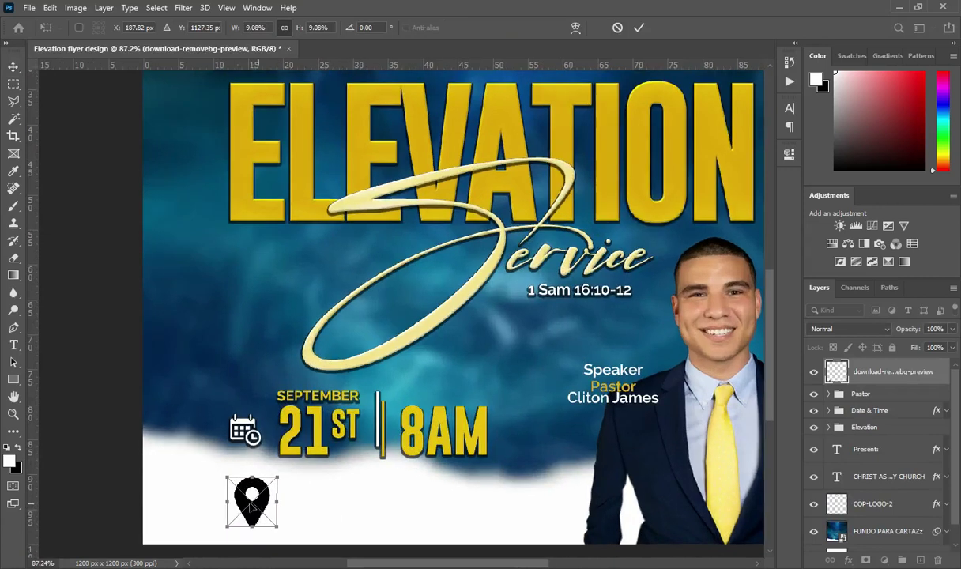
pyautogui.moveTo(278, 502); pyautogui.dragTo(230, 502)
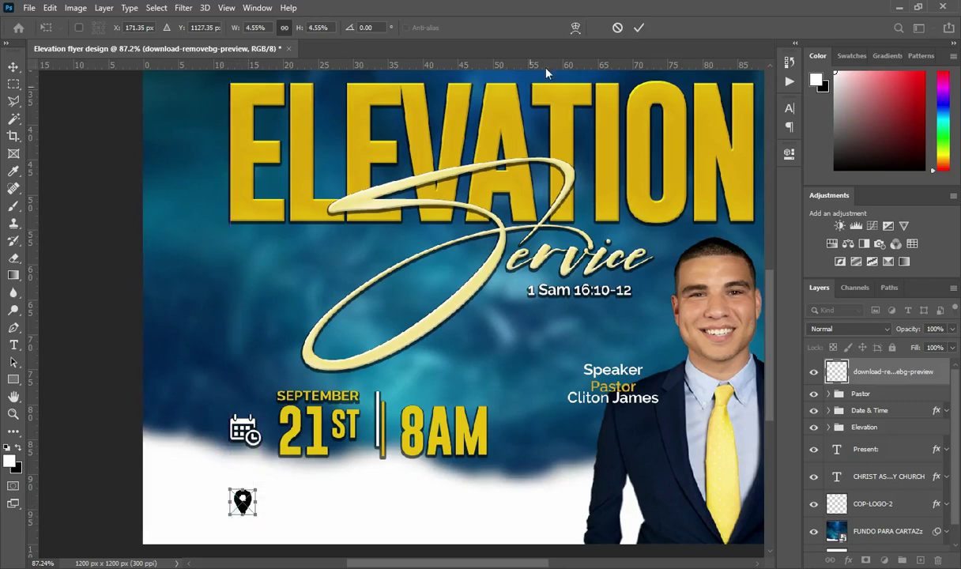
pyautogui.press('Return')
# - Finalize the map pin at about 4% scale and nudge it up slightly
pyautogui.scroll(-3, 206, 359)
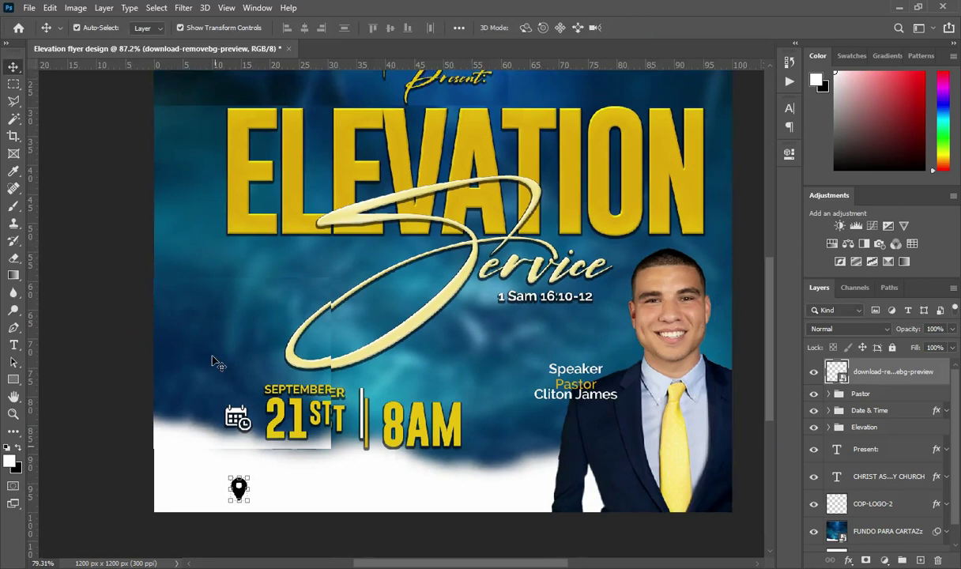
pyautogui.scroll(-1, 240, 402)
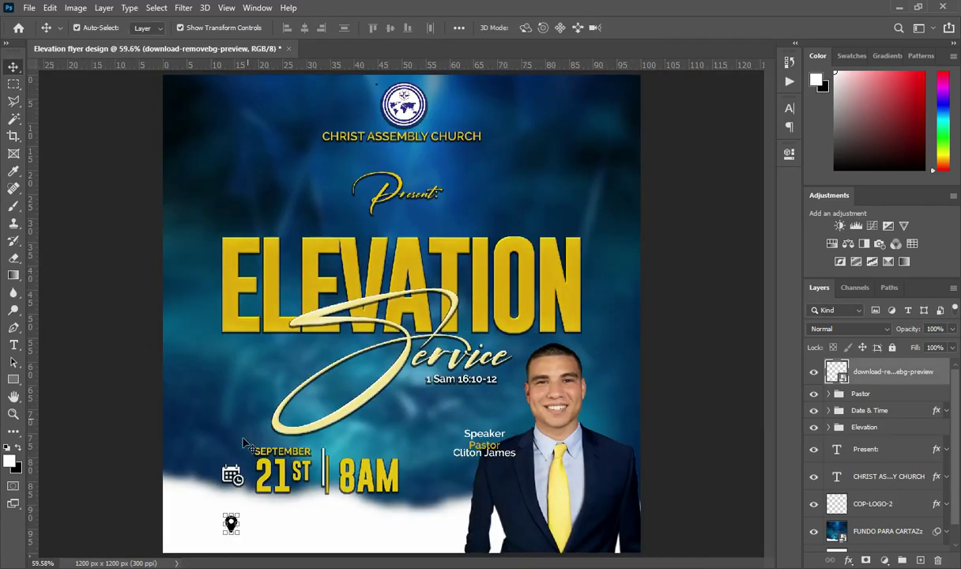
pyautogui.scroll(6, 231, 522)
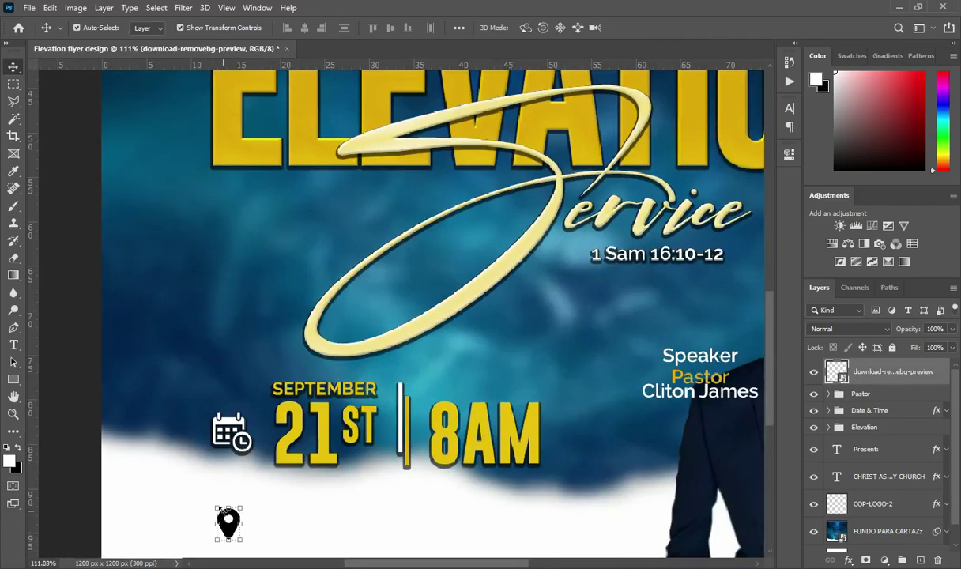
pyautogui.scroll(1, 228, 517)
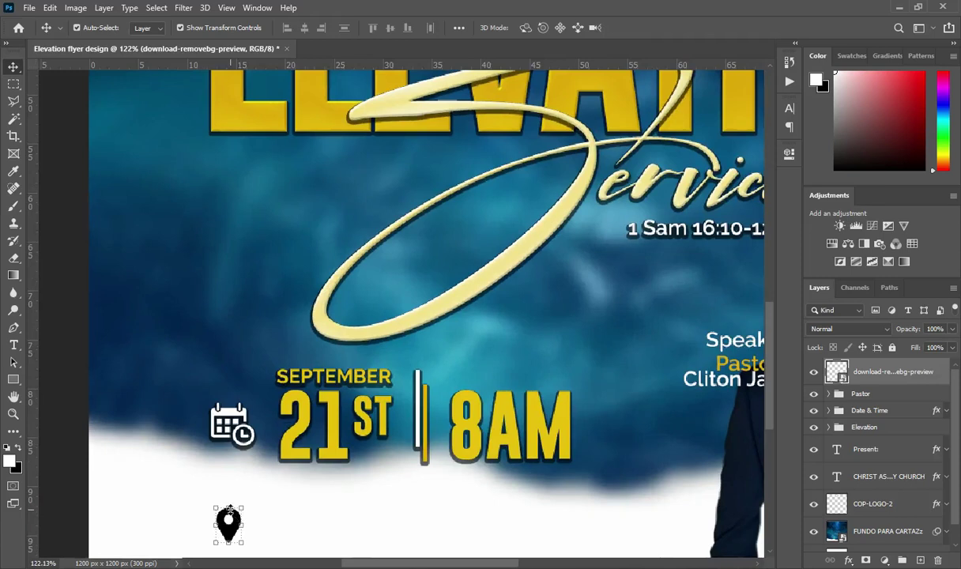
pyautogui.hotkey('ctrl', 't')
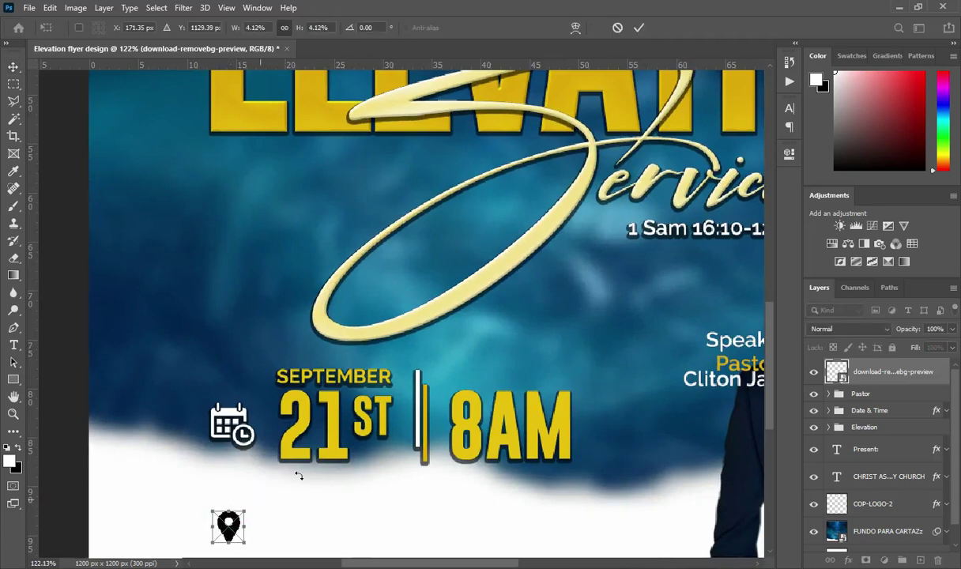
pyautogui.press('Return')
pyautogui.scroll(-1, 319, 417)
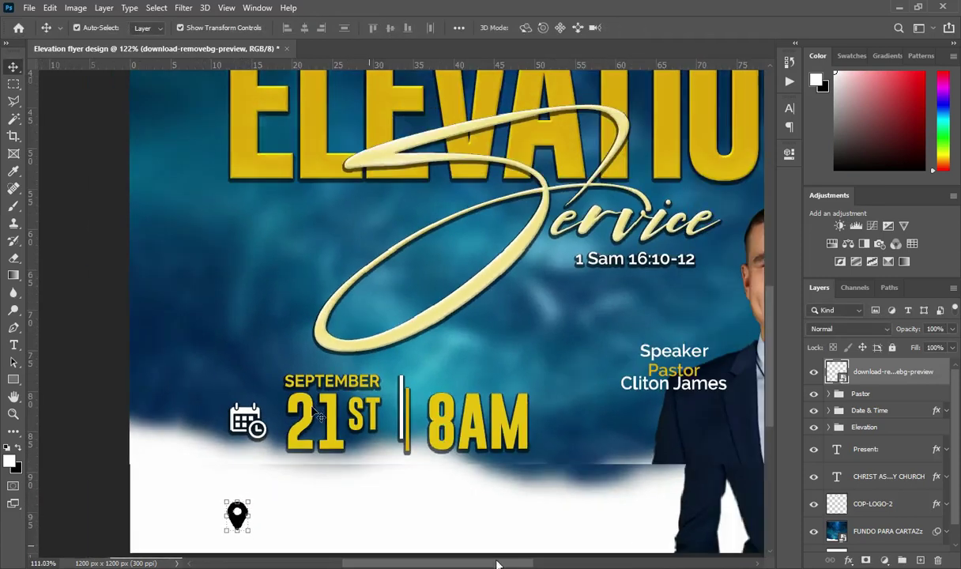
pyautogui.scroll(-2, 318, 417)
pyautogui.press('Up')
pyautogui.press('Up')
pyautogui.press('Up')
pyautogui.press('Up')
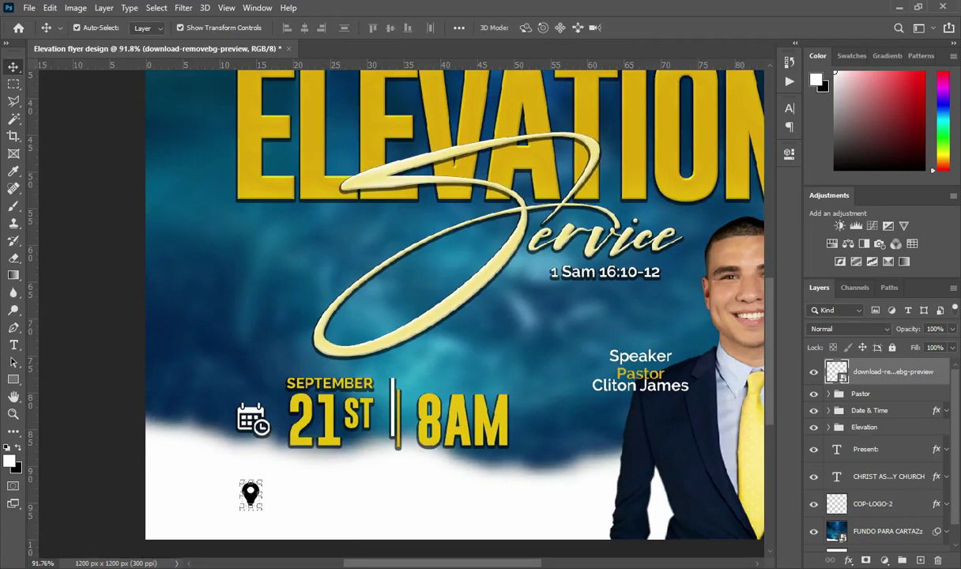
# - Copy the three church address lines from the Notepad notes
pyautogui.hotkey('alt', 'Tab')
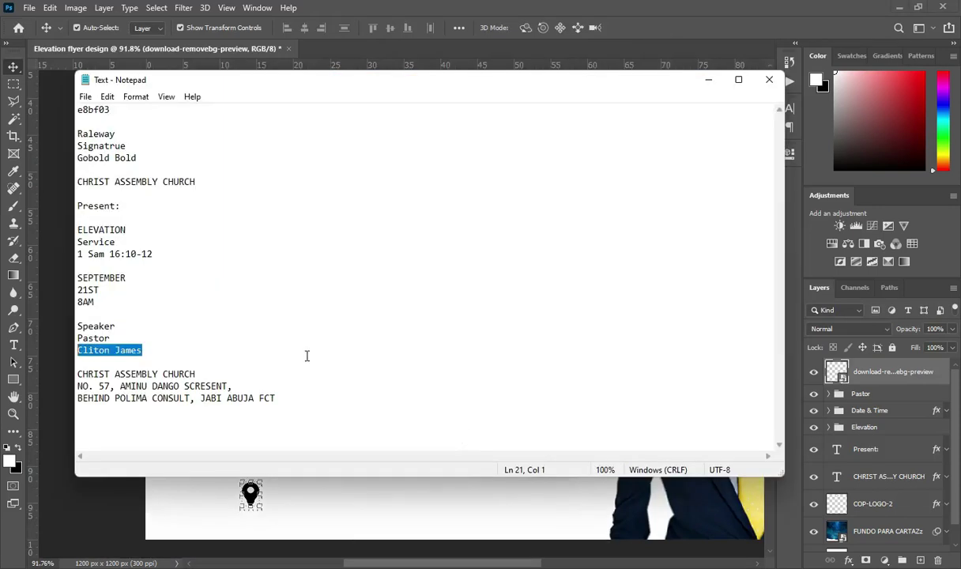
pyautogui.moveTo(78, 373); pyautogui.dragTo(292, 405)
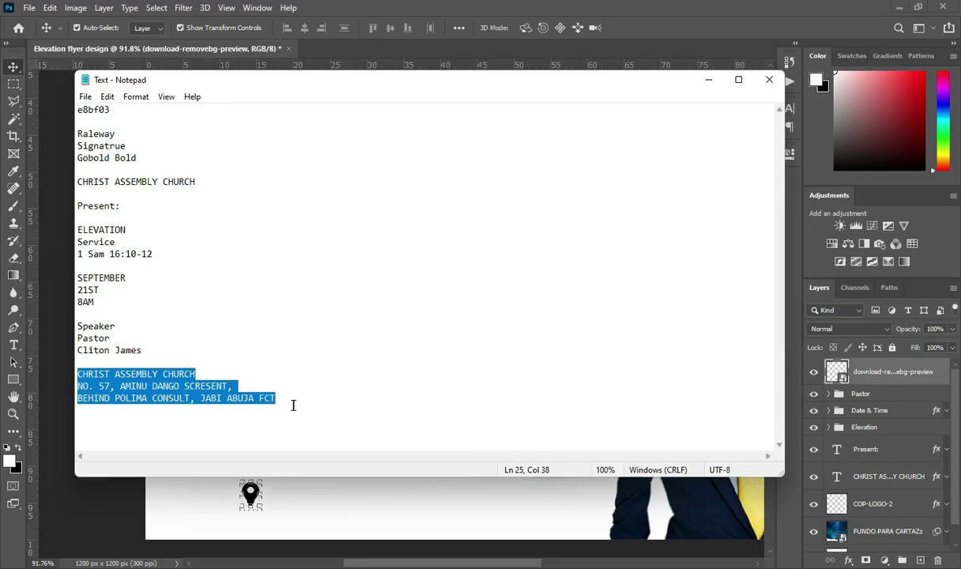
pyautogui.click(711, 81)
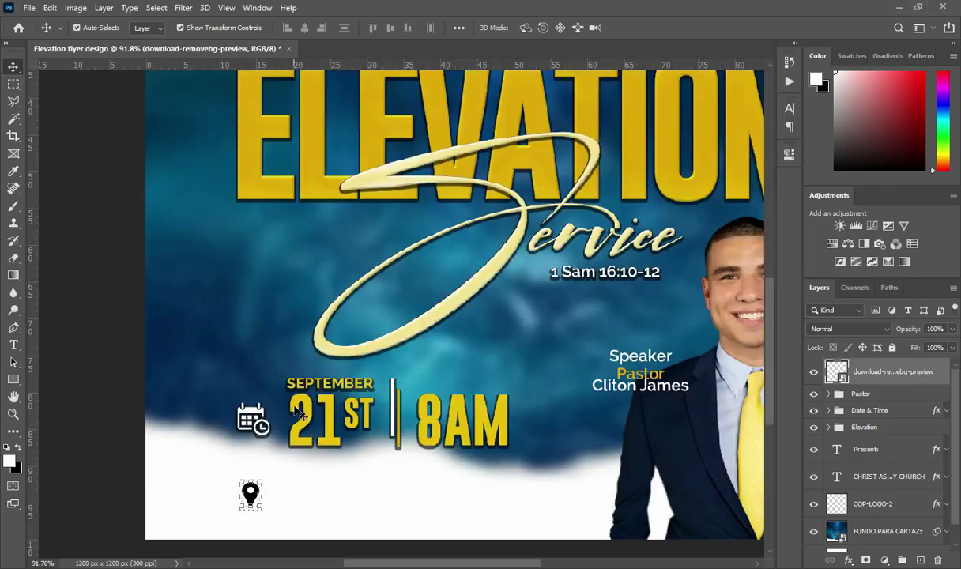
# - Paste the church address as a new text layer and color it black (000000)
pyautogui.press('t')
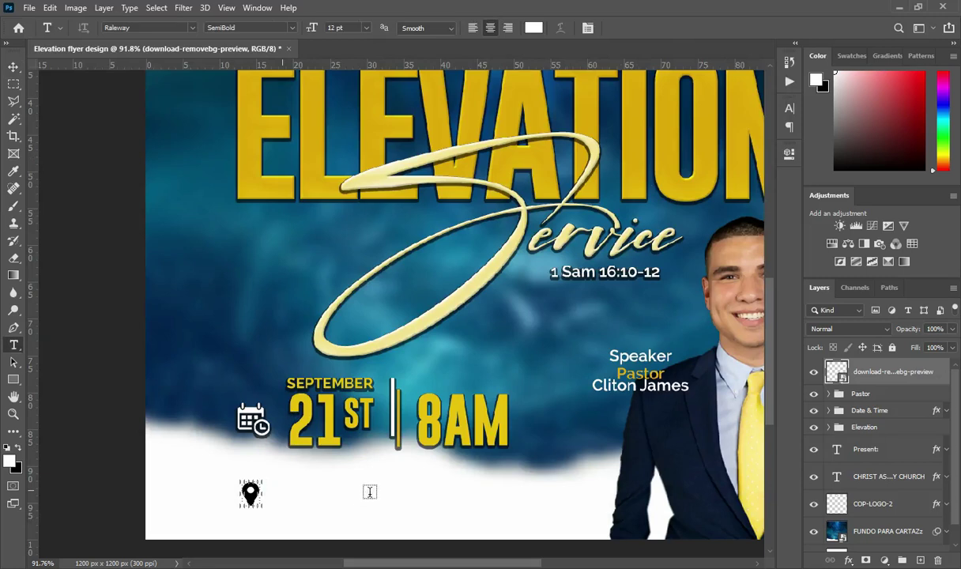
pyautogui.click(371, 490)
pyautogui.hotkey('ctrl', 'a')
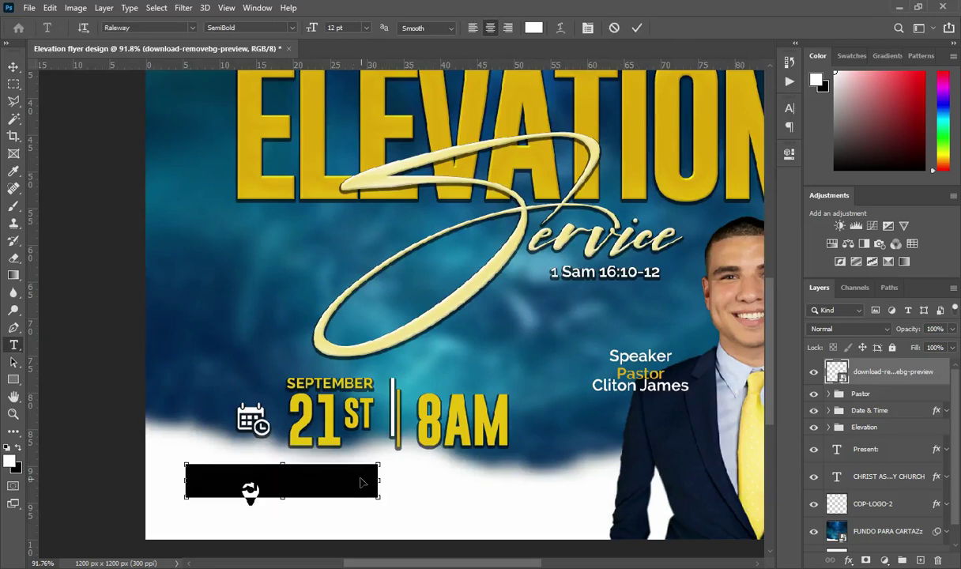
pyautogui.hotkey('ctrl', 'v')
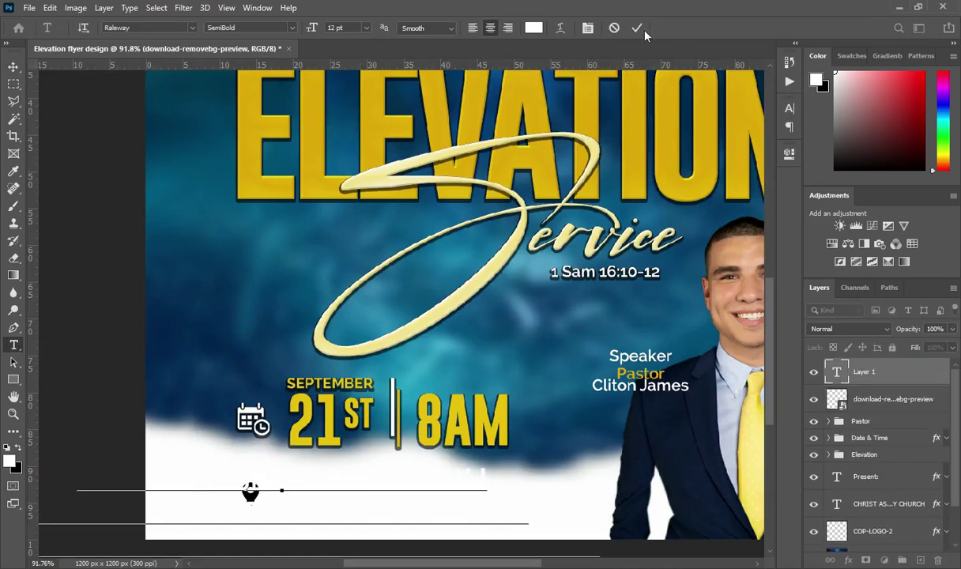
pyautogui.click(638, 27)
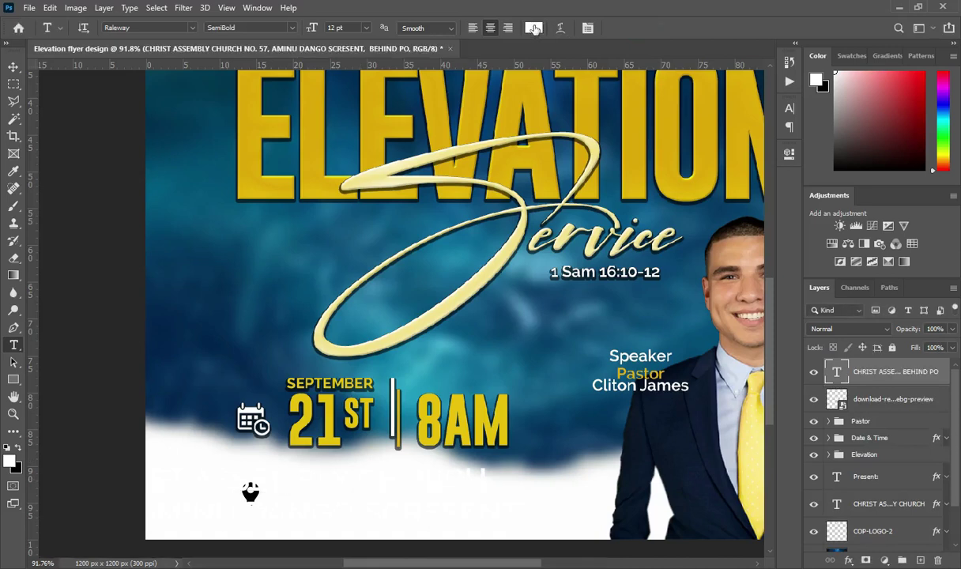
pyautogui.click(533, 28)
pyautogui.write('000000')
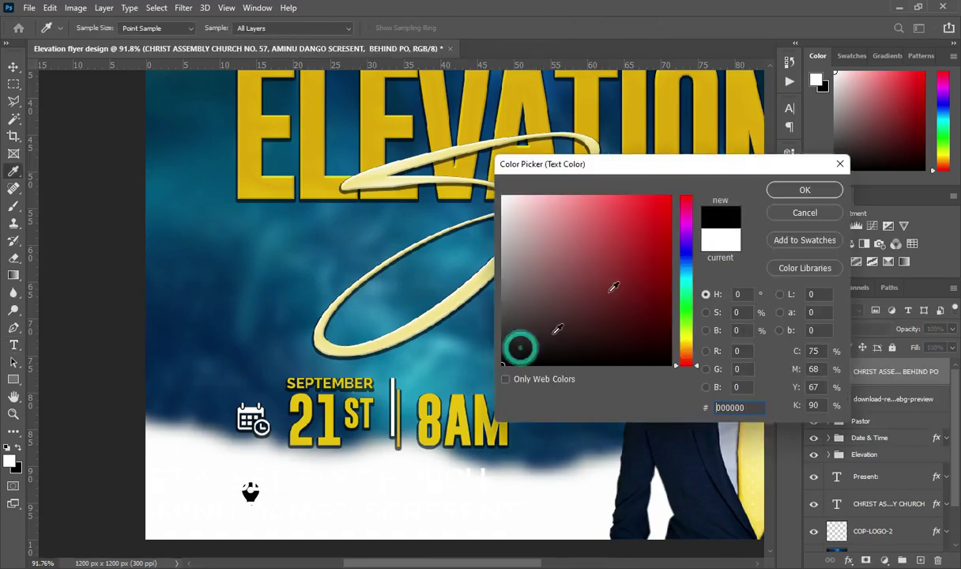
pyautogui.click(798, 189)
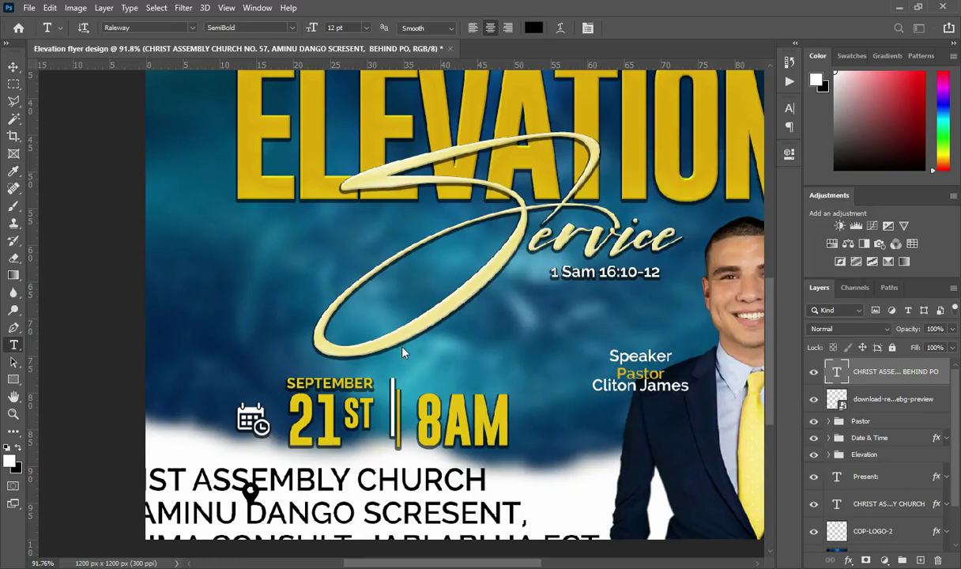
# - Shrink the address text to about 53% and move it into the white area near the pin
pyautogui.scroll(-3, 410, 287)
pyautogui.scroll(-1, 409, 286)
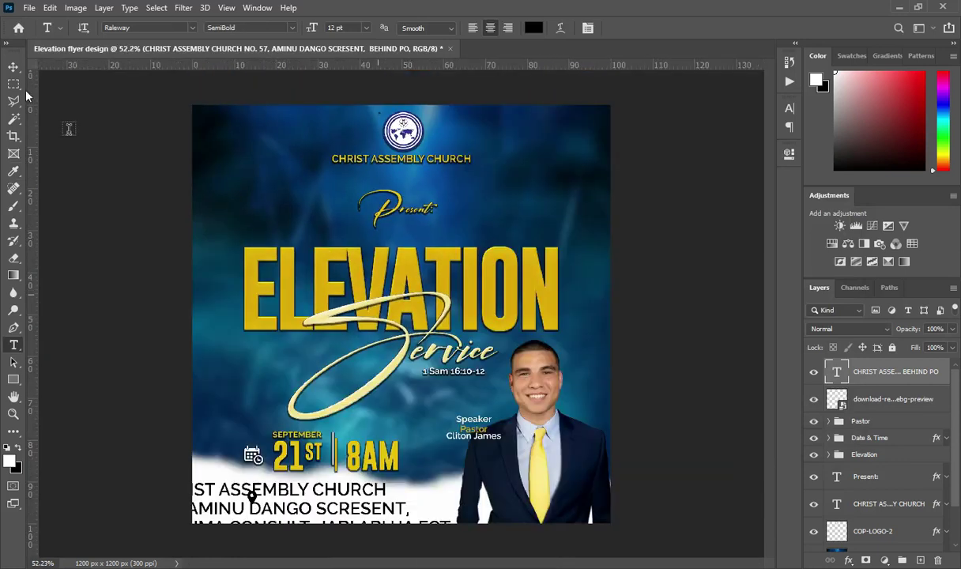
pyautogui.click(13, 67)
pyautogui.moveTo(90, 510); pyautogui.dragTo(312, 513)
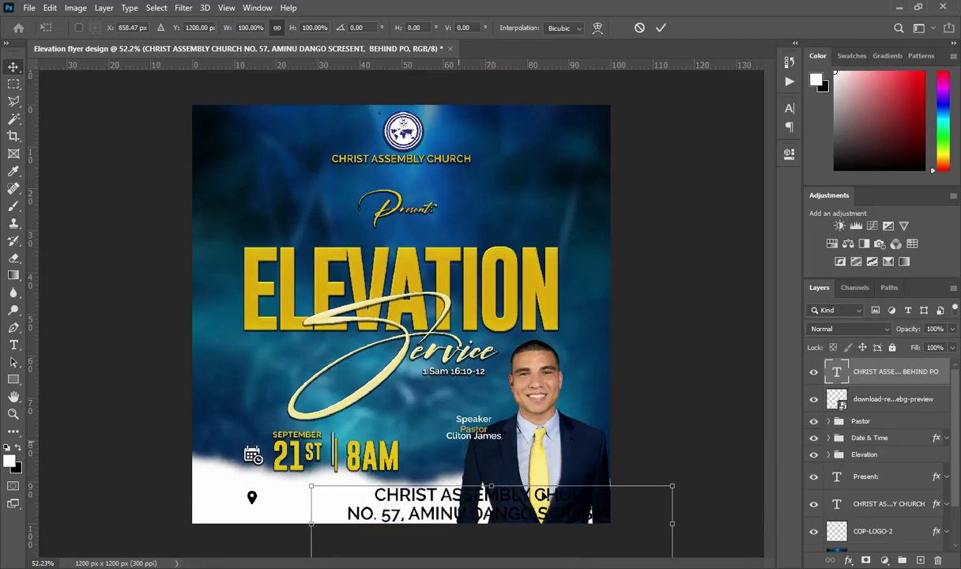
pyautogui.moveTo(671, 486); pyautogui.dragTo(601, 500)
pyautogui.moveTo(424, 522); pyautogui.dragTo(376, 495)
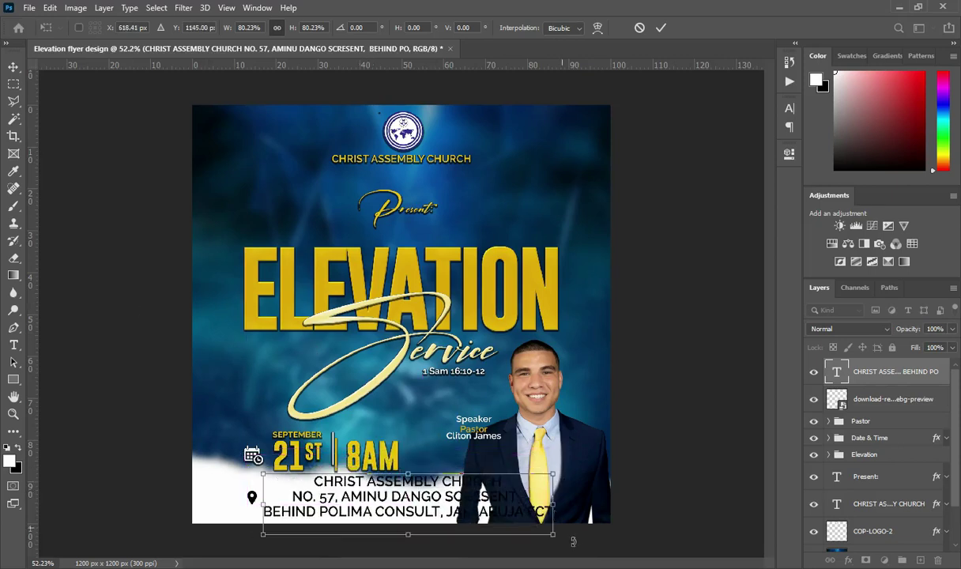
pyautogui.moveTo(553, 504); pyautogui.dragTo(457, 499)
pyautogui.press('Return')
# - Left-align the address and position it beside the location pin at about 86% scale
pyautogui.press('t')
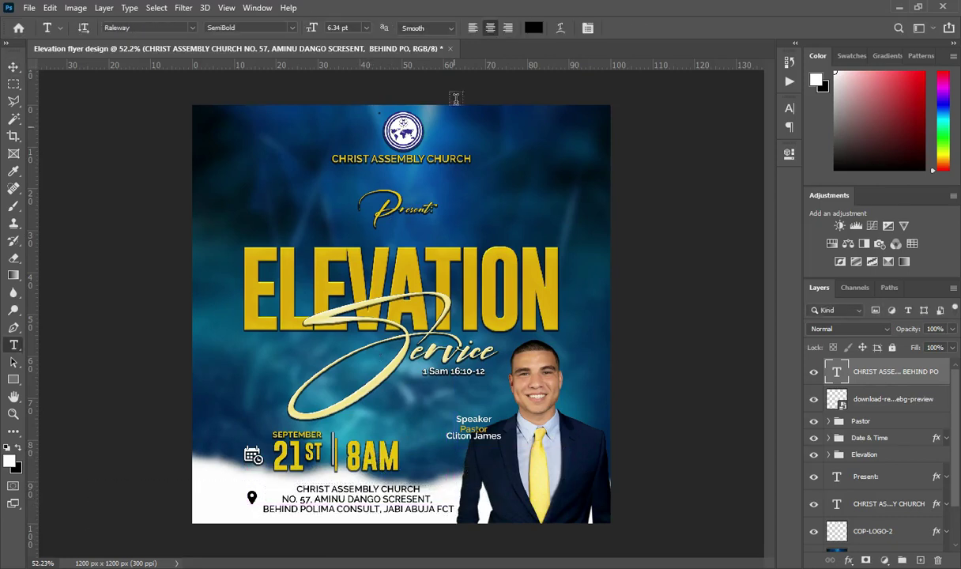
pyautogui.click(472, 28)
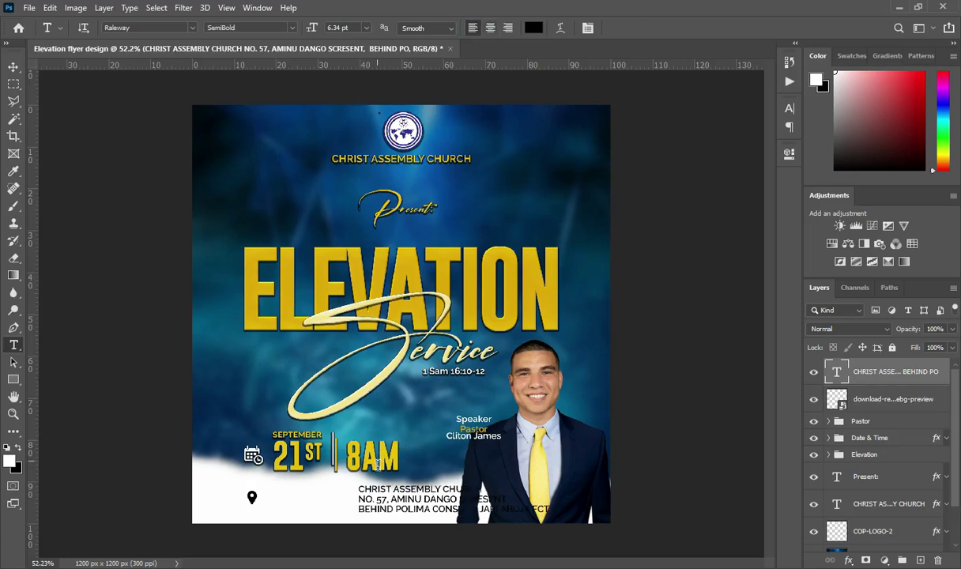
pyautogui.click(14, 66)
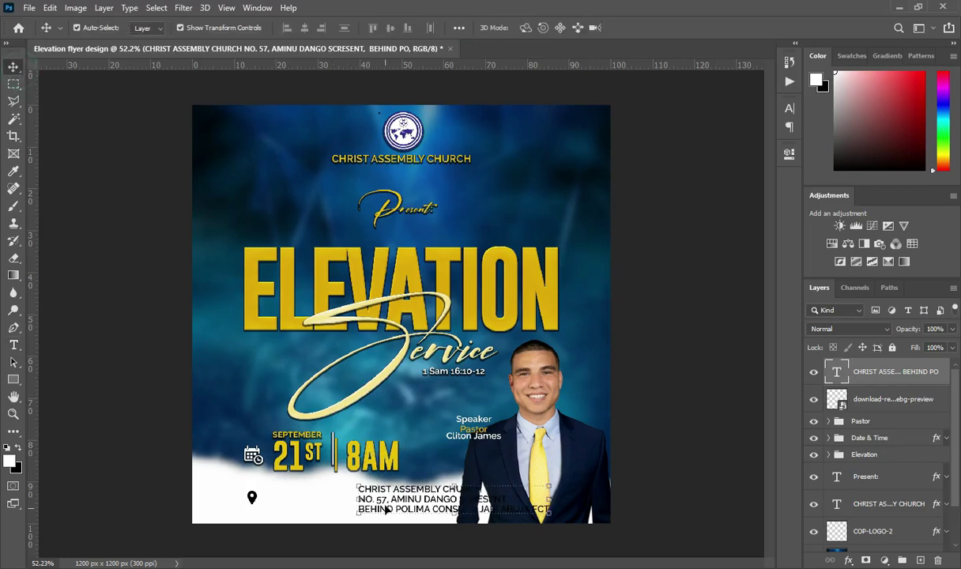
pyautogui.moveTo(398, 503); pyautogui.dragTo(323, 501)
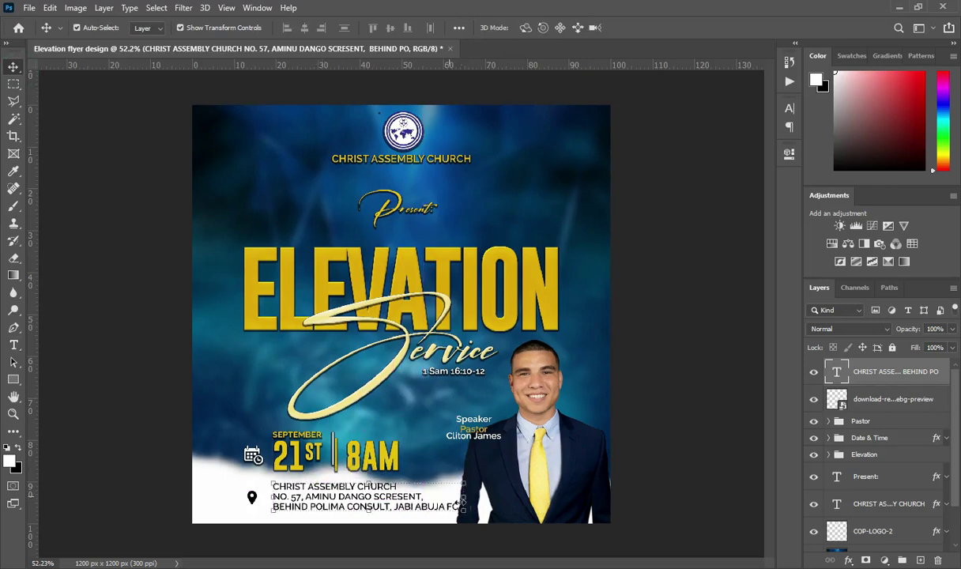
pyautogui.moveTo(462, 498); pyautogui.dragTo(434, 500)
pyautogui.click(661, 28)
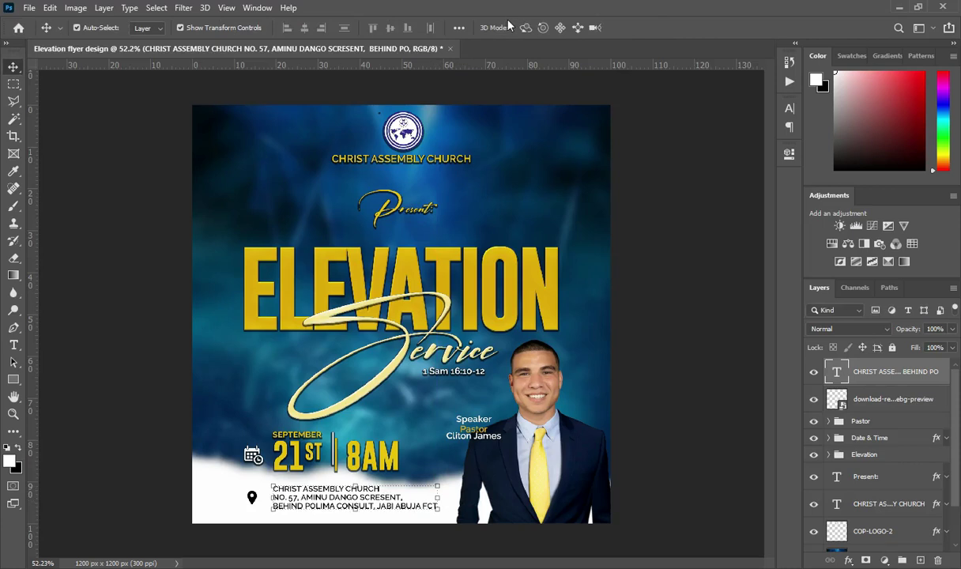
# - Change the address font style to Raleway Bold and fit the whole flyer in view
pyautogui.press('t')
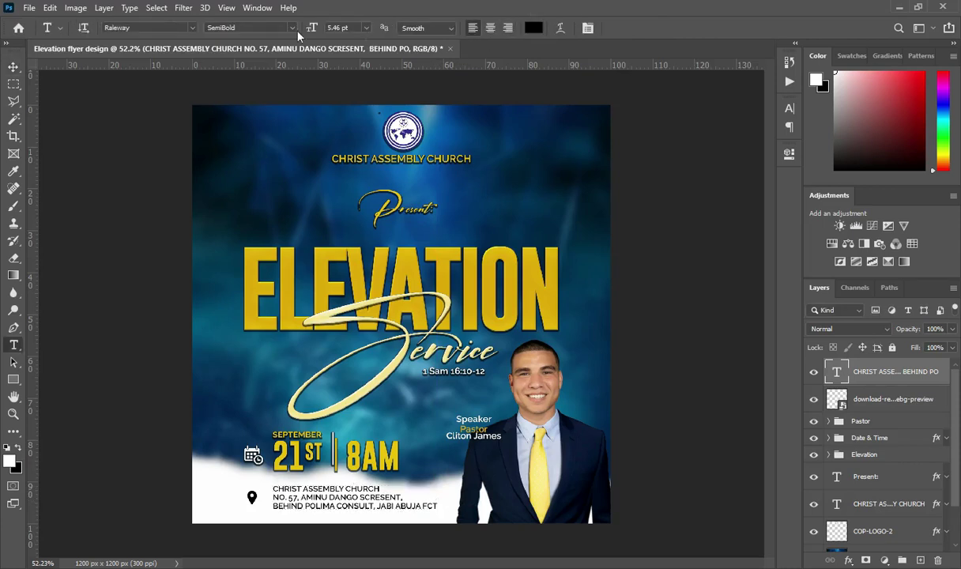
pyautogui.click(293, 29)
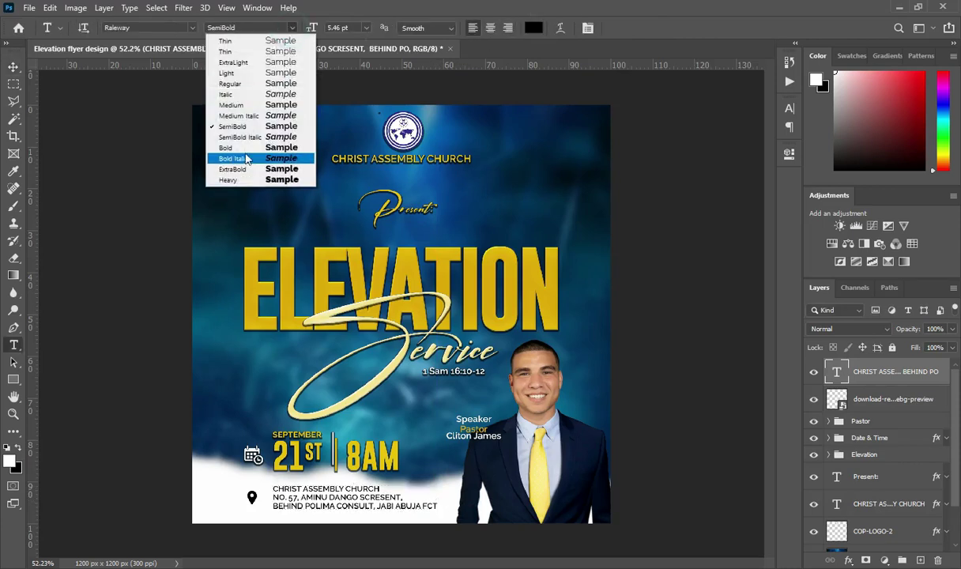
pyautogui.click(242, 150)
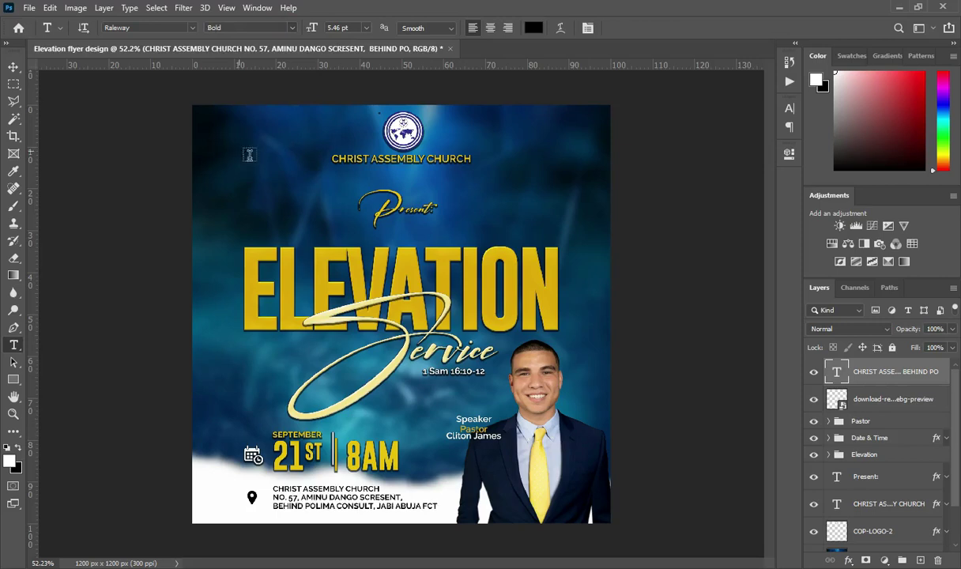
pyautogui.click(14, 66)
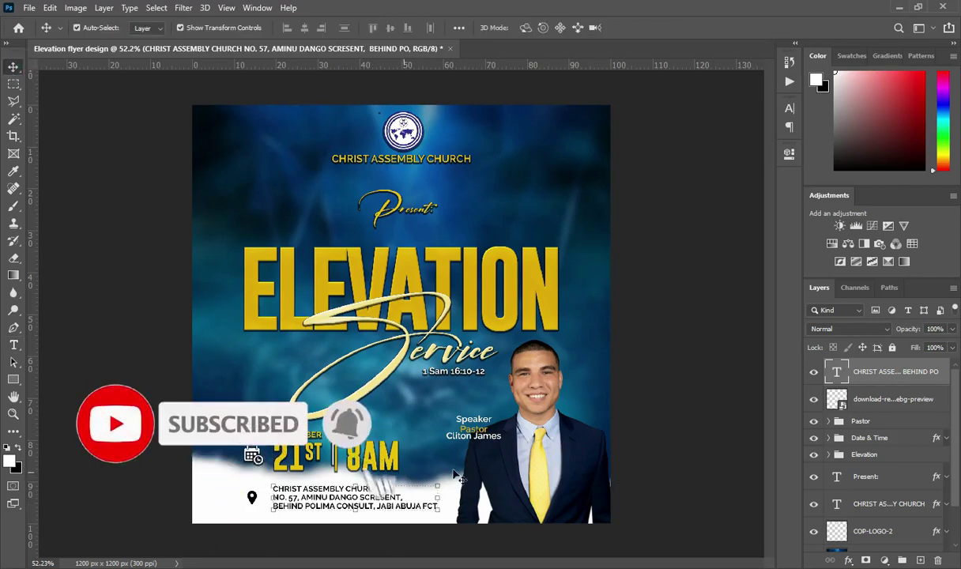
pyautogui.click(371, 527)
pyautogui.hotkey('ctrl', '0')
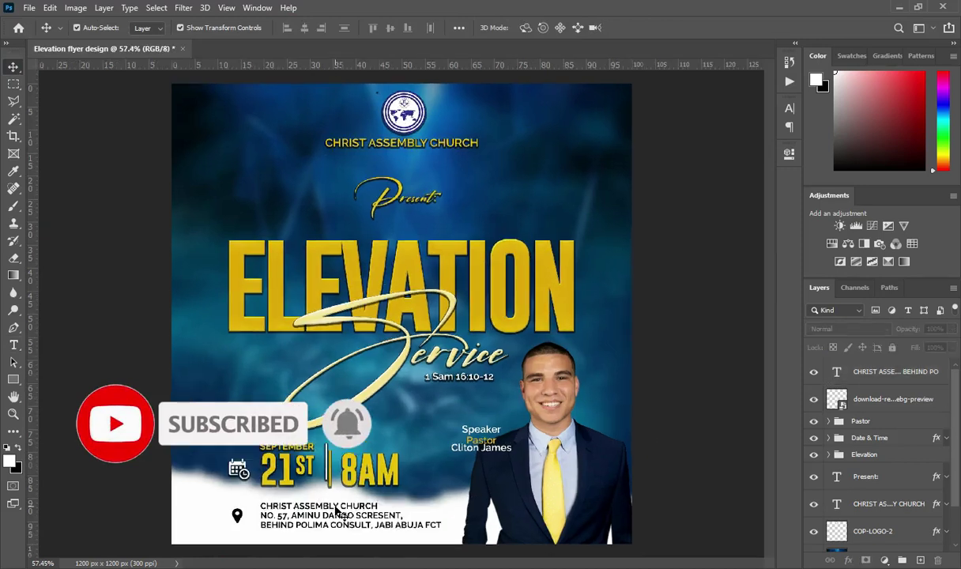
pyautogui.scroll(-2, 648, 443)
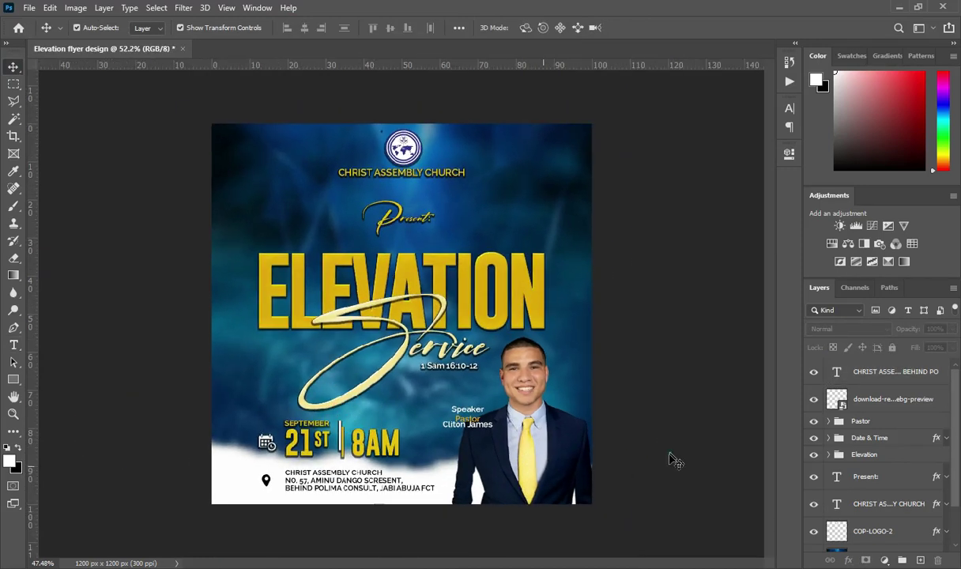
pyautogui.hotkey('ctrl', '0')
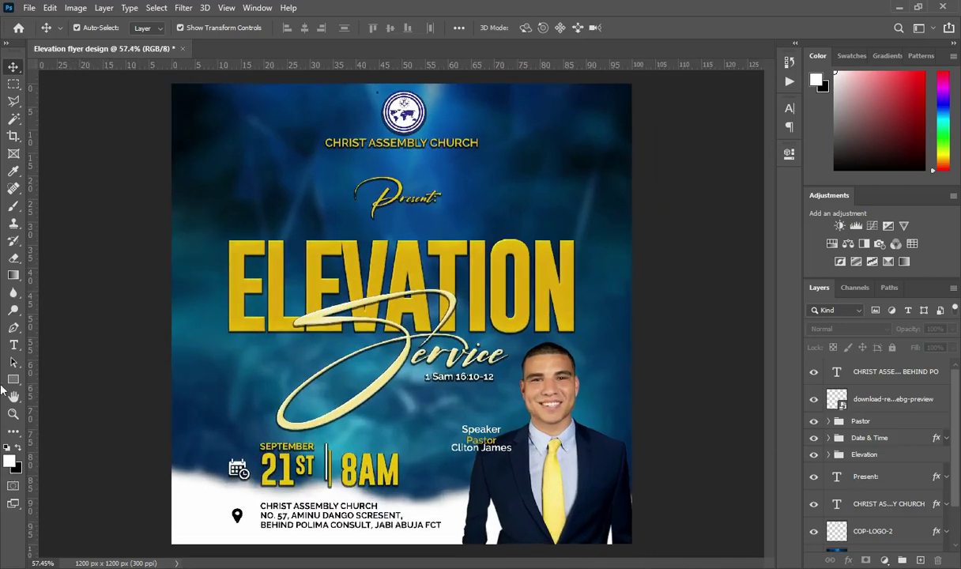
# - Draw a thin rectangle bar across the flyer's bottom edge
pyautogui.click(14, 381)
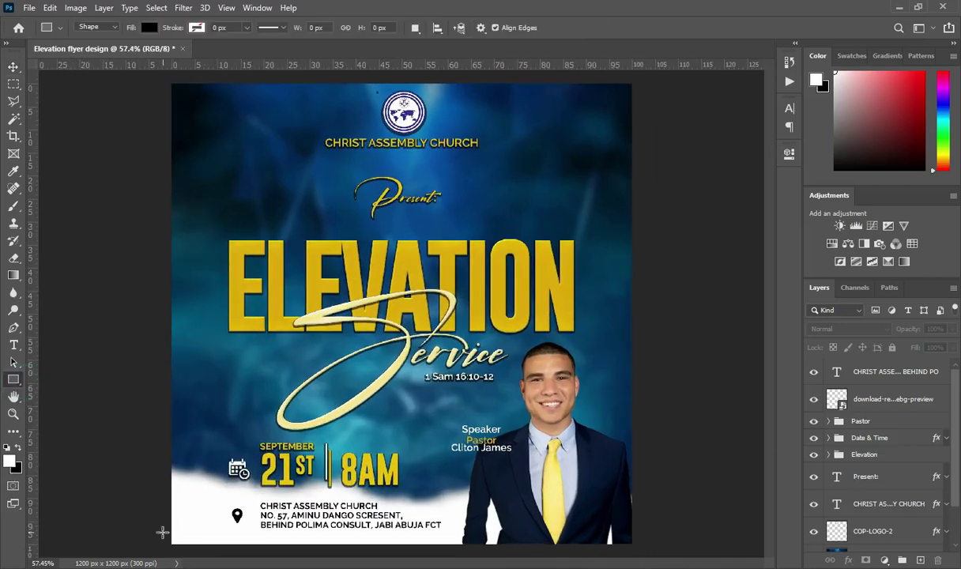
pyautogui.moveTo(157, 530); pyautogui.dragTo(569, 549)
pyautogui.moveTo(640, 550); pyautogui.dragTo(641, 550)
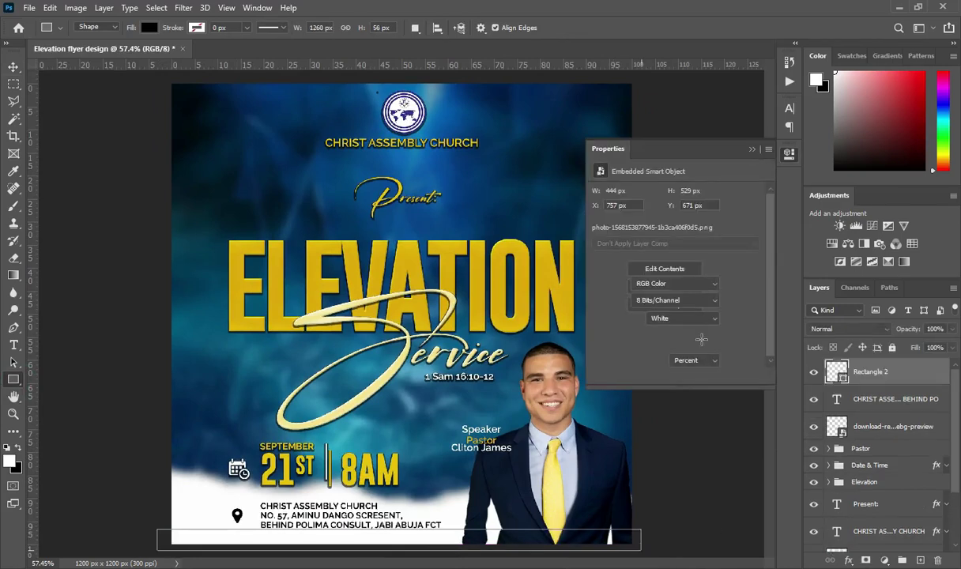
# - Fill the bar gold yellow, nudge it down to the edge, and deselect it
pyautogui.click(752, 148)
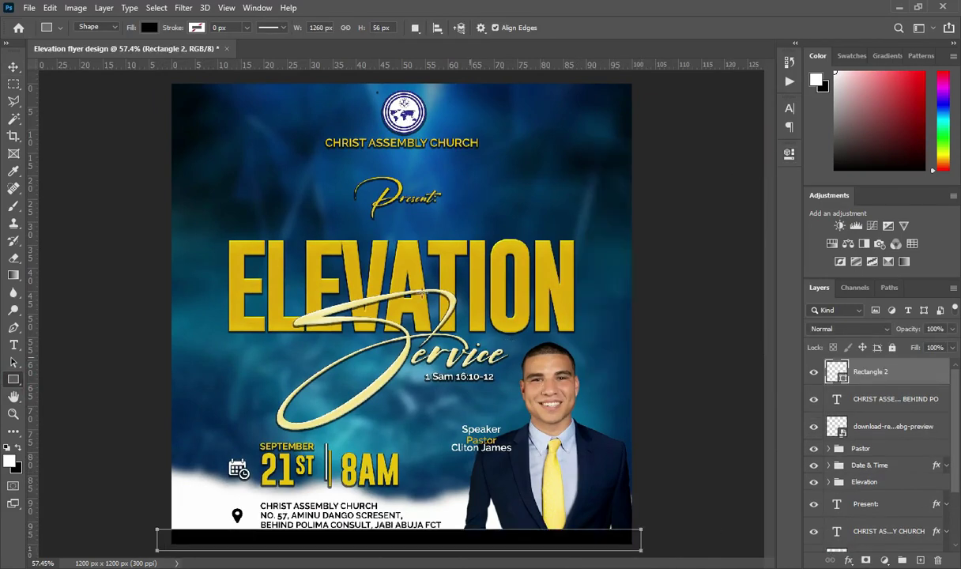
pyautogui.click(148, 27)
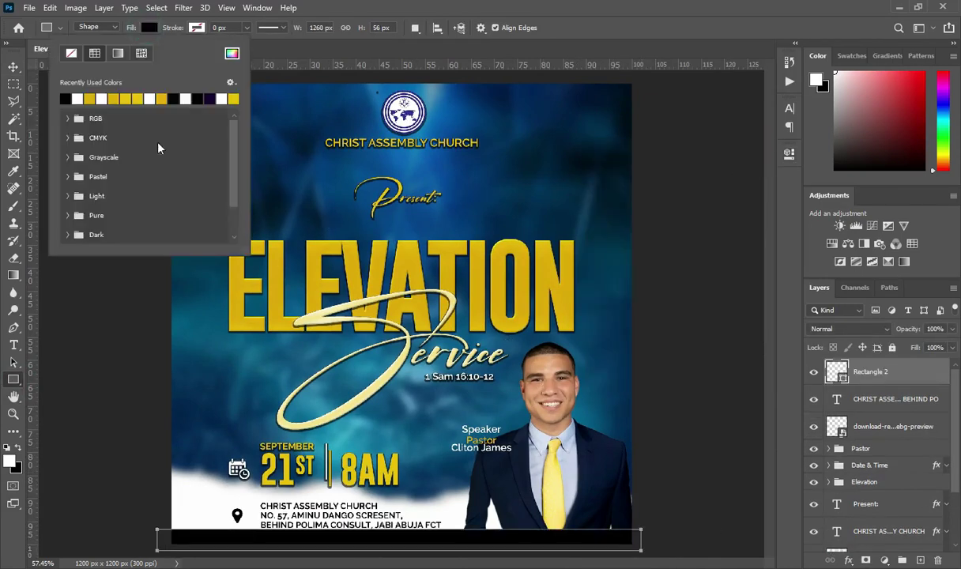
pyautogui.click(89, 99)
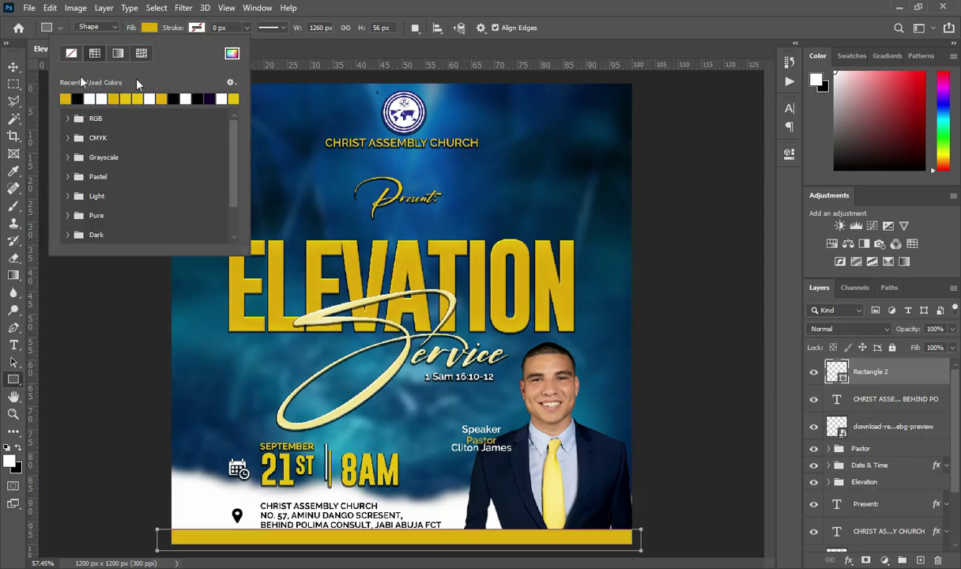
pyautogui.click(13, 68)
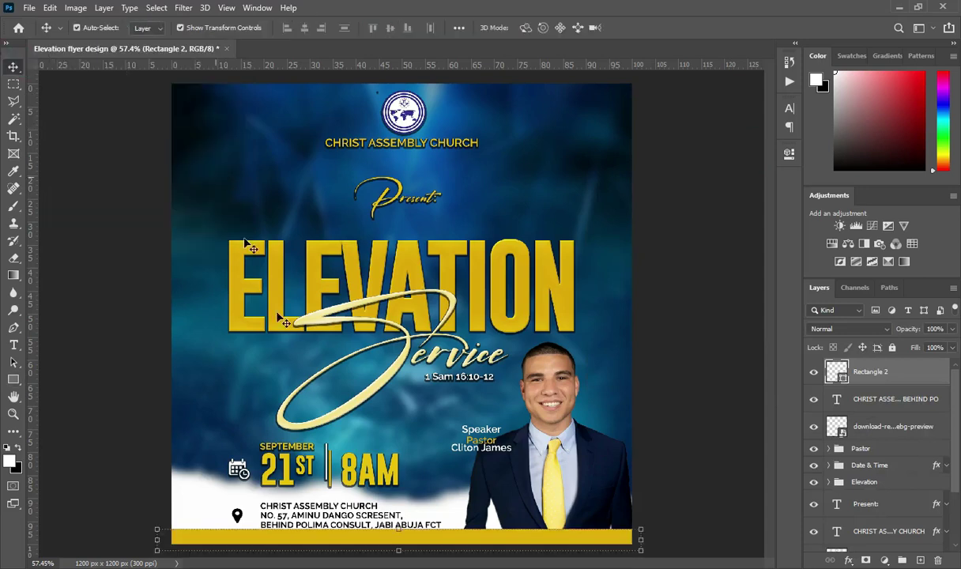
pyautogui.scroll(-1, 300, 348)
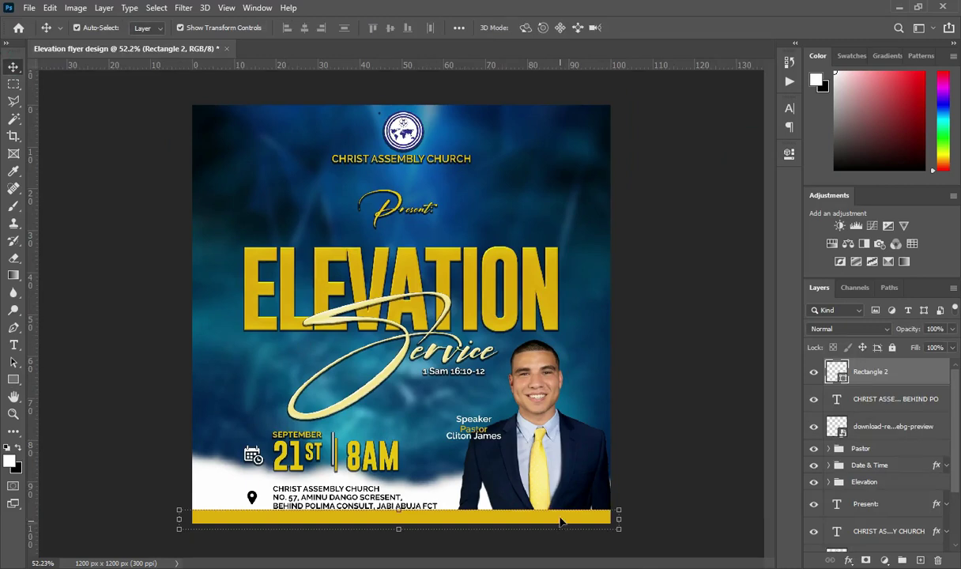
pyautogui.press('Down')
pyautogui.press('Down')
pyautogui.press('Down')
pyautogui.press('Down')
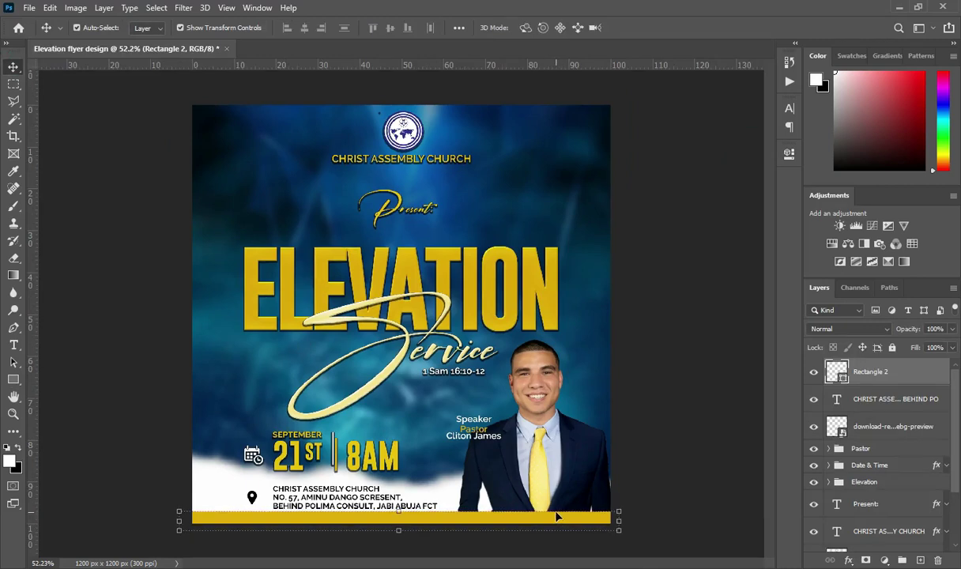
pyautogui.click(662, 467)
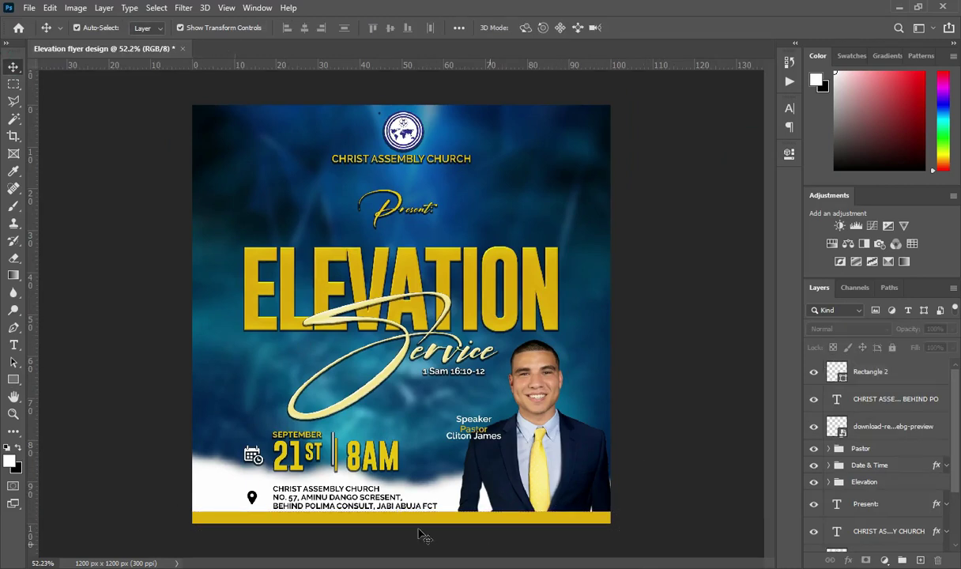
pyautogui.scroll(1, 471, 525)
# - Group Rectangle 2 with the address text and icon layers into a group named Location
pyautogui.scroll(1, 437, 561)
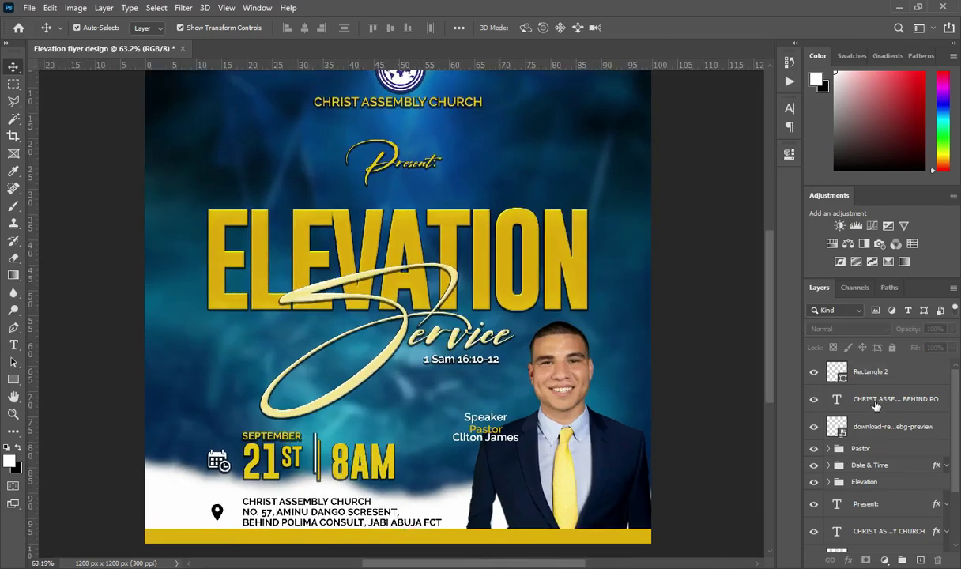
pyautogui.scroll(-1, 598, 479)
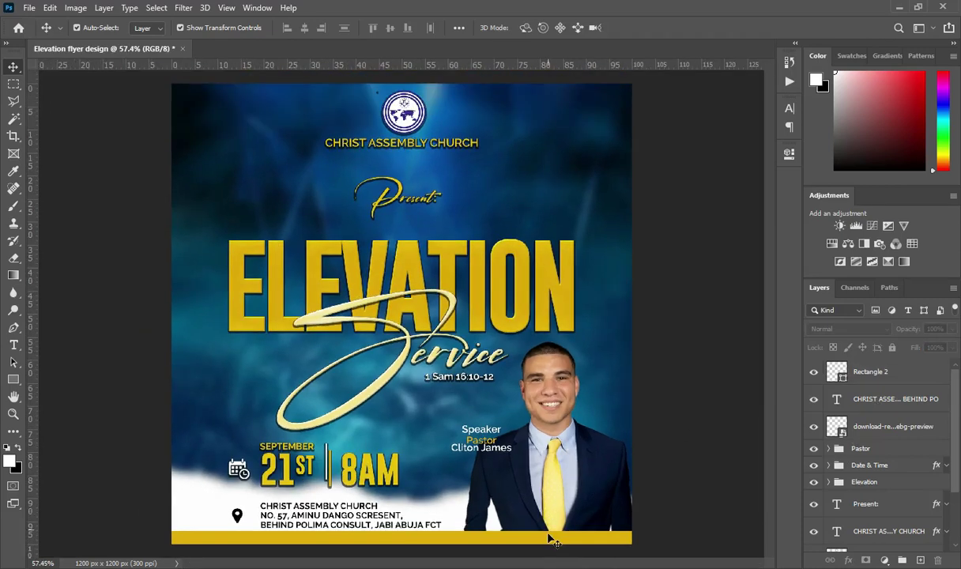
pyautogui.click(551, 538)
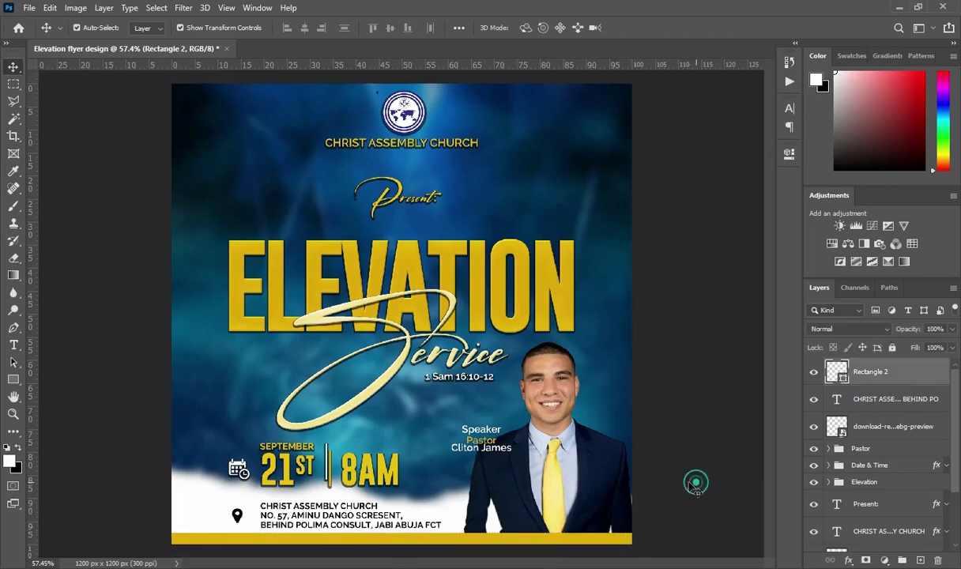
pyautogui.click(664, 462)
pyautogui.scroll(-1, 413, 505)
pyautogui.scroll(1, 391, 482)
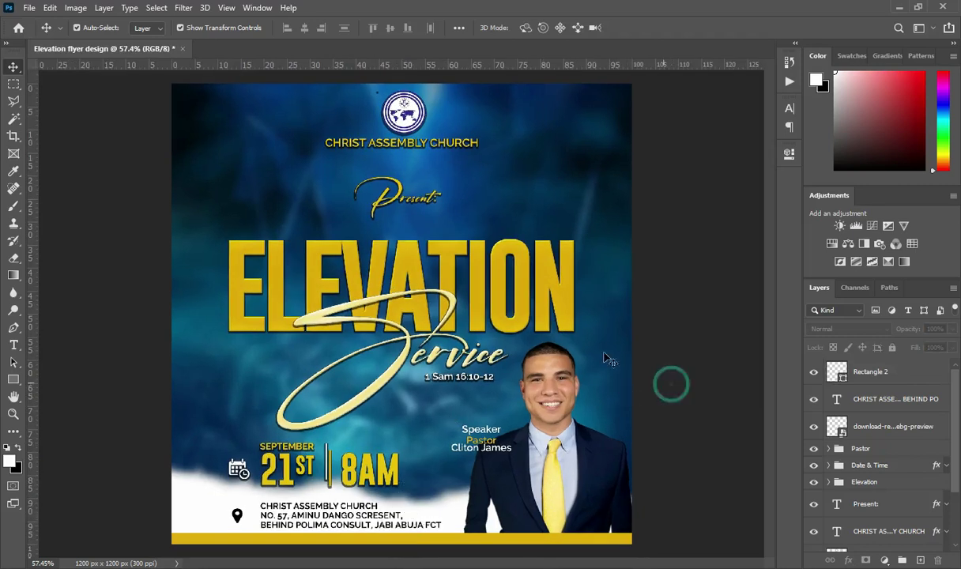
pyautogui.scroll(-2, 611, 358)
pyautogui.scroll(-1, 472, 277)
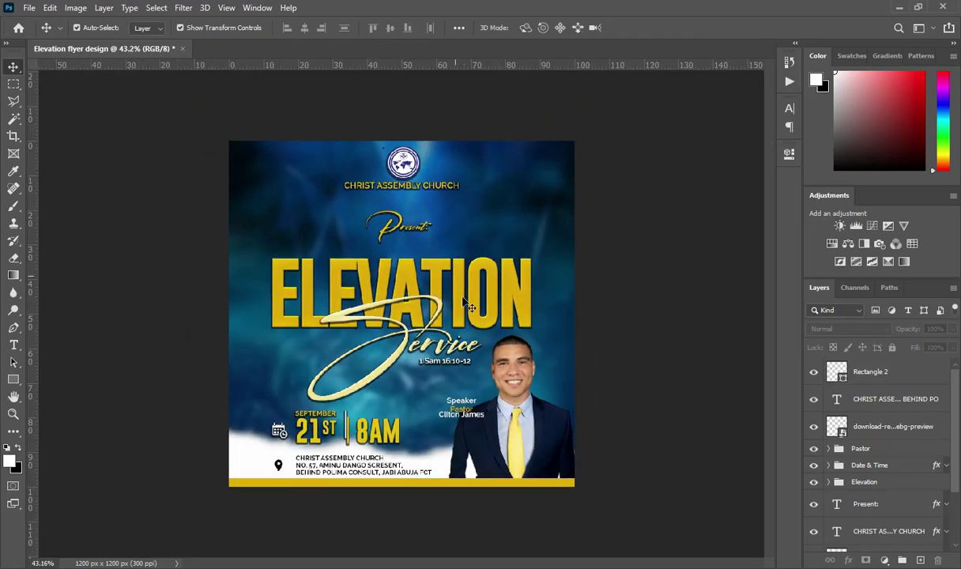
pyautogui.scroll(3, 473, 276)
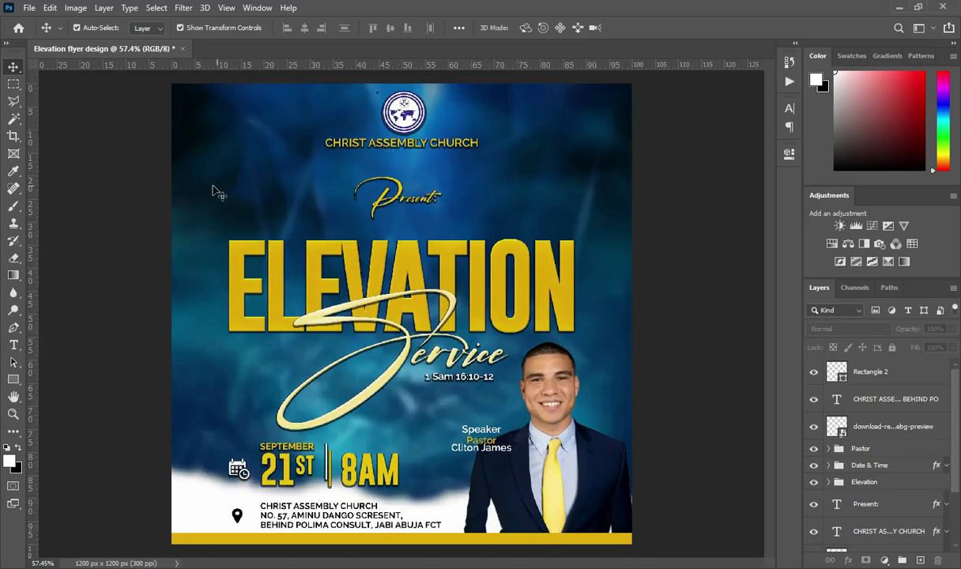
pyautogui.click(868, 376)
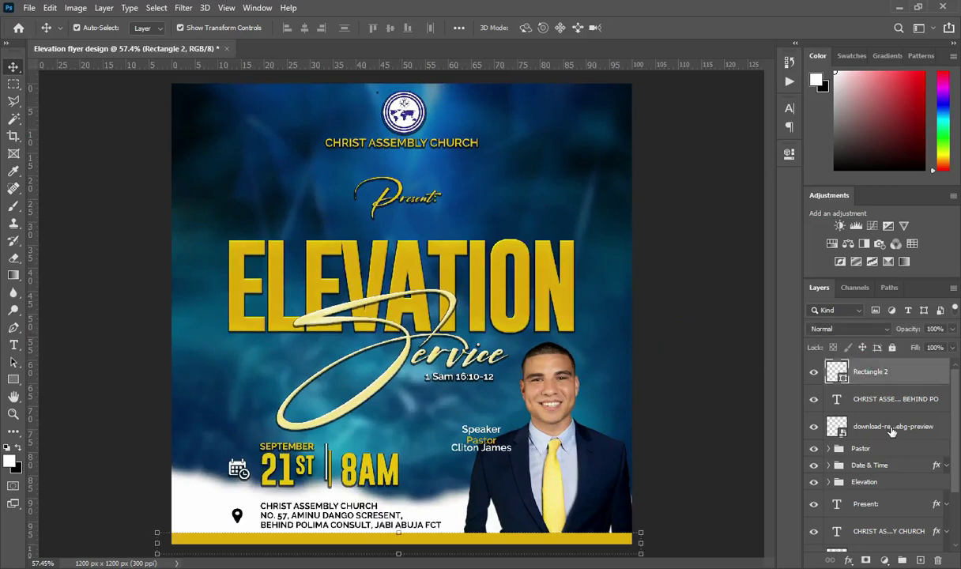
pyautogui.keyDown('shift'); pyautogui.click(890, 428); pyautogui.keyUp('shift')
pyautogui.hotkey('ctrl', 'g')
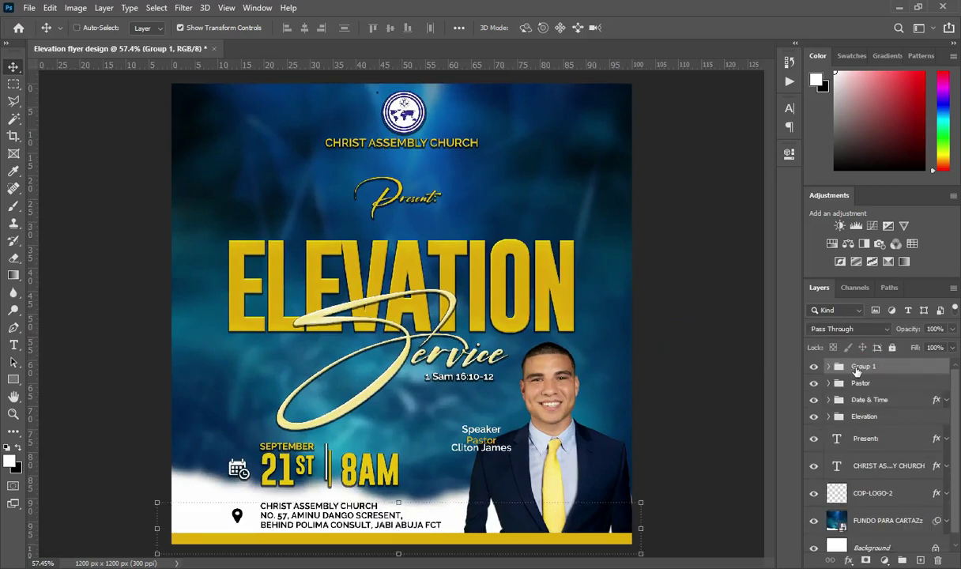
pyautogui.doubleClick(866, 367)
pyautogui.press('Return')
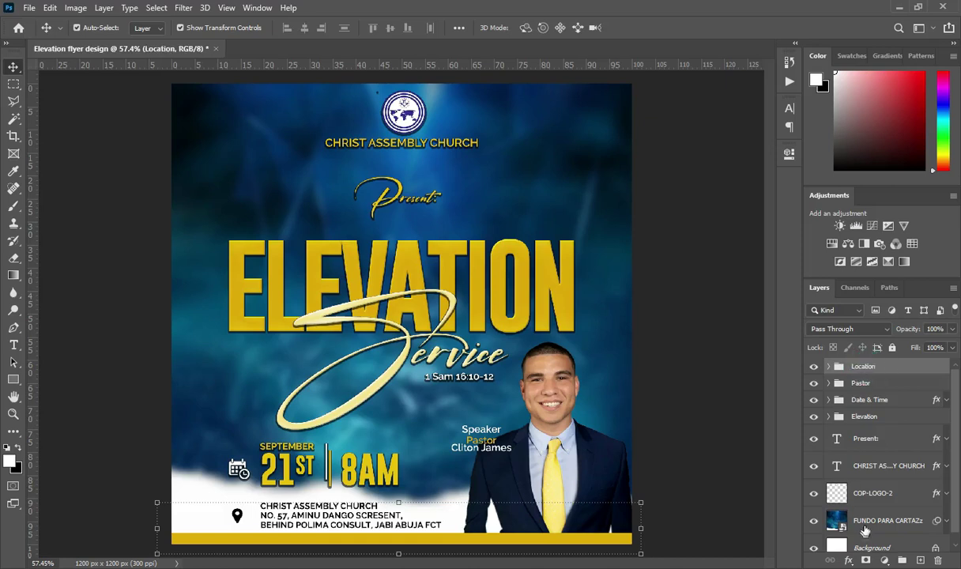
# - Group the church logo and CHRIST ASSEMBLY CHURCH text into a group named Church
pyautogui.click(862, 524)
pyautogui.click(872, 497)
pyautogui.keyDown('shift'); pyautogui.click(869, 466); pyautogui.keyUp('shift')
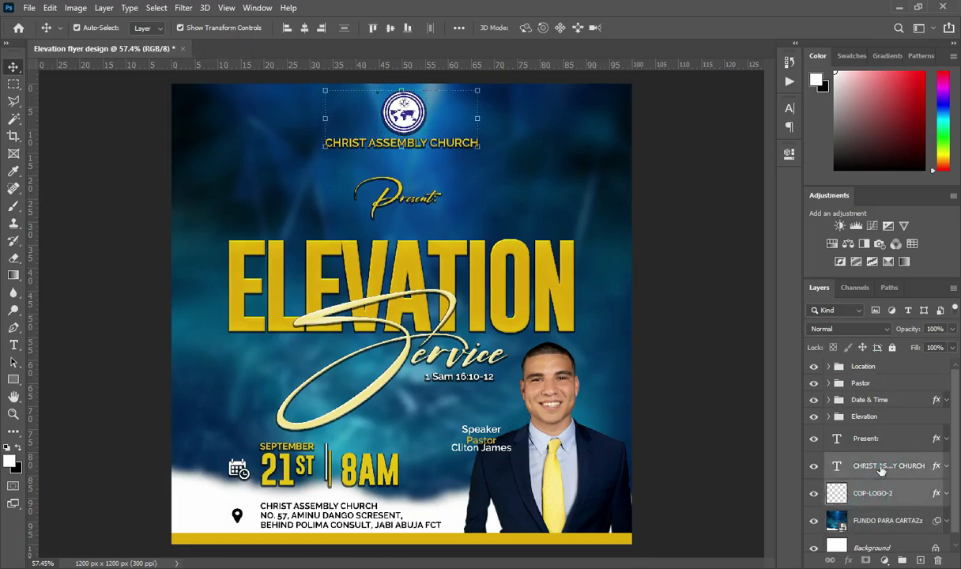
pyautogui.hotkey('ctrl', 'g')
pyautogui.write('Church')
pyautogui.press('Return')
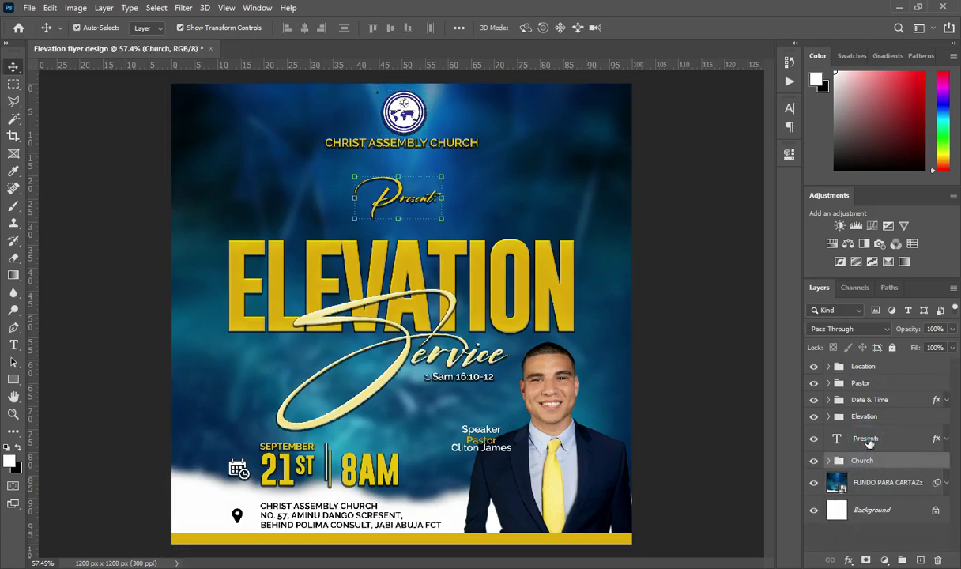
# - Put the Present: text layer into its own collapsed group named Present:
pyautogui.click(869, 441)
pyautogui.hotkey('ctrl', 'g')
pyautogui.doubleClick(864, 435)
pyautogui.write('Pre')
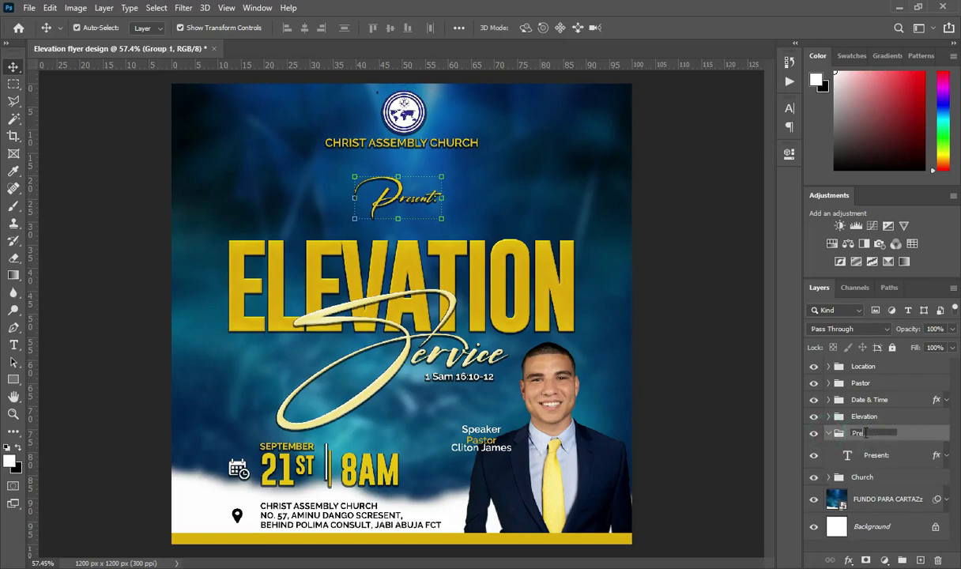
pyautogui.write('sent:\\')
pyautogui.press('Return')
pyautogui.click(828, 433)
# - Select the FUNDO PARA CARTAZz background layer as the target for new images
pyautogui.click(691, 316)
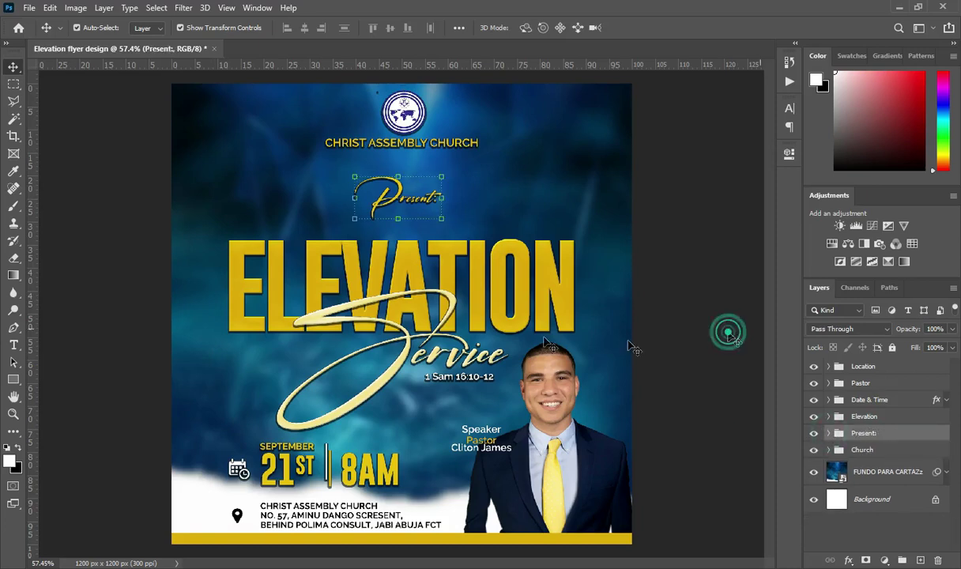
pyautogui.scroll(-3, 699, 379)
pyautogui.click(894, 476)
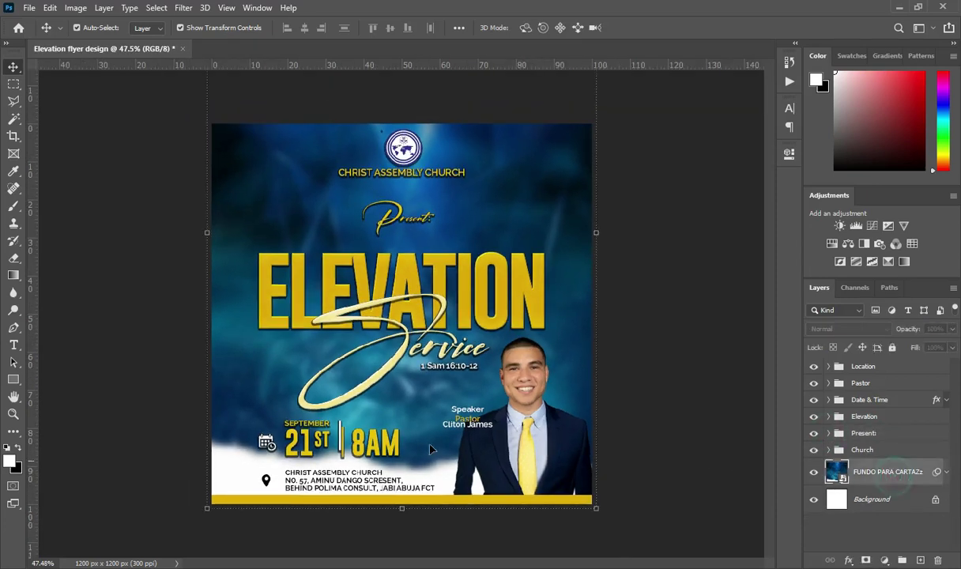
pyautogui.scroll(3, 429, 448)
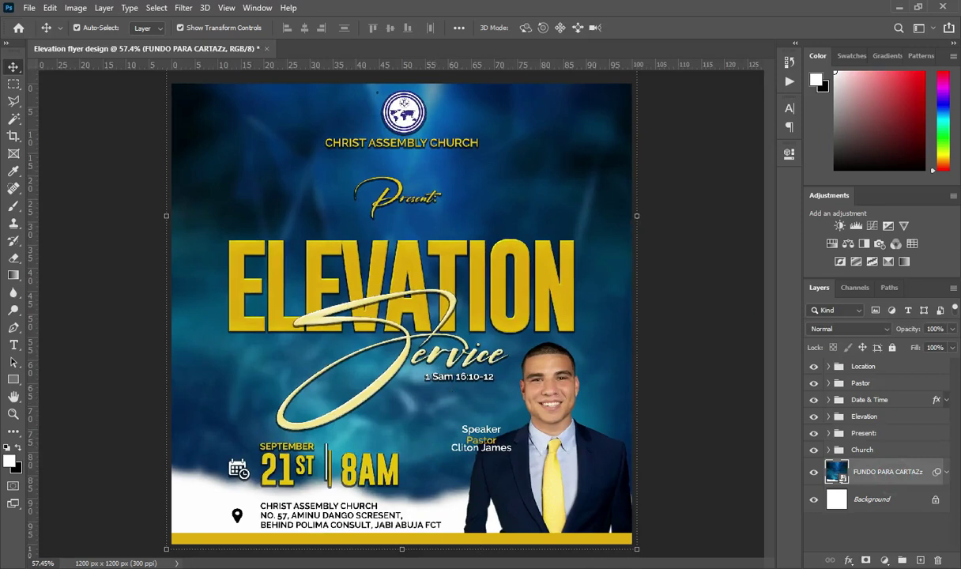
pyautogui.hotkey('alt', 'Tab')
# - Place the crowd photo over the flyer's upper half, slightly enlarged
pyautogui.moveTo(673, 254); pyautogui.dragTo(69, 269)
pyautogui.moveTo(403, 249); pyautogui.dragTo(452, 104)
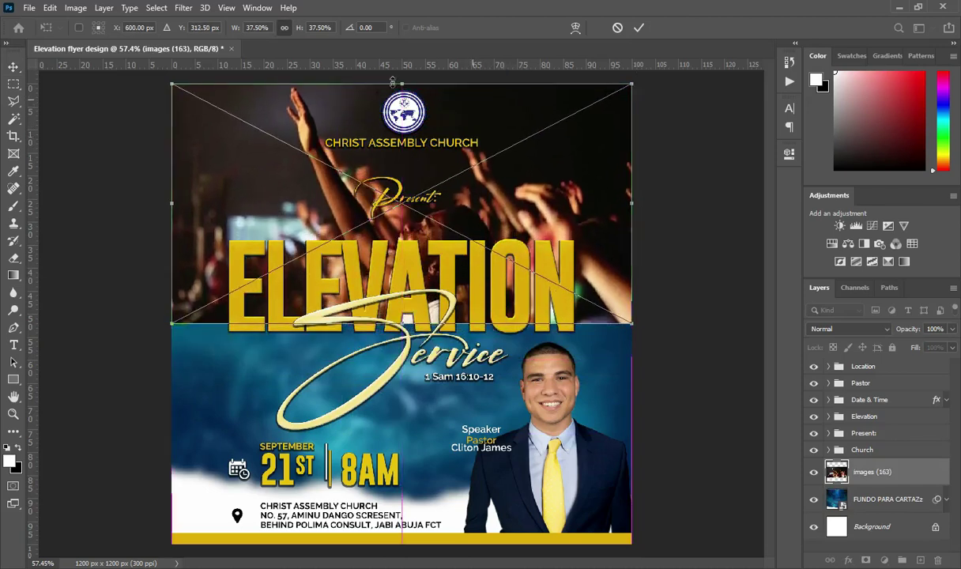
pyautogui.moveTo(402, 83); pyautogui.dragTo(401, 74)
pyautogui.click(638, 28)
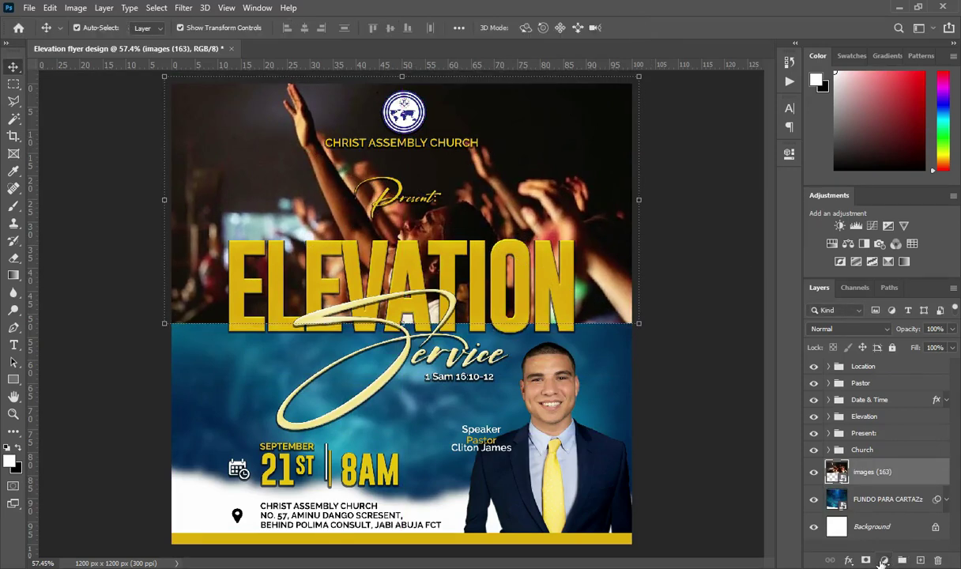
# - Add a layer mask and draw a gradient so the photo's lower part fades into the blue
pyautogui.click(866, 560)
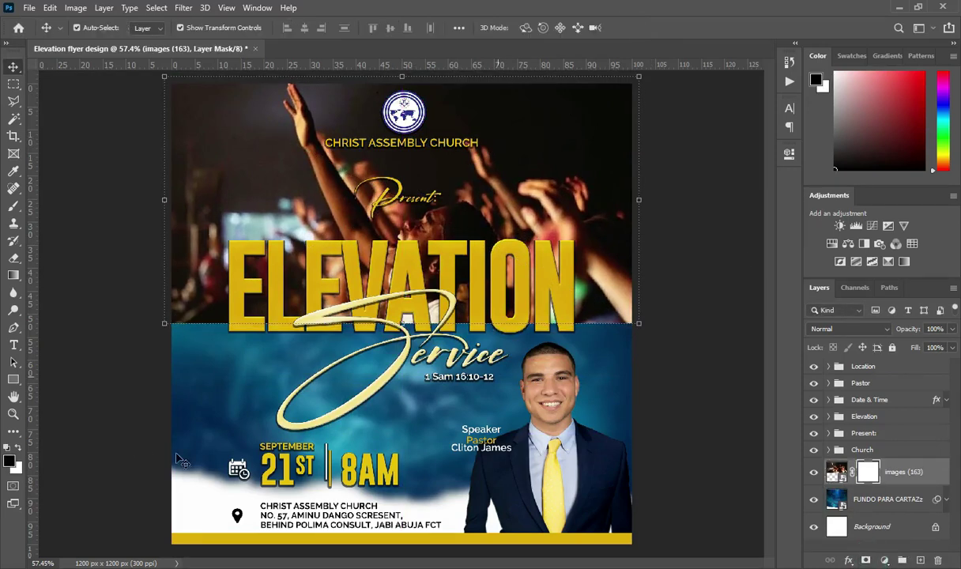
pyautogui.click(13, 275)
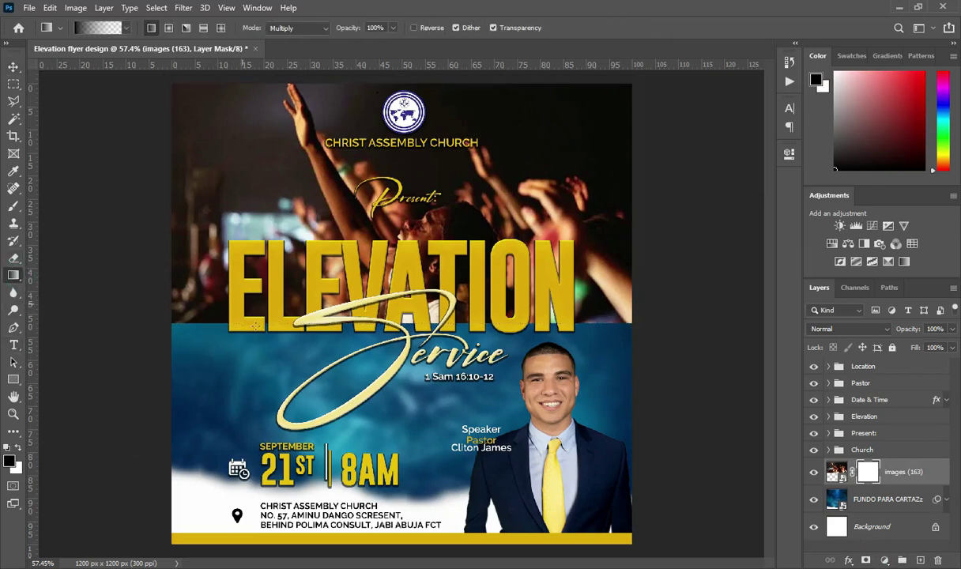
pyautogui.moveTo(362, 323); pyautogui.dragTo(359, 261)
pyautogui.moveTo(359, 339); pyautogui.dragTo(359, 229)
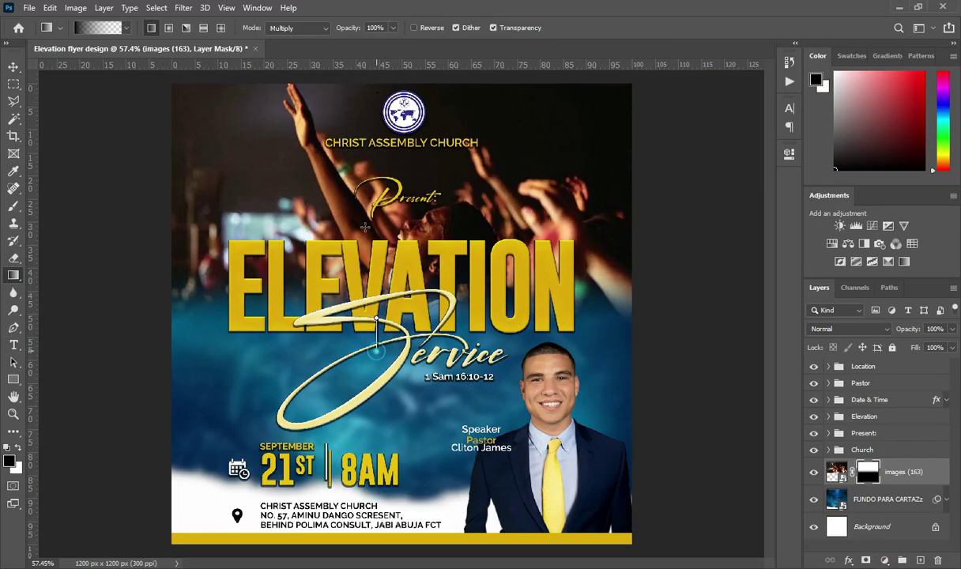
pyautogui.click(13, 67)
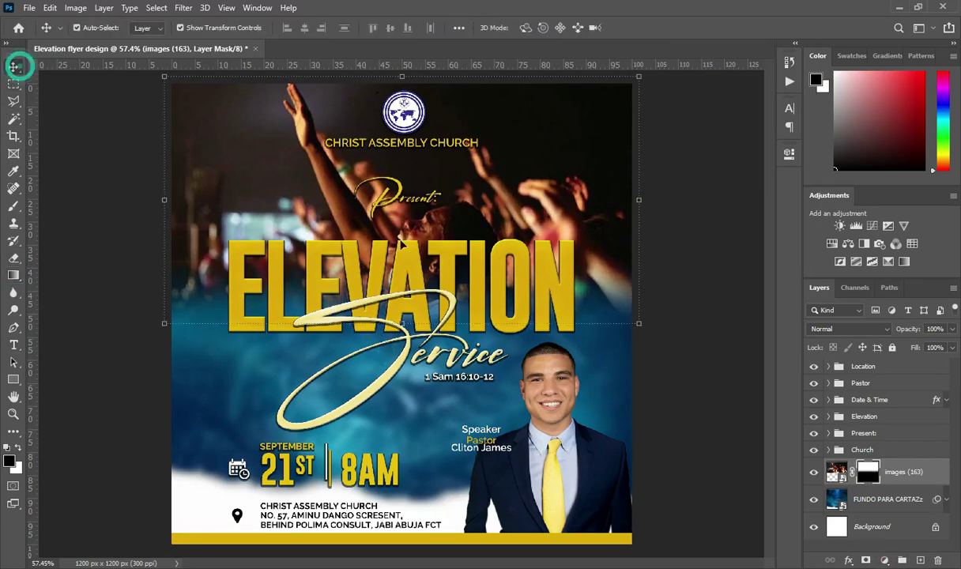
# - Set the crowd photo layer to Luminosity blend mode at 22% opacity
pyautogui.click(837, 472)
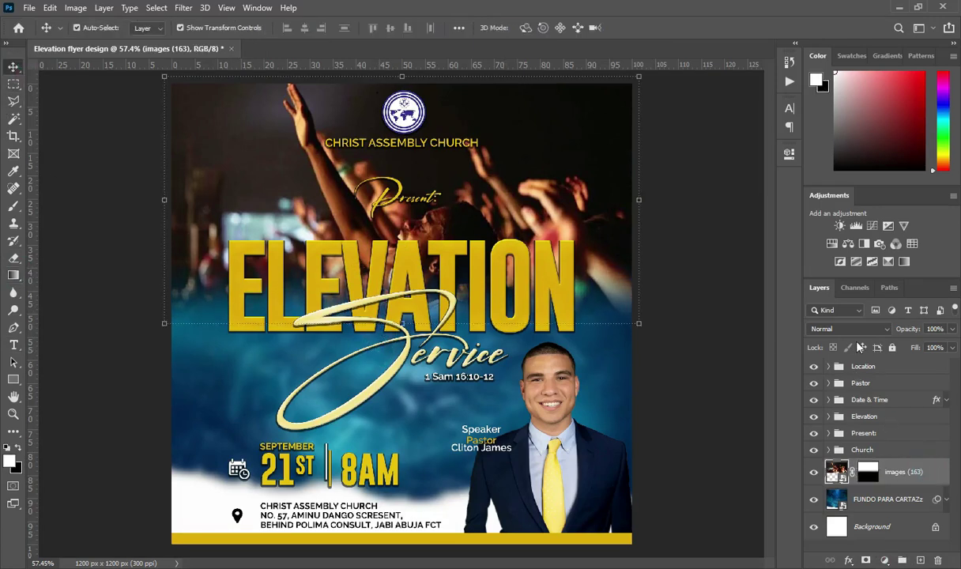
pyautogui.click(854, 328)
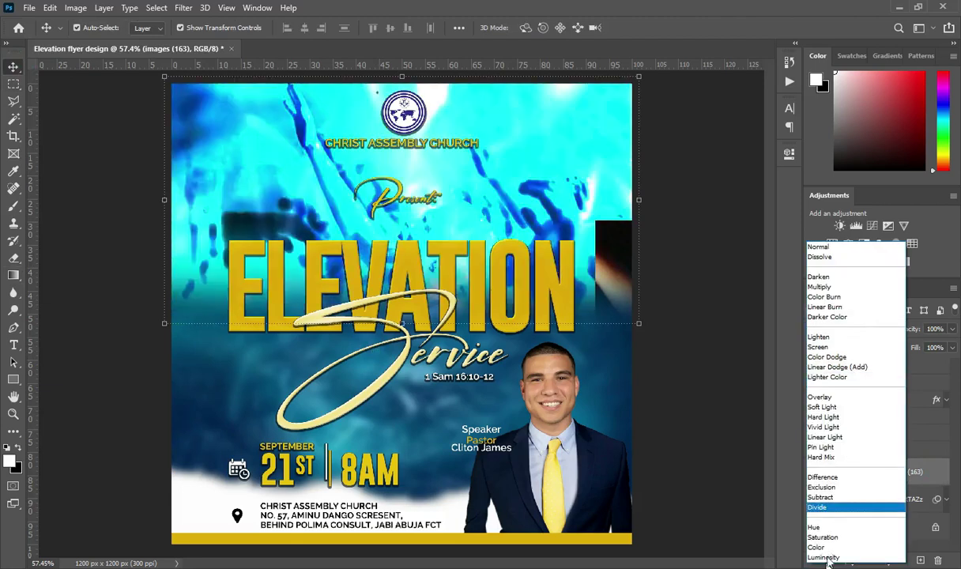
pyautogui.click(827, 557)
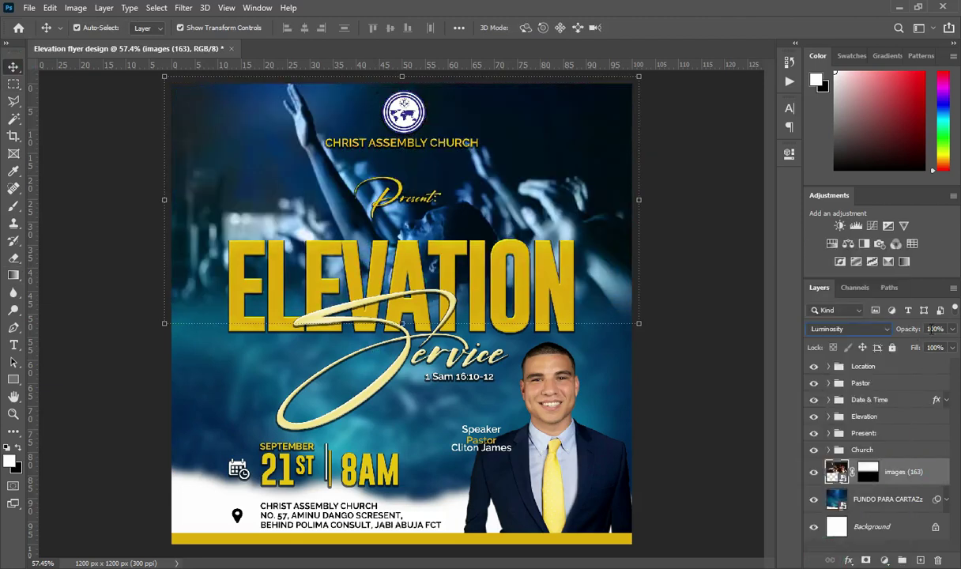
pyautogui.press('Tab')
pyautogui.write('22')
pyautogui.click(715, 279)
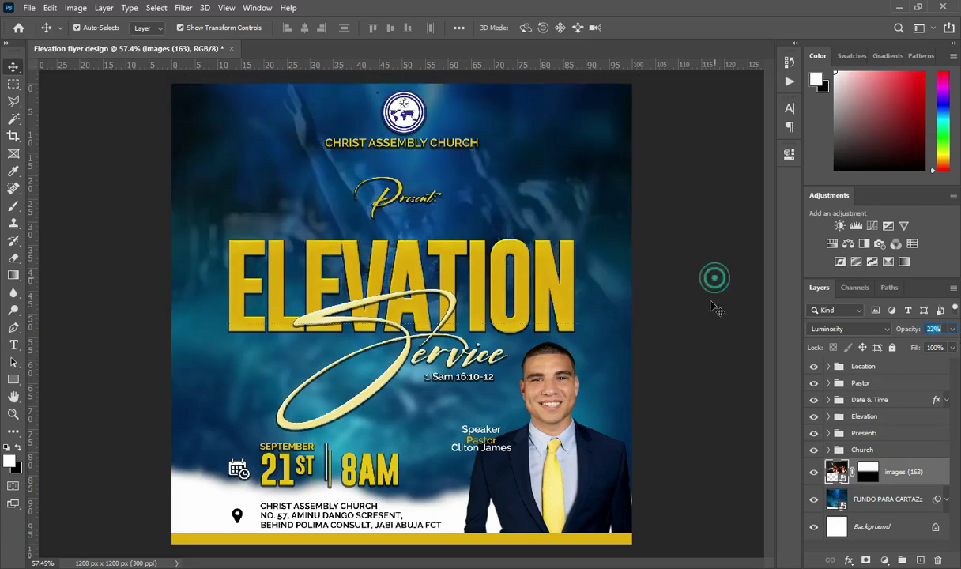
pyautogui.click(701, 285)
pyautogui.scroll(-1, 701, 285)
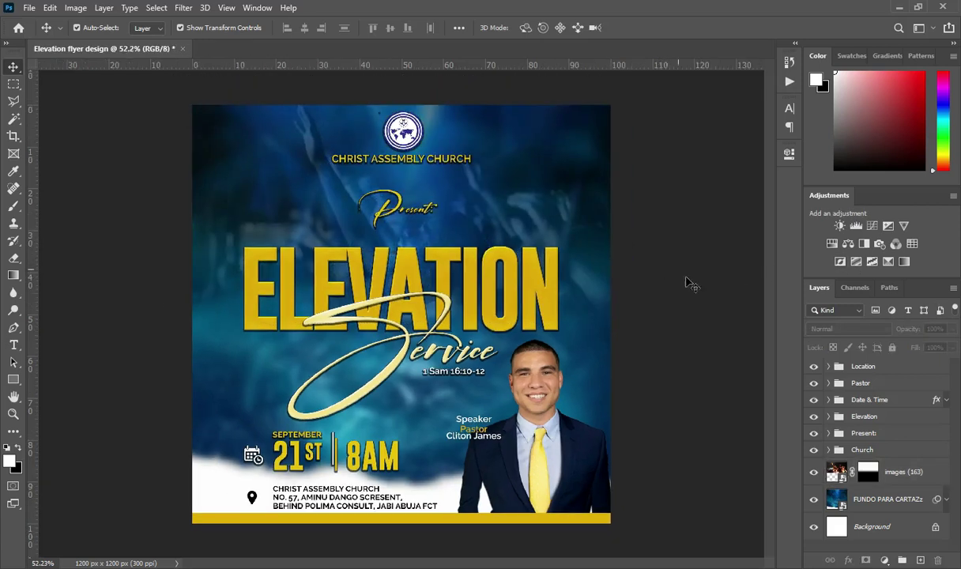
pyautogui.click(901, 472)
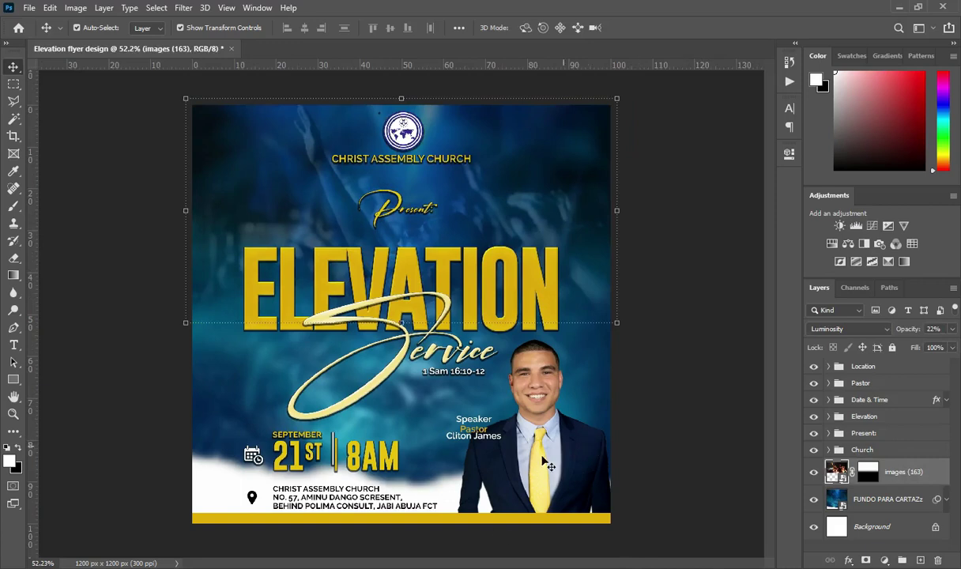
# - Place the 2020 YOUTH WEEK light-ray image on the flyer, scaled to about 105.8%
pyautogui.hotkey('alt', 'Tab')
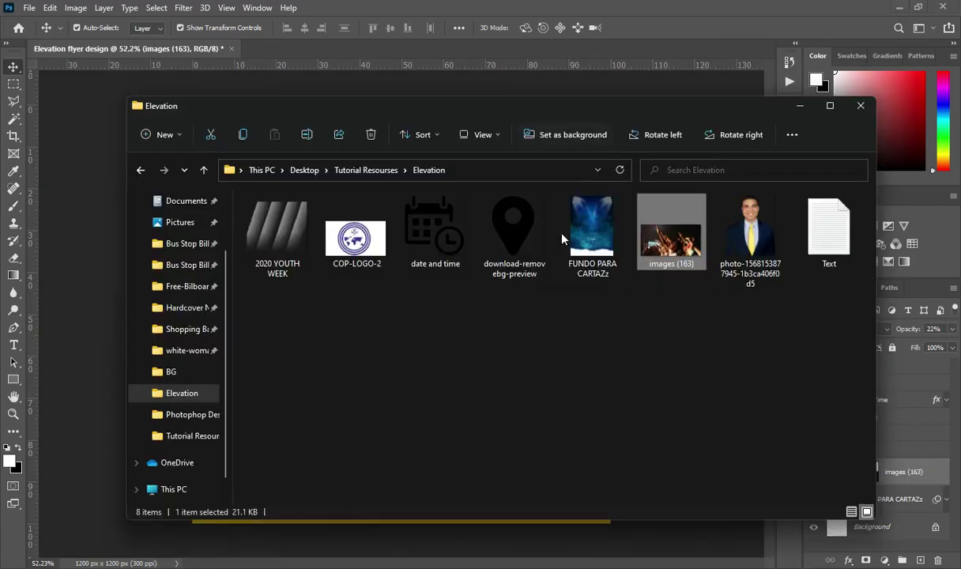
pyautogui.click(276, 237)
pyautogui.moveTo(276, 237); pyautogui.dragTo(81, 276)
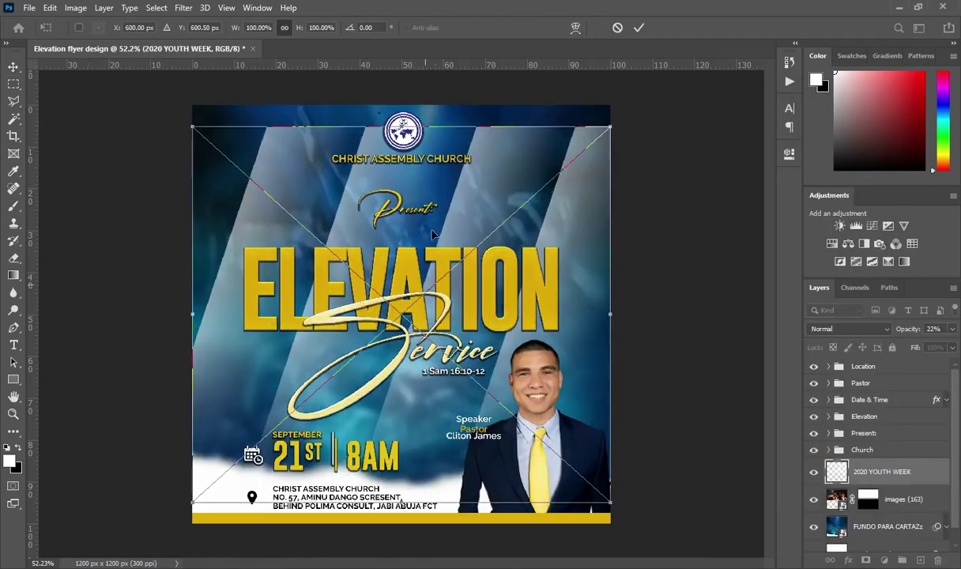
pyautogui.moveTo(376, 125); pyautogui.dragTo(395, 105)
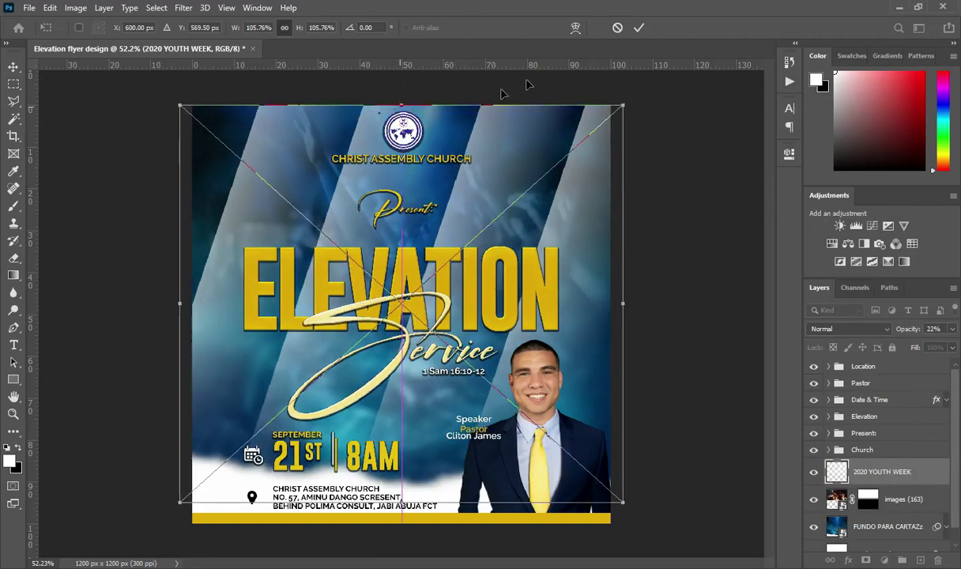
pyautogui.click(639, 27)
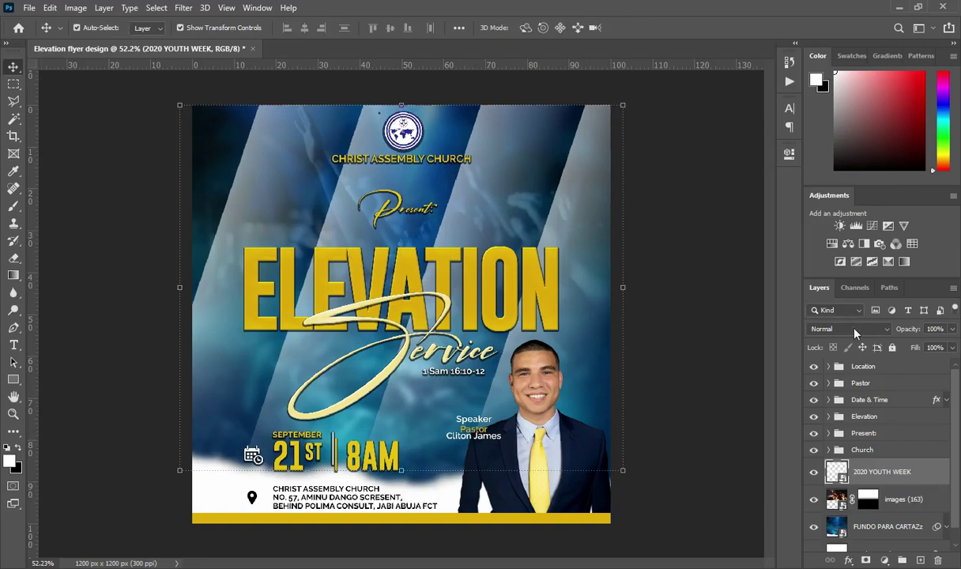
# - Blend the light-ray layer in Overlay mode at 50% opacity
pyautogui.click(853, 330)
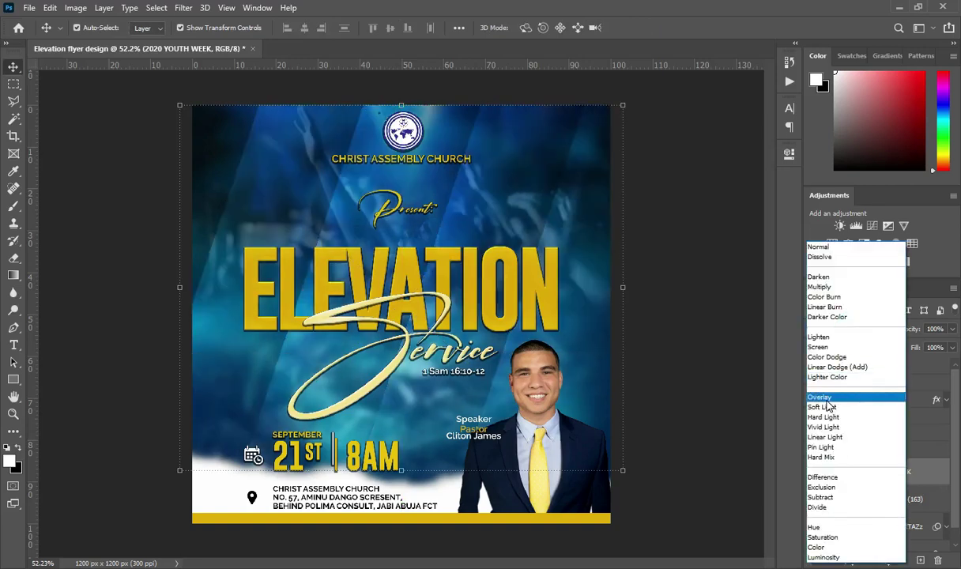
pyautogui.click(825, 400)
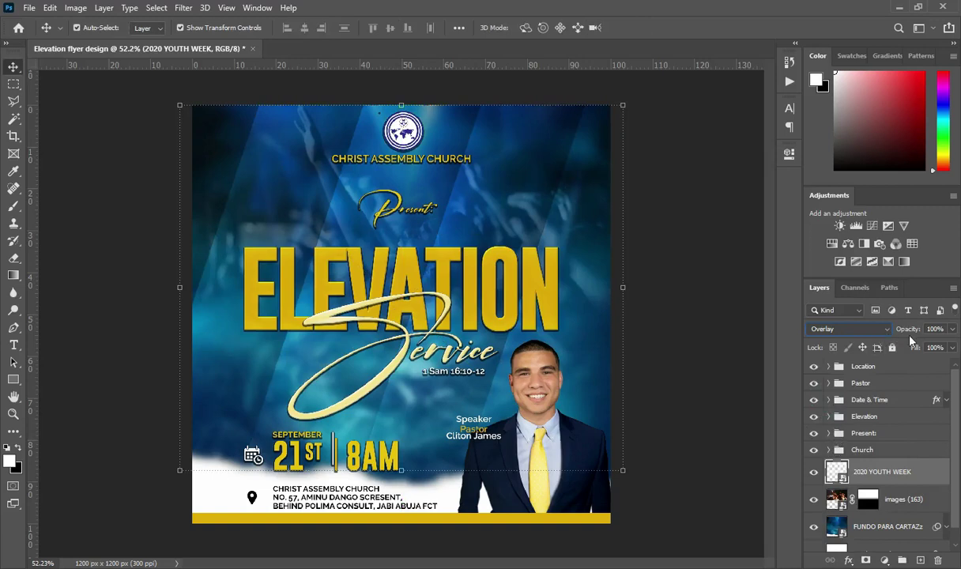
pyautogui.click(932, 328)
pyautogui.write('55')
pyautogui.press('Return')
pyautogui.write('50')
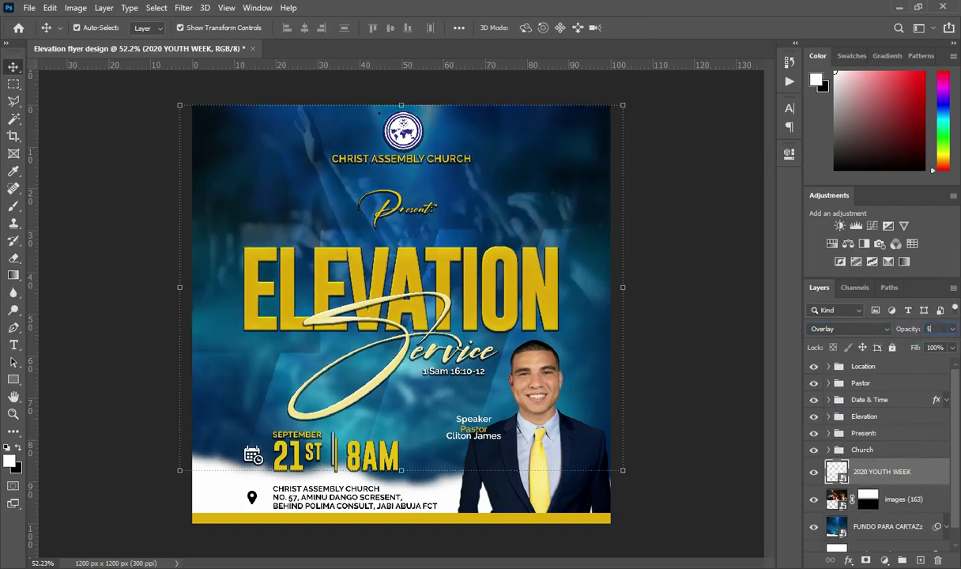
pyautogui.click(707, 281)
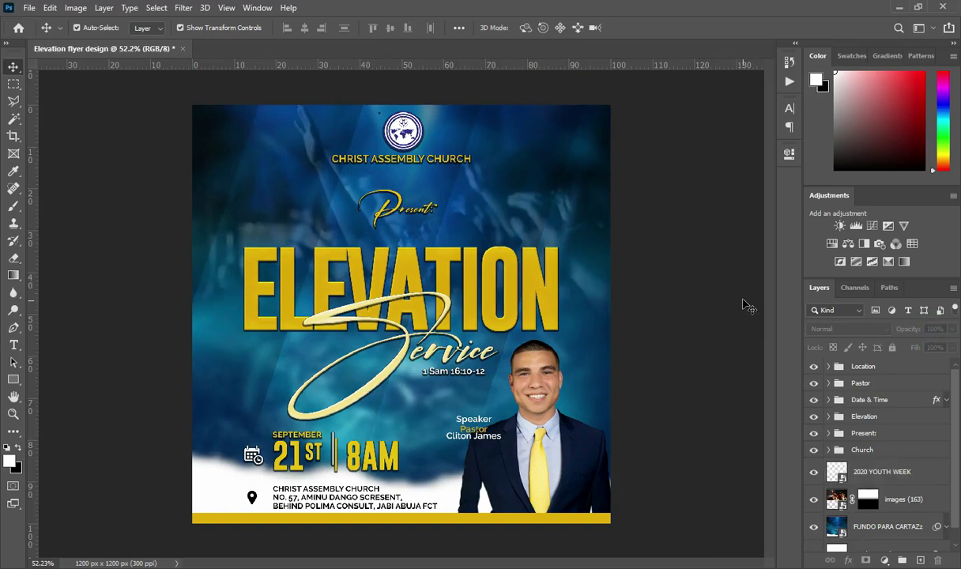
pyautogui.scroll(-1, 683, 304)
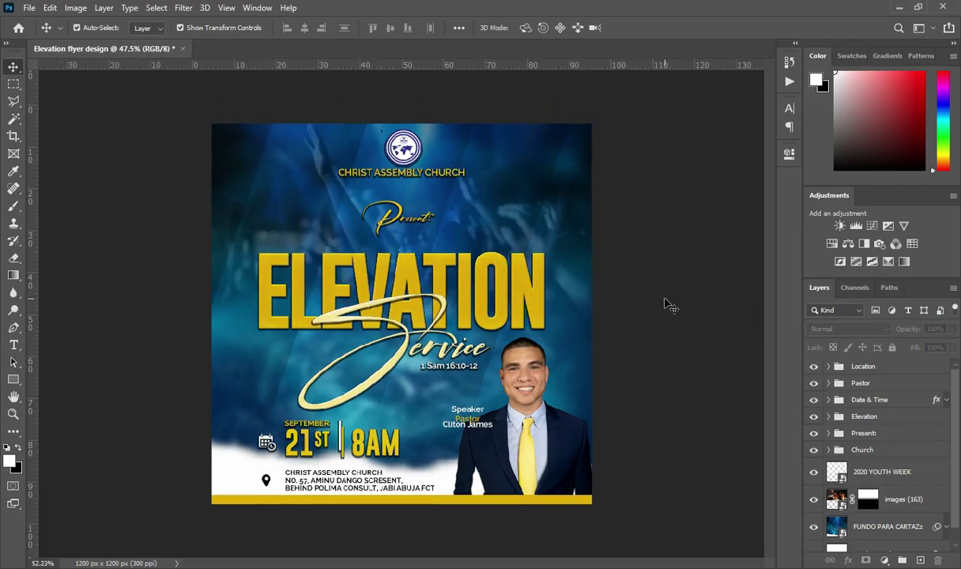
pyautogui.scroll(-1, 441, 323)
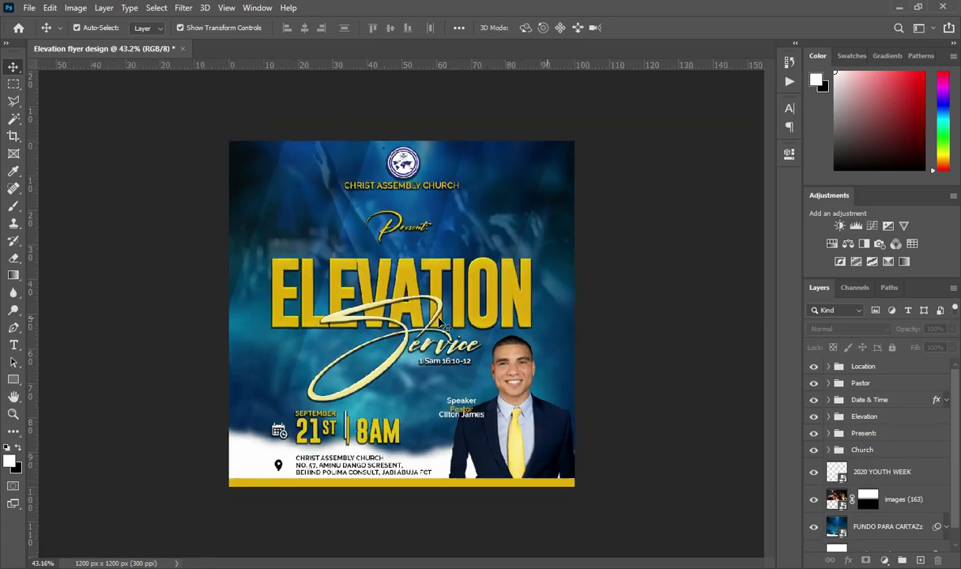
pyautogui.scroll(1, 441, 322)
pyautogui.scroll(1, 437, 278)
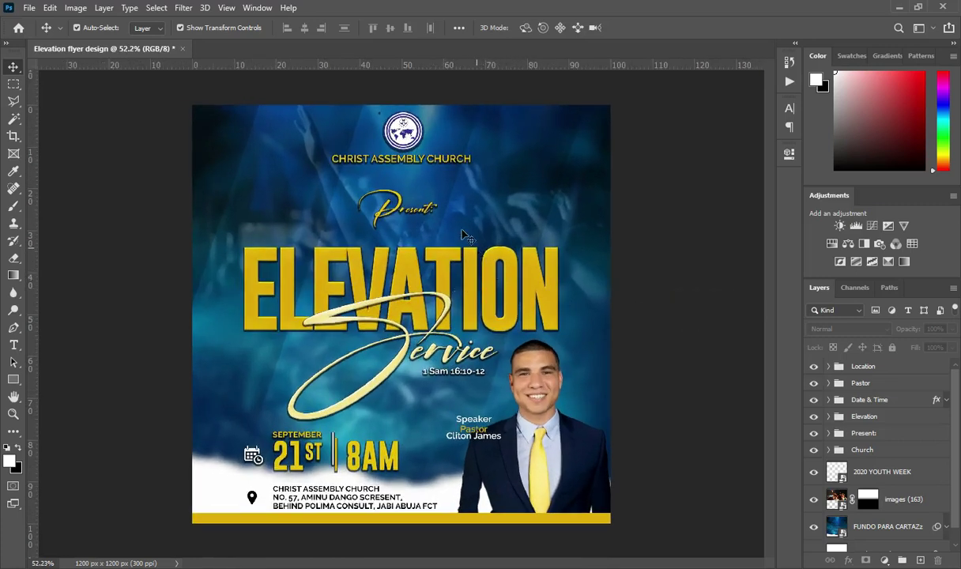
pyautogui.scroll(1, 434, 220)
pyautogui.scroll(-1, 419, 170)
# - Place the Pngtree smoke-and-sparks image on the flyer and move its layer below 2020 YOUTH WEEK
pyautogui.hotkey('ctrl', '0')
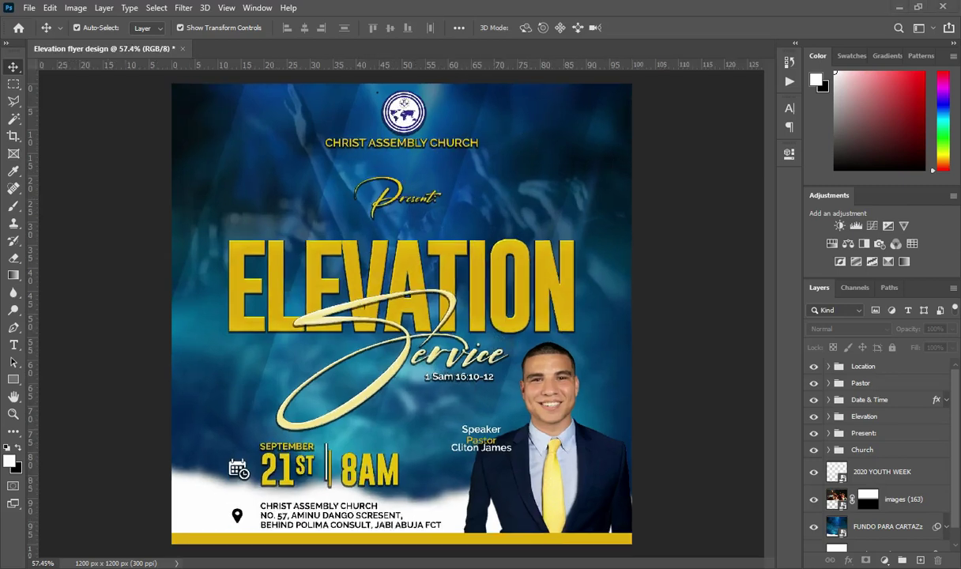
pyautogui.hotkey('alt', 'Tab')
pyautogui.click(781, 253)
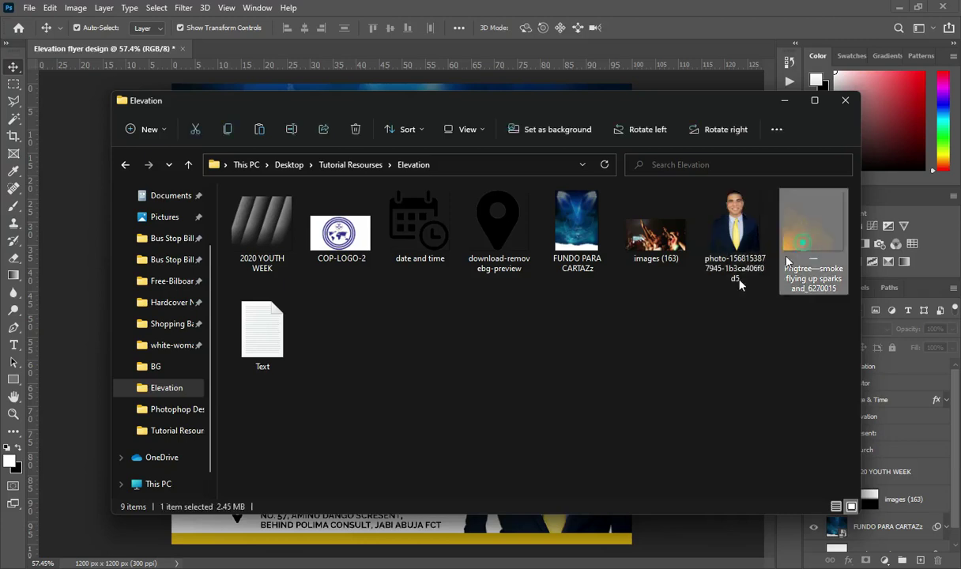
pyautogui.hotkey('alt', 'Tab')
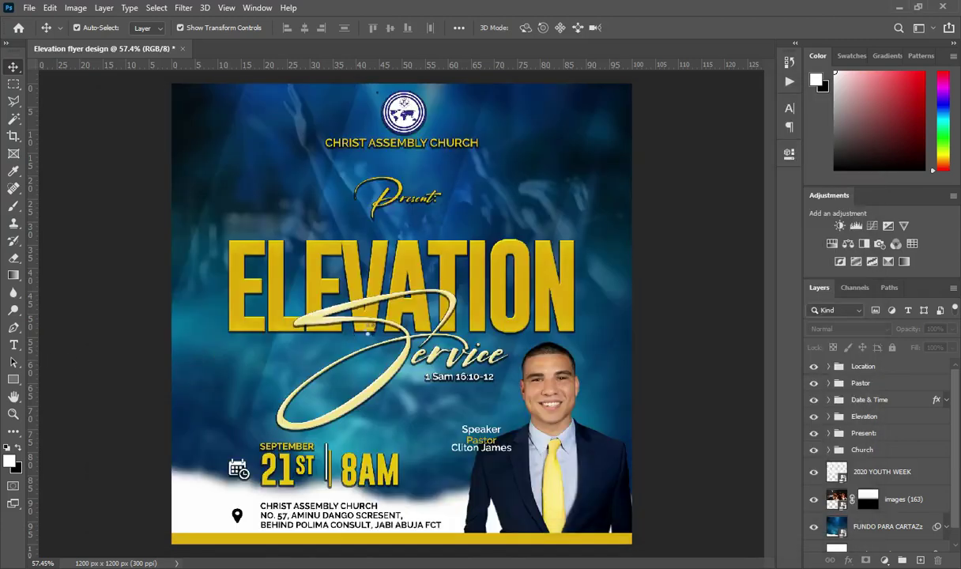
pyautogui.moveTo(367, 325); pyautogui.dragTo(364, 318)
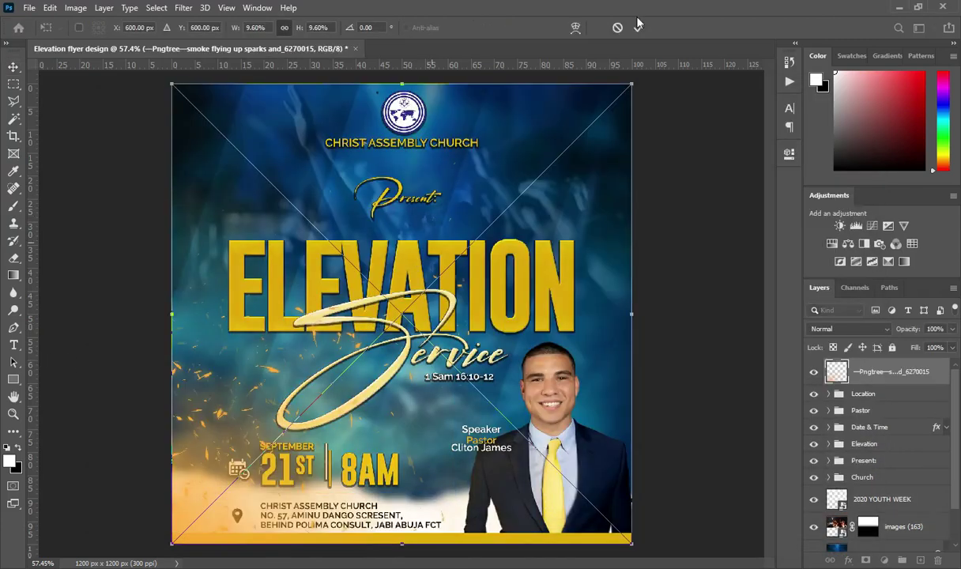
pyautogui.click(640, 28)
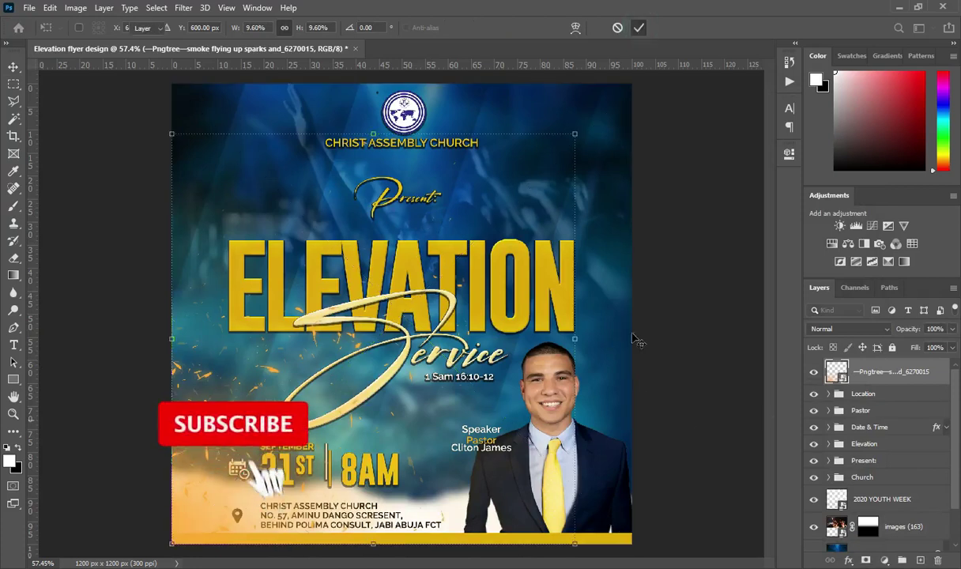
pyautogui.moveTo(836, 368); pyautogui.dragTo(873, 515)
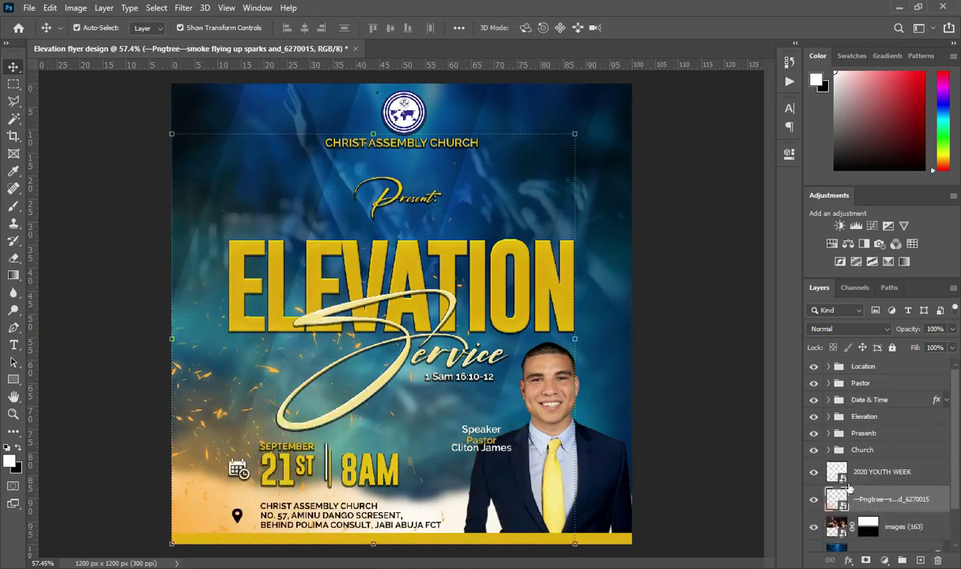
# - Apply a Gaussian Blur with a 9.2-pixel radius to the sparks layer
pyautogui.click(181, 8)
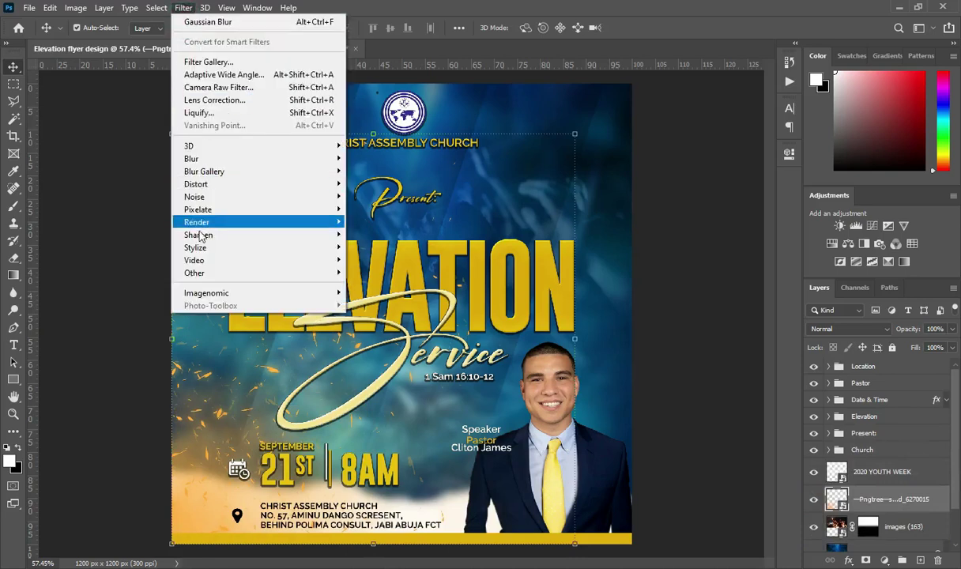
pyautogui.moveTo(207, 160)
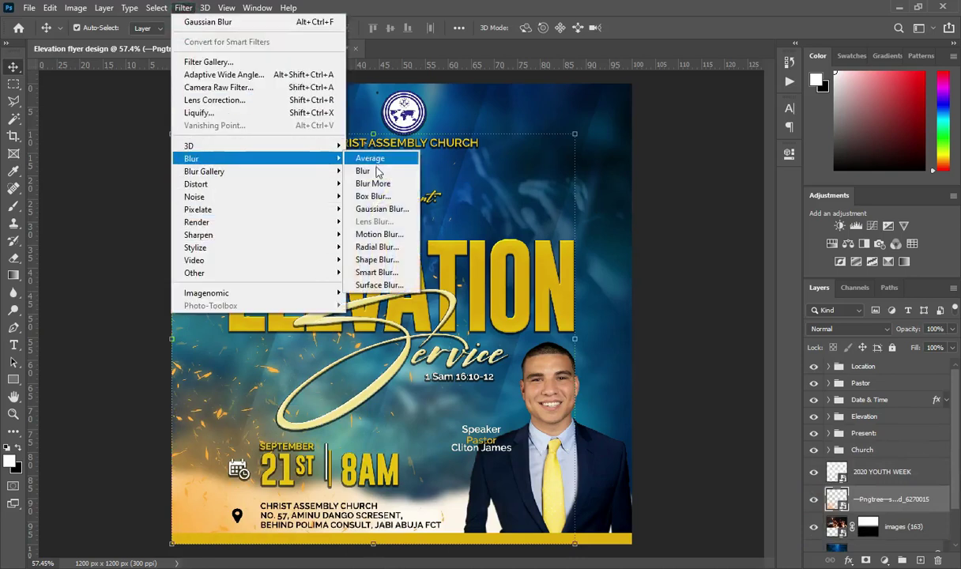
pyautogui.click(373, 209)
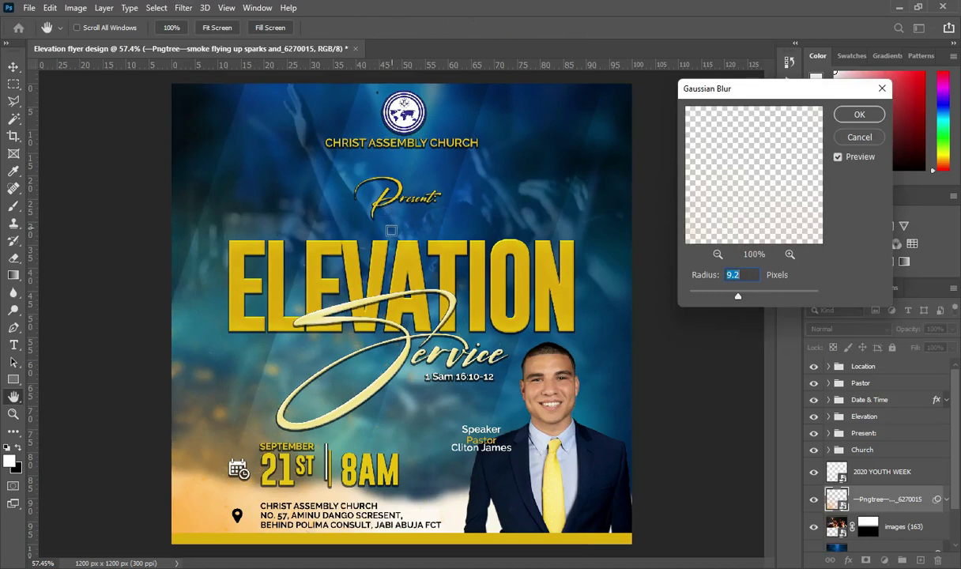
pyautogui.click(738, 276)
pyautogui.click(869, 119)
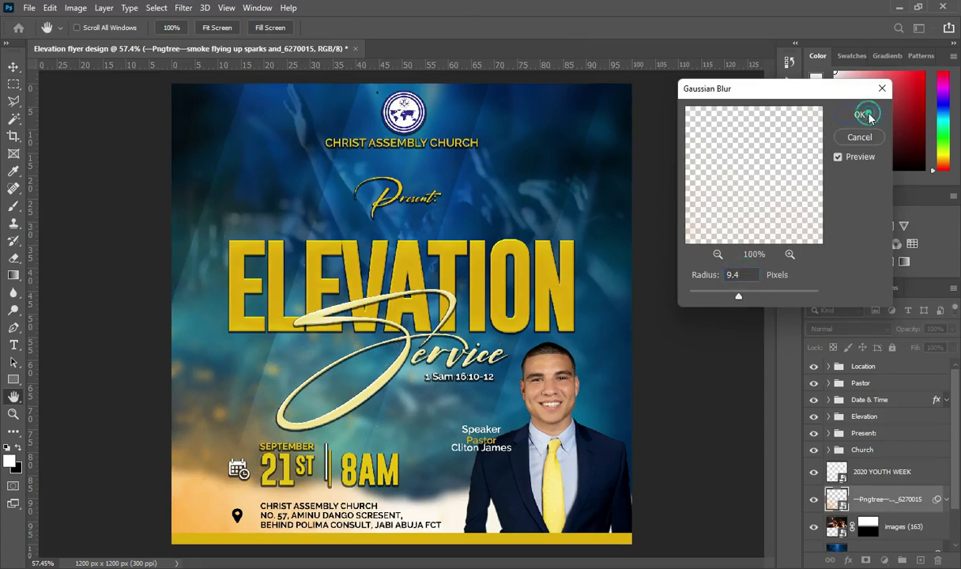
pyautogui.click(945, 499)
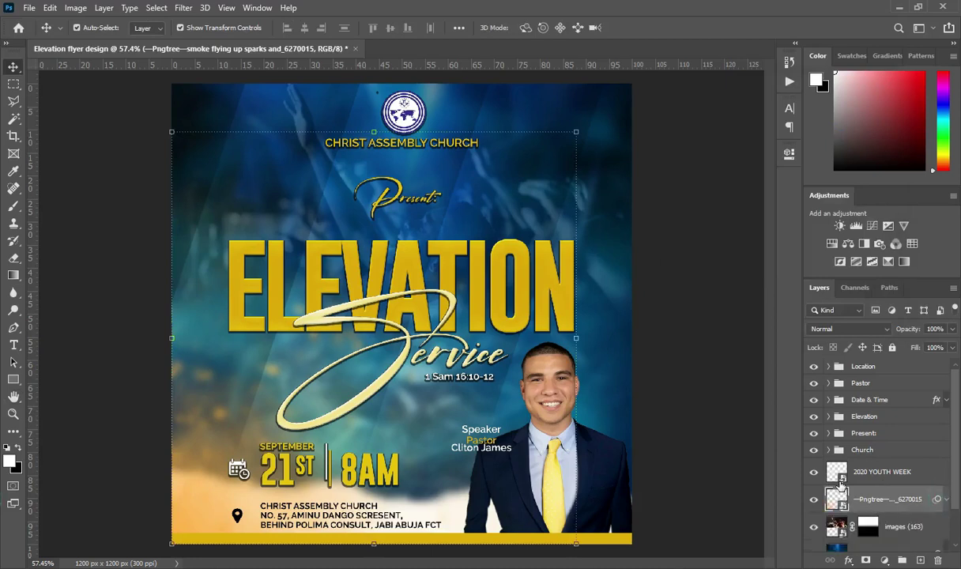
# - Raise the sparks layer's Hue/Saturation lightness to +100
pyautogui.hotkey('ctrl', 'u')
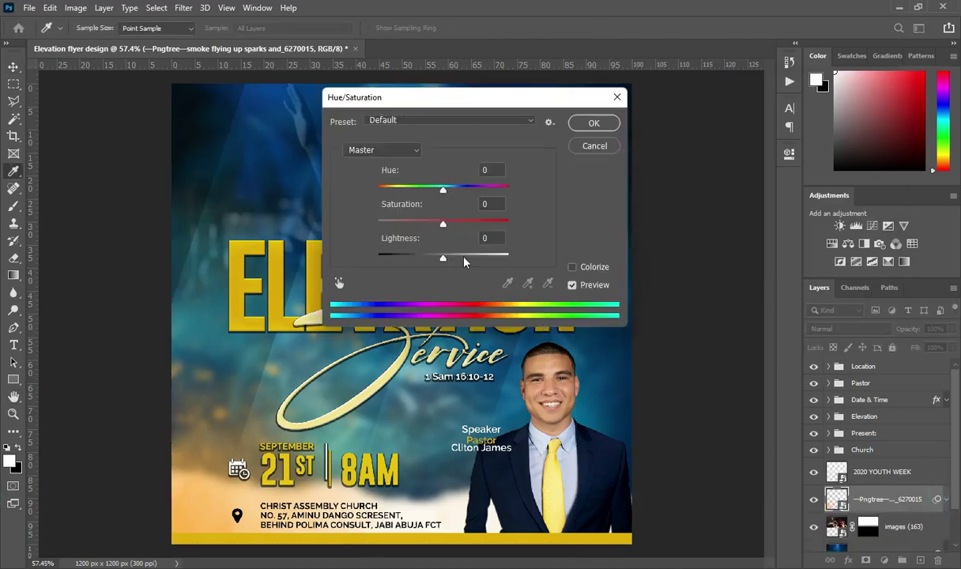
pyautogui.moveTo(441, 257); pyautogui.dragTo(514, 256)
pyautogui.click(595, 122)
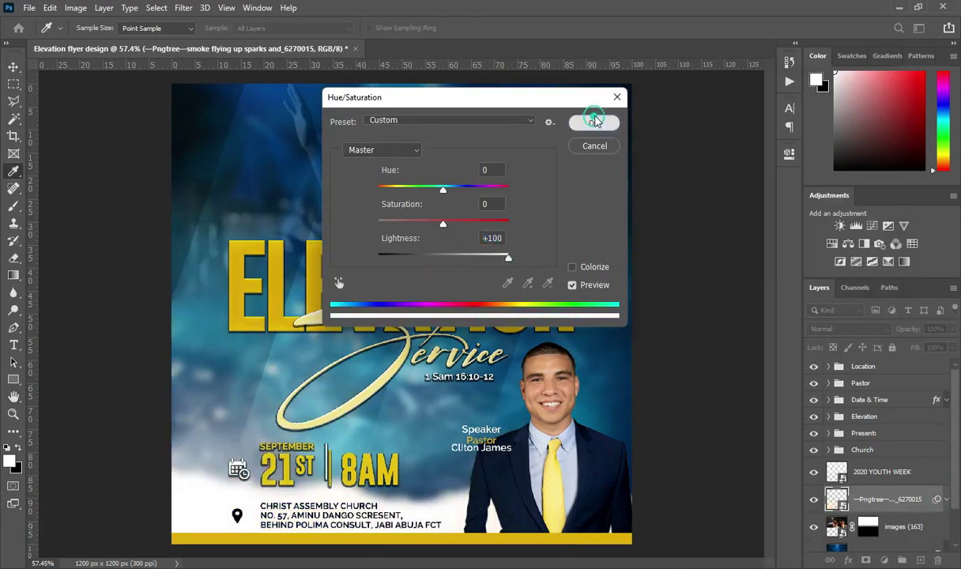
pyautogui.click(660, 265)
pyautogui.scroll(-2, 474, 190)
pyautogui.scroll(1, 440, 291)
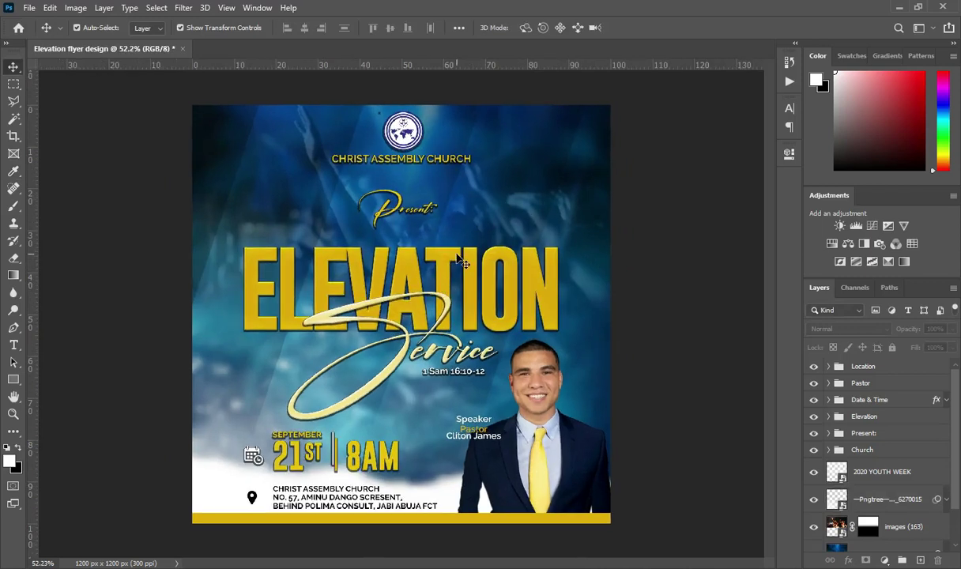
pyautogui.scroll(2, 458, 261)
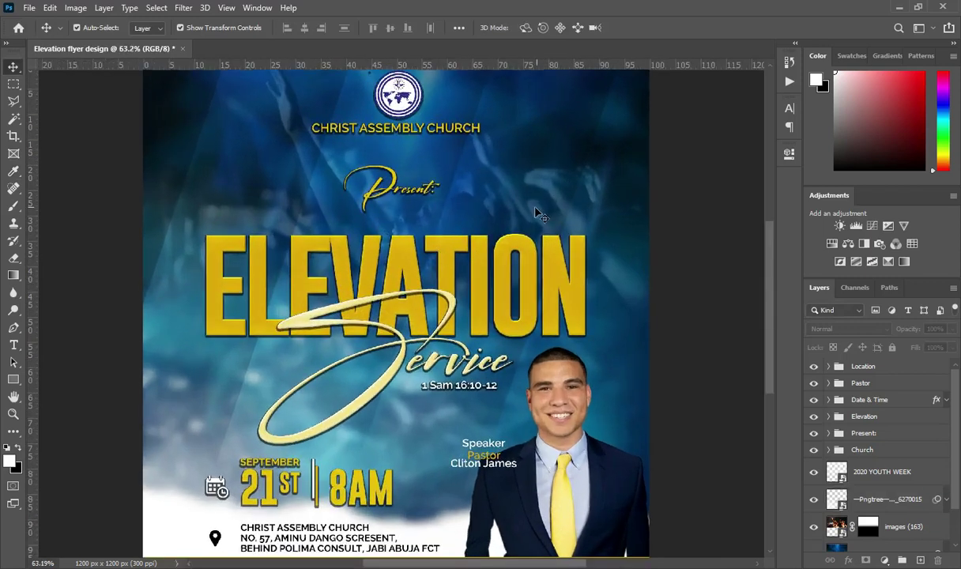
pyautogui.scroll(-1, 505, 209)
pyautogui.scroll(-1, 499, 232)
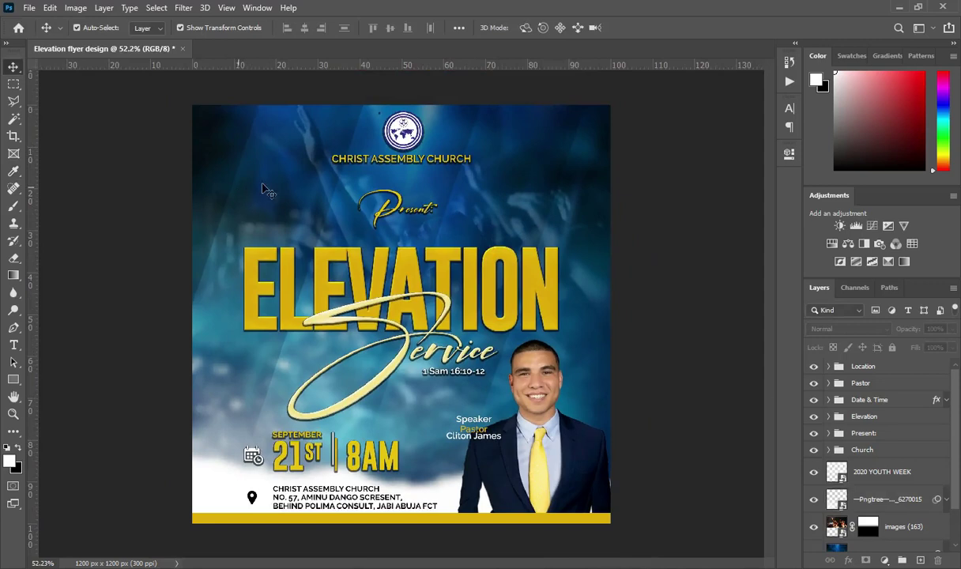